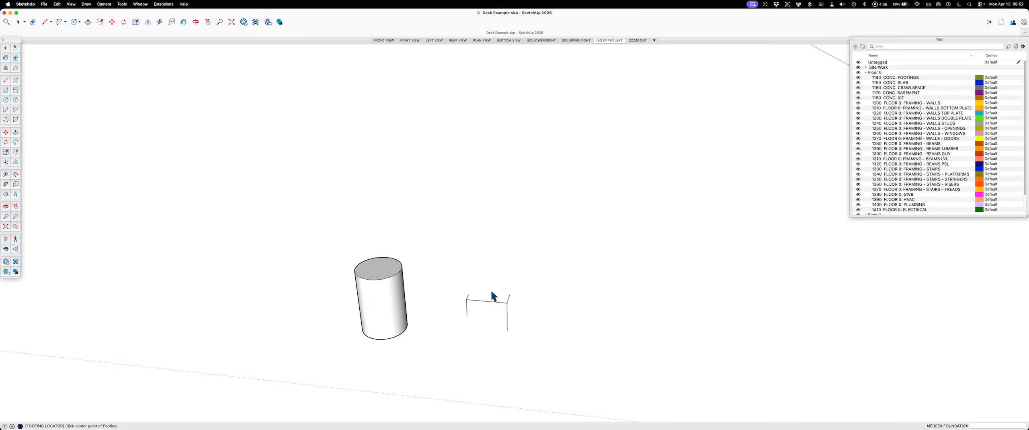
Step: Place the round concrete footing beside the plain cylinder and finish footing placement
{"action": "left_click", "coordinate": [488, 354]}
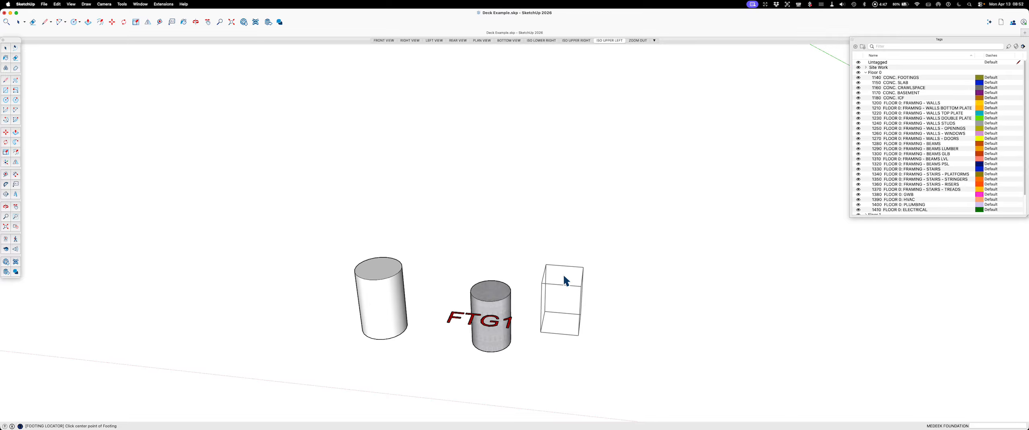
{"action": "key", "text": "Escape"}
{"action": "key", "text": "space"}
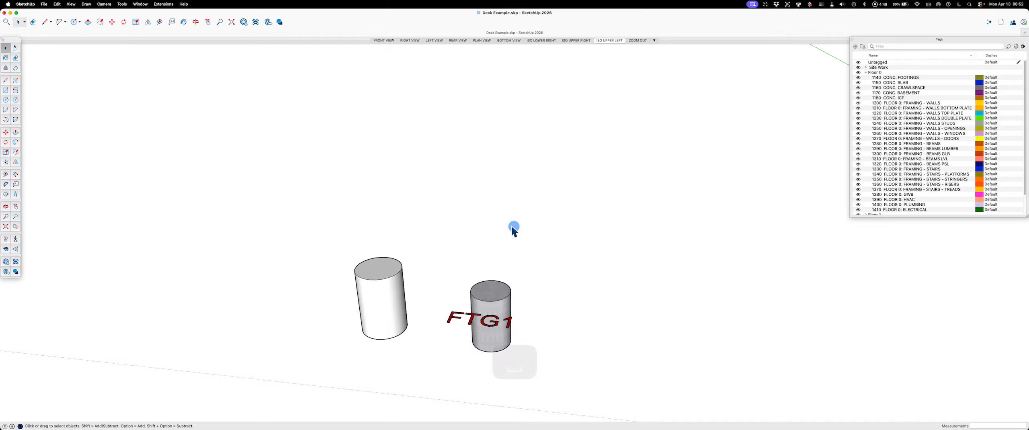
{"action": "scroll", "coordinate": [489, 236], "scroll_direction": "down", "scroll_amount": 2}
{"action": "middle_click_drag", "start_coordinate": [469, 242], "coordinate": [458, 328]}
{"action": "key", "text": "Escape"}
{"action": "key", "text": "space"}
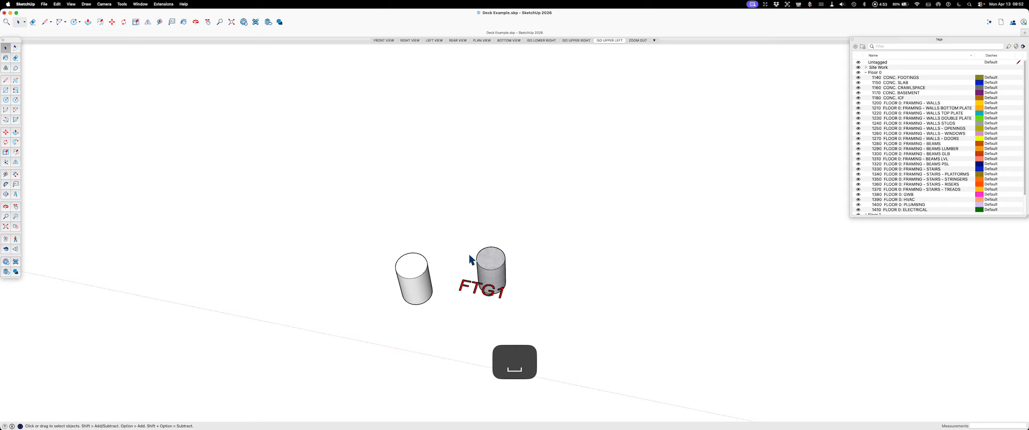
Step: Move the plain cylinder 24 inches down along the blue axis, level with the footing
{"action": "scroll", "coordinate": [365, 258], "scroll_direction": "down", "scroll_amount": 3}
{"action": "middle_click_drag", "start_coordinate": [836, 387], "coordinate": [586, 79]}
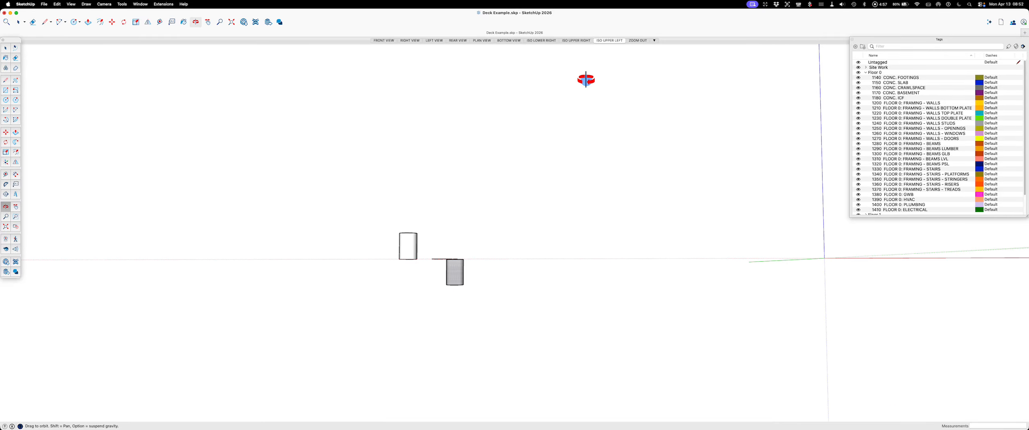
{"action": "scroll", "coordinate": [450, 275], "scroll_direction": "up", "scroll_amount": 1}
{"action": "key", "text": "Escape"}
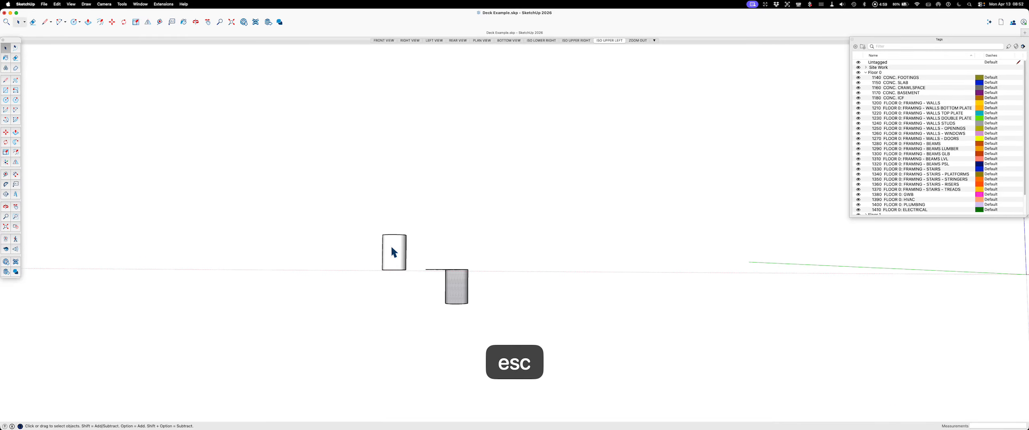
{"action": "key", "text": "m"}
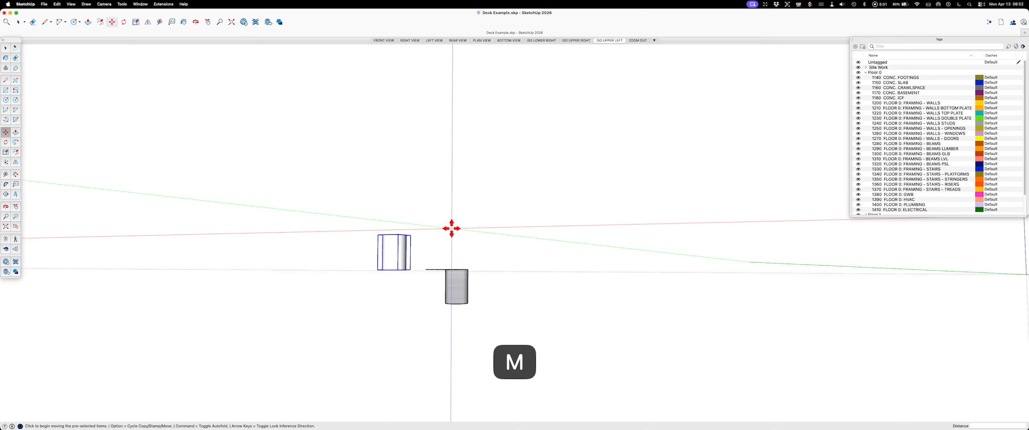
{"action": "key", "text": "Up"}
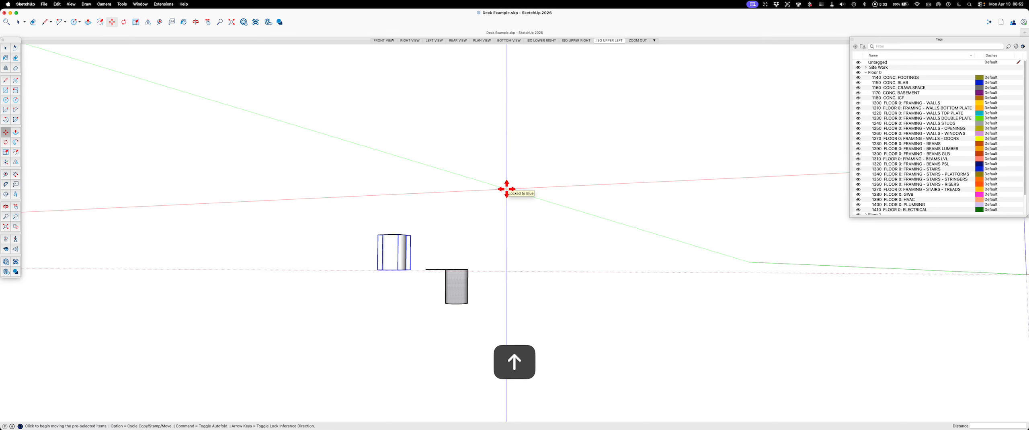
{"action": "left_click", "coordinate": [506, 189]}
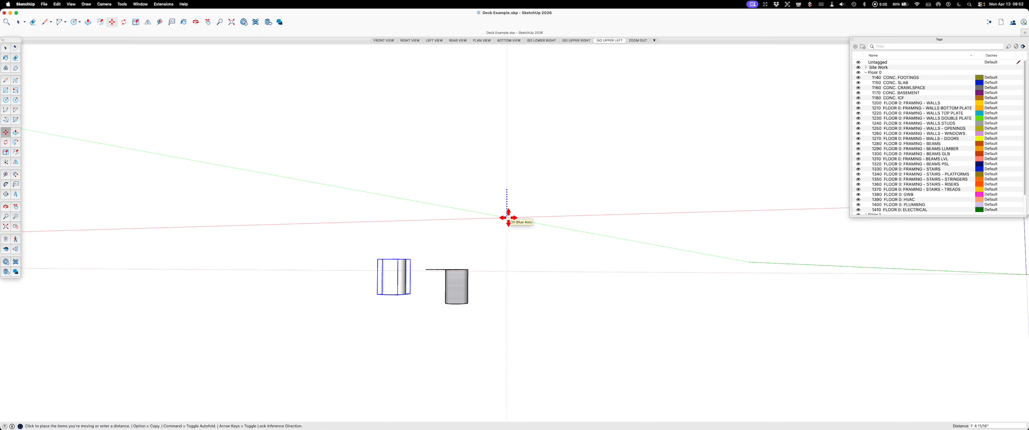
{"action": "type", "text": "24"}
{"action": "key", "text": "Return"}
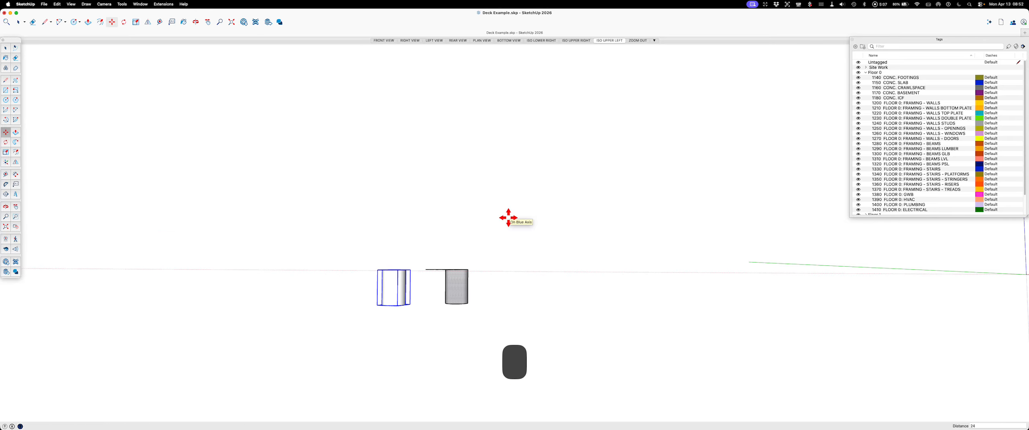
{"action": "key", "text": "space"}
{"action": "left_click", "coordinate": [508, 218]}
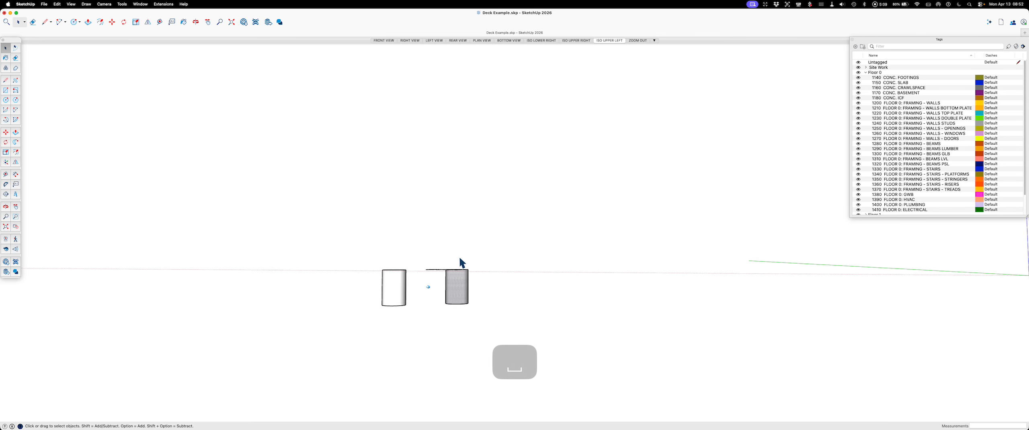
Step: Delete the FTG1 text label inside the footing group and leave the group
{"action": "middle_click_drag", "start_coordinate": [460, 264], "coordinate": [456, 278]}
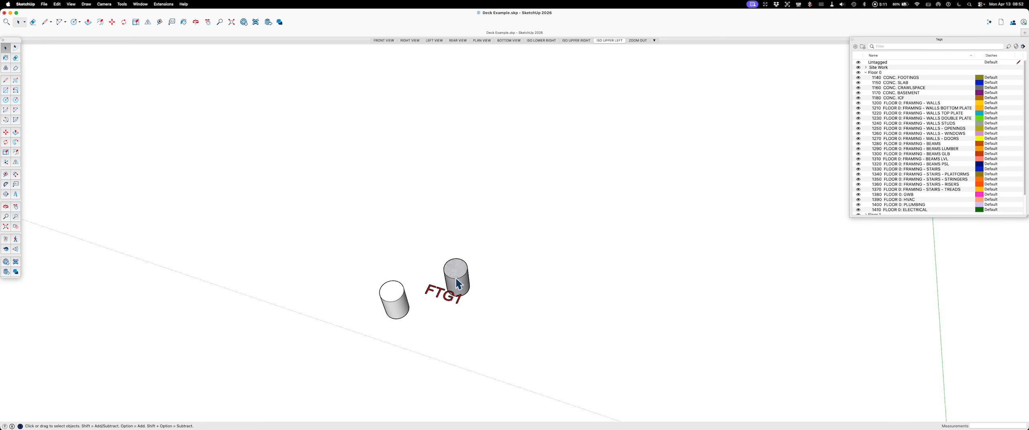
{"action": "left_click", "coordinate": [456, 271]}
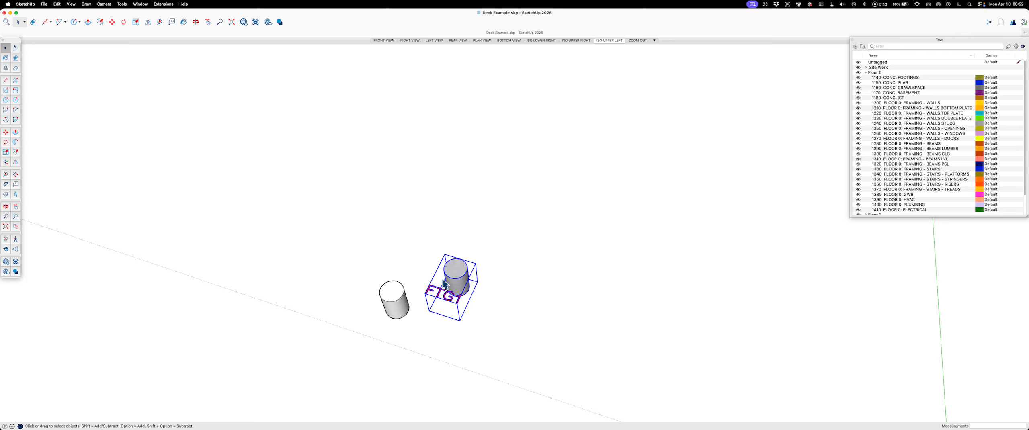
{"action": "double_click", "coordinate": [451, 272]}
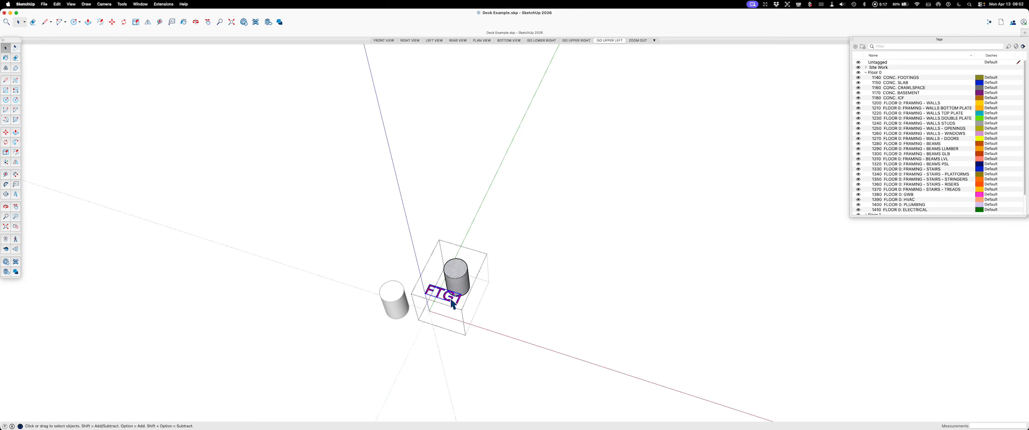
{"action": "key", "text": "Delete"}
{"action": "left_click", "coordinate": [562, 283]}
Step: Move the concrete footing next to the plain cylinder, offset 24 inches along the red axis
{"action": "scroll", "coordinate": [434, 251], "scroll_direction": "up", "scroll_amount": 3}
{"action": "left_click", "coordinate": [452, 269]}
{"action": "key", "text": "m"}
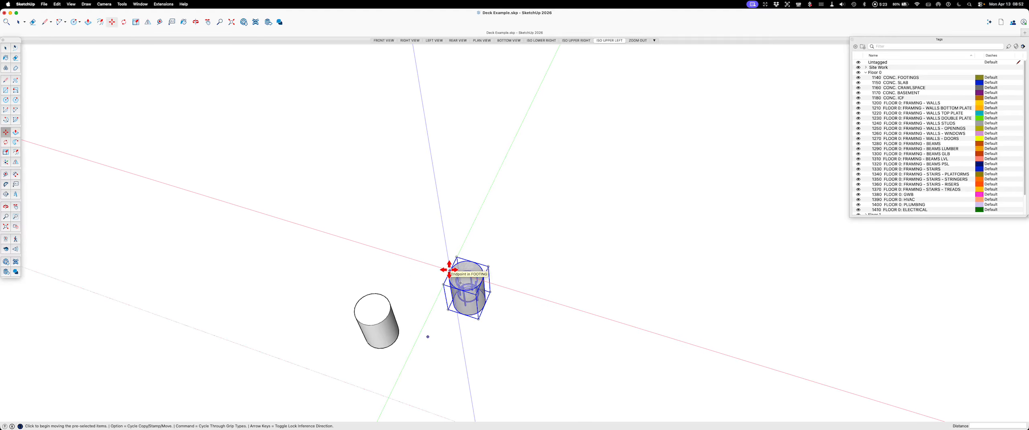
{"action": "left_click", "coordinate": [449, 270]}
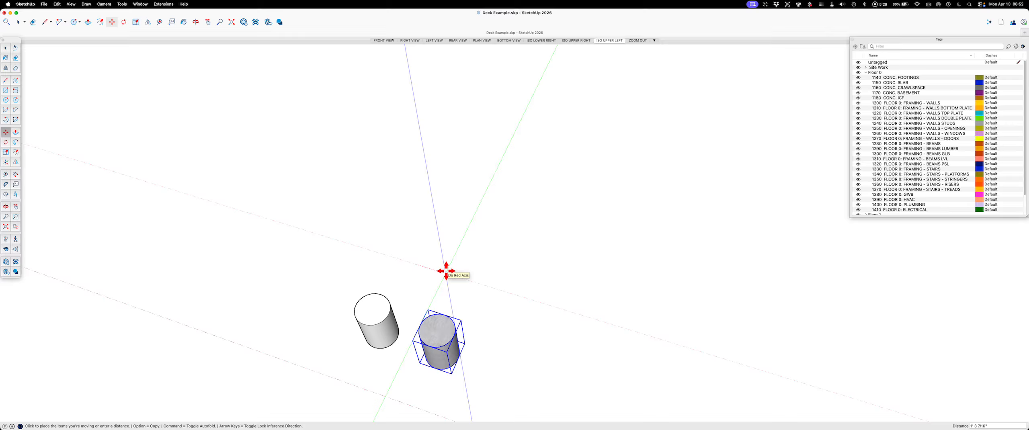
{"action": "type", "text": "24"}
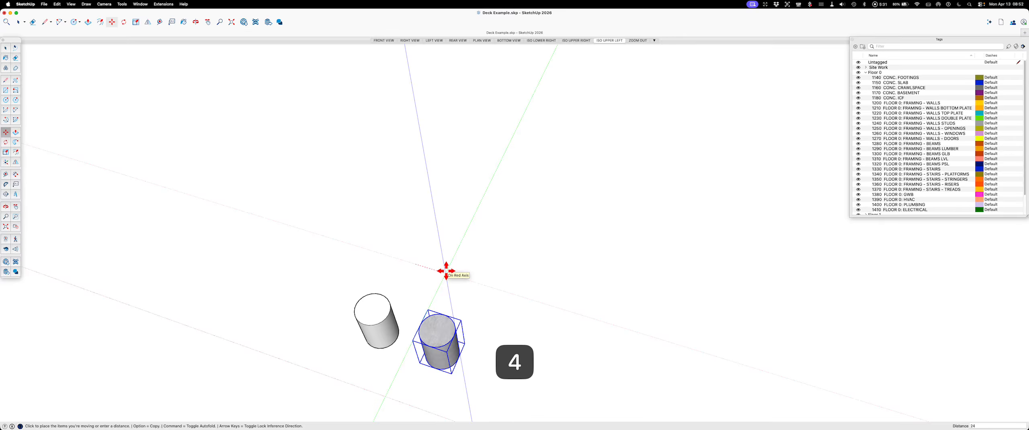
{"action": "key", "text": "Return"}
{"action": "key", "text": "space"}
Step: Sample the concrete material from the footing and paint the plain cylinder with it
{"action": "middle_click_drag", "start_coordinate": [487, 356], "coordinate": [540, 175]}
{"action": "scroll", "coordinate": [474, 298], "scroll_direction": "up", "scroll_amount": 5}
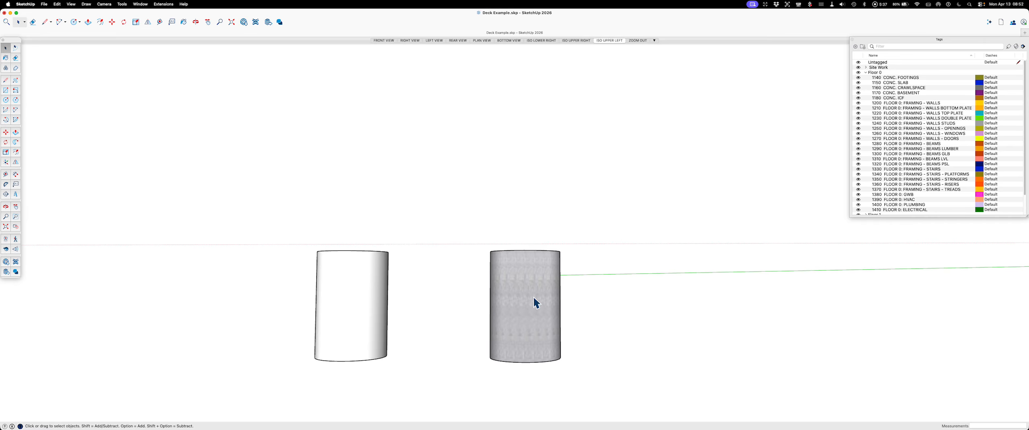
{"action": "scroll", "coordinate": [516, 268], "scroll_direction": "down", "scroll_amount": 2}
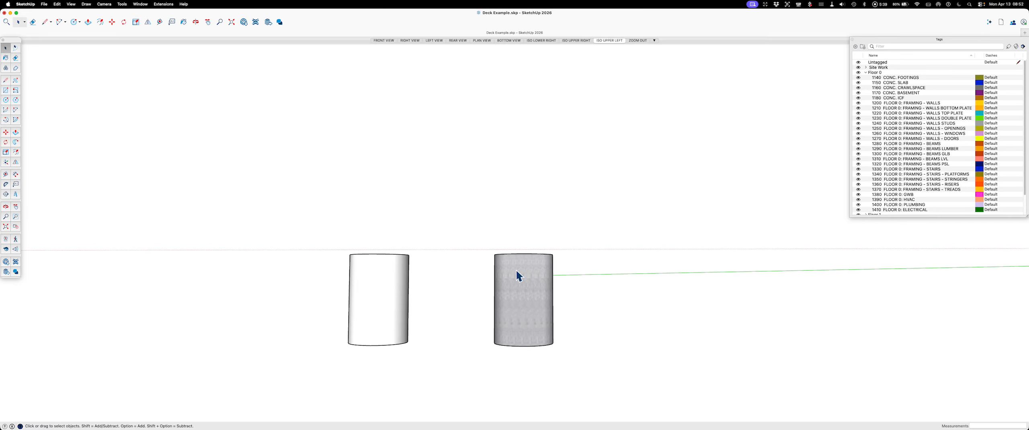
{"action": "key", "text": "b"}
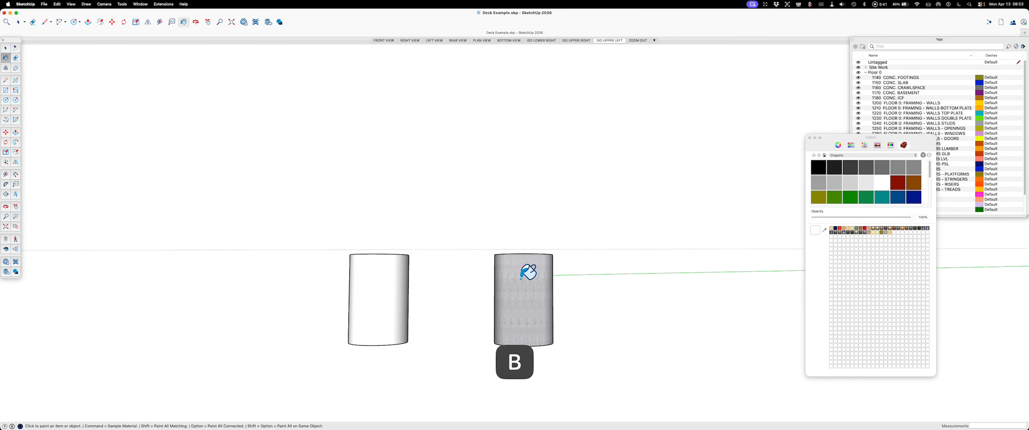
{"action": "key", "text": "super"}
{"action": "left_click", "coordinate": [521, 281], "text": "super"}
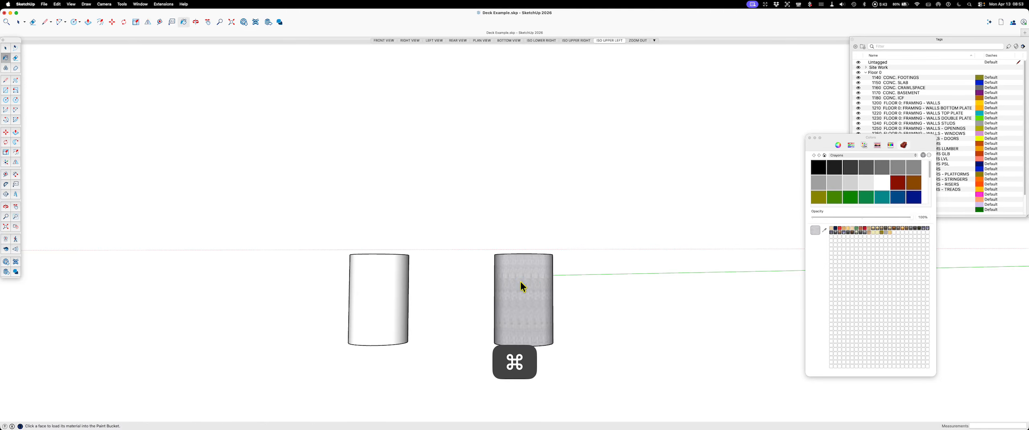
{"action": "left_click", "coordinate": [382, 292]}
{"action": "key", "text": "Escape"}
{"action": "key", "text": "space"}
Step: Examine the inside of both cylinders in X-ray mode, including the footing's rebar cage, and restore the opaque display
{"action": "mouse_move", "coordinate": [439, 225]}
{"action": "middle_mouse_down"}
{"action": "mouse_move", "coordinate": [420, 330]}
{"action": "mouse_move", "coordinate": [436, 270]}
{"action": "mouse_move", "coordinate": [416, 204]}
{"action": "middle_mouse_up"}
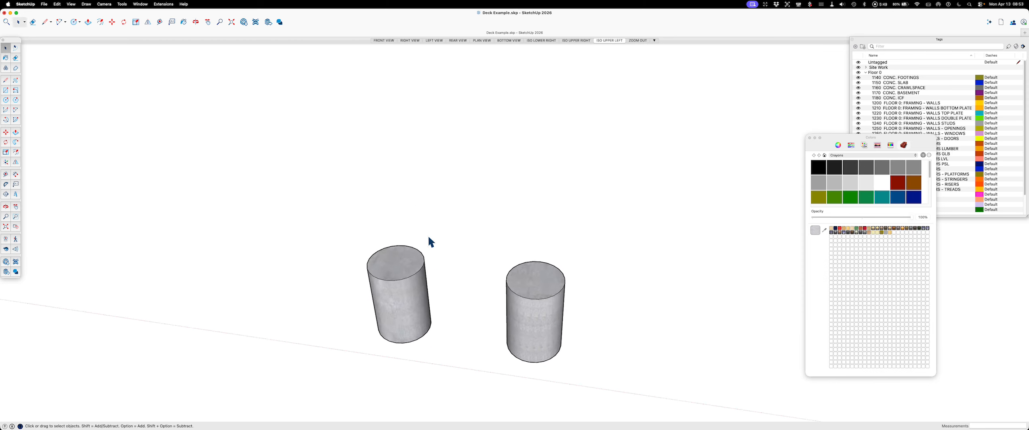
{"action": "key", "text": "x"}
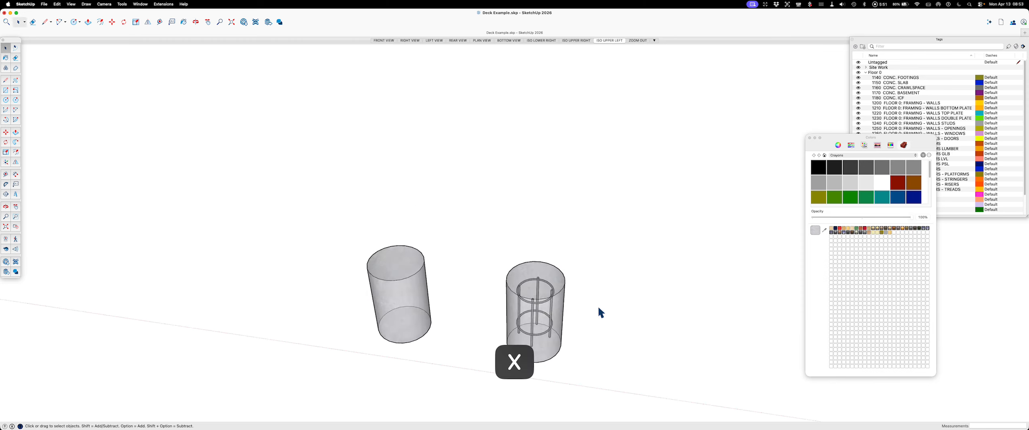
{"action": "middle_click_drag", "start_coordinate": [581, 311], "coordinate": [653, 332]}
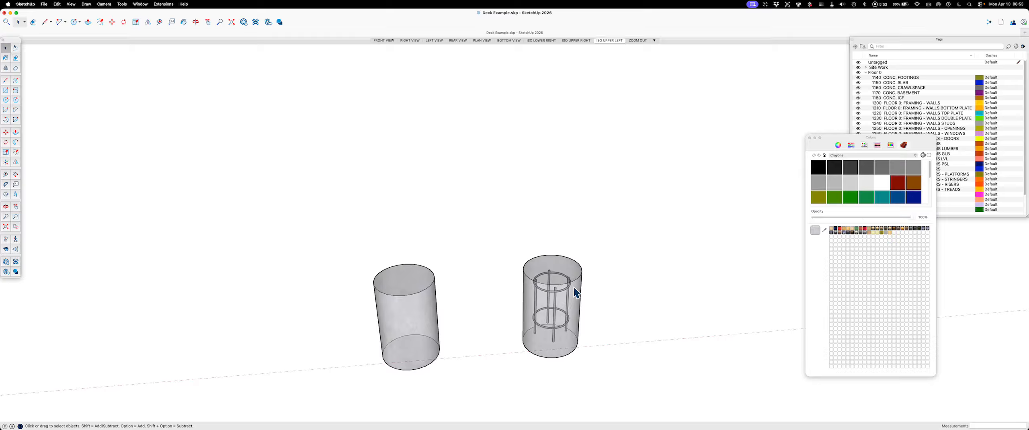
{"action": "scroll", "coordinate": [512, 335], "scroll_direction": "up", "scroll_amount": 3}
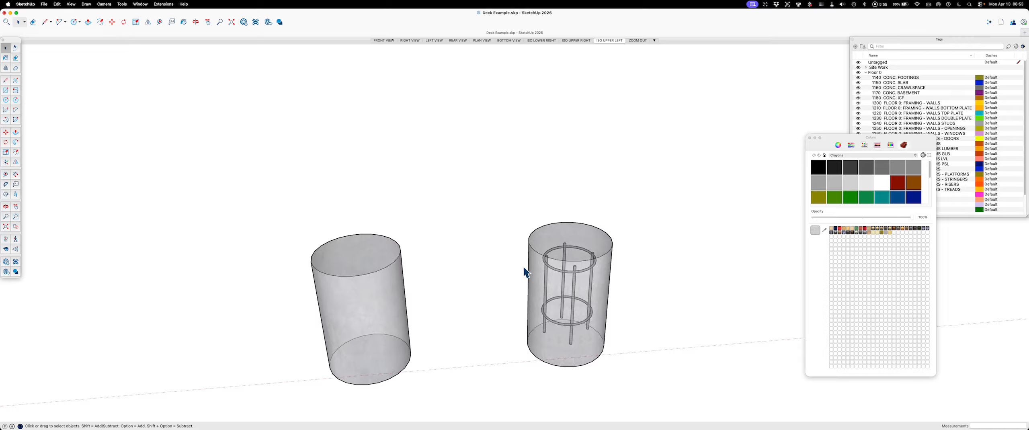
{"action": "middle_click_drag", "start_coordinate": [628, 290], "coordinate": [581, 326]}
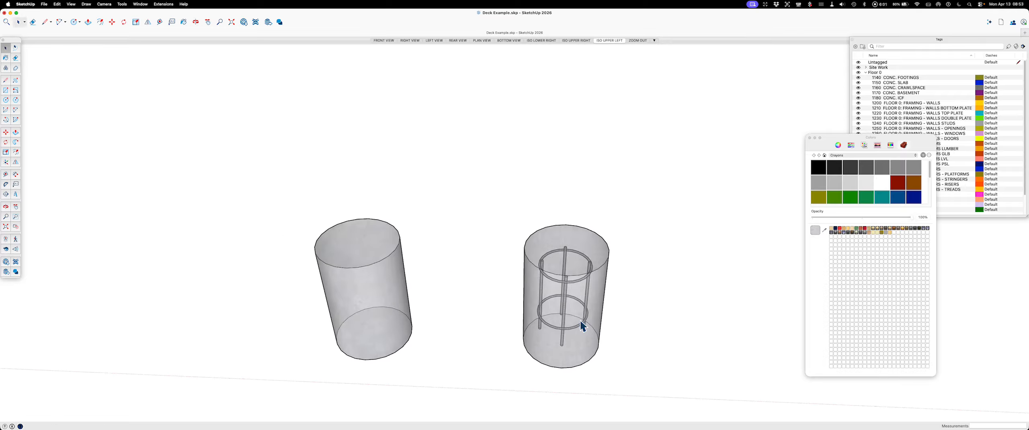
{"action": "key", "text": "Escape"}
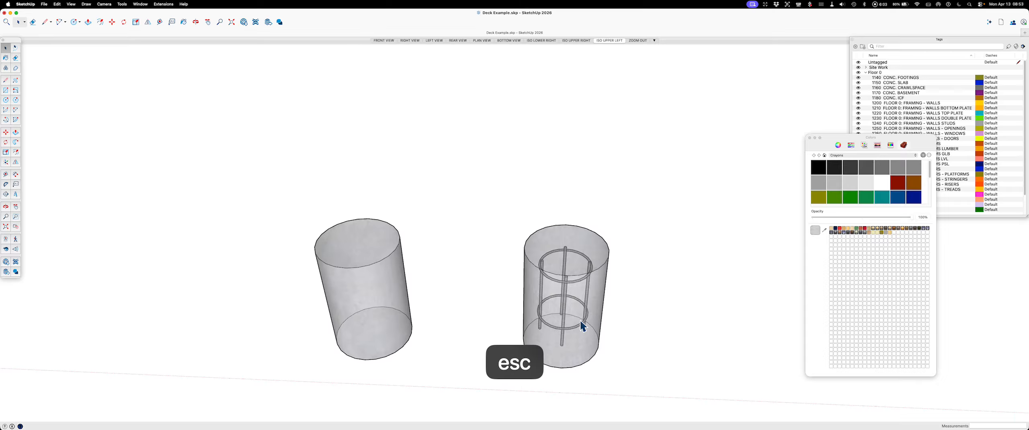
{"action": "key", "text": "x"}
Step: Close the colors window, with both footings and the model origin in view
{"action": "scroll", "coordinate": [459, 230], "scroll_direction": "down", "scroll_amount": 3}
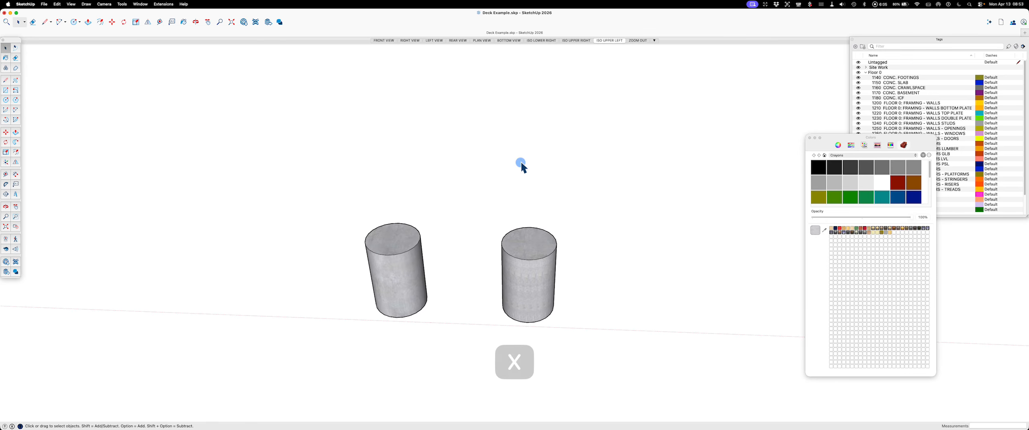
{"action": "scroll", "coordinate": [450, 211], "scroll_direction": "down", "scroll_amount": 5}
{"action": "scroll", "coordinate": [354, 319], "scroll_direction": "down", "scroll_amount": 3}
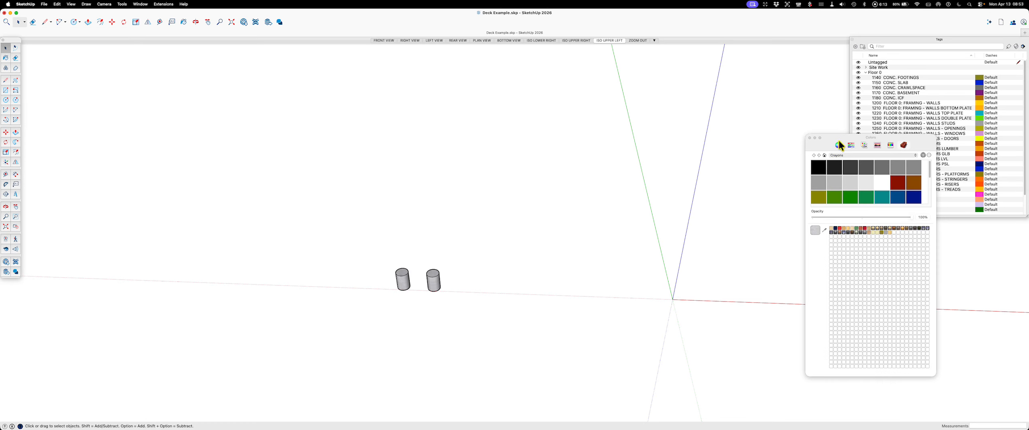
{"action": "left_click", "coordinate": [810, 137]}
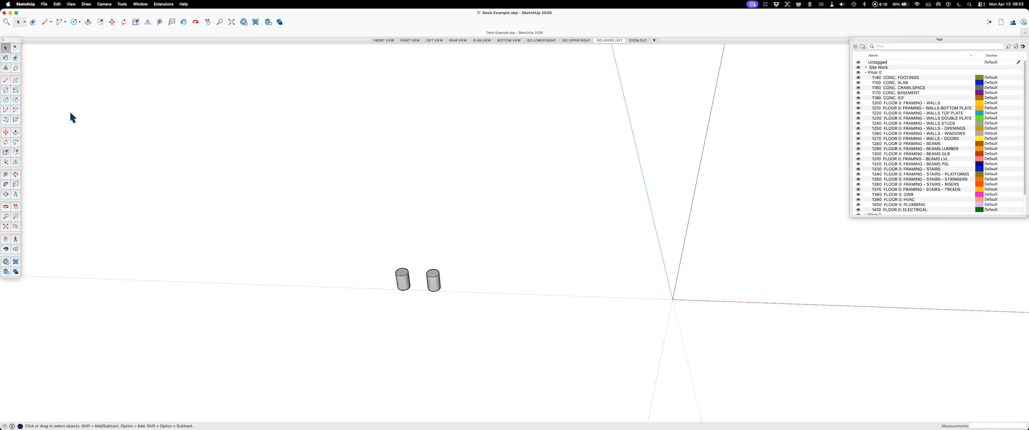
Step: Draw a 5.5 by 5.5 inch square flat on the ground beside the concrete footing
{"action": "left_click", "coordinate": [6, 90]}
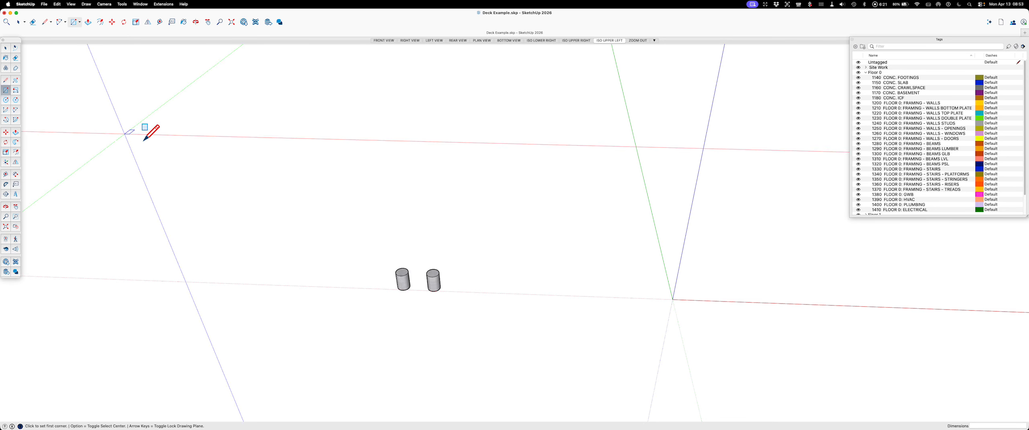
{"action": "scroll", "coordinate": [480, 274], "scroll_direction": "up", "scroll_amount": 5}
{"action": "left_click", "coordinate": [473, 301]}
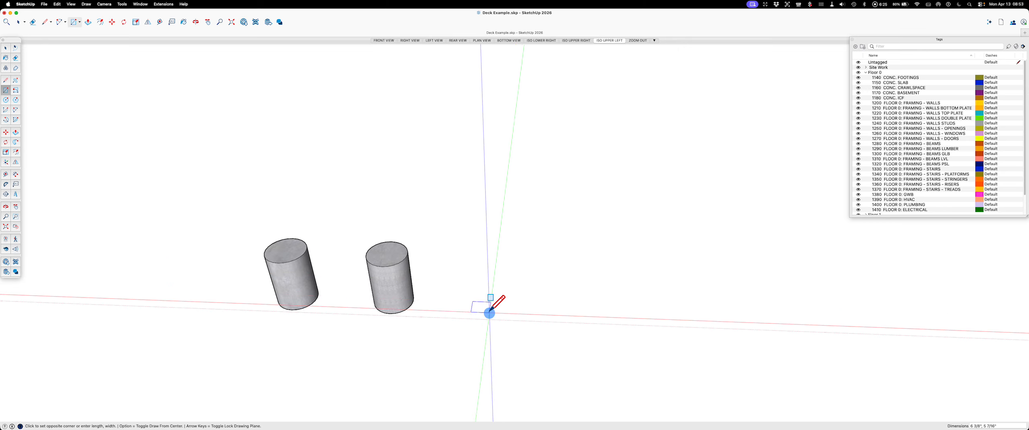
{"action": "key", "text": "Escape"}
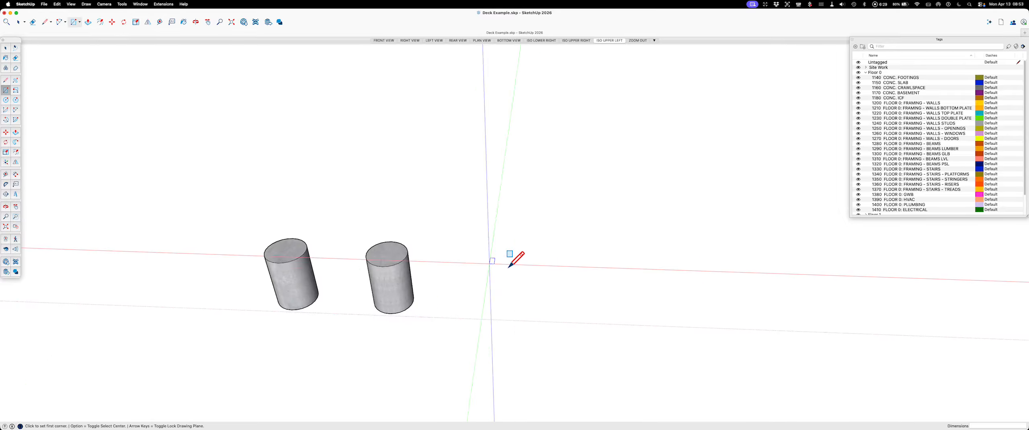
{"action": "scroll", "coordinate": [459, 281], "scroll_direction": "up", "scroll_amount": 3}
{"action": "left_click", "coordinate": [447, 290]}
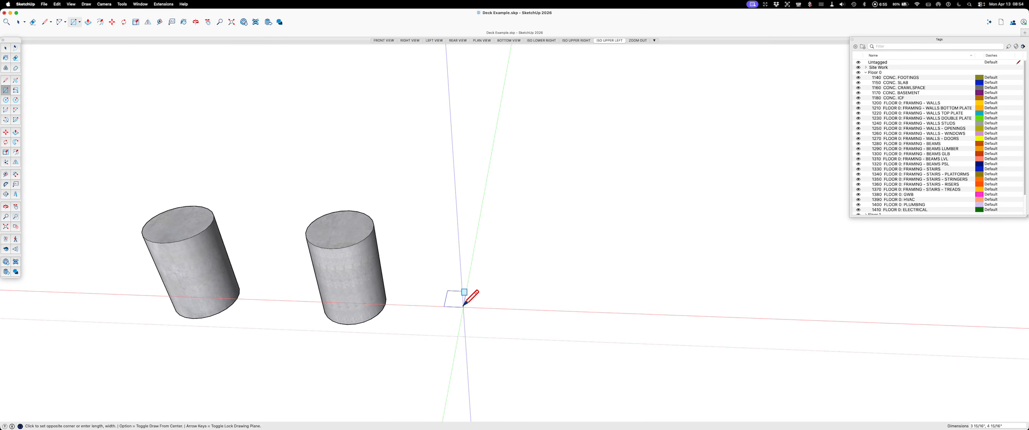
{"action": "type", "text": "5."}
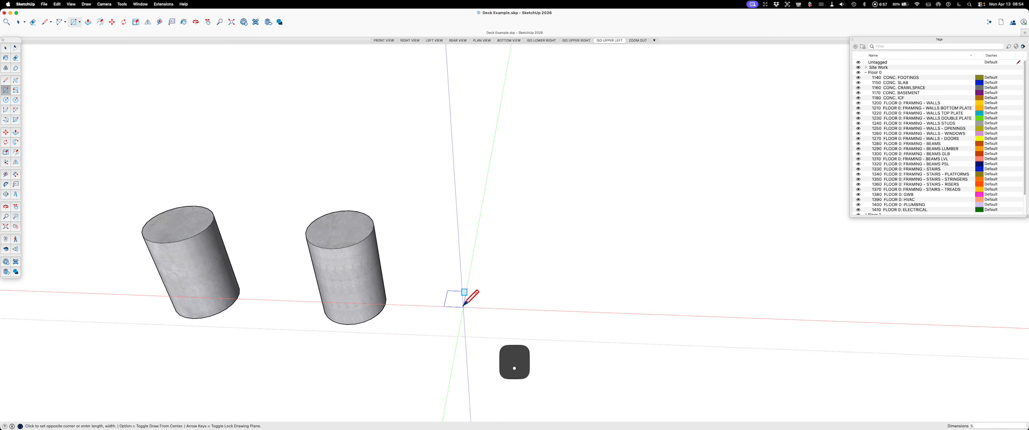
{"action": "type", "text": "5,5.5"}
{"action": "key", "text": "Return"}
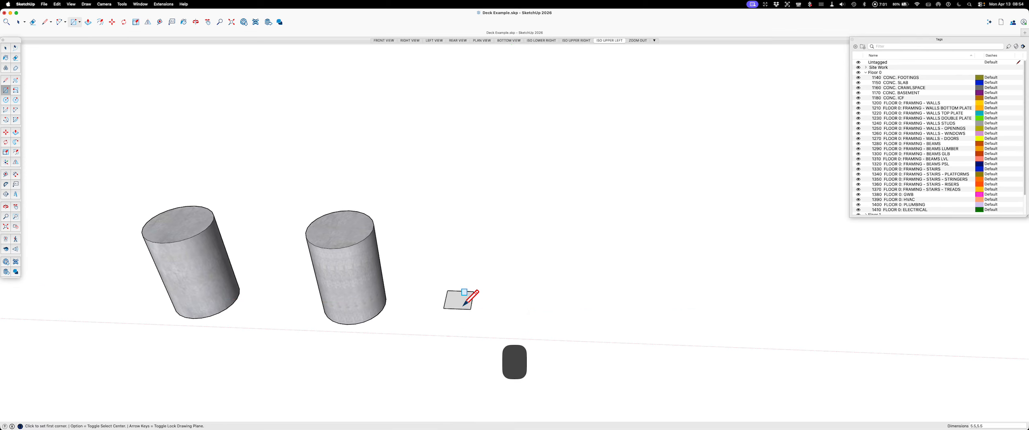
Step: Push/pull the square beside the concrete footing up 3 feet to form a post
{"action": "key", "text": "Escape"}
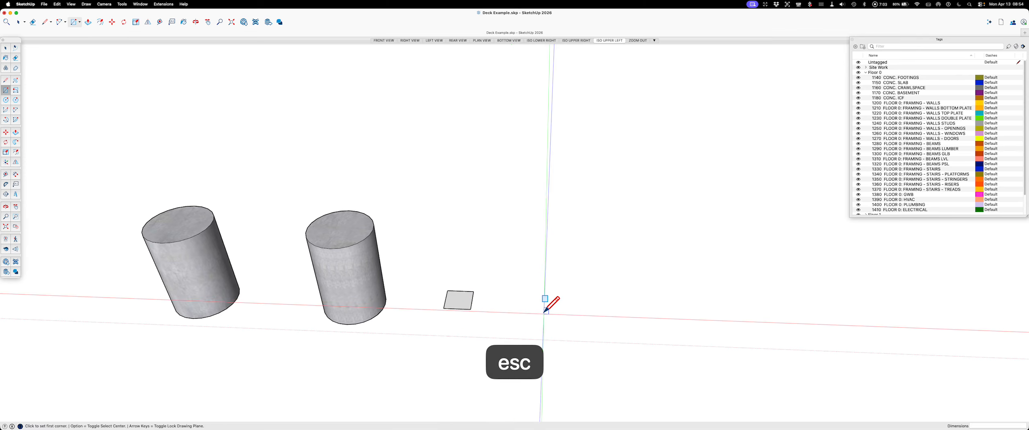
{"action": "key", "text": "p"}
{"action": "left_click", "coordinate": [458, 299]}
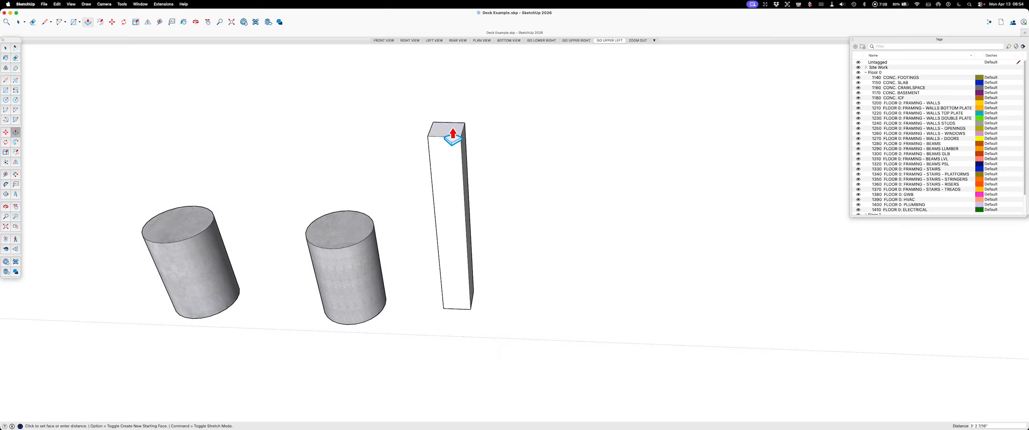
{"action": "type", "text": "3'"}
{"action": "key", "text": "Return"}
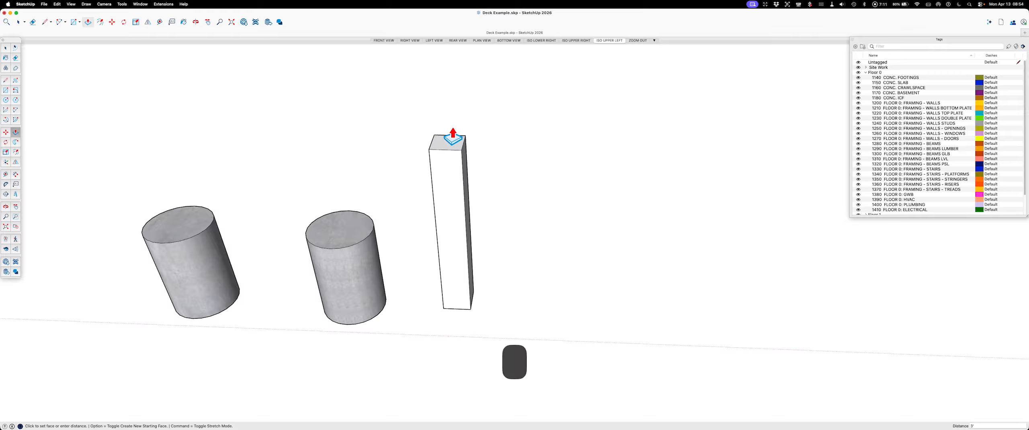
Step: Turn all the geometry of the square post into a component and clear the selection
{"action": "key", "text": "space"}
{"action": "triple_click", "coordinate": [445, 189]}
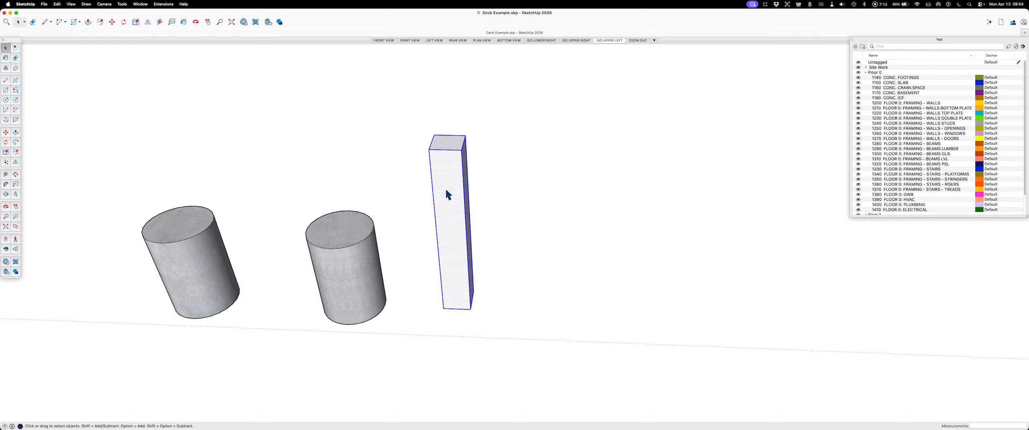
{"action": "key", "text": "g"}
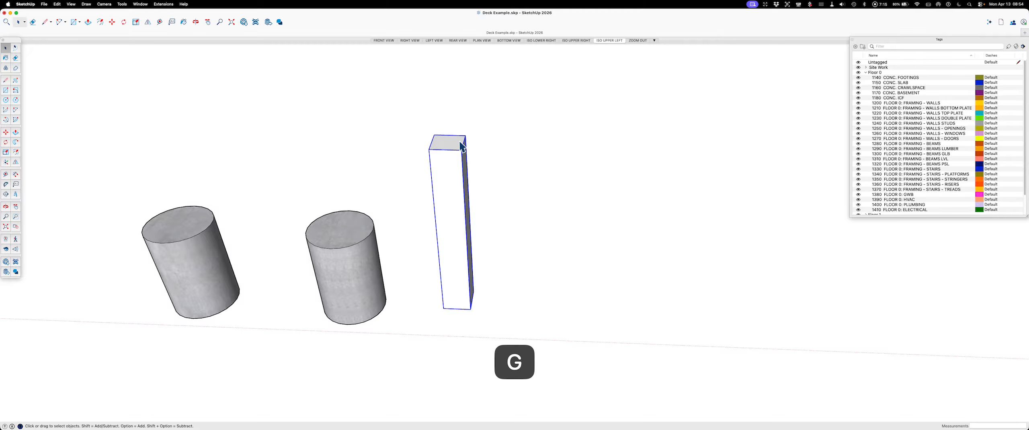
{"action": "scroll", "coordinate": [304, 303], "scroll_direction": "down", "scroll_amount": 3}
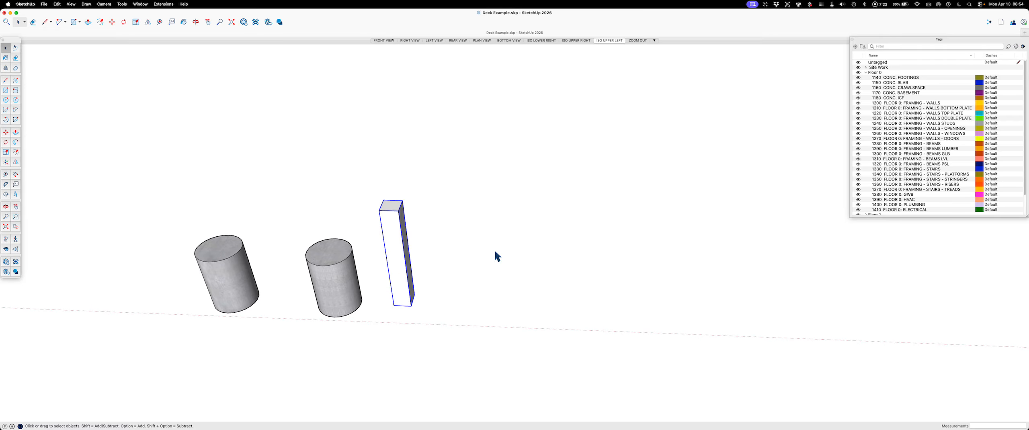
{"action": "left_click", "coordinate": [466, 290]}
Step: Draw a 1.5 inch by 12 foot rectangle flat on the ground beside the post, running along the green axis
{"action": "key", "text": "r"}
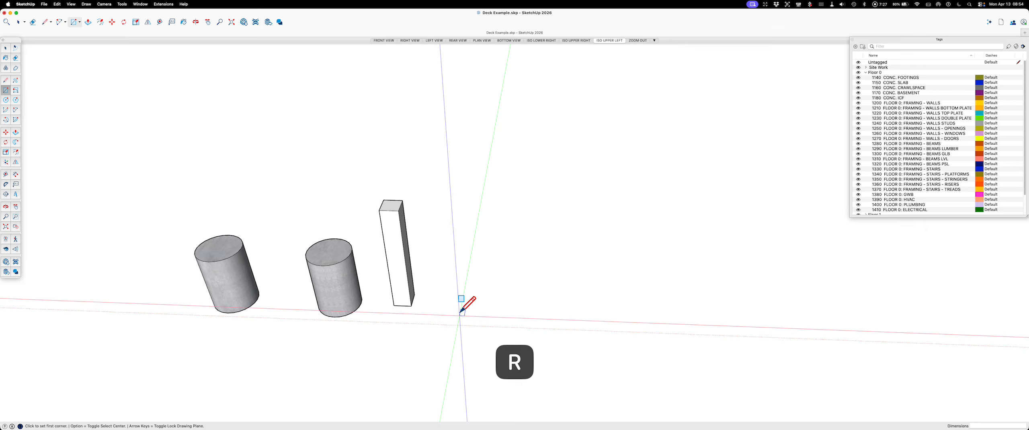
{"action": "left_click", "coordinate": [443, 309]}
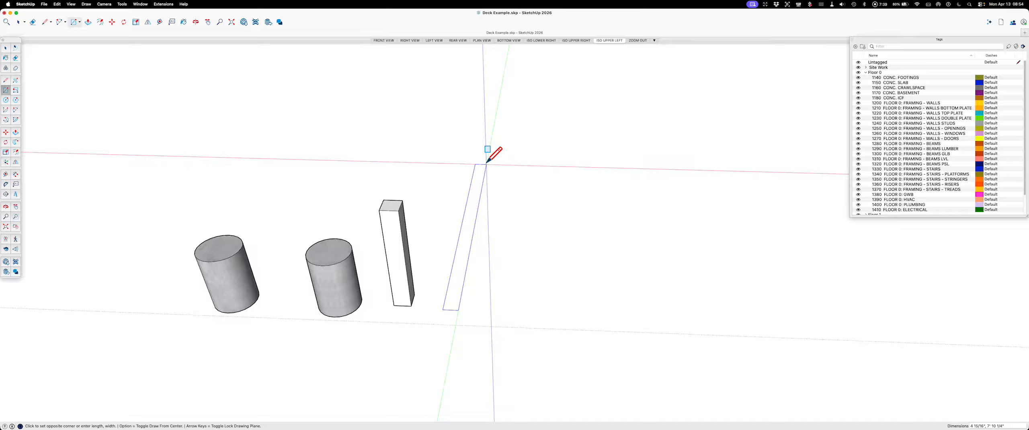
{"action": "type", "text": "1."}
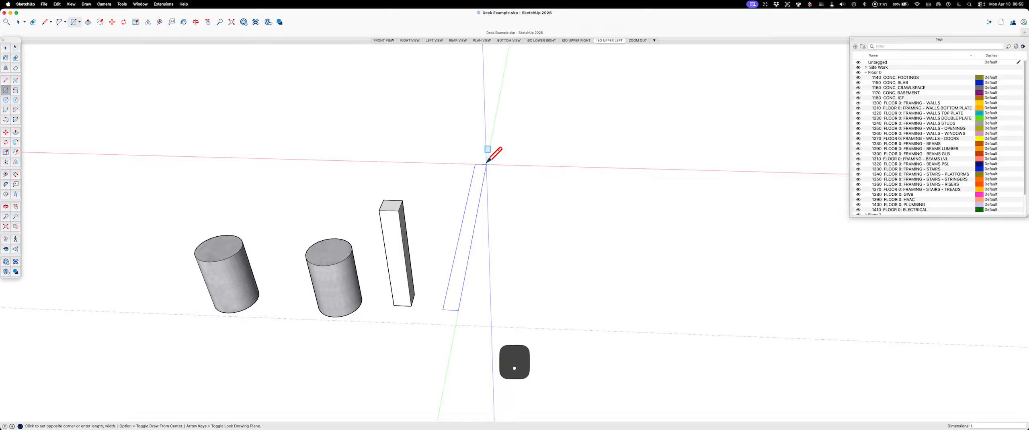
{"action": "type", "text": "5,12'"}
{"action": "key", "text": "Return"}
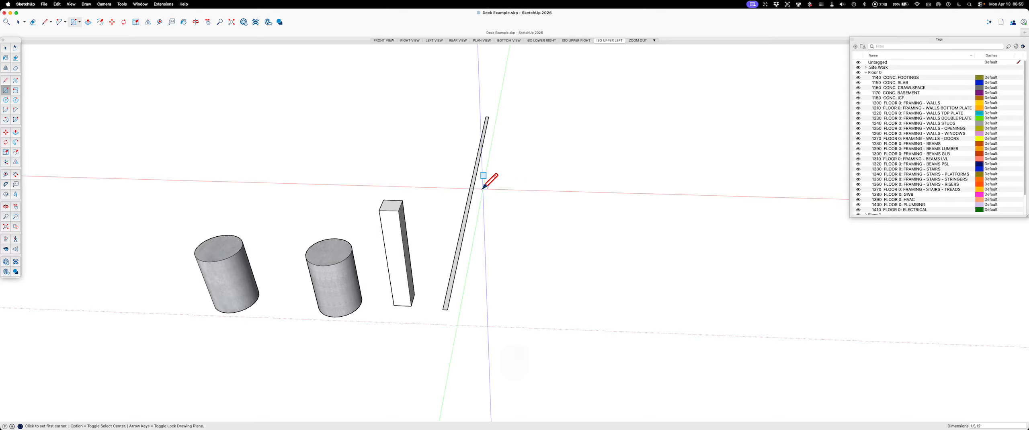
{"action": "scroll", "coordinate": [455, 305], "scroll_direction": "up", "scroll_amount": 10}
{"action": "key", "text": "Escape"}
Step: Push/pull the long narrow rectangle up 7.25 inches to form a joist
{"action": "scroll", "coordinate": [513, 329], "scroll_direction": "down", "scroll_amount": 5}
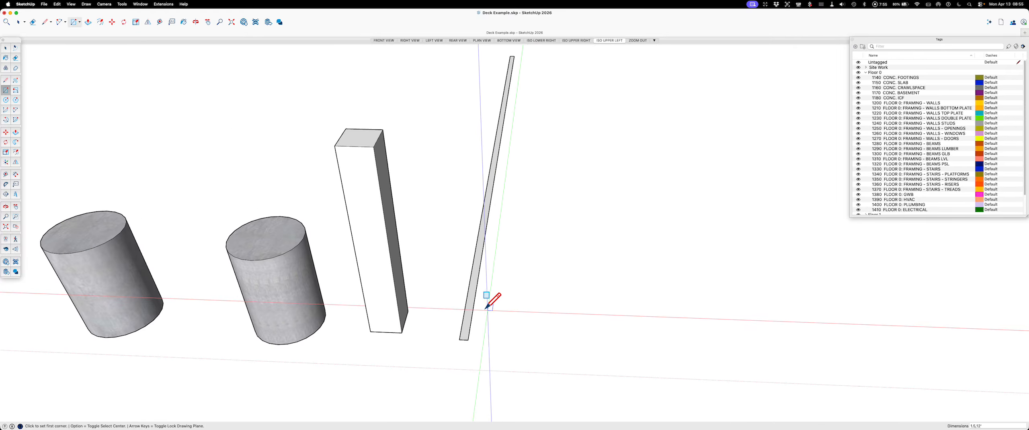
{"action": "scroll", "coordinate": [492, 307], "scroll_direction": "up", "scroll_amount": 5}
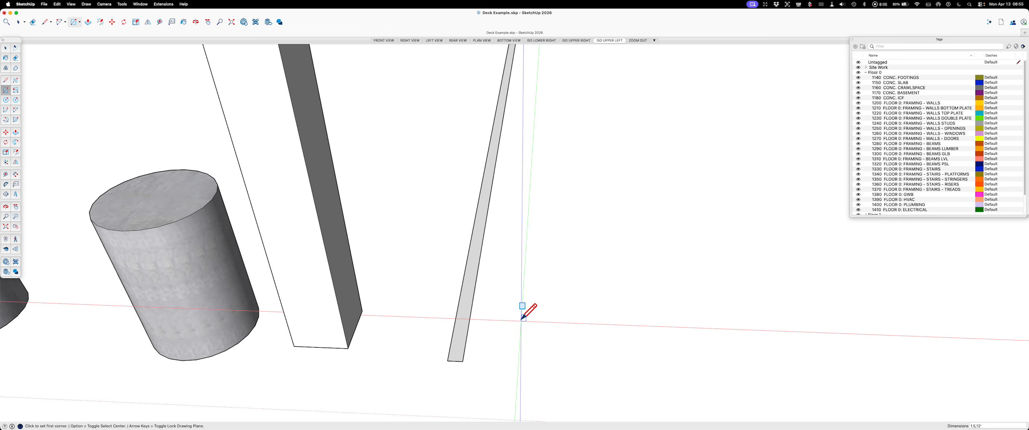
{"action": "key", "text": "p"}
{"action": "left_click", "coordinate": [457, 339]}
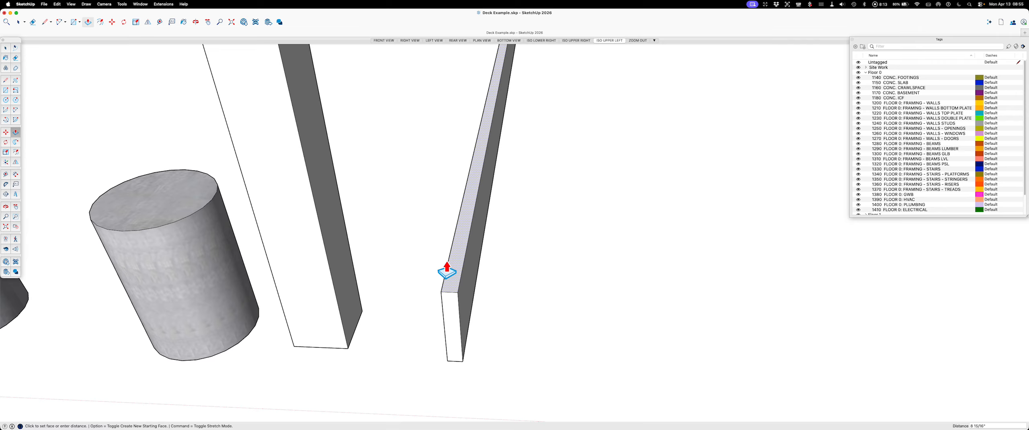
{"action": "type", "text": "7.25"}
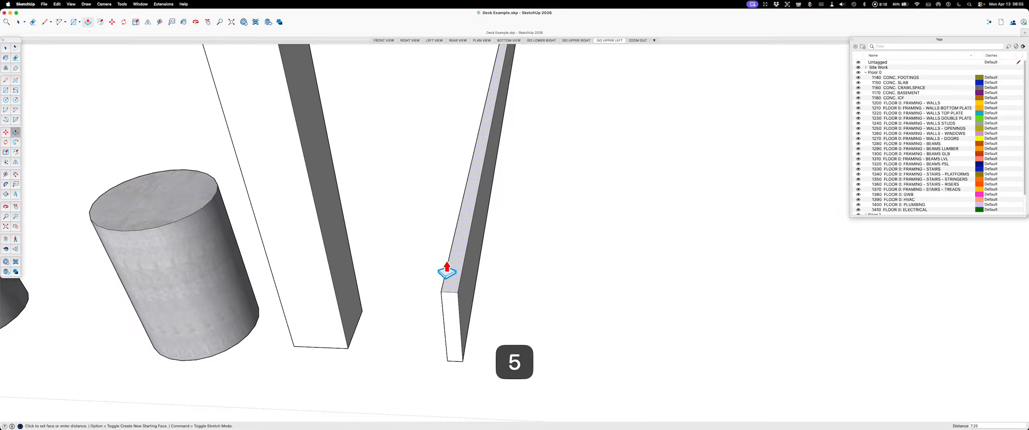
{"action": "key", "text": "Return"}
{"action": "key", "text": "Escape"}
Step: Make the whole joist a component named "Joist - PT 2x8 @ 12'" and clear the selection
{"action": "key", "text": "space"}
{"action": "left_click", "coordinate": [459, 271]}
{"action": "triple_click", "coordinate": [459, 272]}
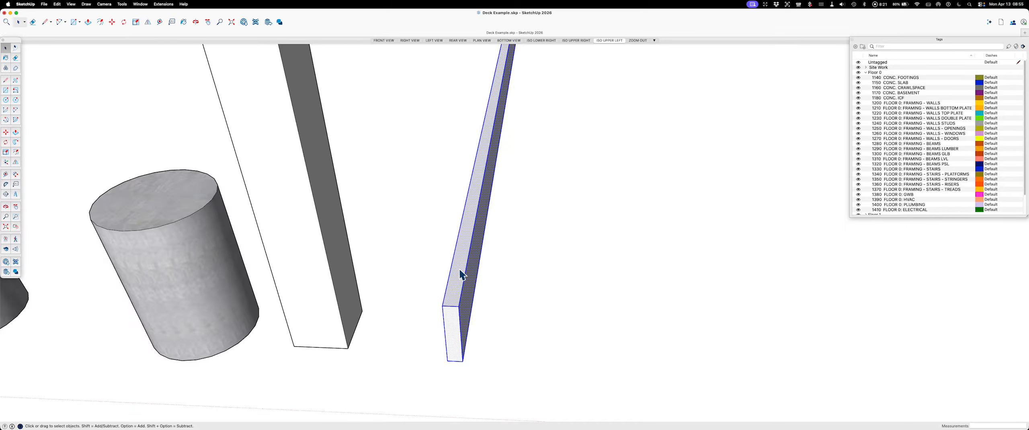
{"action": "key", "text": "g"}
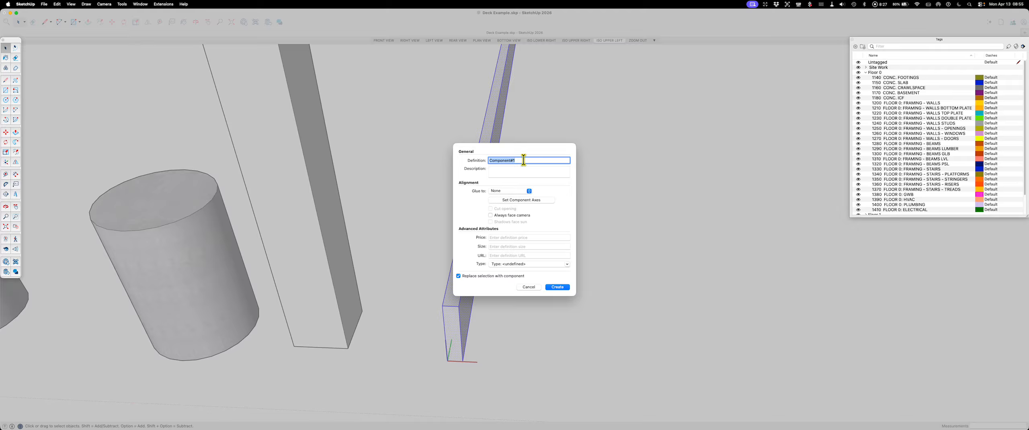
{"action": "type", "text": "Joist - "}
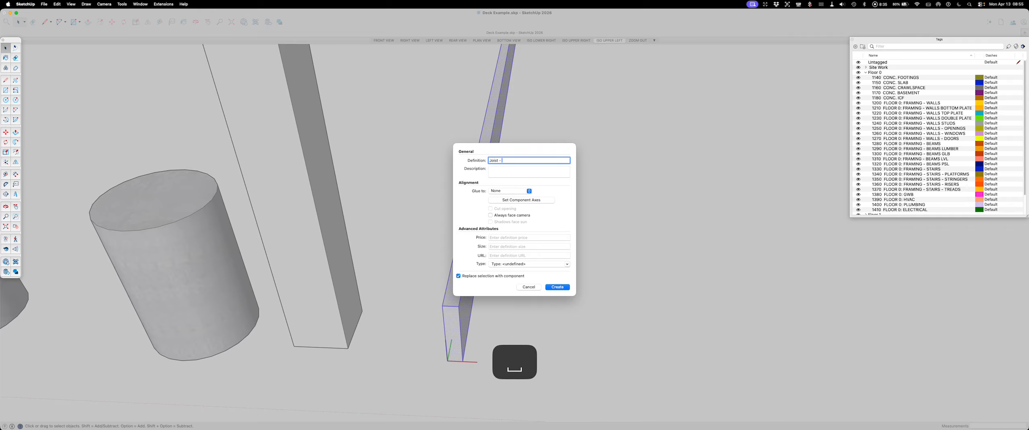
{"action": "type", "text": "2"}
{"action": "key", "text": "BackSpace"}
{"action": "type", "text": "PT 2x8"}
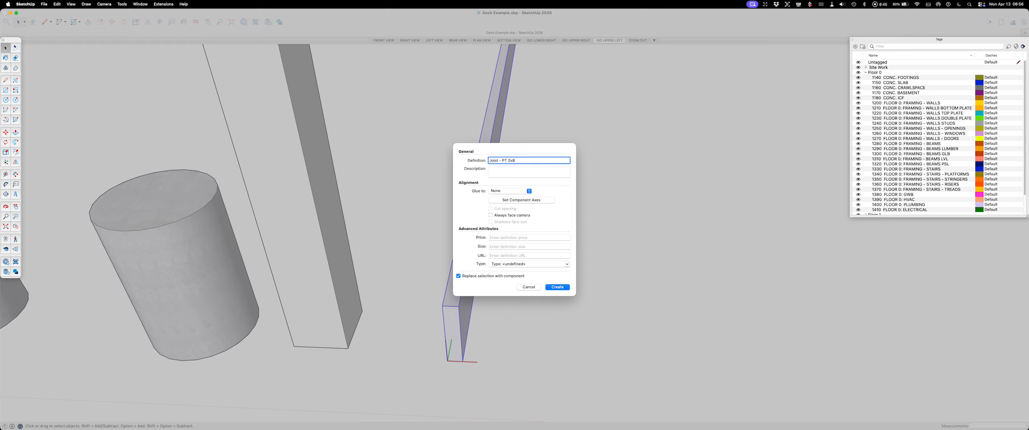
{"action": "type", "text": " @"}
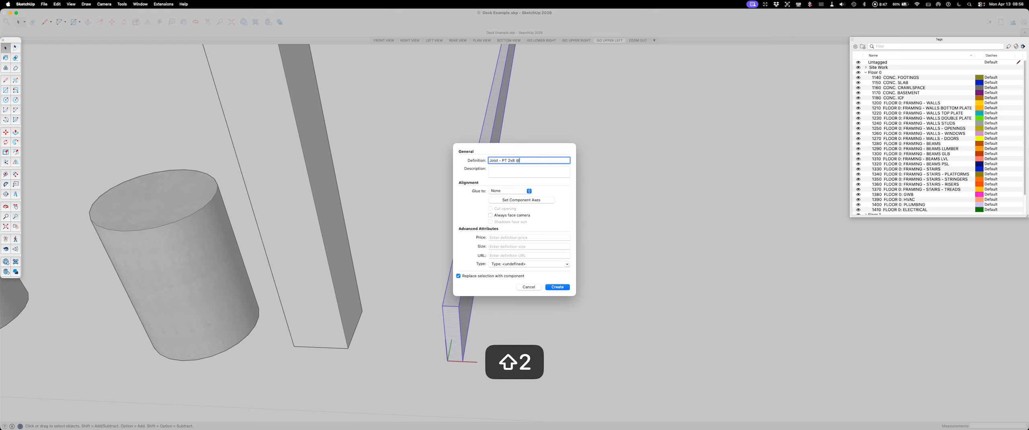
{"action": "type", "text": " 12'"}
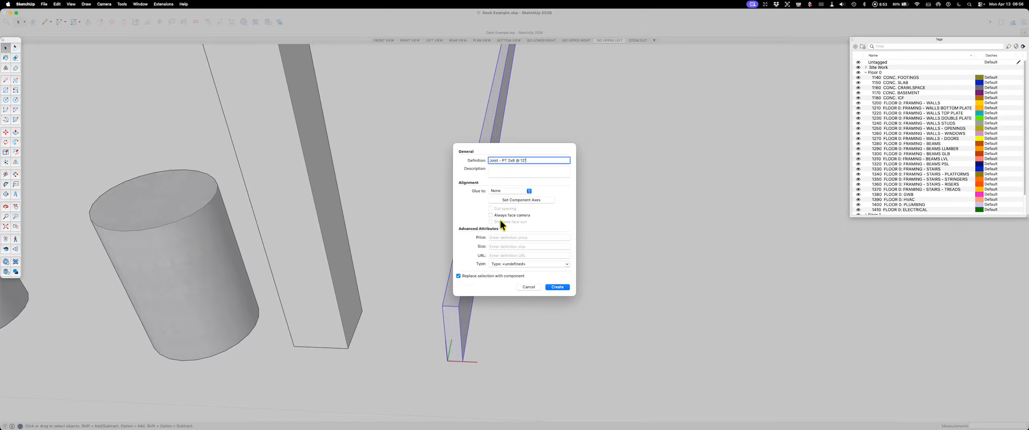
{"action": "left_click", "coordinate": [559, 287]}
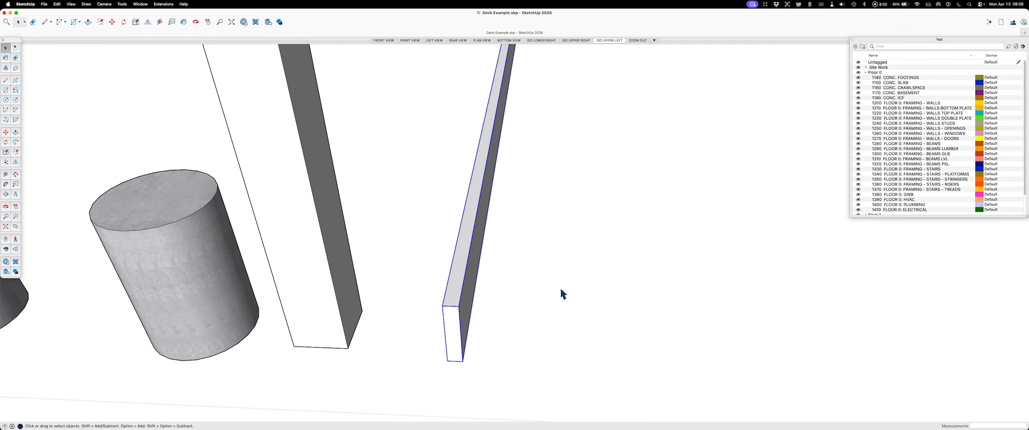
{"action": "scroll", "coordinate": [511, 276], "scroll_direction": "down", "scroll_amount": 2}
{"action": "key", "text": "Escape"}
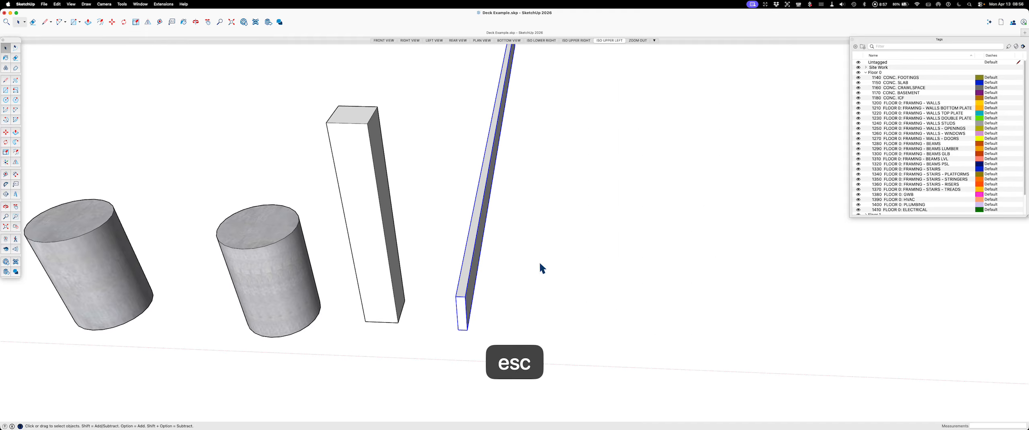
{"action": "left_click", "coordinate": [529, 277]}
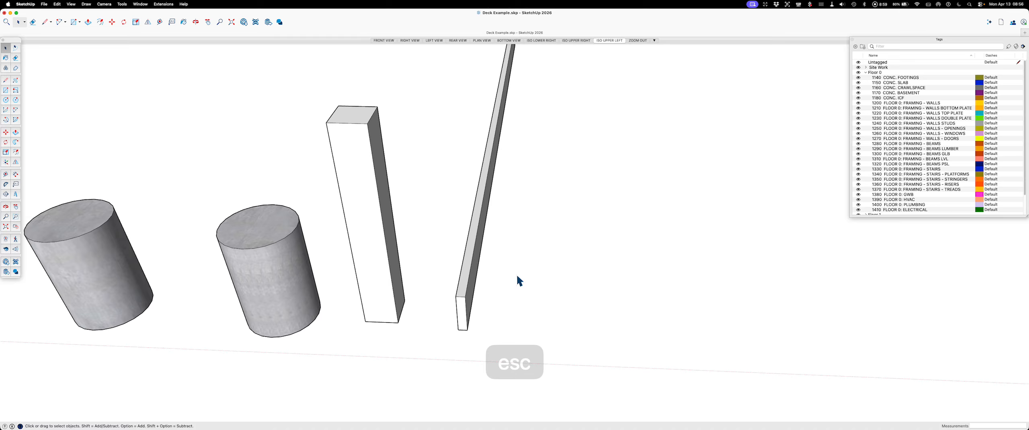
{"action": "key", "text": "Escape"}
{"action": "scroll", "coordinate": [471, 290], "scroll_direction": "down", "scroll_amount": 2}
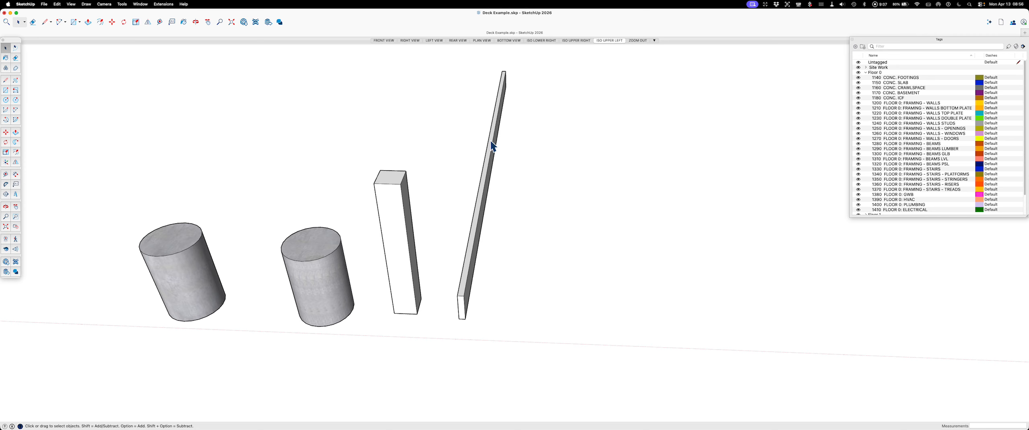
{"action": "scroll", "coordinate": [493, 147], "scroll_direction": "up", "scroll_amount": 5}
{"action": "scroll", "coordinate": [493, 147], "scroll_direction": "down", "scroll_amount": 5}
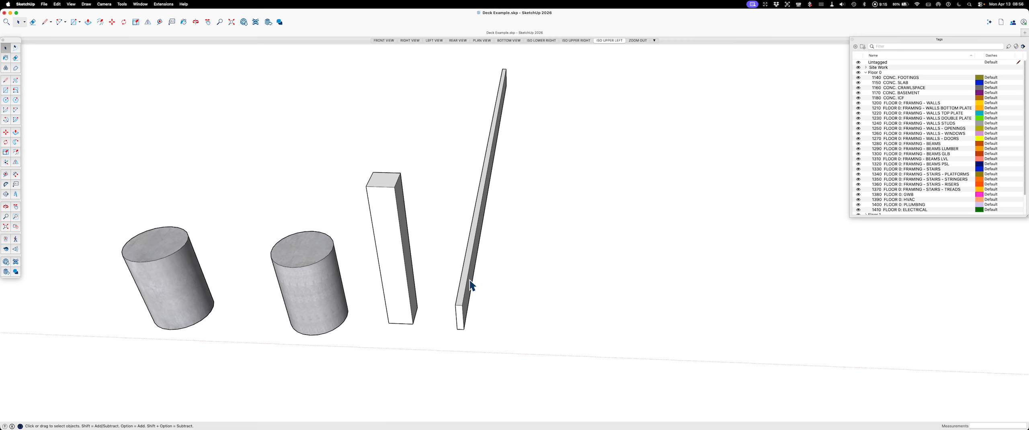
{"action": "scroll", "coordinate": [495, 216], "scroll_direction": "up", "scroll_amount": 3}
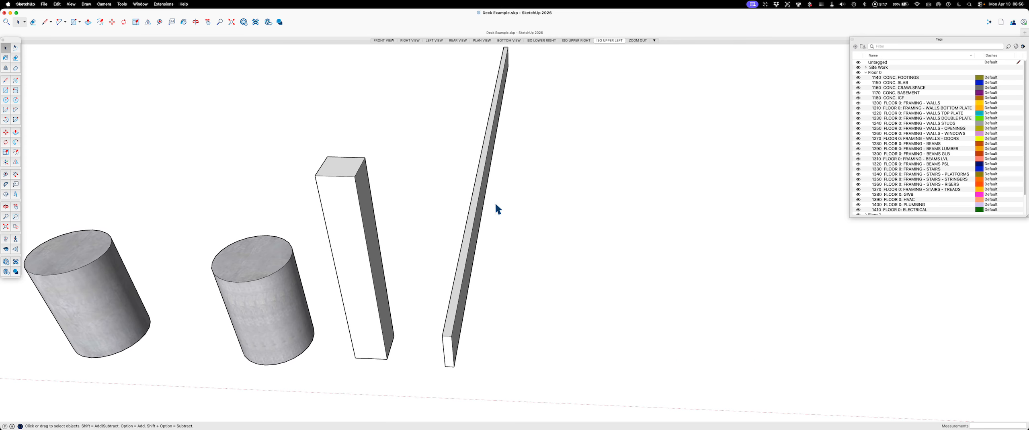
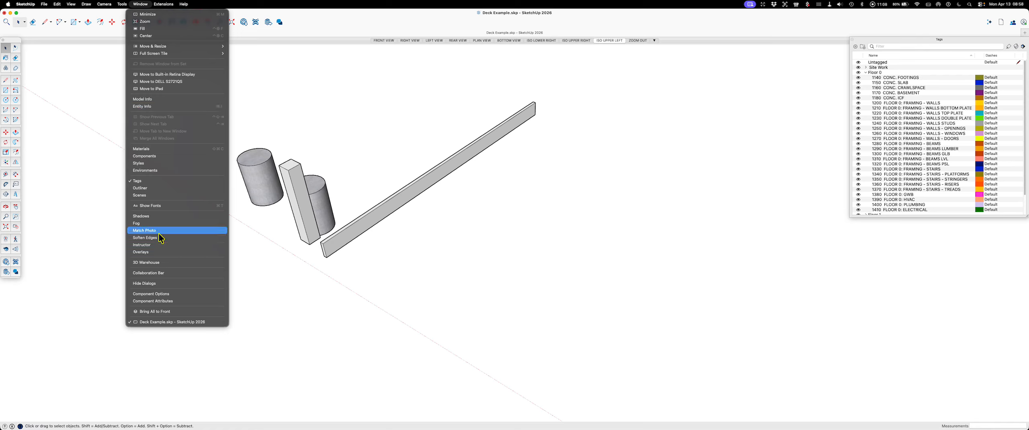
Step: Start the Paint Bucket and place its colour palette in open space clear of the tags list
{"action": "mouse_move", "coordinate": [122, 5]}
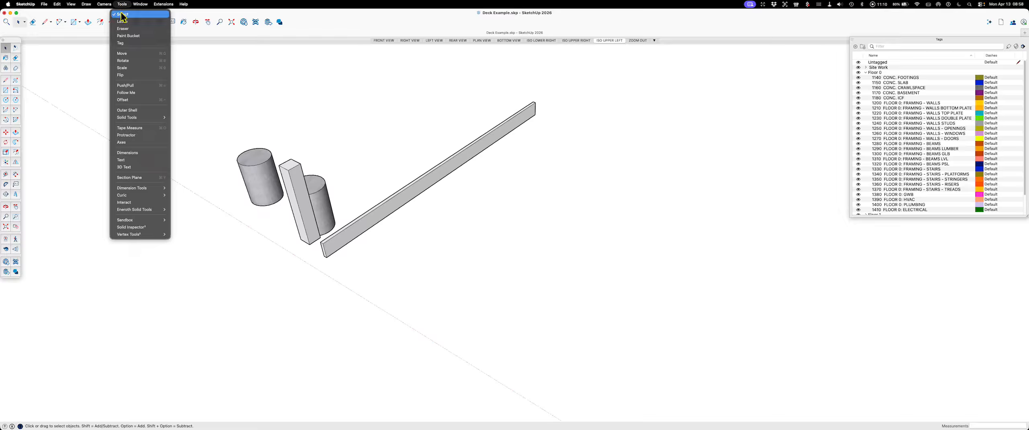
{"action": "left_click", "coordinate": [128, 35]}
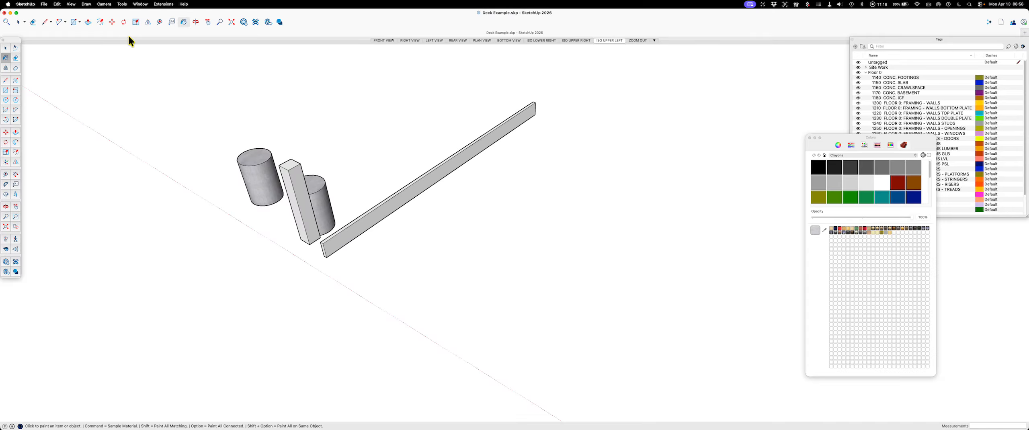
{"action": "left_click_drag", "start_coordinate": [841, 138], "coordinate": [700, 57]}
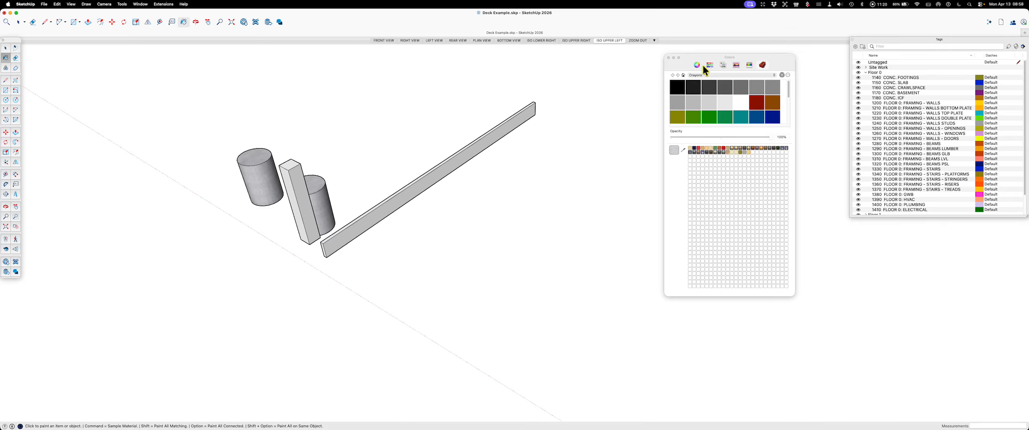
Step: Try the olive-brown material from the Wood collection on the joist and undo the paint
{"action": "left_click", "coordinate": [734, 75]}
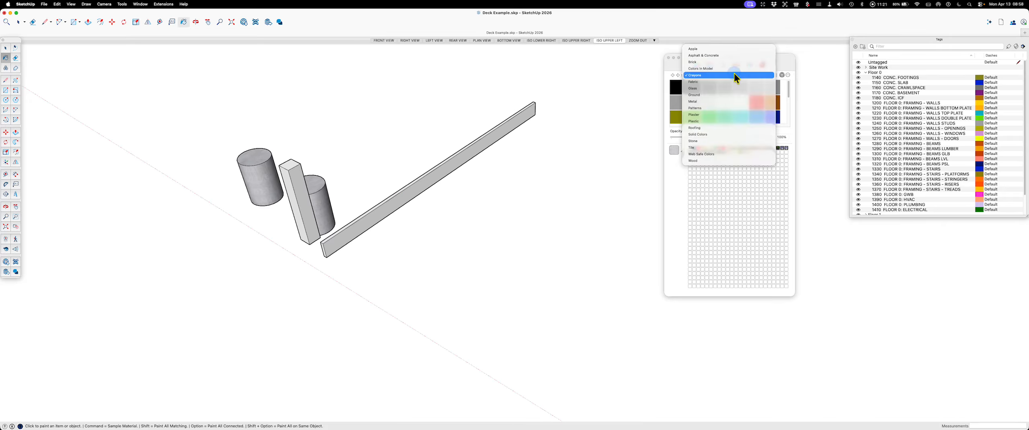
{"action": "left_click", "coordinate": [693, 161]}
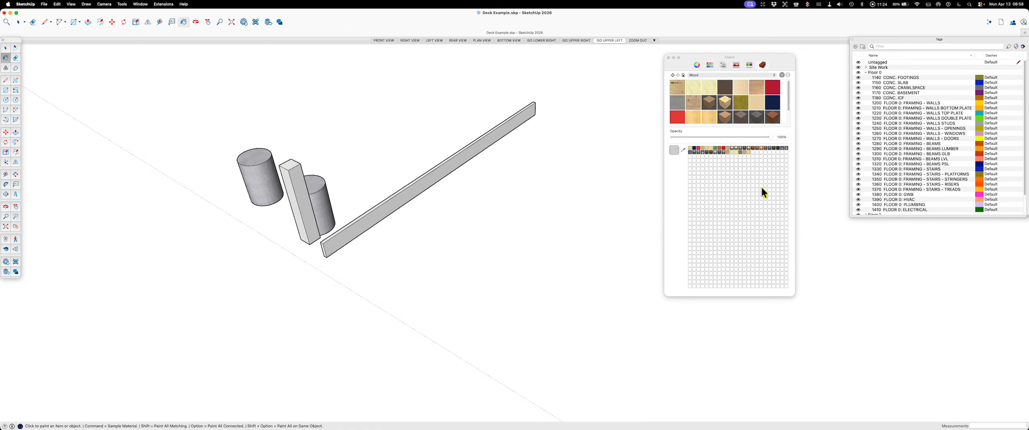
{"action": "left_click", "coordinate": [741, 103]}
{"action": "left_click", "coordinate": [455, 155]}
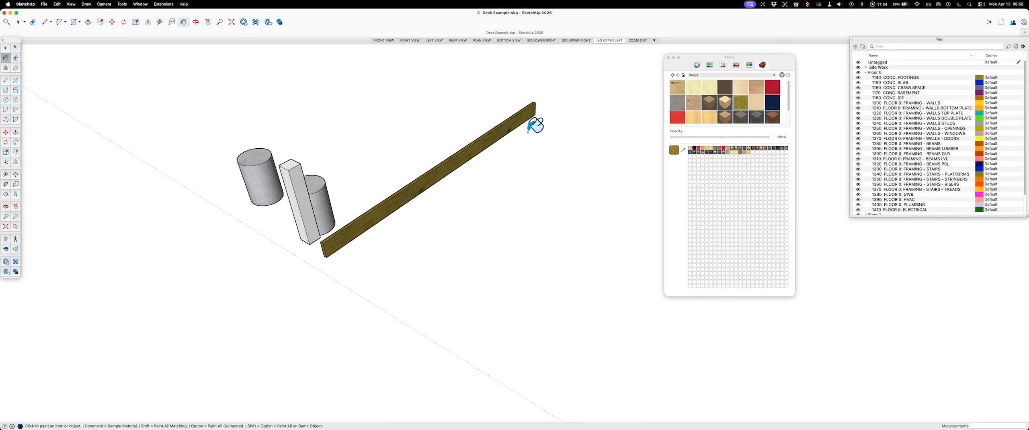
{"action": "key", "text": "super+z"}
{"action": "key", "text": "Escape"}
{"action": "key", "text": "space"}
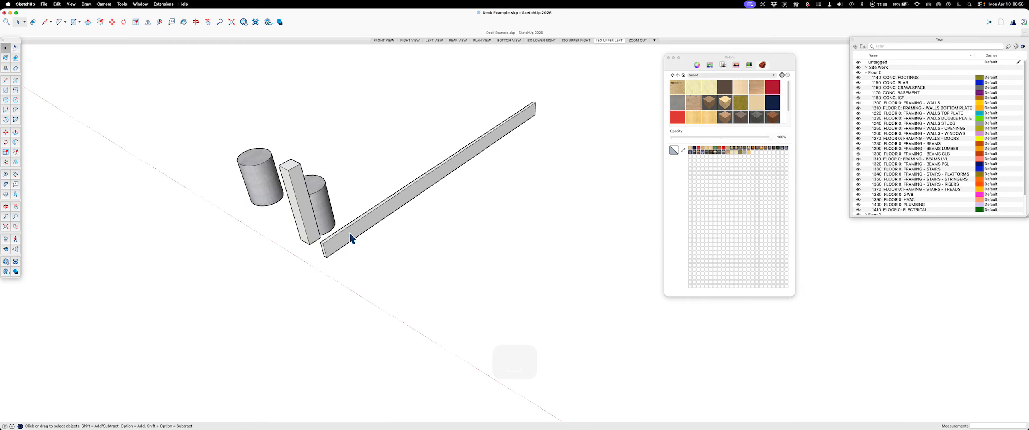
Step: Paint the square post with white from the Crayons collection at 67% opacity
{"action": "scroll", "coordinate": [323, 241], "scroll_direction": "up", "scroll_amount": 3}
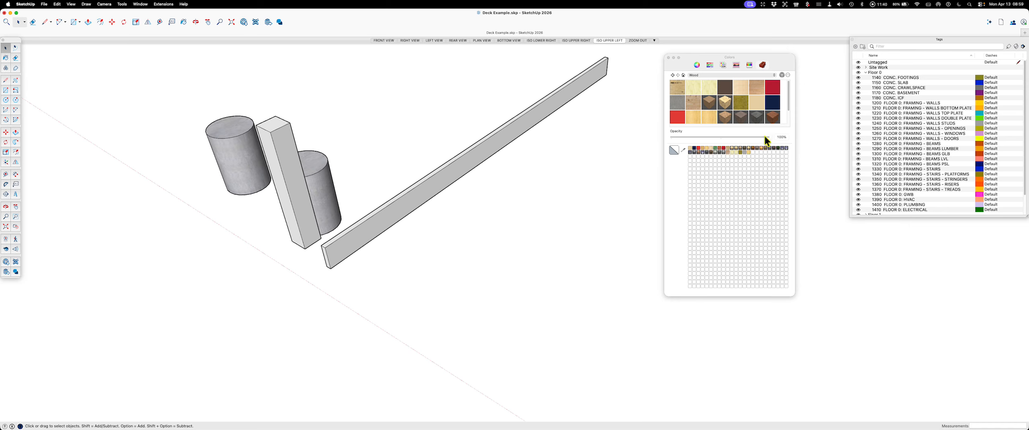
{"action": "left_click", "coordinate": [703, 74]}
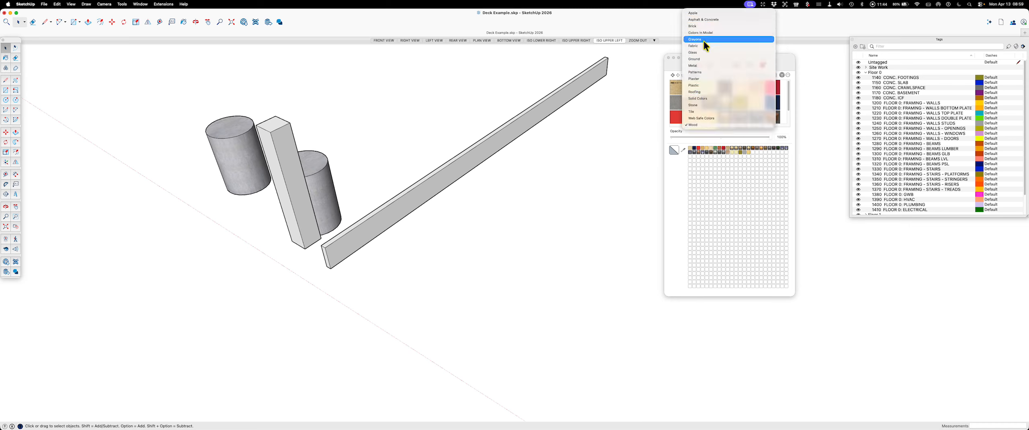
{"action": "left_click", "coordinate": [704, 40]}
{"action": "left_click", "coordinate": [741, 102]}
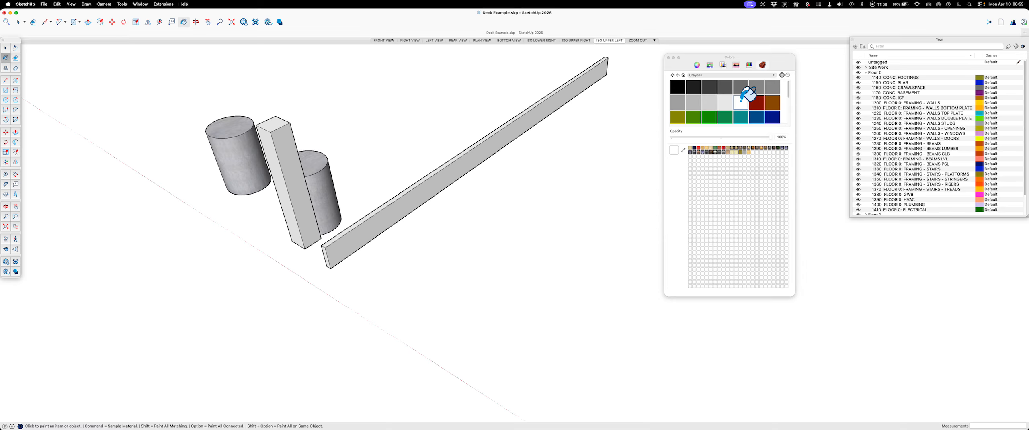
{"action": "left_click", "coordinate": [743, 137]}
{"action": "left_click", "coordinate": [743, 103]}
{"action": "left_click", "coordinate": [738, 137]}
{"action": "left_click", "coordinate": [284, 134]}
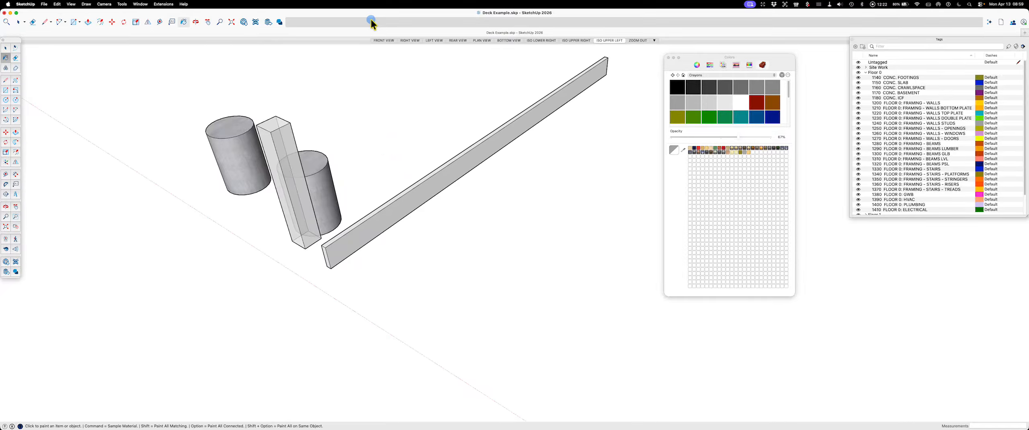
Step: Raise the white paint's opacity to about 83% and repaint the square post with it
{"action": "scroll", "coordinate": [393, 139], "scroll_direction": "up", "scroll_amount": 3}
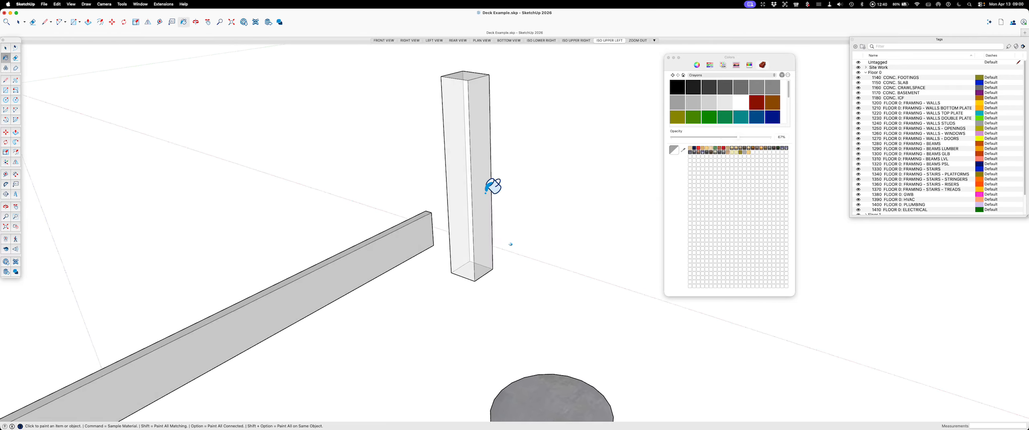
{"action": "left_click", "coordinate": [753, 137]}
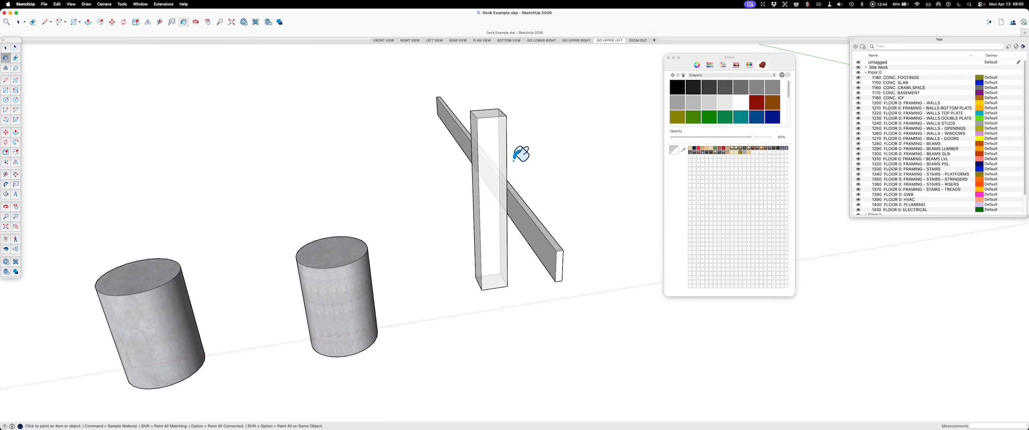
{"action": "left_click", "coordinate": [501, 126]}
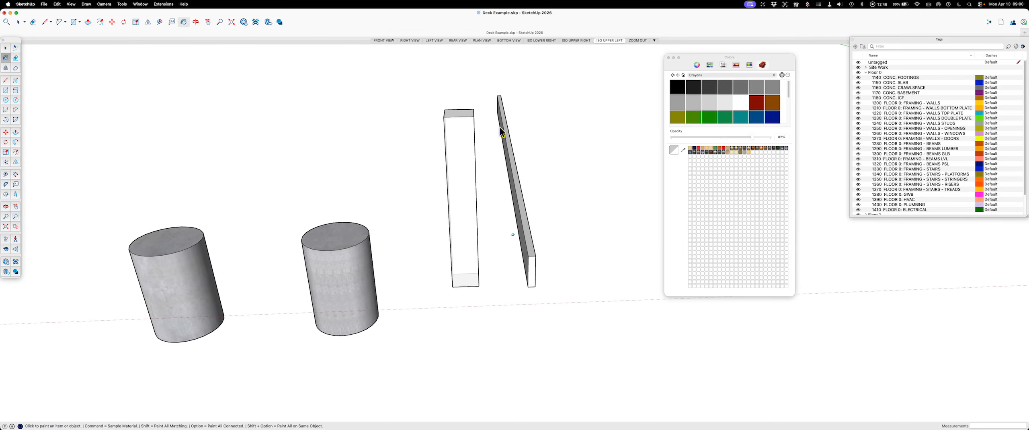
{"action": "key", "text": "space"}
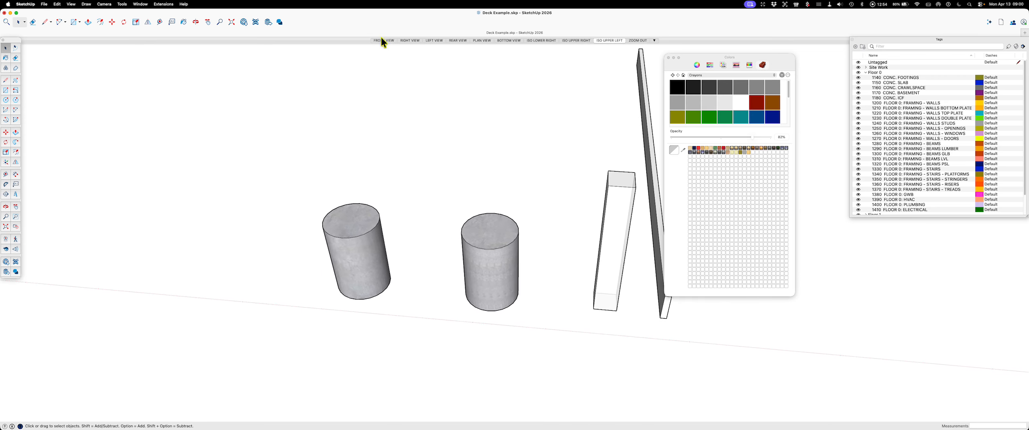
Step: Search 3D Warehouse for "abu66", load Simpson Strongtie's ABU66 post base into the model and place it beside the concrete footings
{"action": "left_click", "coordinate": [243, 21]}
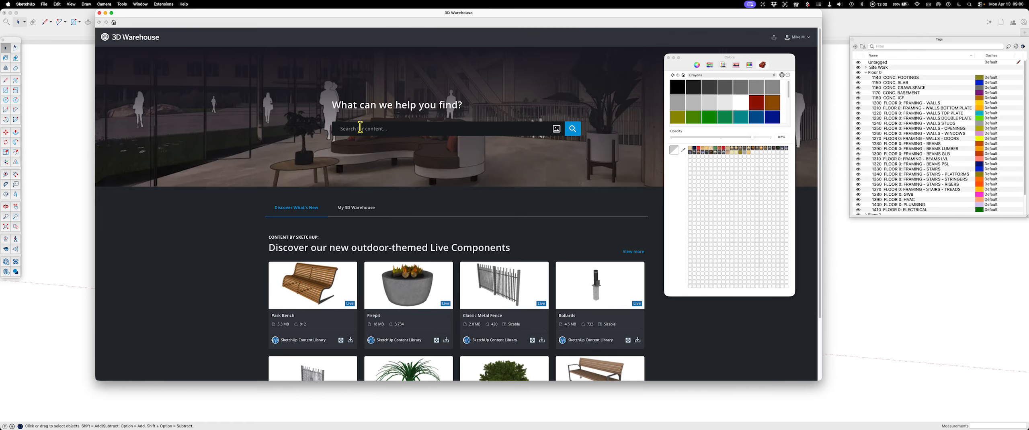
{"action": "type", "text": "abu"}
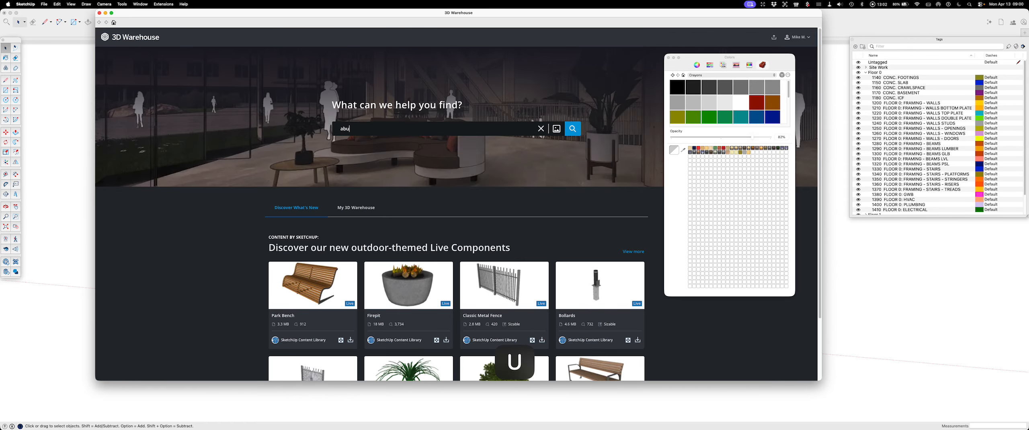
{"action": "type", "text": "66"}
{"action": "key", "text": "Return"}
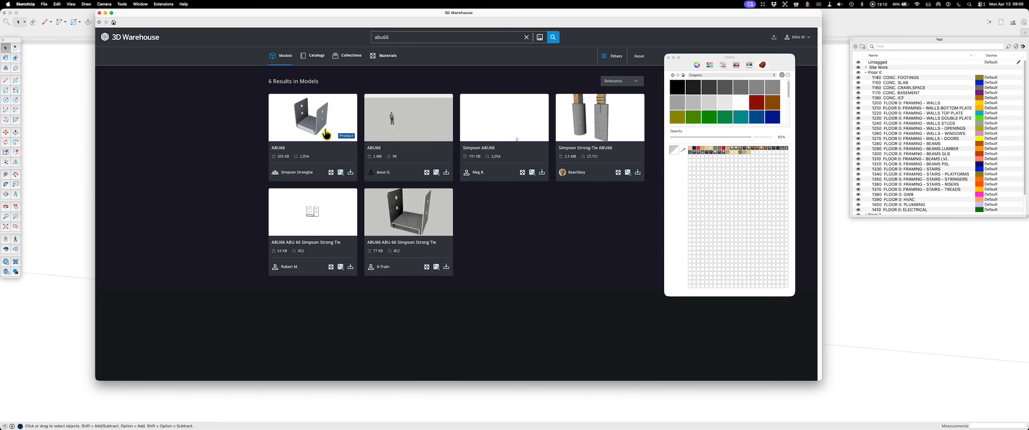
{"action": "left_click", "coordinate": [351, 173]}
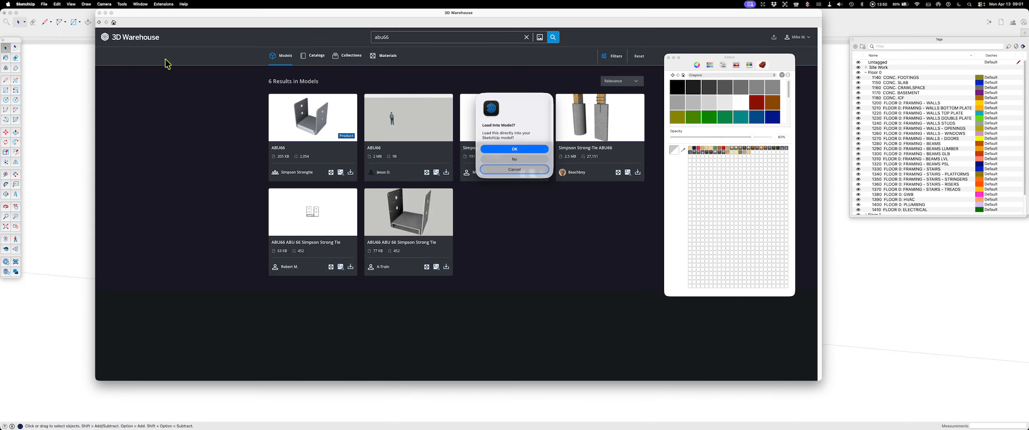
{"action": "left_click", "coordinate": [521, 149]}
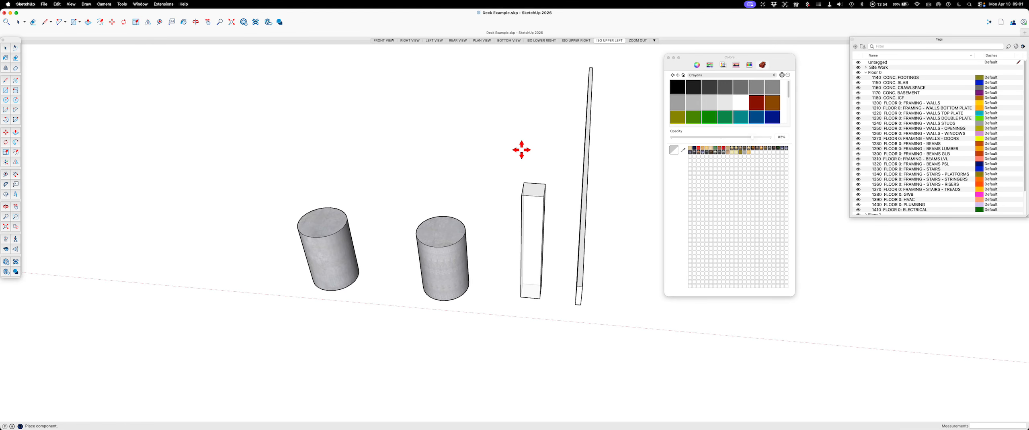
{"action": "left_click", "coordinate": [210, 266]}
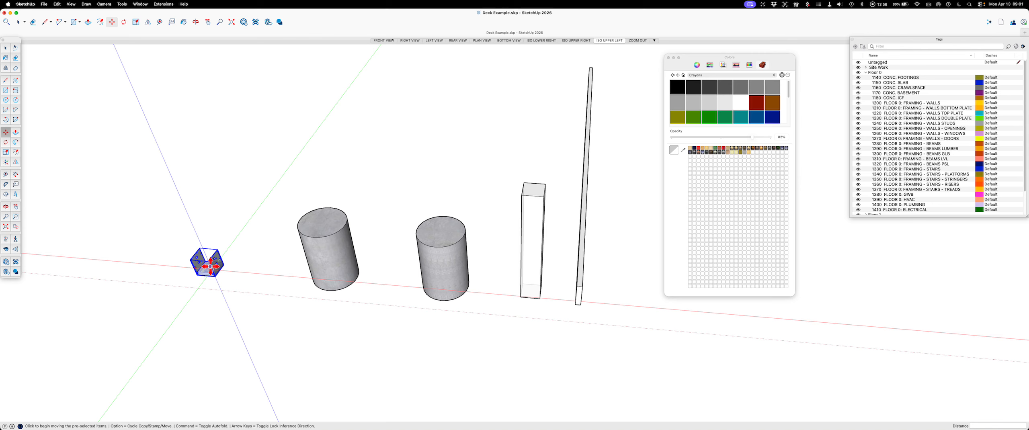
Step: Load the "Simpson Strong-Tie ABU66" model showing posts on footings from 3D Warehouse, place it behind the post base and clear the selection
{"action": "left_click", "coordinate": [242, 22]}
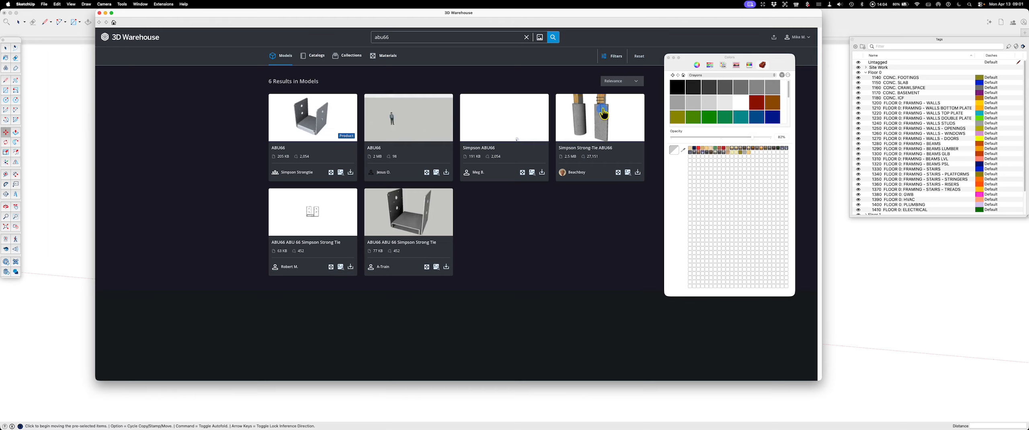
{"action": "left_click", "coordinate": [600, 110]}
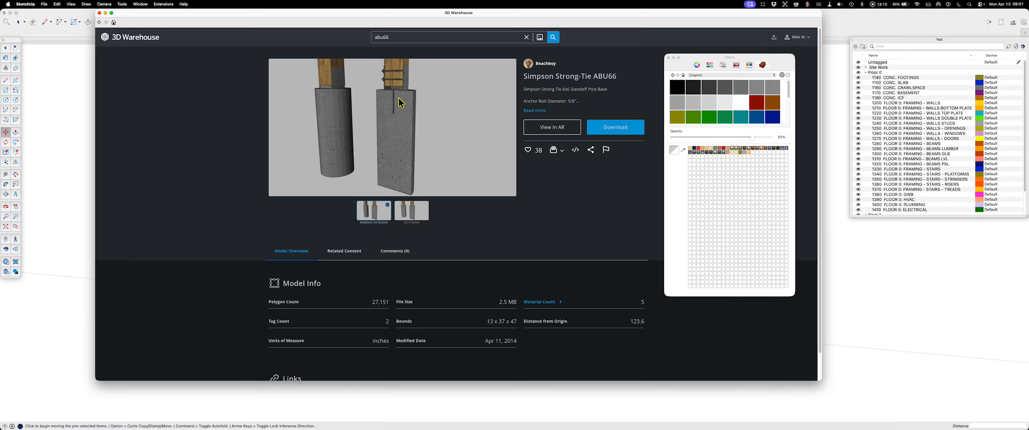
{"action": "left_click", "coordinate": [609, 129]}
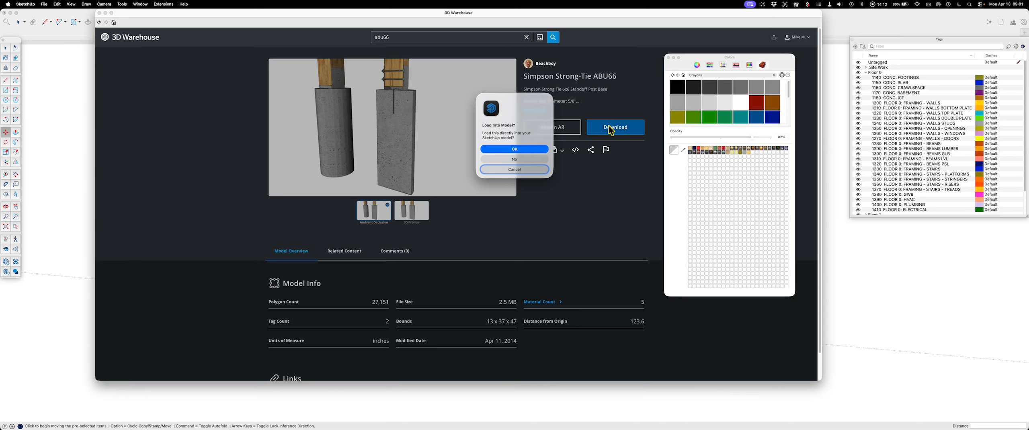
{"action": "left_click", "coordinate": [525, 149]}
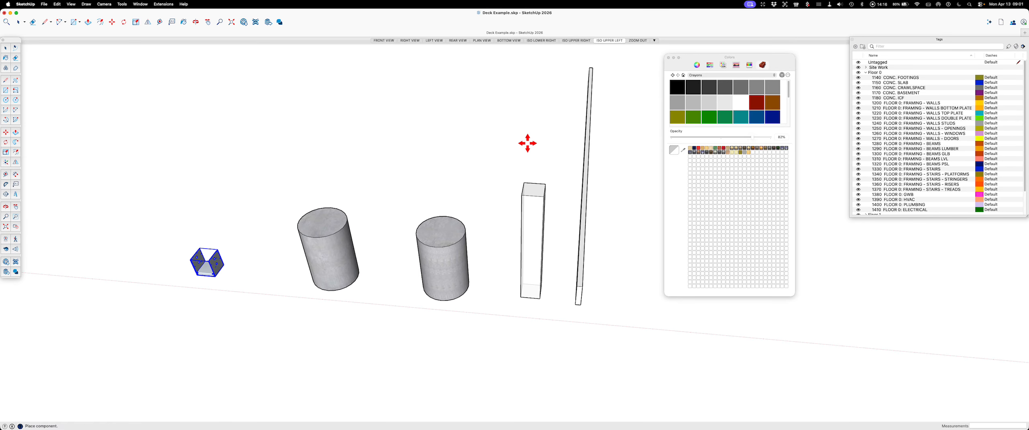
{"action": "scroll", "coordinate": [562, 169], "scroll_direction": "down", "scroll_amount": 3}
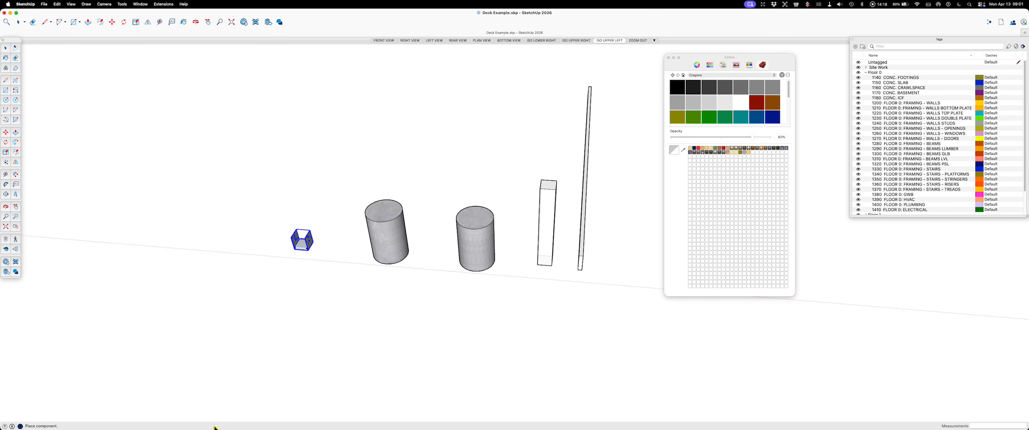
{"action": "left_click", "coordinate": [213, 374]}
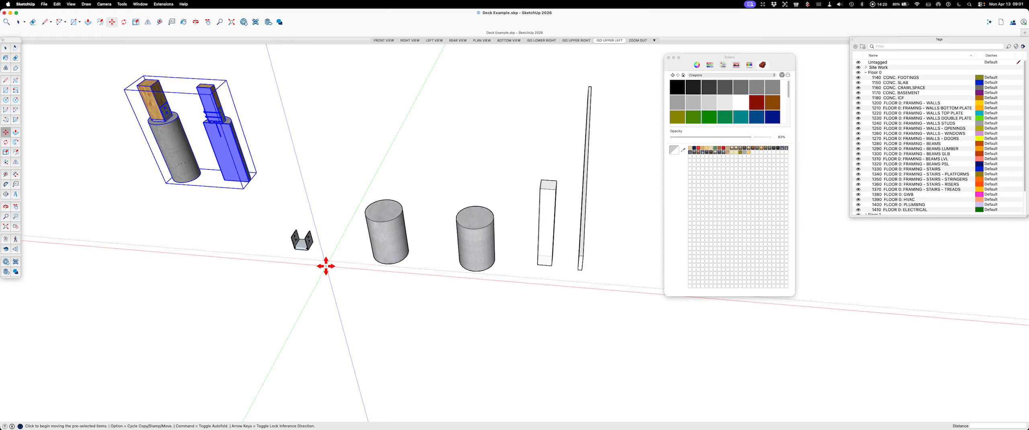
{"action": "key", "text": "Escape"}
{"action": "scroll", "coordinate": [318, 241], "scroll_direction": "up", "scroll_amount": 3}
{"action": "key", "text": "space"}
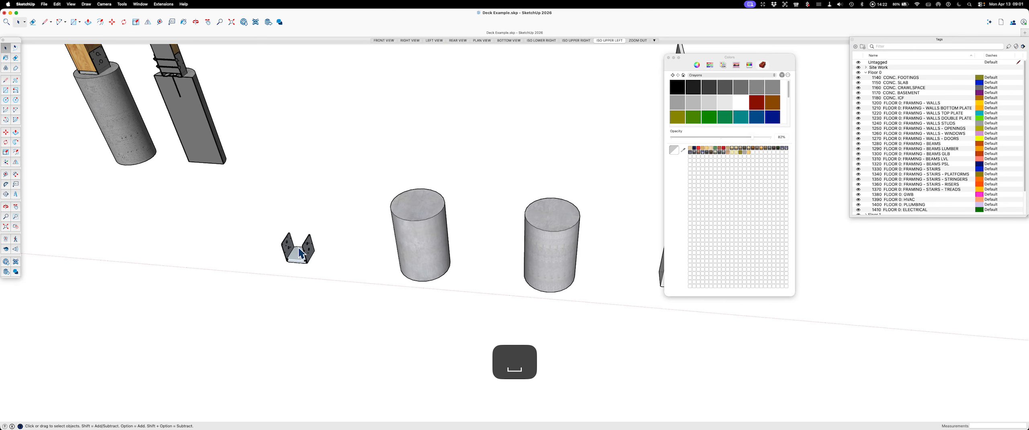
Step: Move the ABU66 post base by its bottom front midpoint onto the front edge endpoint of the plain concrete footing's top
{"action": "scroll", "coordinate": [301, 254], "scroll_direction": "up", "scroll_amount": 2}
{"action": "left_click", "coordinate": [296, 264]}
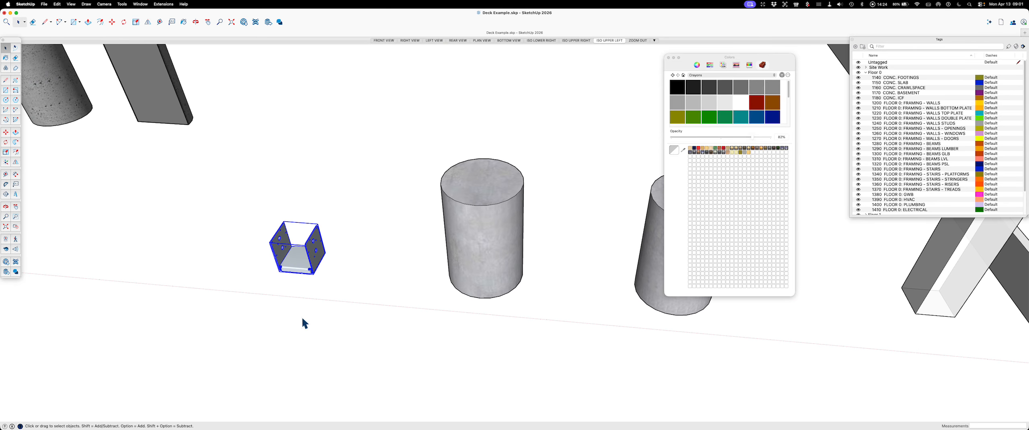
{"action": "scroll", "coordinate": [303, 314], "scroll_direction": "up", "scroll_amount": 2}
{"action": "middle_click_drag", "start_coordinate": [310, 289], "coordinate": [356, 200]}
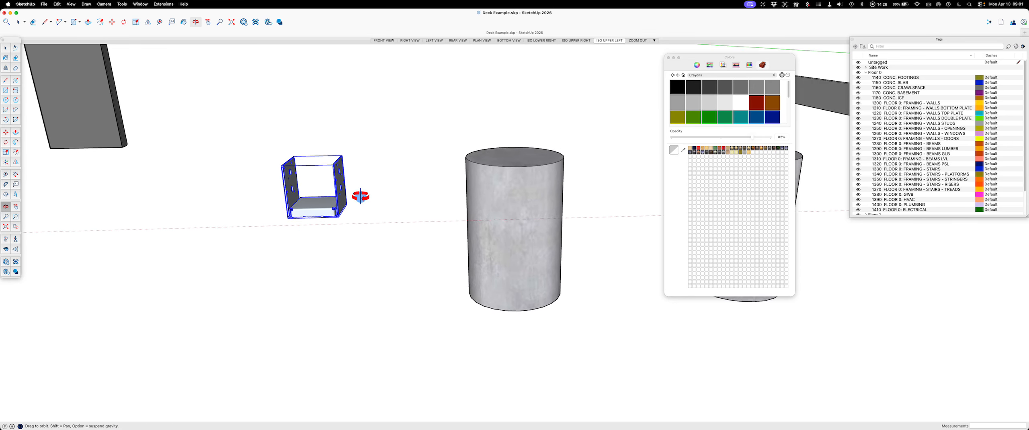
{"action": "scroll", "coordinate": [318, 221], "scroll_direction": "up", "scroll_amount": 3}
{"action": "scroll", "coordinate": [317, 221], "scroll_direction": "up", "scroll_amount": 4}
{"action": "key", "text": "Escape"}
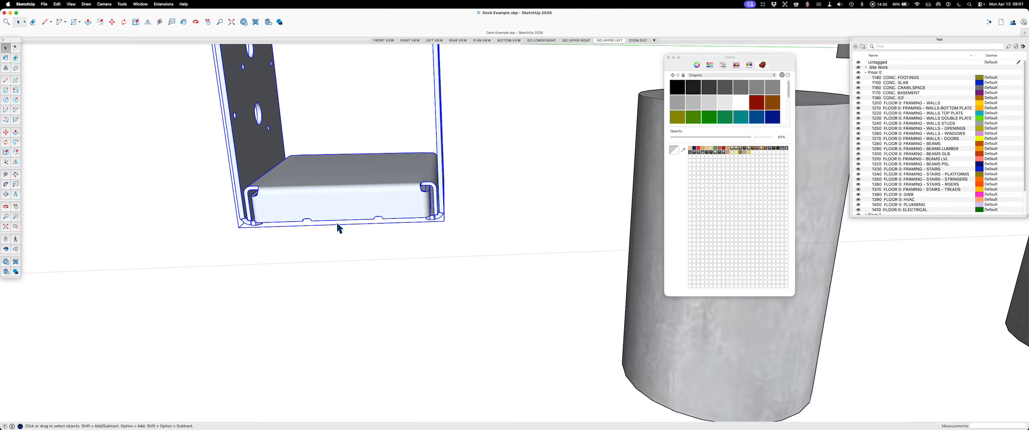
{"action": "key", "text": "m"}
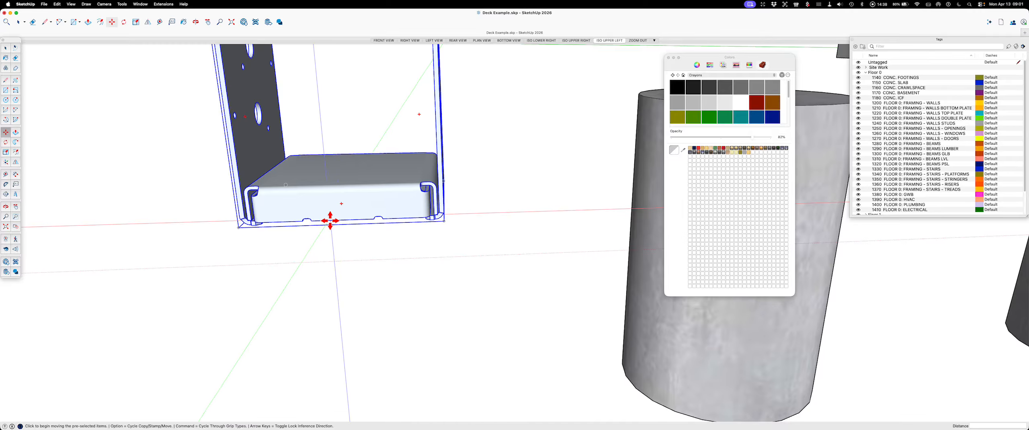
{"action": "scroll", "coordinate": [329, 222], "scroll_direction": "up", "scroll_amount": 5}
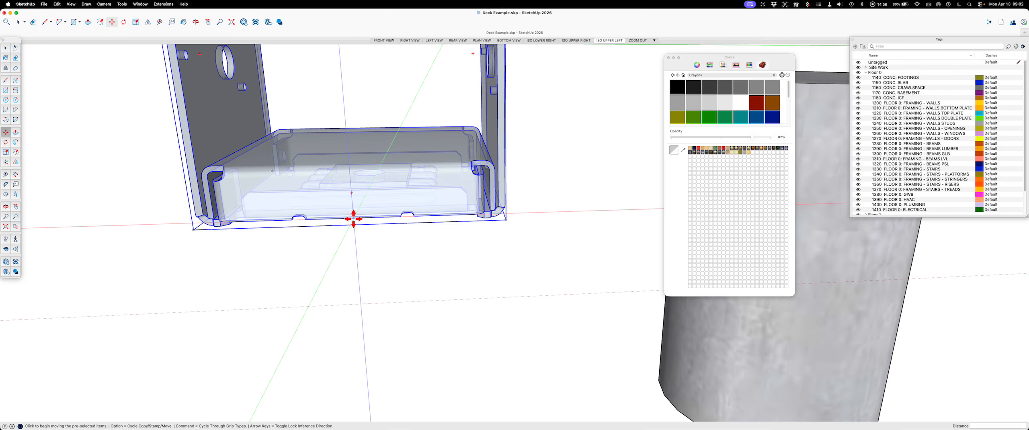
{"action": "left_click", "coordinate": [353, 219]}
{"action": "scroll", "coordinate": [340, 233], "scroll_direction": "down", "scroll_amount": 10}
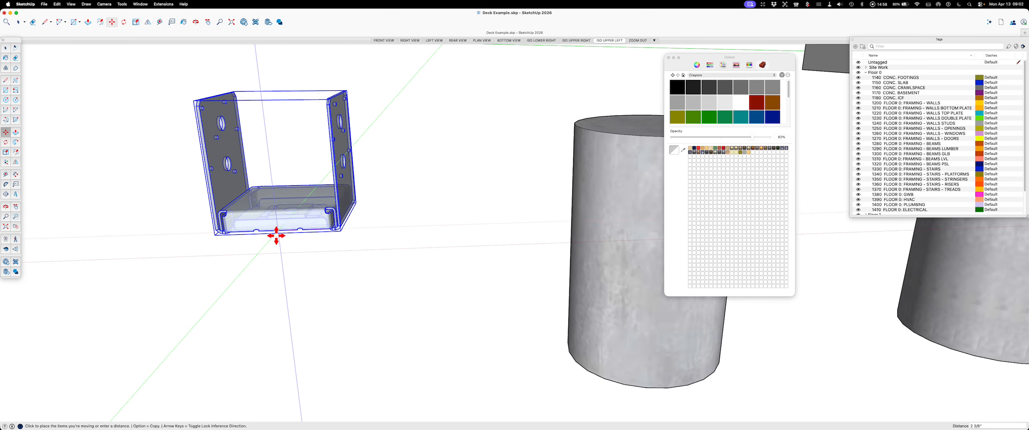
{"action": "scroll", "coordinate": [575, 152], "scroll_direction": "up", "scroll_amount": 8}
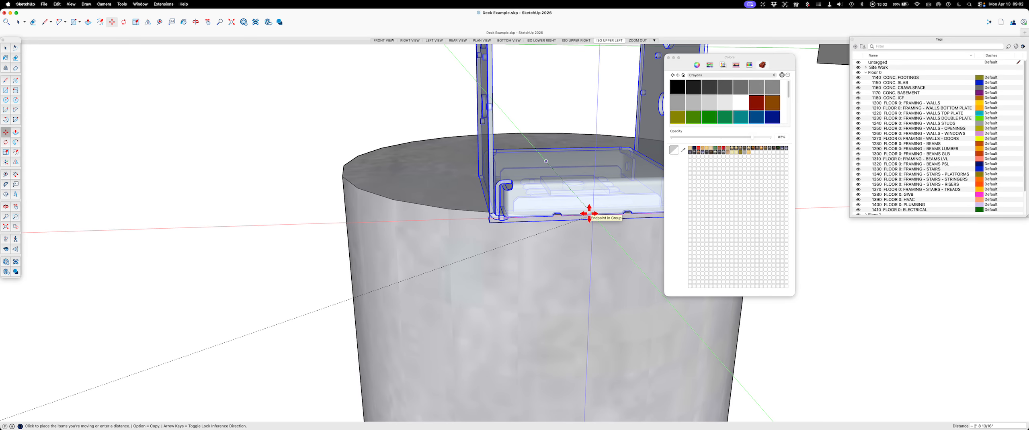
{"action": "left_click", "coordinate": [589, 214]}
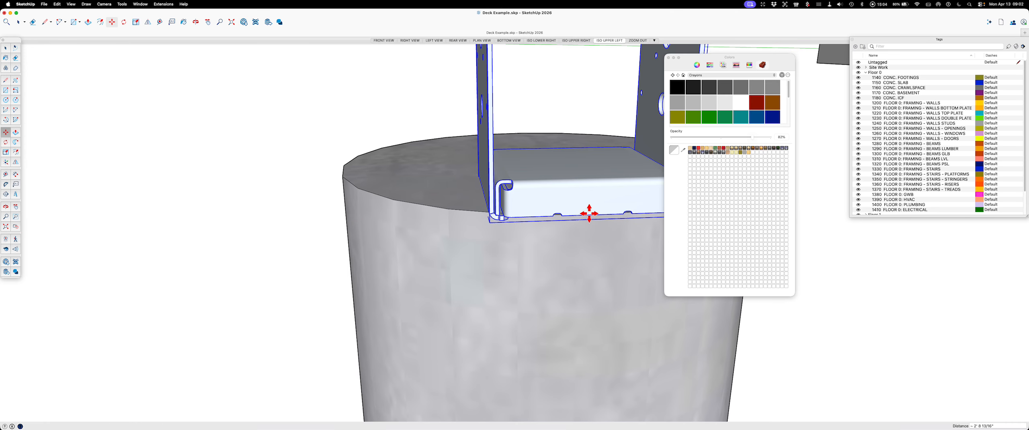
Step: Raise the post base about 1/8" along the blue axis so its underside sits on the footing's top face, and deselect it
{"action": "scroll", "coordinate": [589, 214], "scroll_direction": "up", "scroll_amount": 6}
{"action": "scroll", "coordinate": [468, 218], "scroll_direction": "up", "scroll_amount": 8}
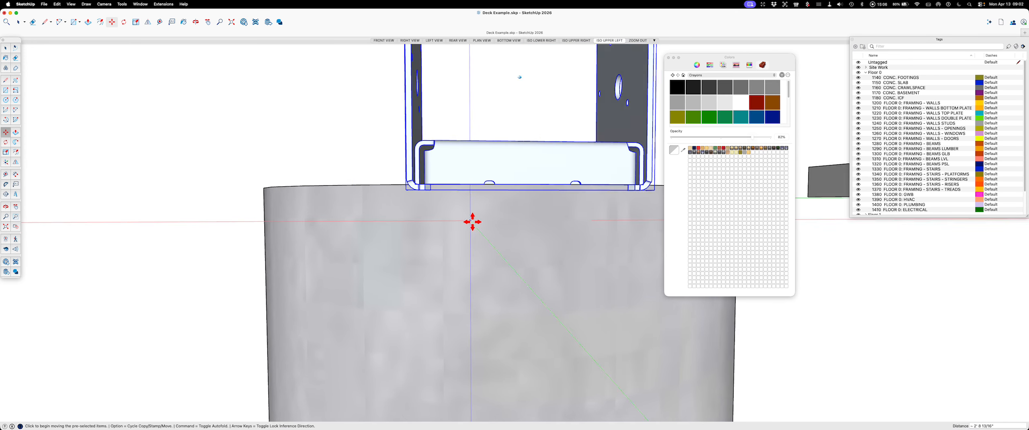
{"action": "scroll", "coordinate": [480, 214], "scroll_direction": "up", "scroll_amount": 4}
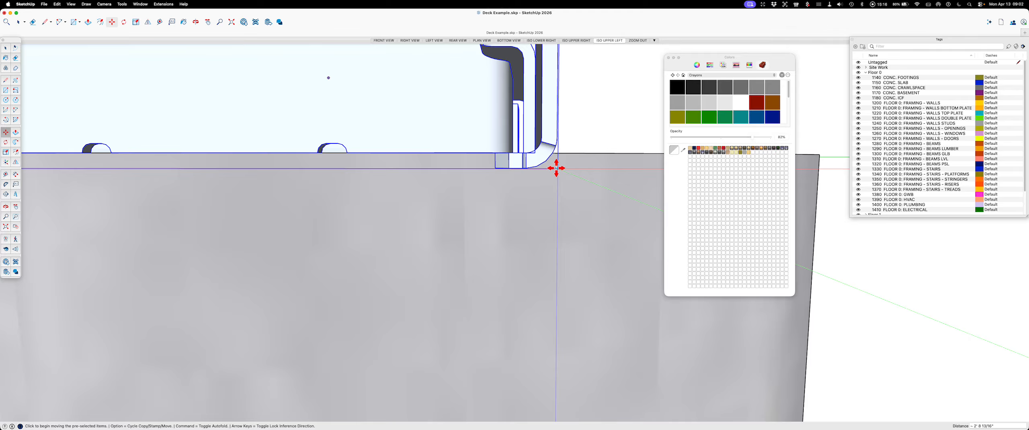
{"action": "left_click", "coordinate": [557, 169]}
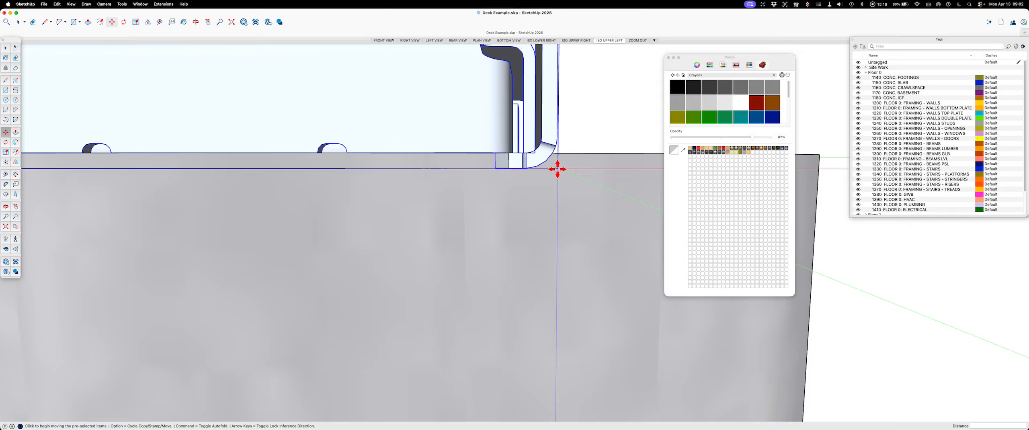
{"action": "left_click", "coordinate": [557, 169]}
{"action": "key", "text": "Up"}
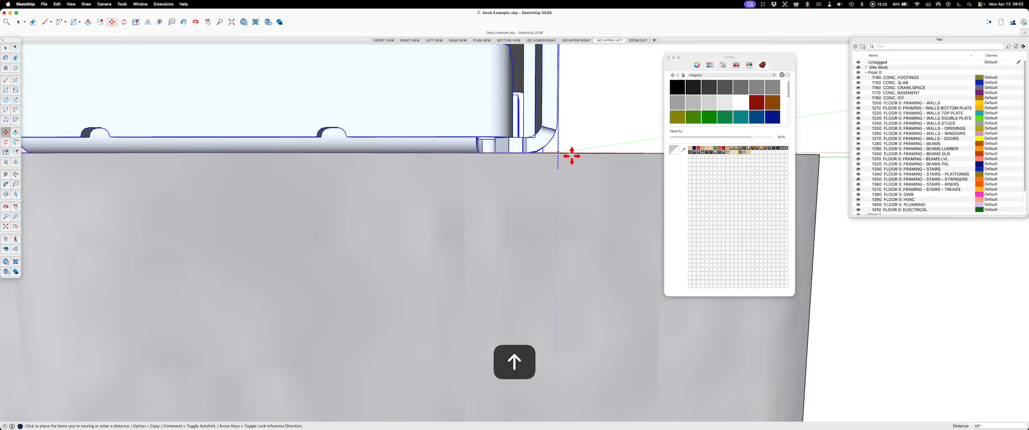
{"action": "left_click", "coordinate": [573, 155]}
{"action": "key", "text": "space"}
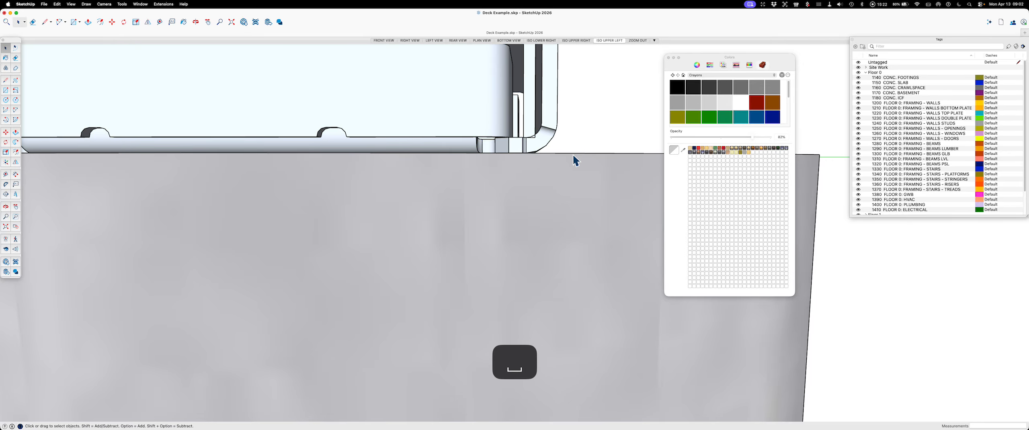
Step: Examine how the post base sits on the footing from the side and select the post base
{"action": "middle_click_drag", "start_coordinate": [572, 154], "coordinate": [545, 219]}
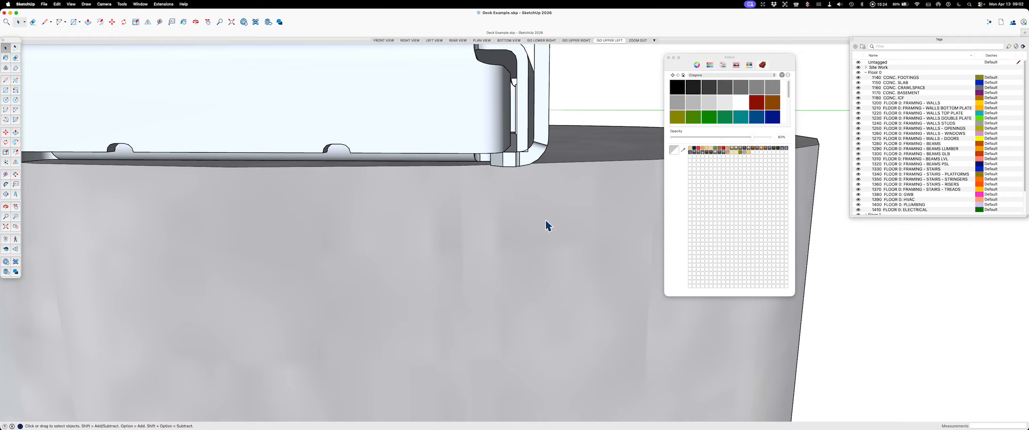
{"action": "middle_click_drag", "start_coordinate": [595, 238], "coordinate": [539, 73]}
{"action": "scroll", "coordinate": [467, 229], "scroll_direction": "down", "scroll_amount": 10}
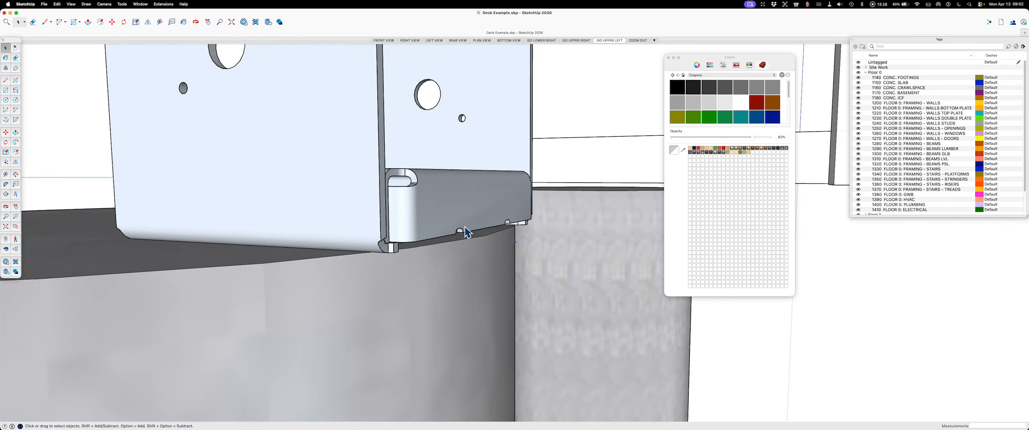
{"action": "scroll", "coordinate": [481, 239], "scroll_direction": "down", "scroll_amount": 3}
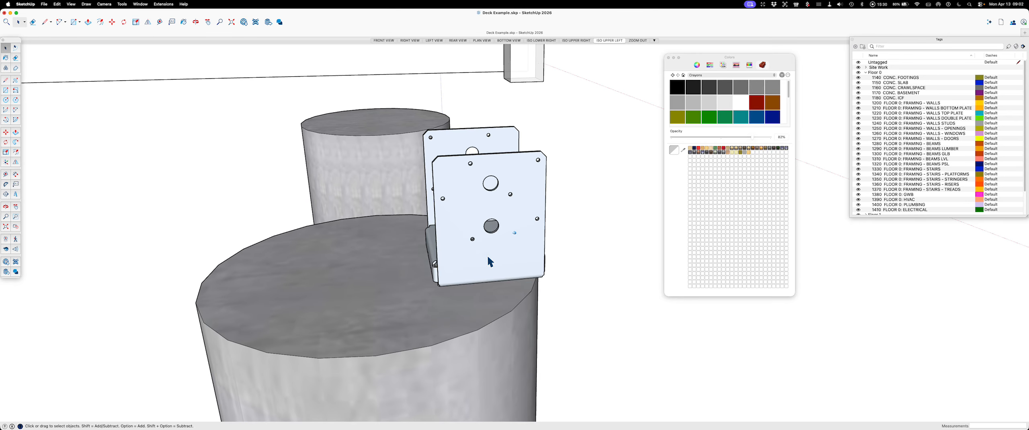
{"action": "left_click", "coordinate": [487, 254]}
{"action": "scroll", "coordinate": [487, 254], "scroll_direction": "up", "scroll_amount": 8}
{"action": "scroll", "coordinate": [491, 231], "scroll_direction": "up", "scroll_amount": 4}
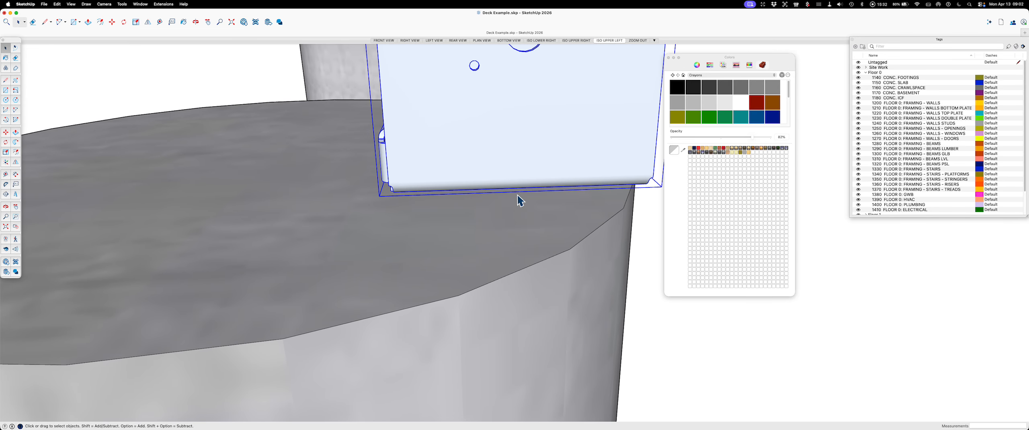
{"action": "key", "text": "m"}
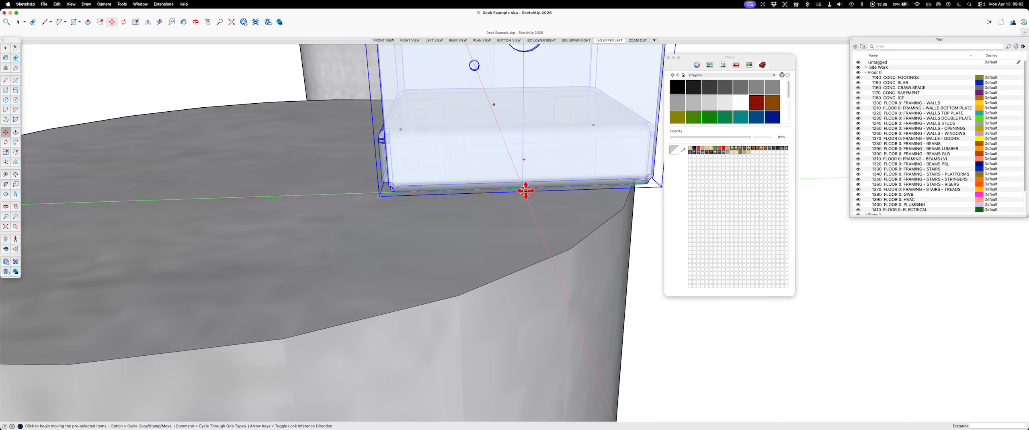
{"action": "key", "text": "Left"}
{"action": "left_click", "coordinate": [524, 160]}
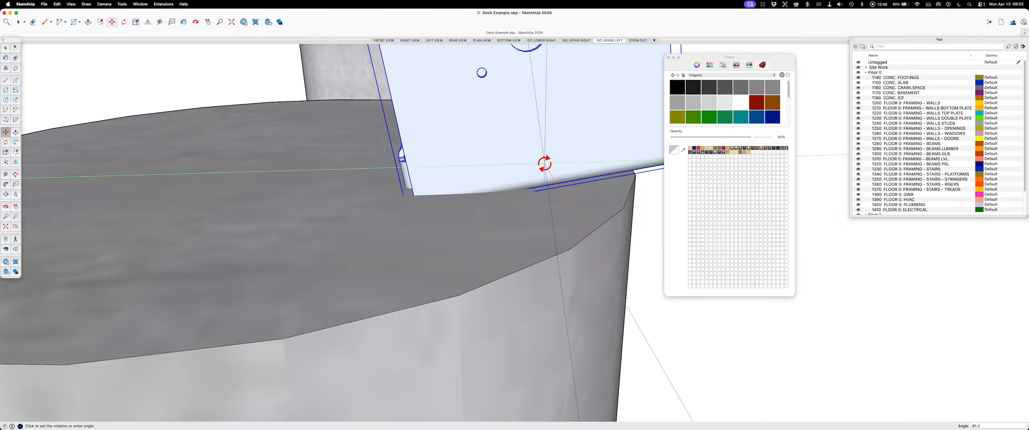
{"action": "key", "text": "Escape"}
{"action": "key", "text": "space"}
{"action": "scroll", "coordinate": [535, 221], "scroll_direction": "down", "scroll_amount": 2}
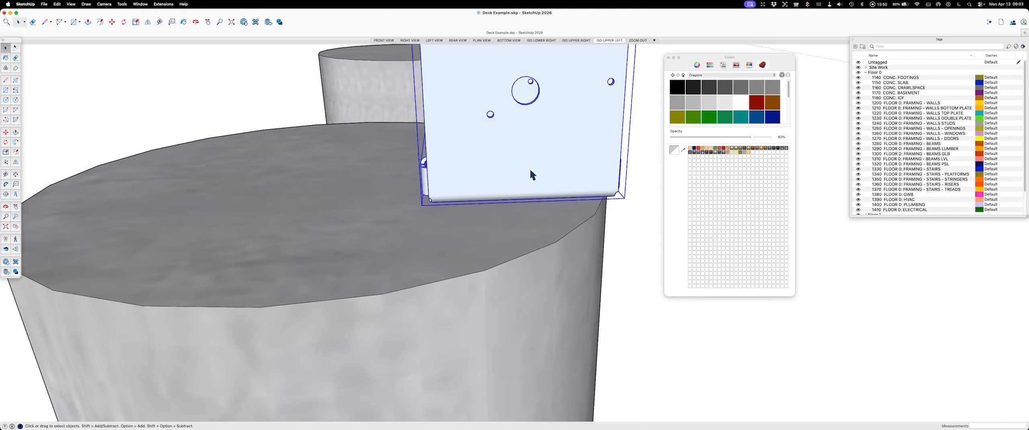
Step: Move the post base along the green axis, aligned to the footing's side edge endpoint, to center it on the footing
{"action": "key", "text": "m"}
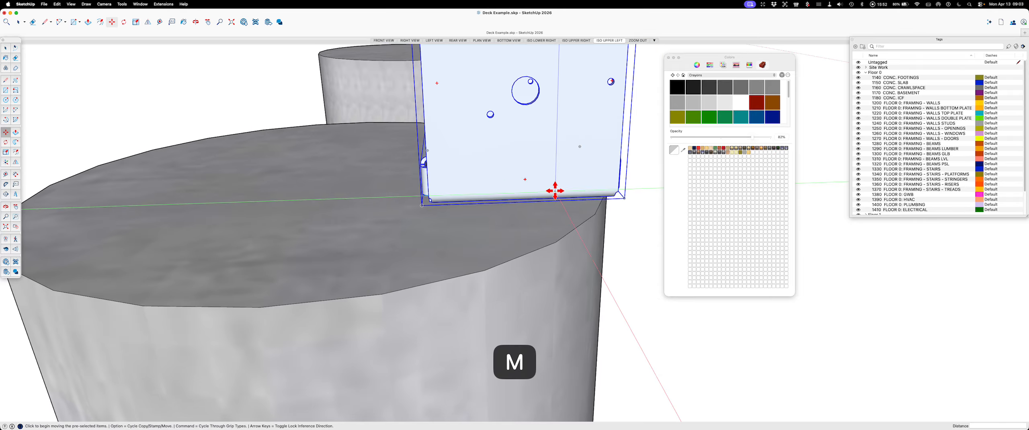
{"action": "key", "text": "q"}
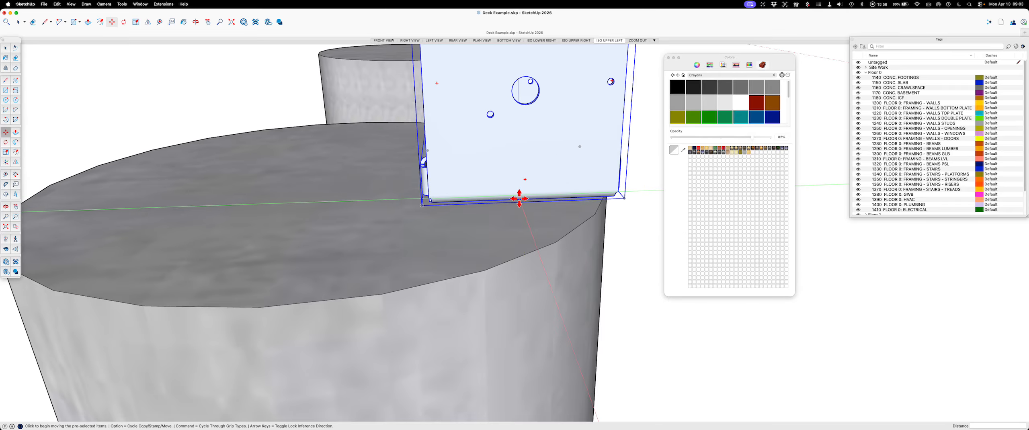
{"action": "left_click", "coordinate": [539, 197]}
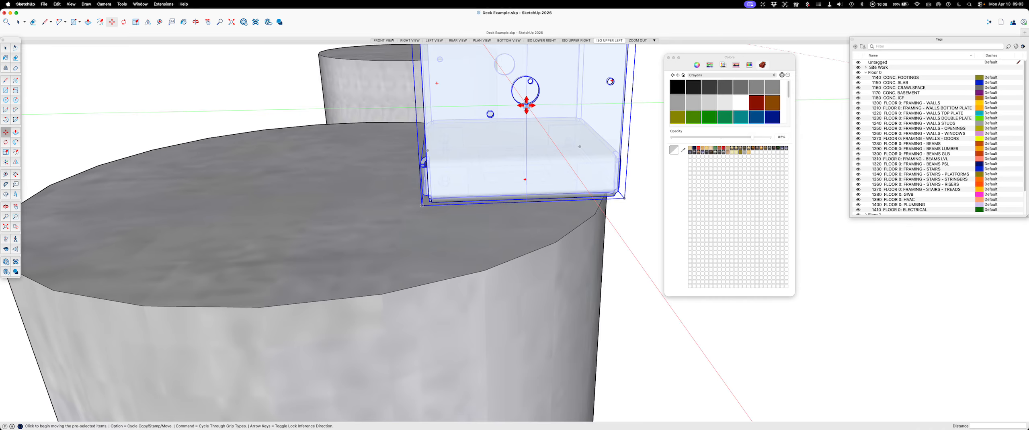
{"action": "left_click", "coordinate": [526, 105]}
{"action": "key", "text": "Left"}
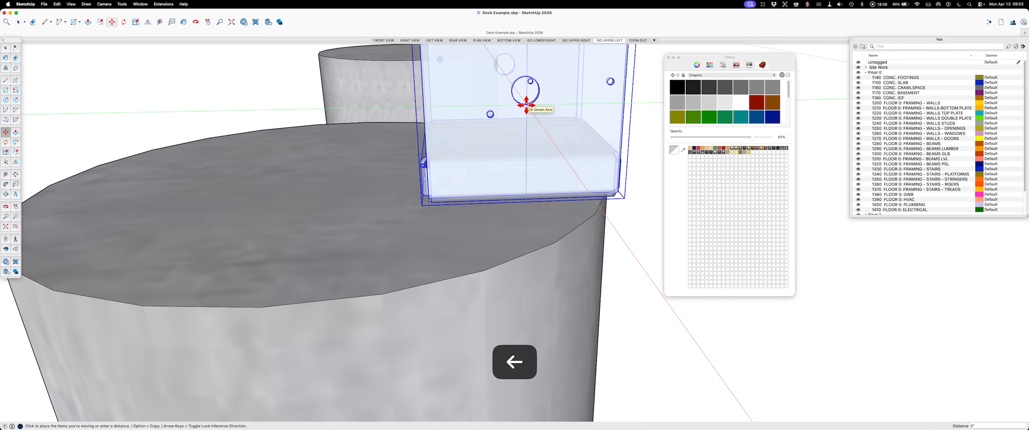
{"action": "scroll", "coordinate": [521, 110], "scroll_direction": "down", "scroll_amount": 6}
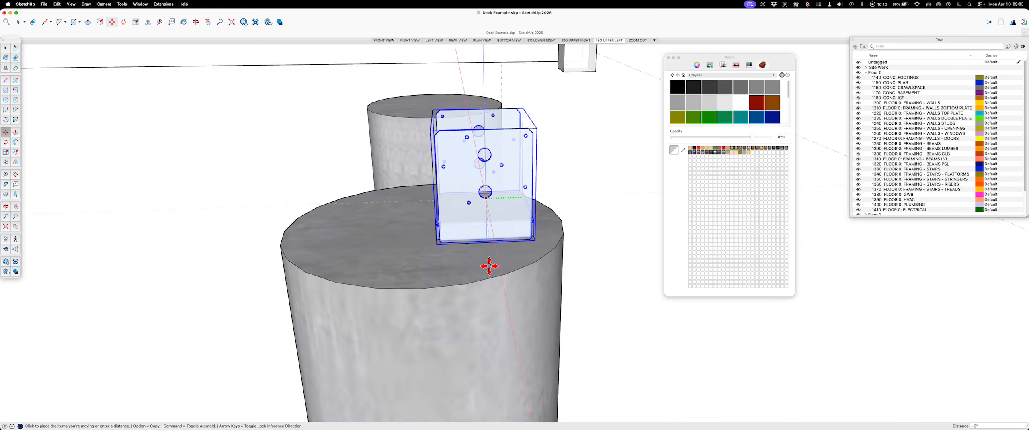
{"action": "left_click", "coordinate": [421, 288]}
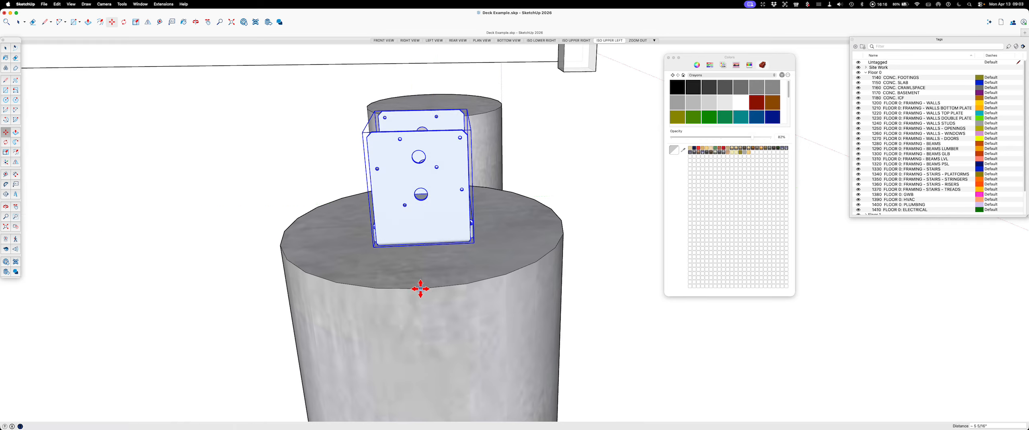
{"action": "key", "text": "Escape"}
{"action": "key", "text": "space"}
Step: Copy the post base 3' 4" to the matching edge endpoint on top of the neighbouring footing and clear the selection
{"action": "middle_click_drag", "start_coordinate": [465, 240], "coordinate": [567, 234]}
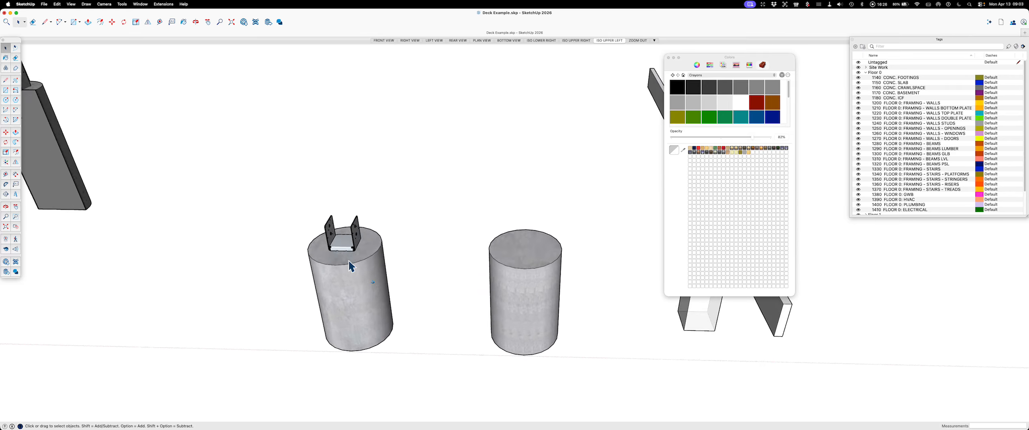
{"action": "left_click", "coordinate": [355, 239]}
{"action": "scroll", "coordinate": [355, 242], "scroll_direction": "up", "scroll_amount": 2}
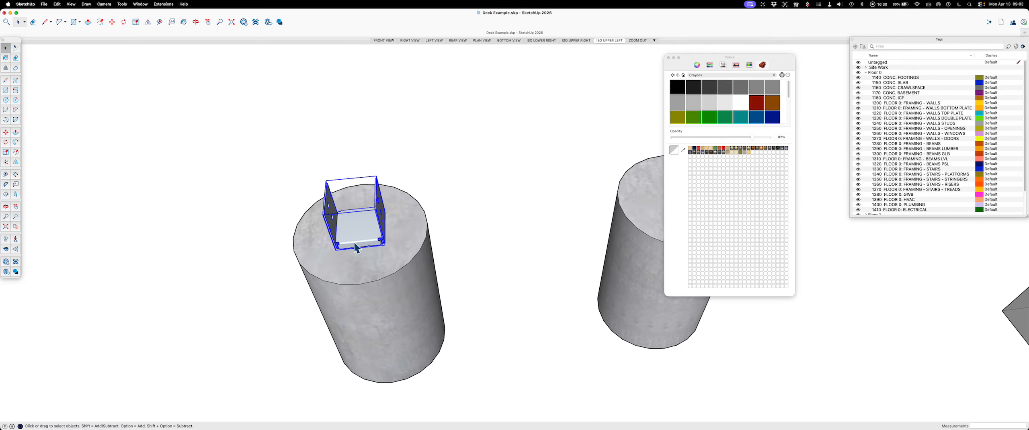
{"action": "key", "text": "m"}
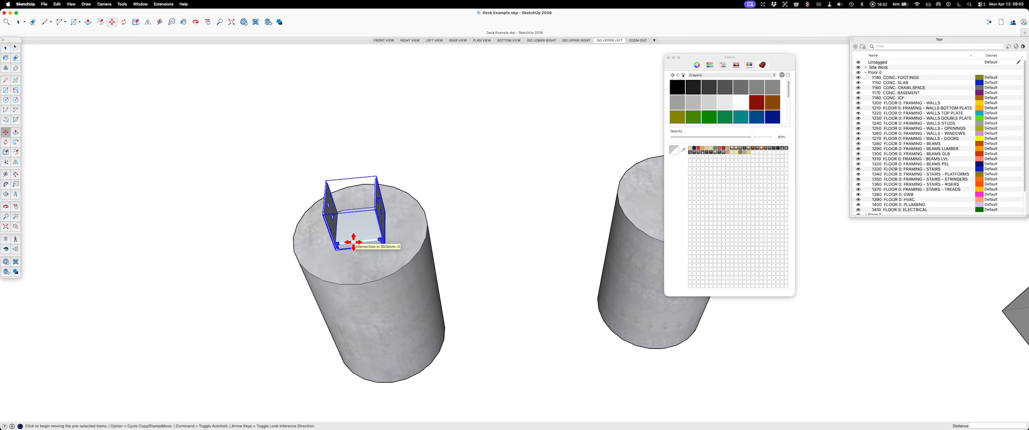
{"action": "key", "text": "alt"}
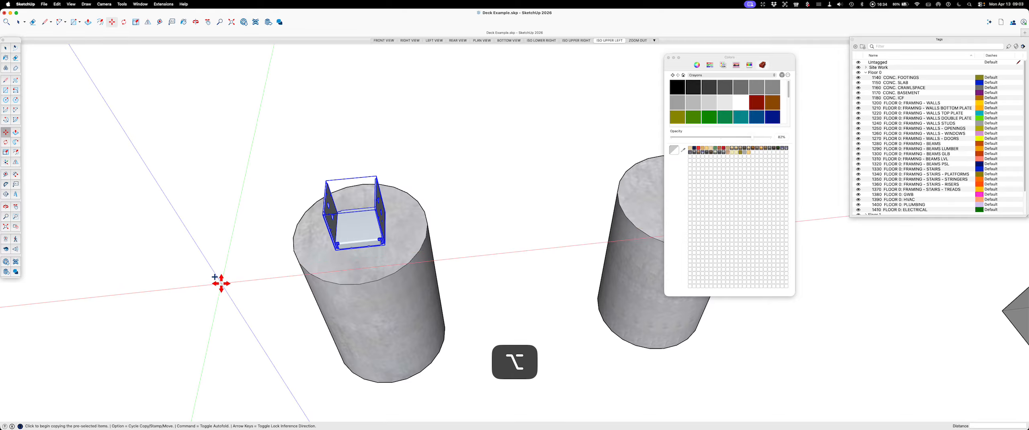
{"action": "left_click", "coordinate": [359, 285]}
{"action": "scroll", "coordinate": [359, 285], "scroll_direction": "down", "scroll_amount": 10}
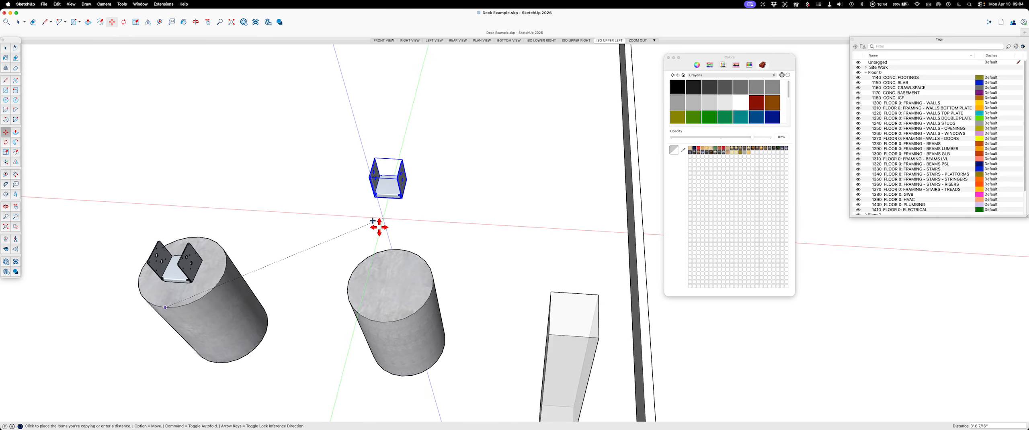
{"action": "scroll", "coordinate": [442, 274], "scroll_direction": "up", "scroll_amount": 8}
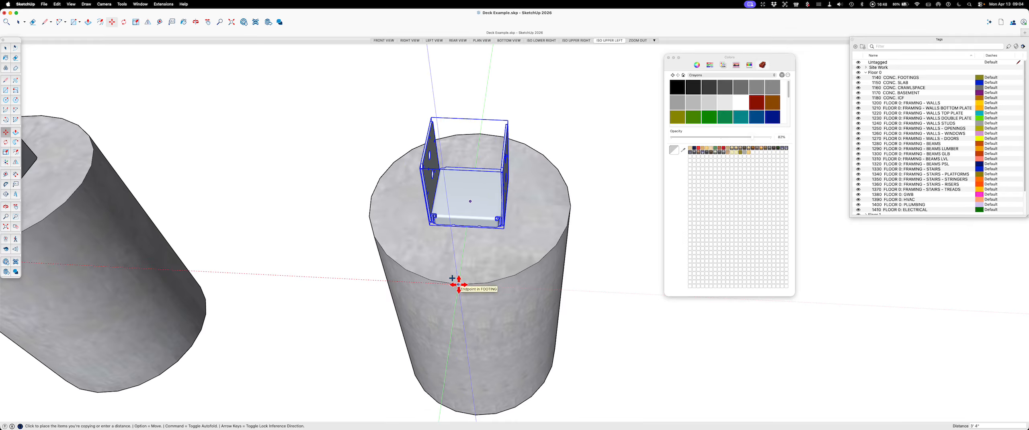
{"action": "key", "text": "space"}
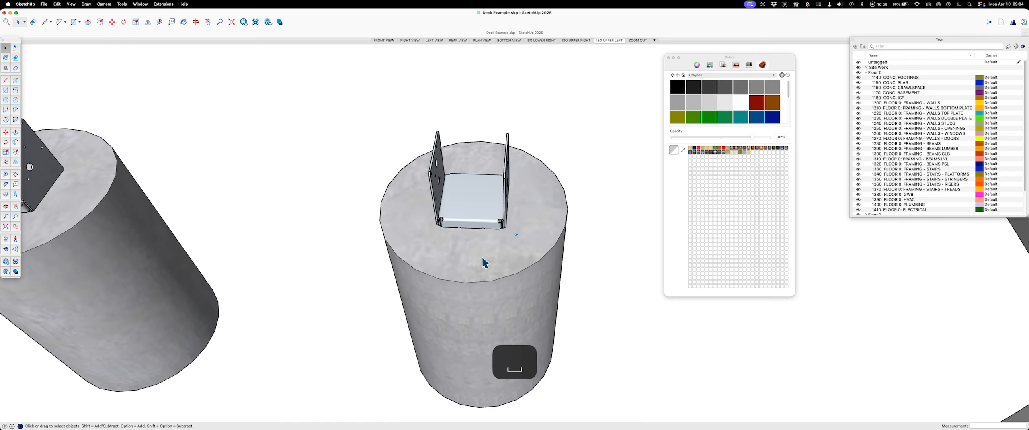
Step: View both footings in X-ray mode to compare their interiors, and return to the normal face style
{"action": "scroll", "coordinate": [483, 258], "scroll_direction": "down", "scroll_amount": 3}
{"action": "key", "text": "x"}
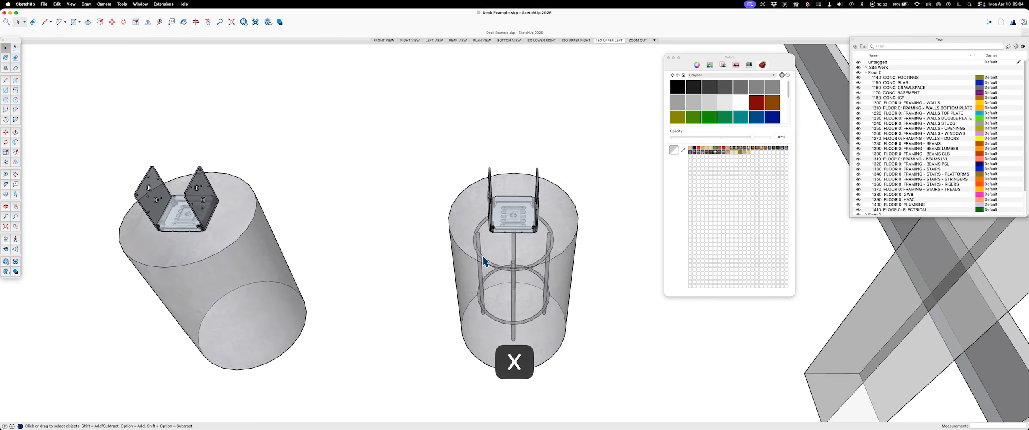
{"action": "key", "text": "x"}
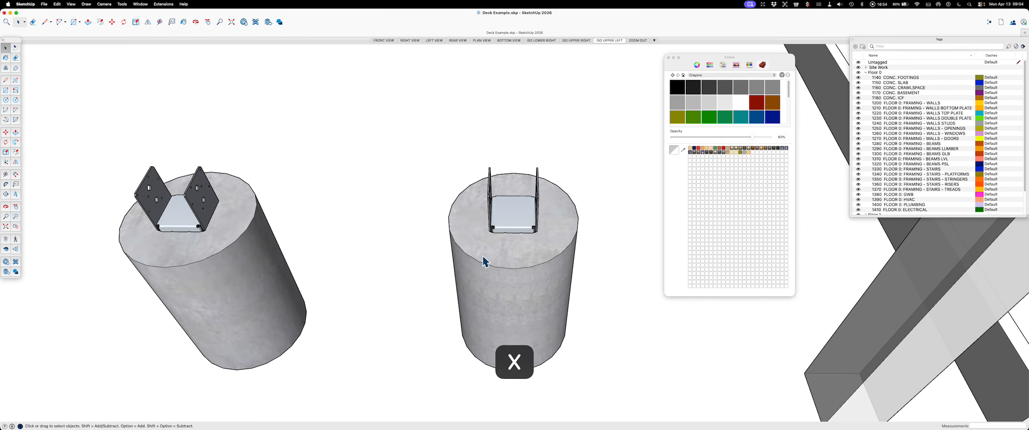
Step: Examine the footings, the post and the long board from several angles and distances
{"action": "scroll", "coordinate": [484, 253], "scroll_direction": "down", "scroll_amount": 3}
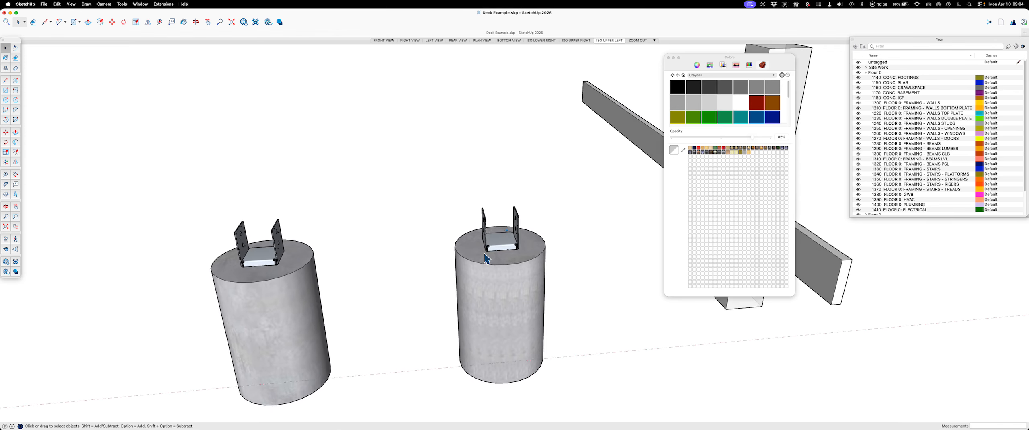
{"action": "scroll", "coordinate": [484, 253], "scroll_direction": "down", "scroll_amount": 5}
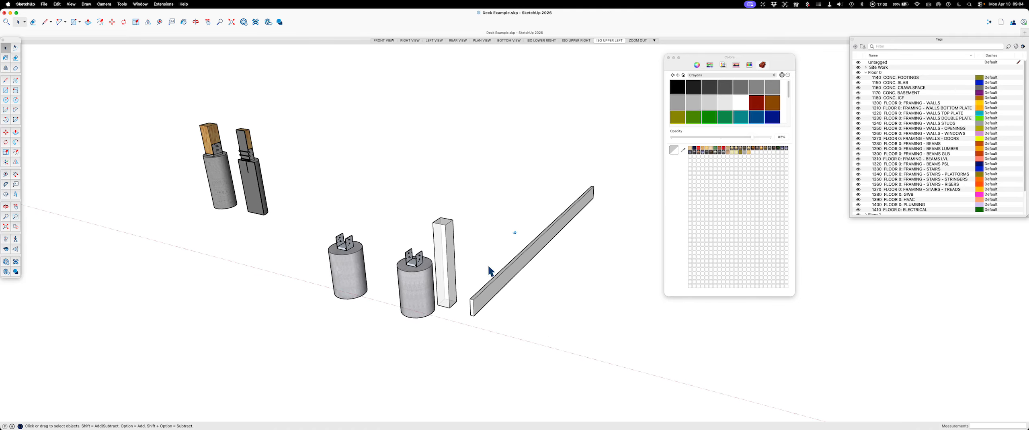
{"action": "scroll", "coordinate": [493, 280], "scroll_direction": "up", "scroll_amount": 2}
{"action": "scroll", "coordinate": [494, 285], "scroll_direction": "up", "scroll_amount": 6}
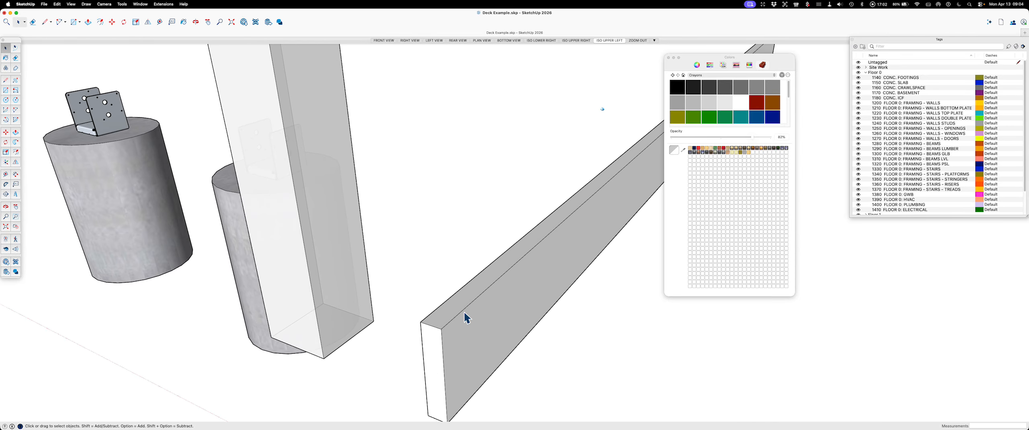
{"action": "middle_click_drag", "start_coordinate": [433, 322], "coordinate": [399, 297]}
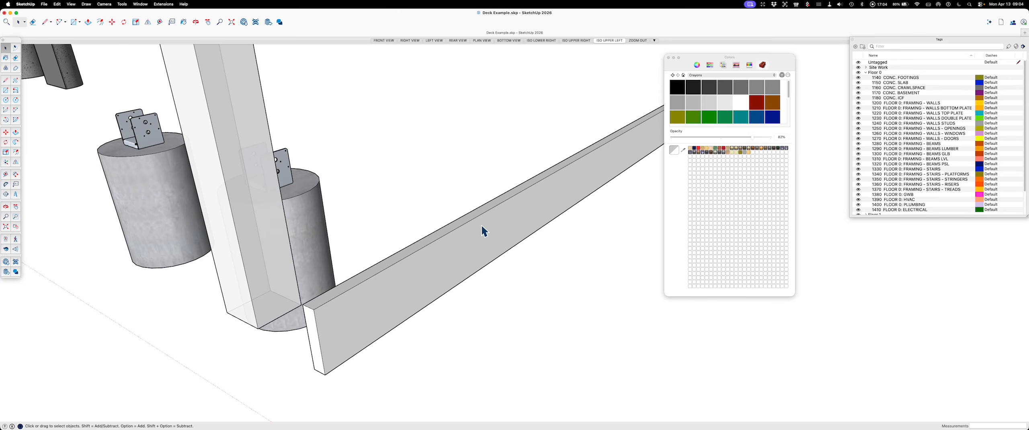
{"action": "middle_click_drag", "start_coordinate": [482, 226], "coordinate": [340, 317]}
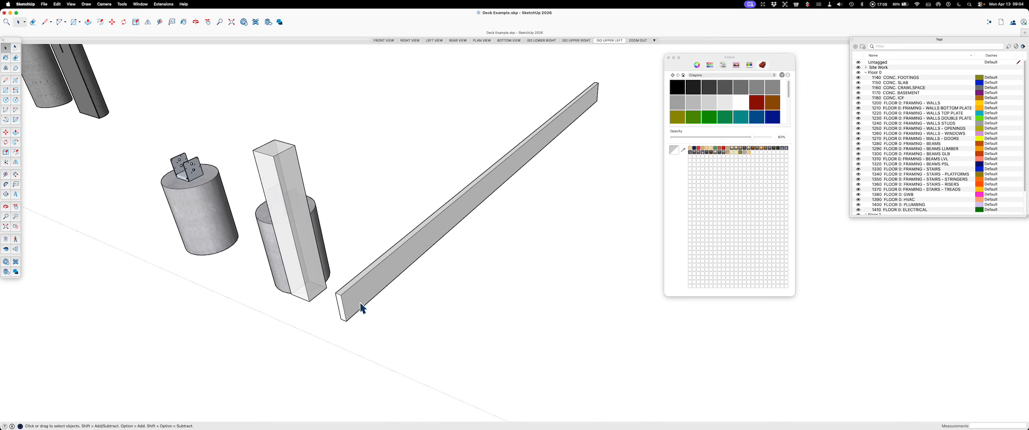
{"action": "key", "text": "space"}
{"action": "scroll", "coordinate": [344, 294], "scroll_direction": "up", "scroll_amount": 5}
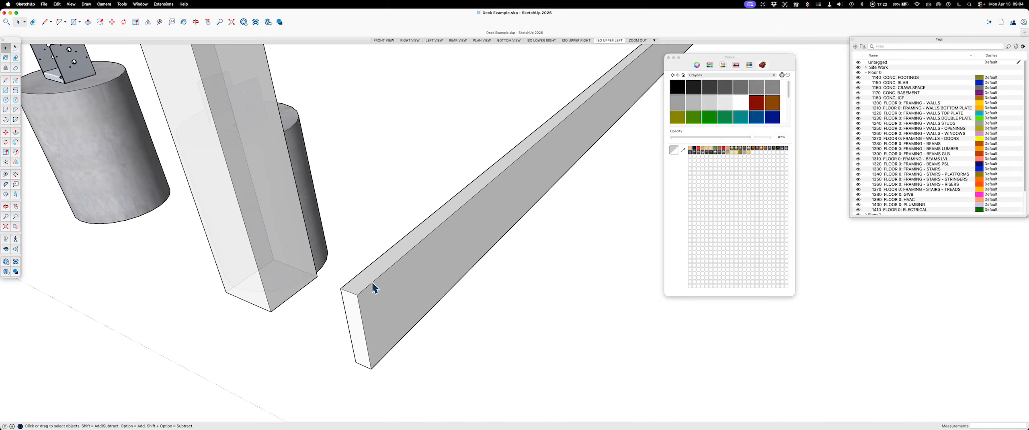
{"action": "scroll", "coordinate": [362, 283], "scroll_direction": "down", "scroll_amount": 5}
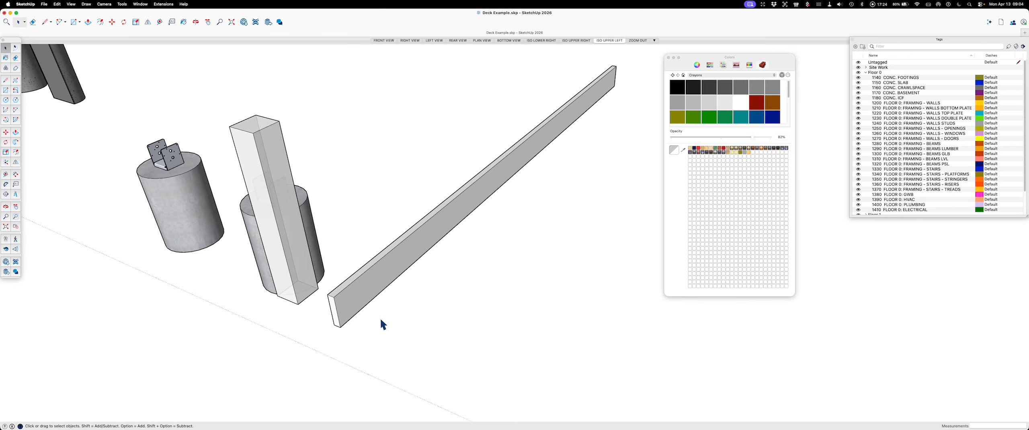
Step: Draw a flat 1.5" by 12' rectangle alongside the long board, running parallel to its length
{"action": "key", "text": "r"}
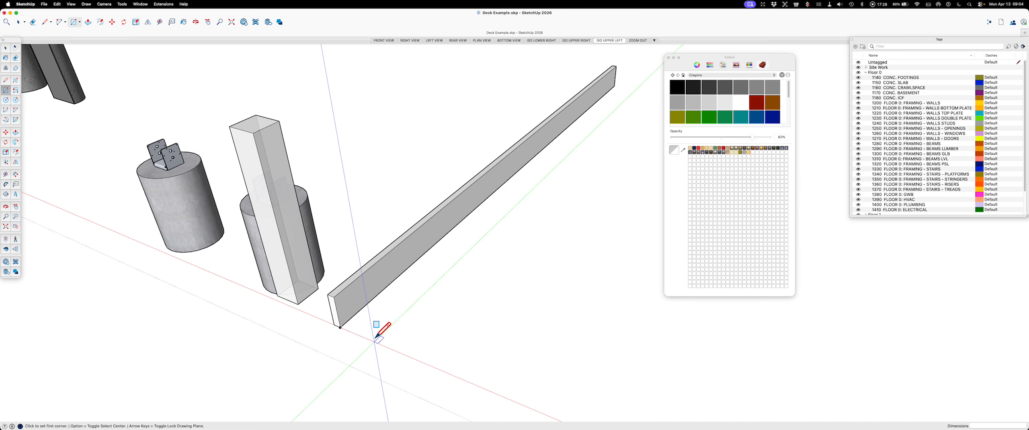
{"action": "left_click", "coordinate": [385, 346]}
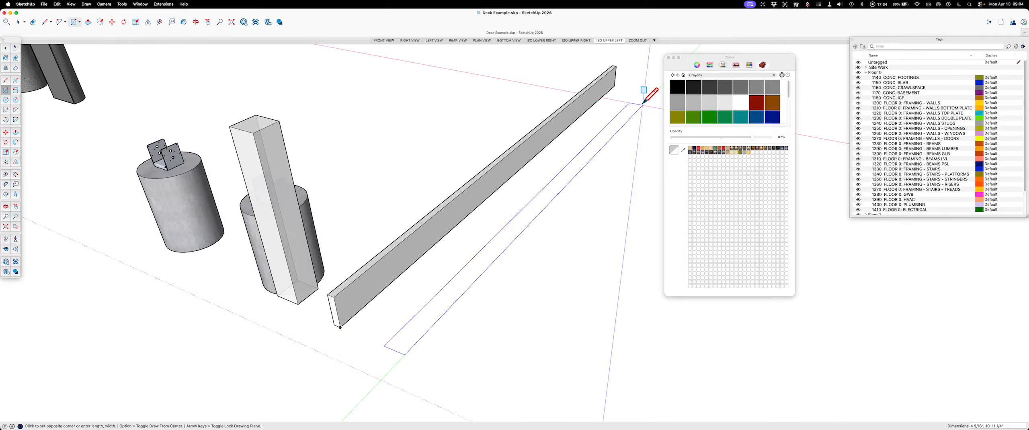
{"action": "type", "text": "1"}
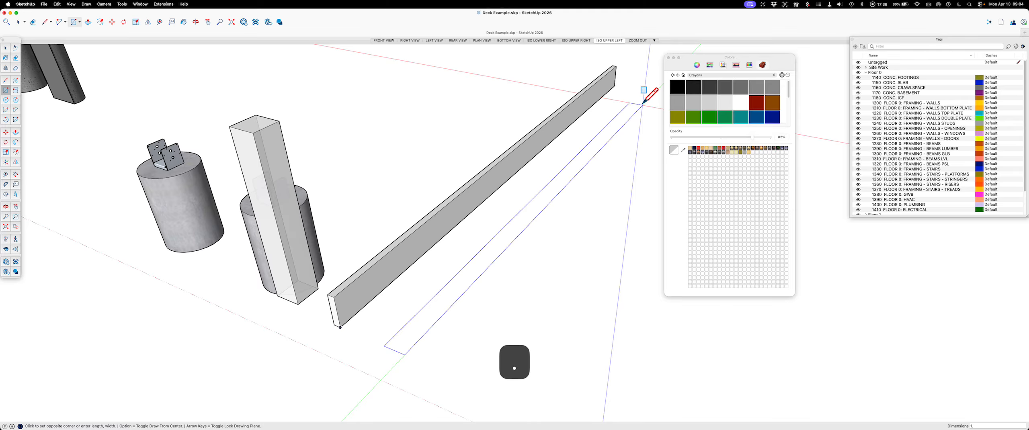
{"action": "type", "text": ".5,12'"}
{"action": "key", "text": "Return"}
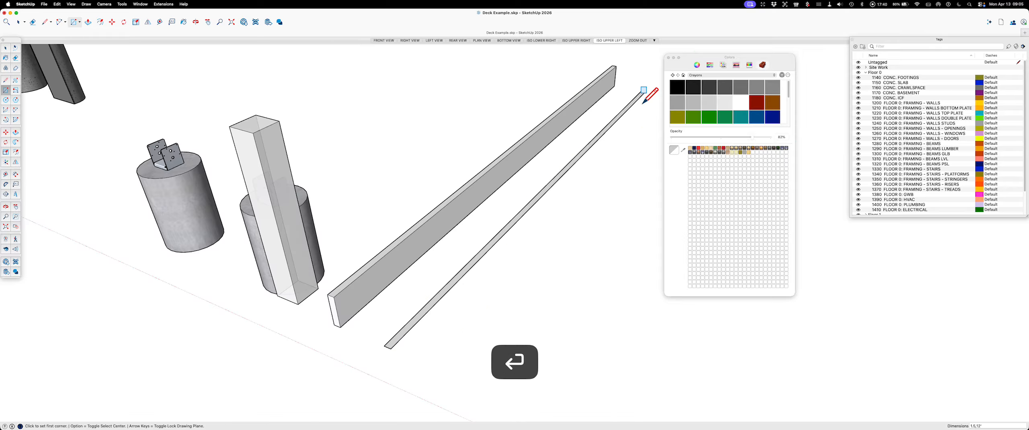
Step: Push/Pull the narrow rectangle's face up 0.0625" to make a thin flat strip
{"action": "scroll", "coordinate": [392, 325], "scroll_direction": "up", "scroll_amount": 6}
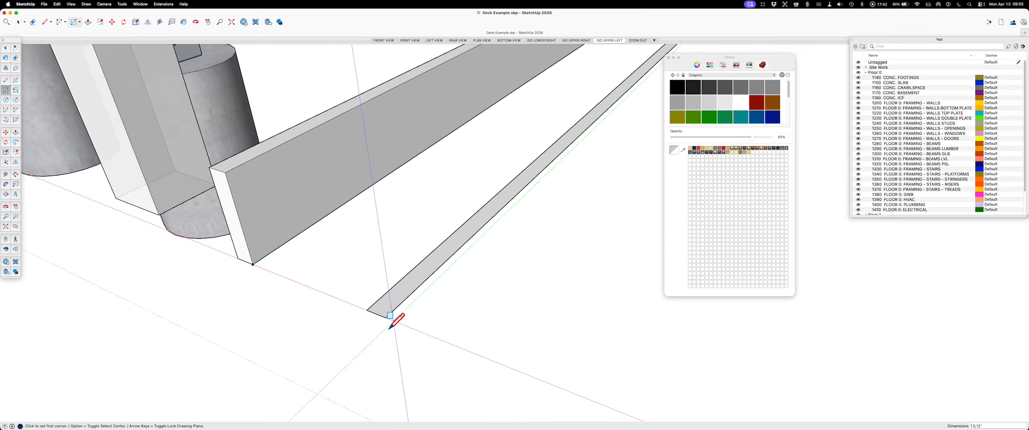
{"action": "scroll", "coordinate": [390, 328], "scroll_direction": "up", "scroll_amount": 1}
{"action": "key", "text": "space"}
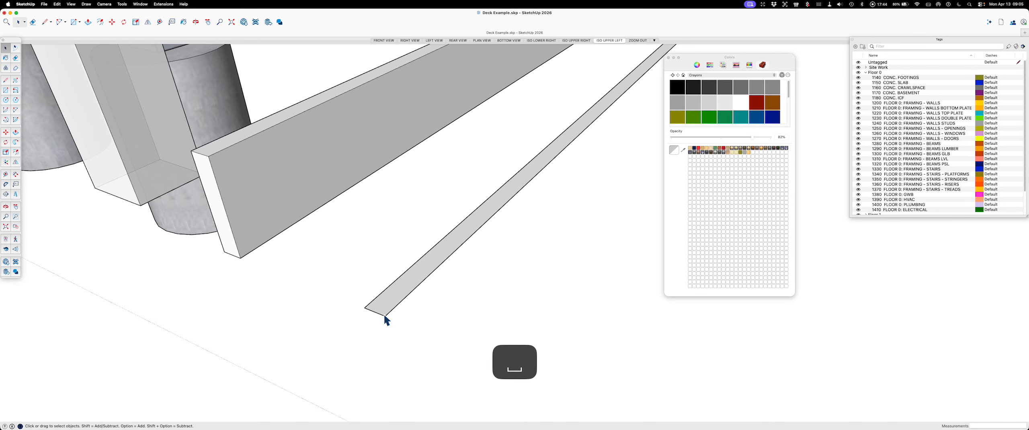
{"action": "scroll", "coordinate": [389, 315], "scroll_direction": "up", "scroll_amount": 2}
{"action": "key", "text": "p"}
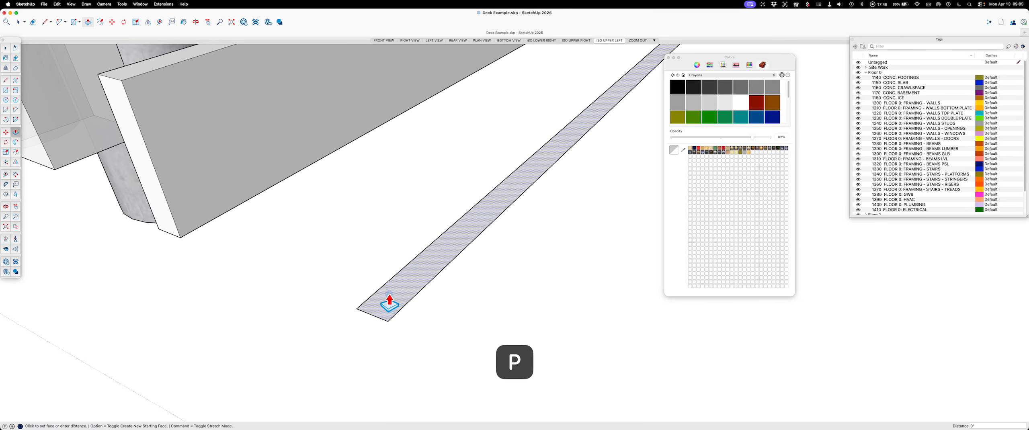
{"action": "left_click", "coordinate": [388, 302]}
{"action": "type", "text": ".0625"}
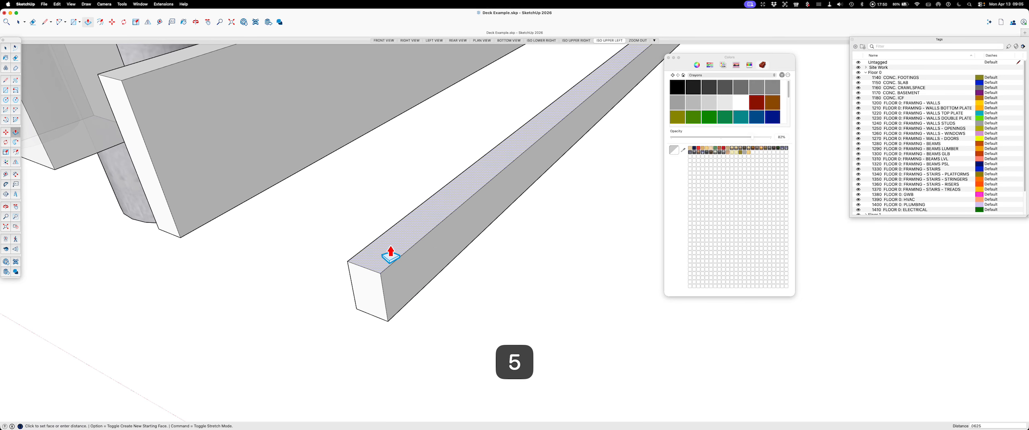
{"action": "key", "text": "Return"}
Step: Select the thin strip's top face together with its connected geometry and make it a group
{"action": "key", "text": "space"}
{"action": "double_click", "coordinate": [416, 276]}
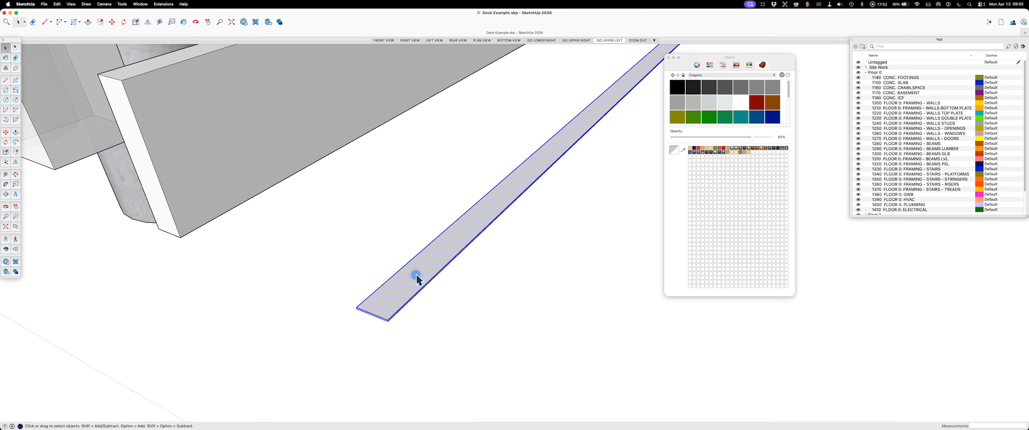
{"action": "scroll", "coordinate": [394, 320], "scroll_direction": "up", "scroll_amount": 4}
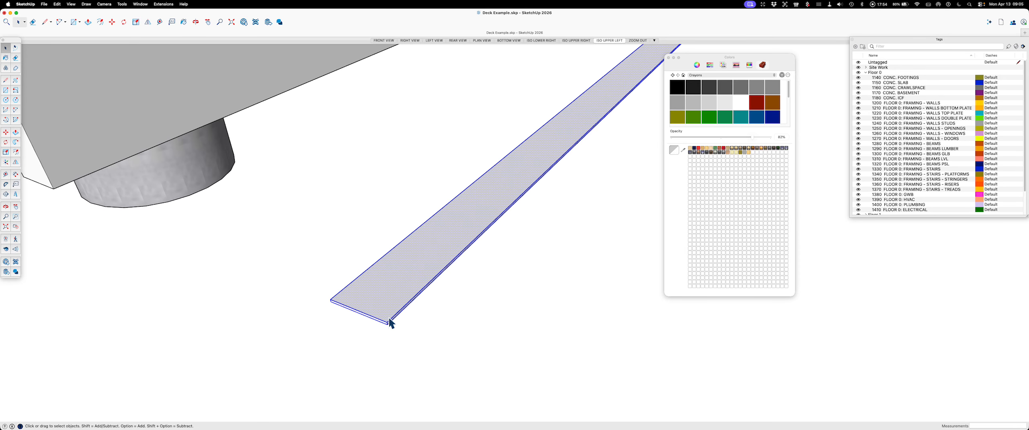
{"action": "key", "text": "g"}
Step: Copy the strip sideways along the red axis from one lower end corner to the opposite one, side by side
{"action": "middle_click_drag", "start_coordinate": [389, 323], "coordinate": [446, 334]}
{"action": "scroll", "coordinate": [446, 334], "scroll_direction": "up", "scroll_amount": 10}
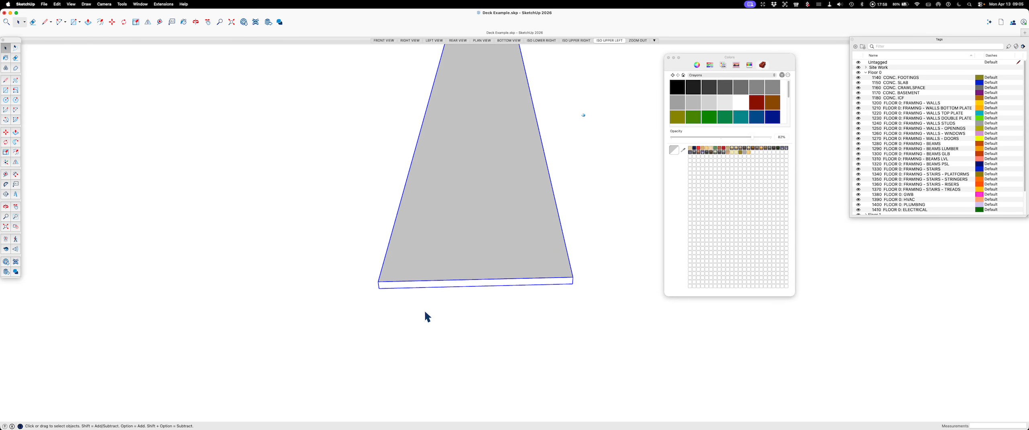
{"action": "key", "text": "m"}
{"action": "key", "text": "alt"}
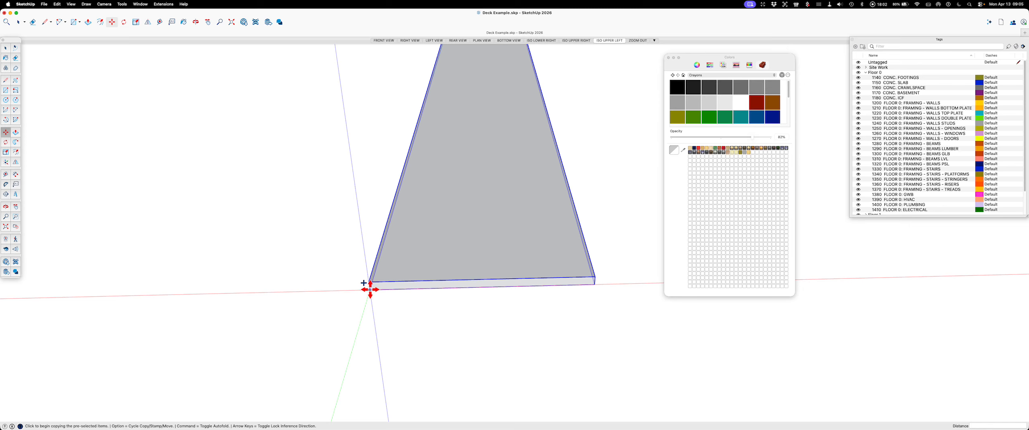
{"action": "left_click", "coordinate": [370, 289]}
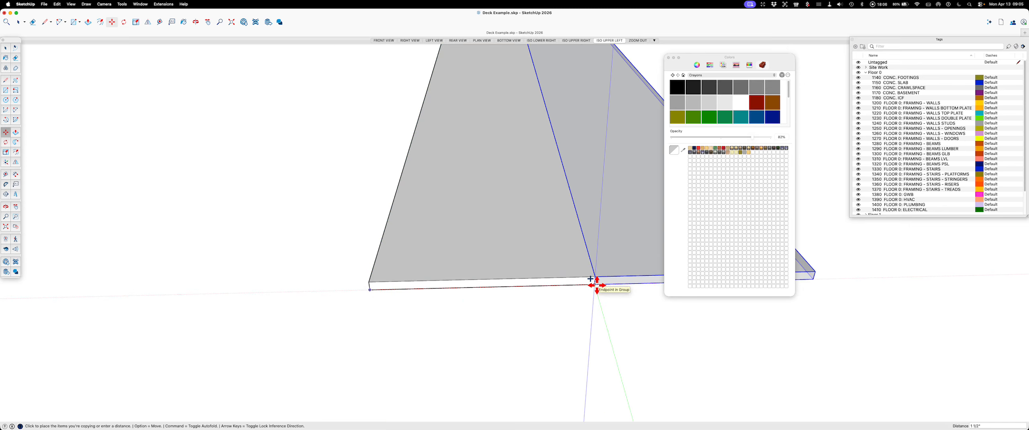
{"action": "left_click", "coordinate": [596, 284]}
{"action": "key", "text": "space"}
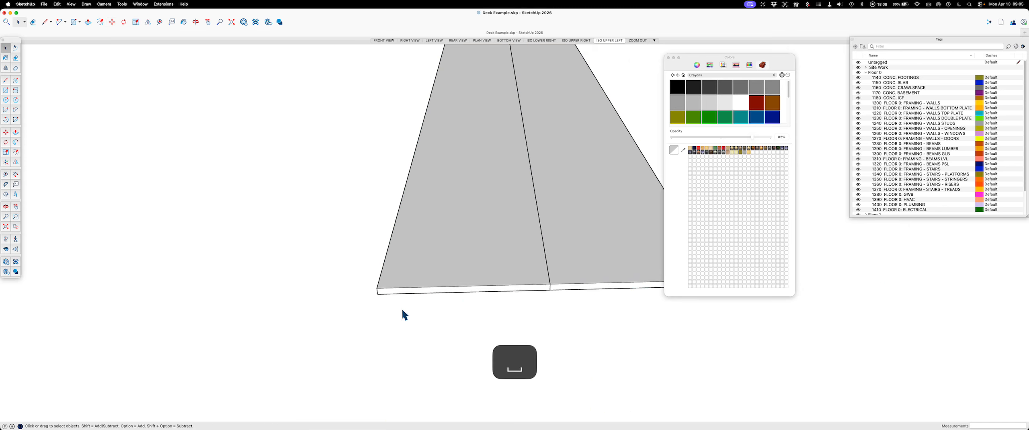
Step: Rotate the copied strip 90 degrees downward about the lower corner it shares with the first strip, forming an L-shaped angle
{"action": "scroll", "coordinate": [402, 315], "scroll_direction": "down", "scroll_amount": 2}
{"action": "left_click", "coordinate": [563, 291]}
{"action": "scroll", "coordinate": [515, 297], "scroll_direction": "up", "scroll_amount": 2}
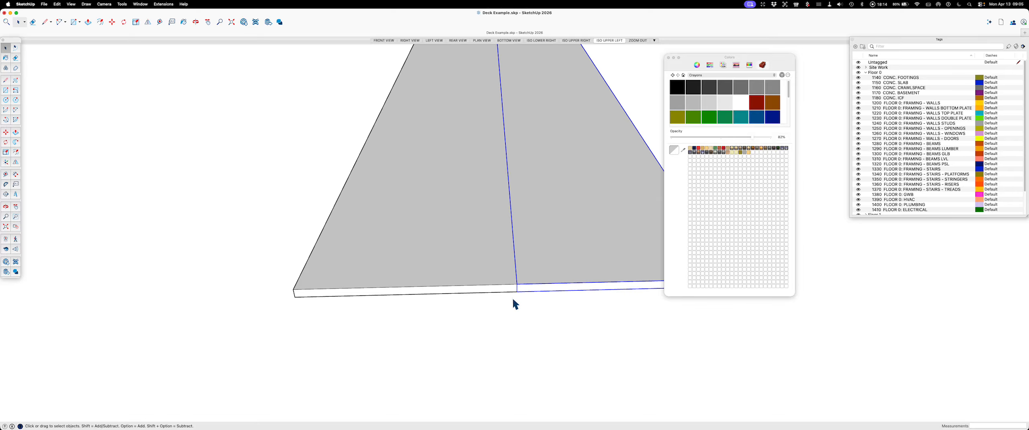
{"action": "key", "text": "q"}
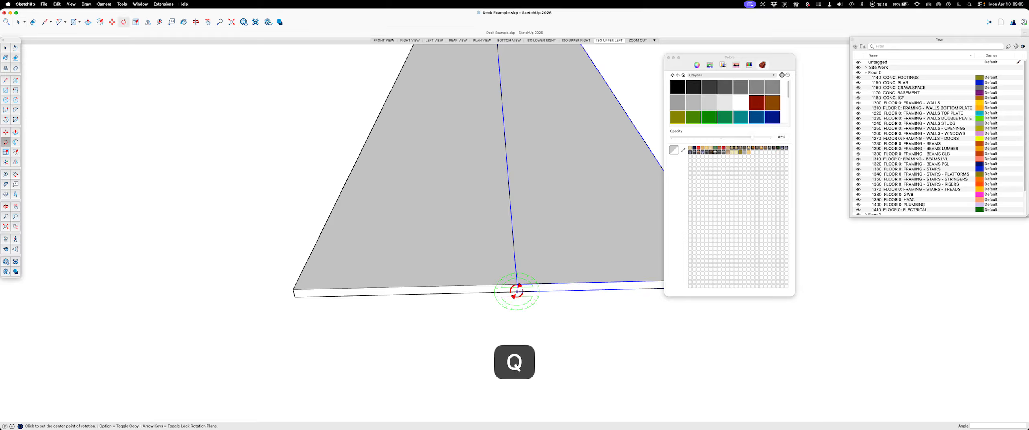
{"action": "left_click", "coordinate": [517, 290]}
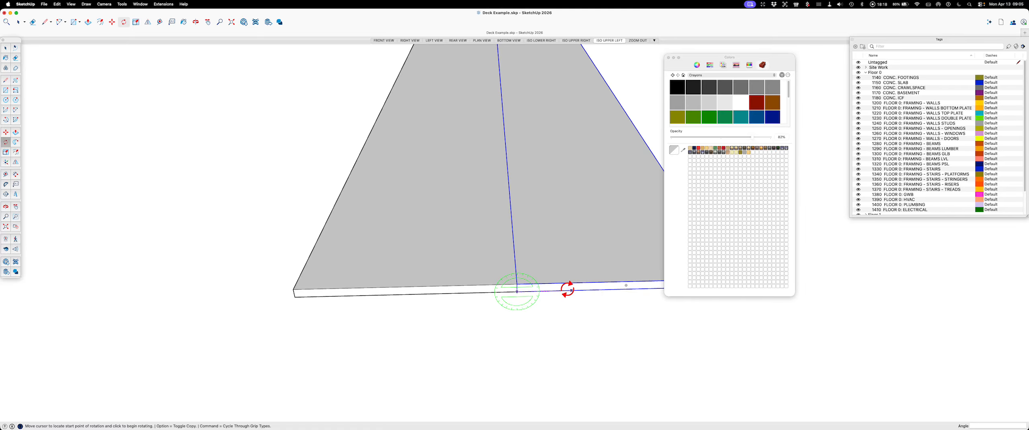
{"action": "left_click", "coordinate": [571, 290]}
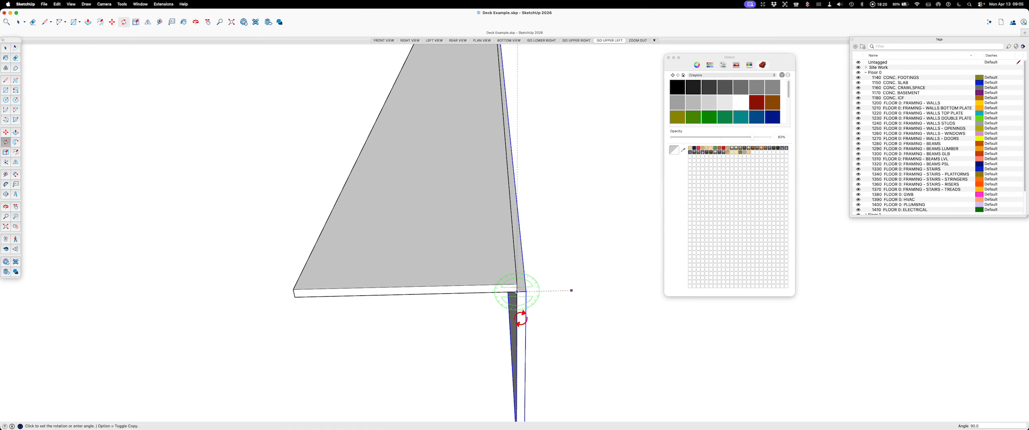
{"action": "left_click", "coordinate": [521, 317]}
{"action": "key", "text": "Escape"}
{"action": "key", "text": "space"}
Step: Examine the corner where the two strips meet, from above, below and the end
{"action": "scroll", "coordinate": [522, 293], "scroll_direction": "up", "scroll_amount": 3}
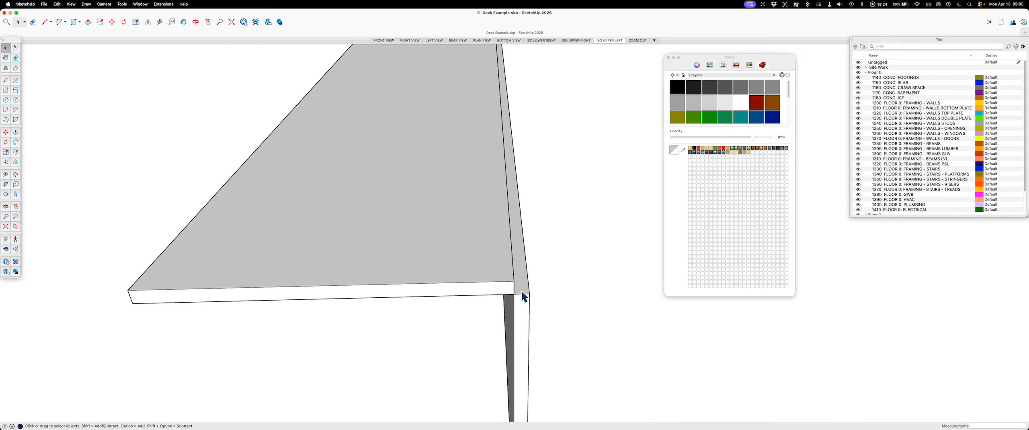
{"action": "scroll", "coordinate": [573, 296], "scroll_direction": "down", "scroll_amount": 3}
{"action": "middle_click_drag", "start_coordinate": [566, 248], "coordinate": [553, 133]}
{"action": "middle_click_drag", "start_coordinate": [556, 301], "coordinate": [545, 217]}
{"action": "scroll", "coordinate": [526, 205], "scroll_direction": "up", "scroll_amount": 10}
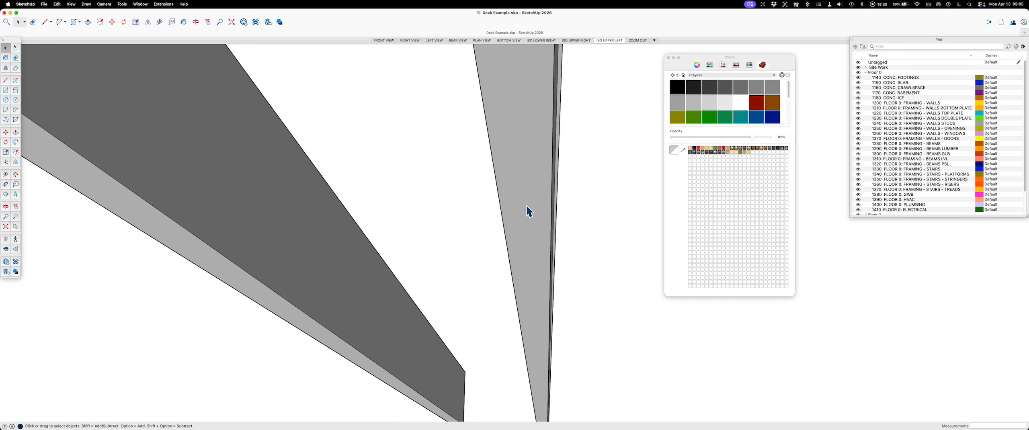
{"action": "middle_click_drag", "start_coordinate": [555, 191], "coordinate": [538, 257]}
{"action": "scroll", "coordinate": [537, 255], "scroll_direction": "up", "scroll_amount": 3}
{"action": "scroll", "coordinate": [565, 220], "scroll_direction": "down", "scroll_amount": 5}
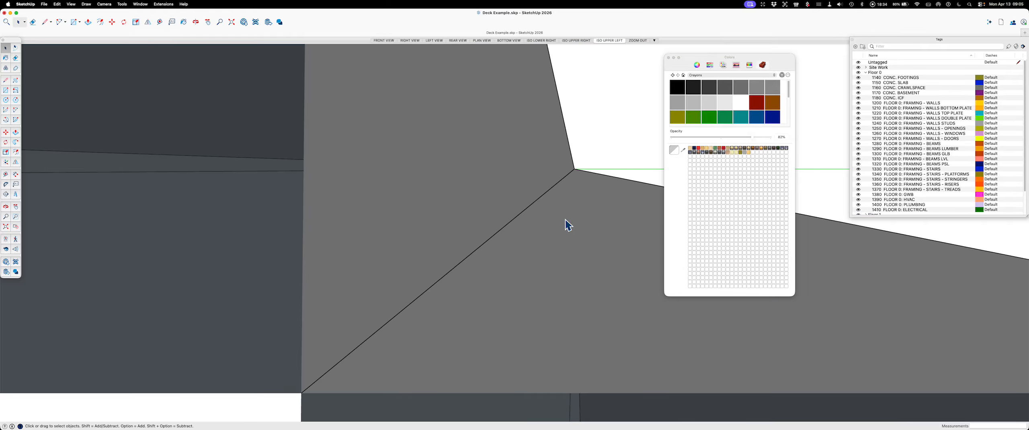
{"action": "scroll", "coordinate": [527, 181], "scroll_direction": "down", "scroll_amount": 8}
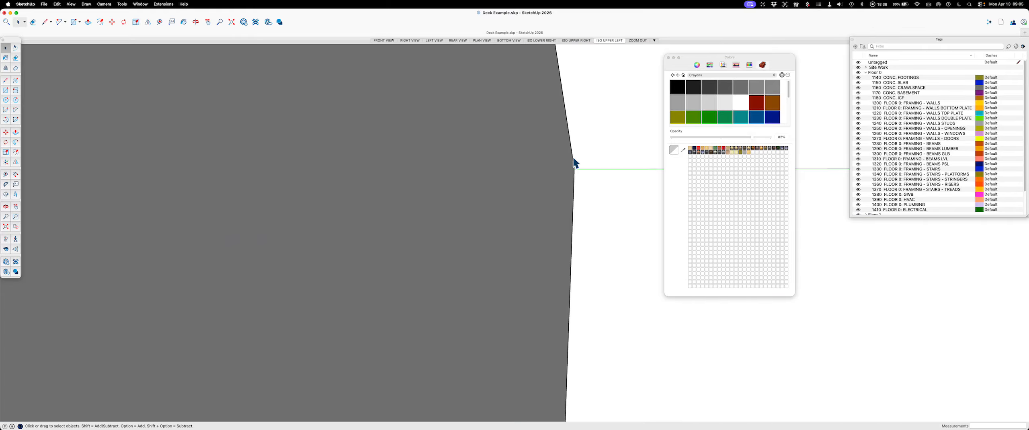
{"action": "scroll", "coordinate": [575, 196], "scroll_direction": "down", "scroll_amount": 6}
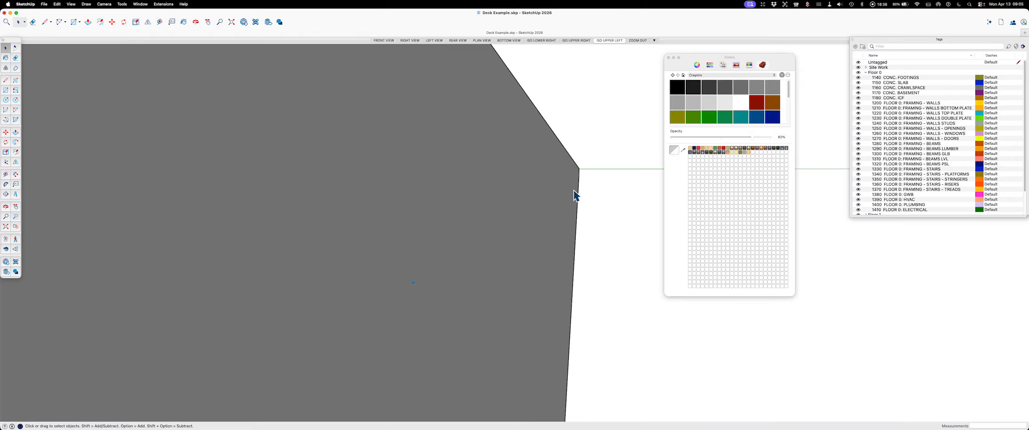
{"action": "scroll", "coordinate": [556, 209], "scroll_direction": "down", "scroll_amount": 8}
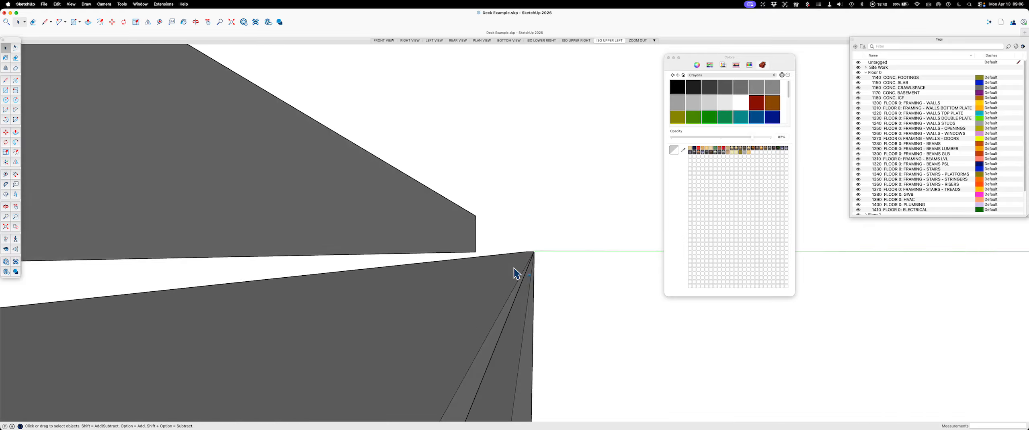
{"action": "scroll", "coordinate": [418, 334], "scroll_direction": "down", "scroll_amount": 3}
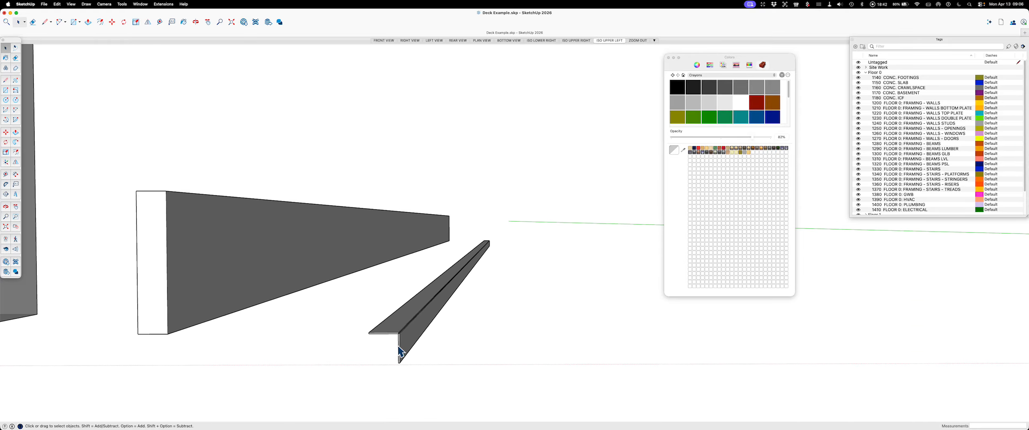
Step: Place a guide line 0.25" below the horizontal strip's long top edge at the corner where the two strips meet
{"action": "scroll", "coordinate": [402, 333], "scroll_direction": "up", "scroll_amount": 6}
{"action": "scroll", "coordinate": [403, 329], "scroll_direction": "up", "scroll_amount": 4}
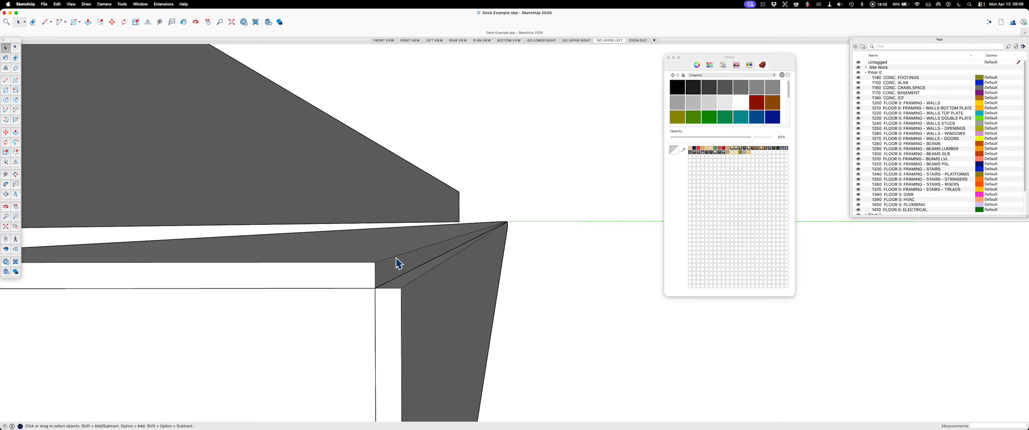
{"action": "key", "text": "t"}
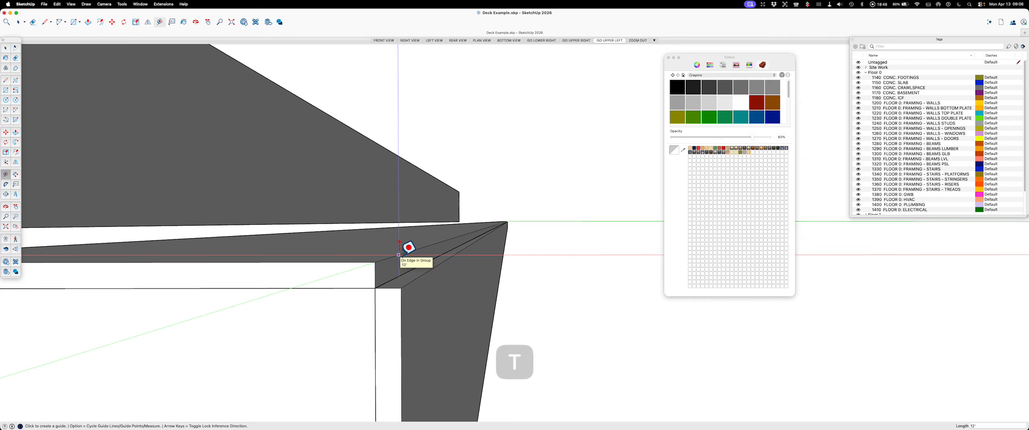
{"action": "left_click", "coordinate": [399, 255]}
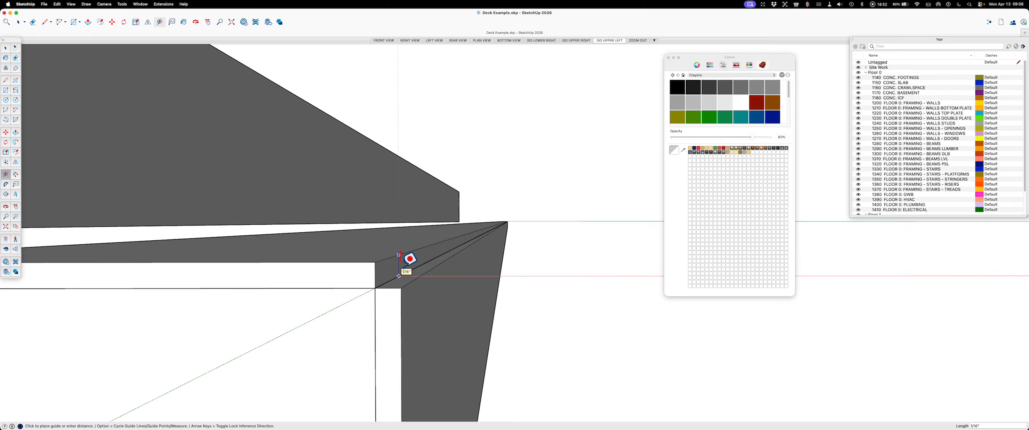
{"action": "type", "text": "."}
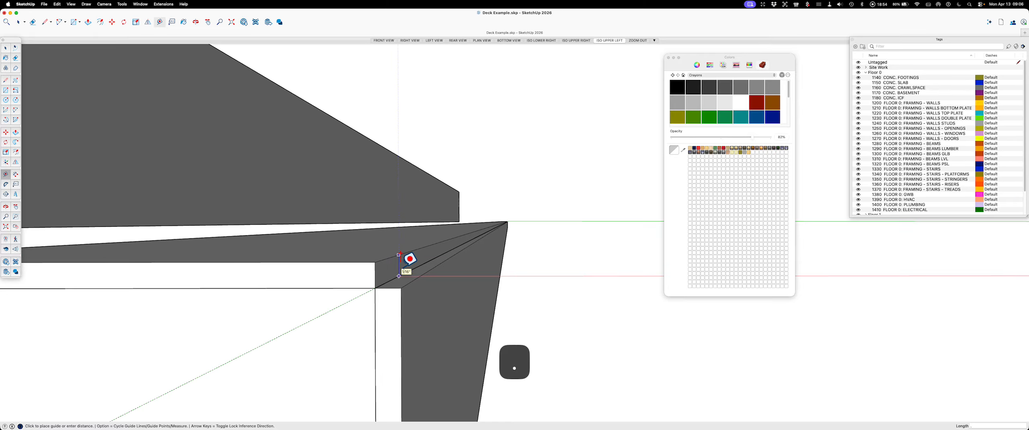
{"action": "type", "text": "25"}
{"action": "key", "text": "Return"}
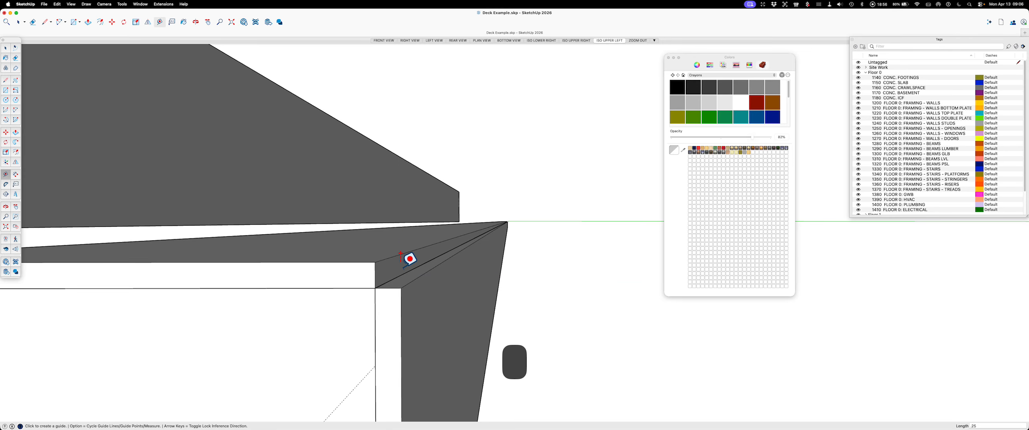
{"action": "key", "text": "space"}
{"action": "scroll", "coordinate": [401, 266], "scroll_direction": "down", "scroll_amount": 5}
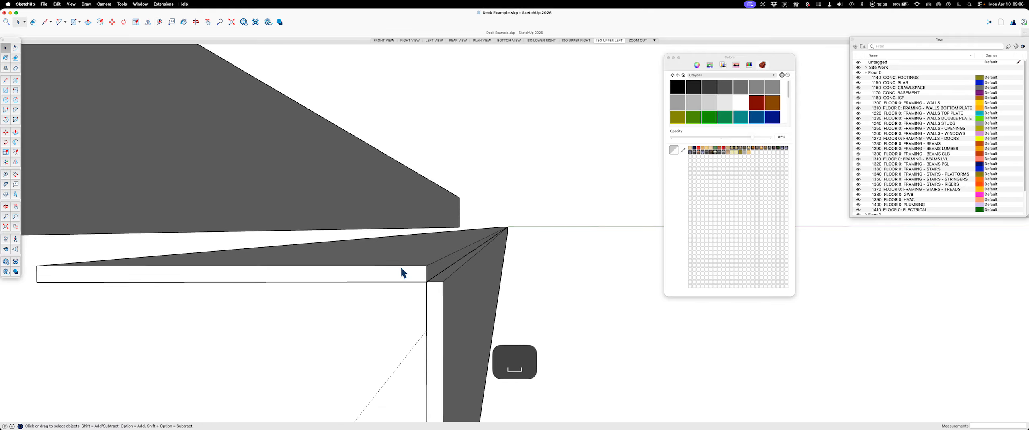
Step: Shorten the hanging strip by pushing its bottom face up to the guide line with Push/Pull
{"action": "middle_click_drag", "start_coordinate": [400, 267], "coordinate": [434, 279]}
{"action": "scroll", "coordinate": [449, 259], "scroll_direction": "down", "scroll_amount": 8}
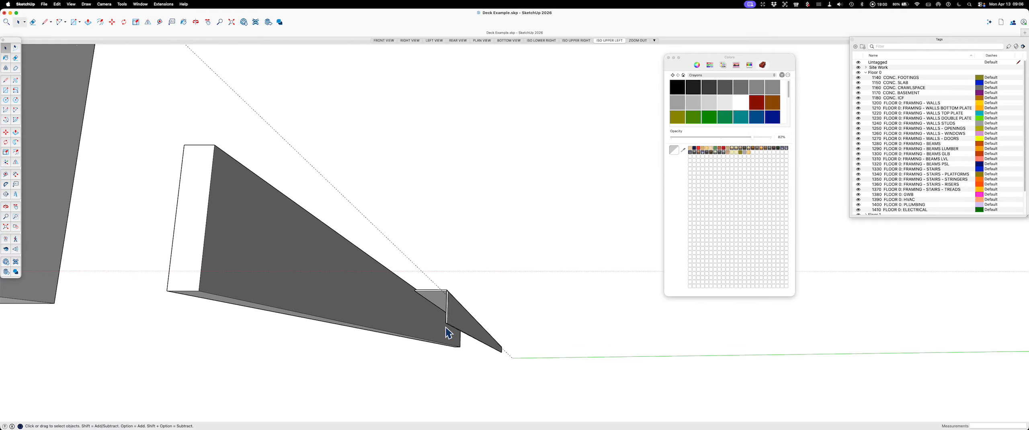
{"action": "scroll", "coordinate": [447, 322], "scroll_direction": "up", "scroll_amount": 8}
{"action": "scroll", "coordinate": [447, 323], "scroll_direction": "down", "scroll_amount": 5}
{"action": "scroll", "coordinate": [461, 302], "scroll_direction": "up", "scroll_amount": 4}
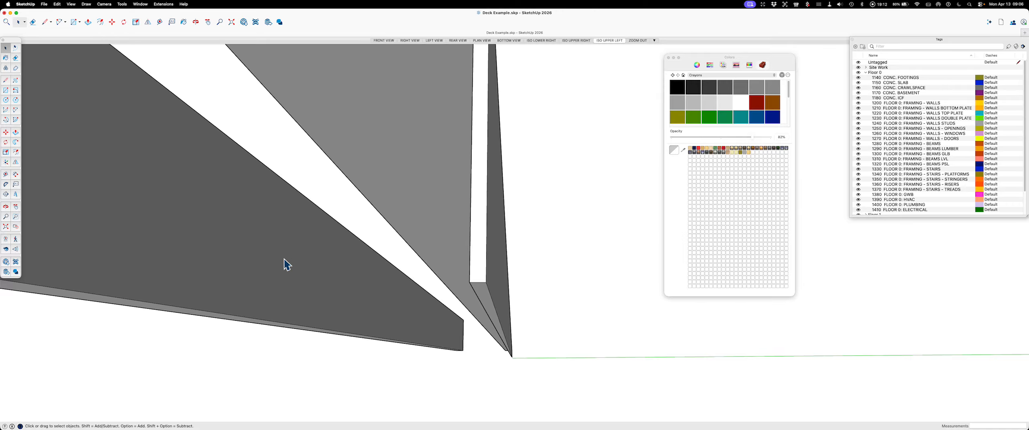
{"action": "scroll", "coordinate": [471, 257], "scroll_direction": "up", "scroll_amount": 1}
{"action": "scroll", "coordinate": [471, 258], "scroll_direction": "down", "scroll_amount": 1}
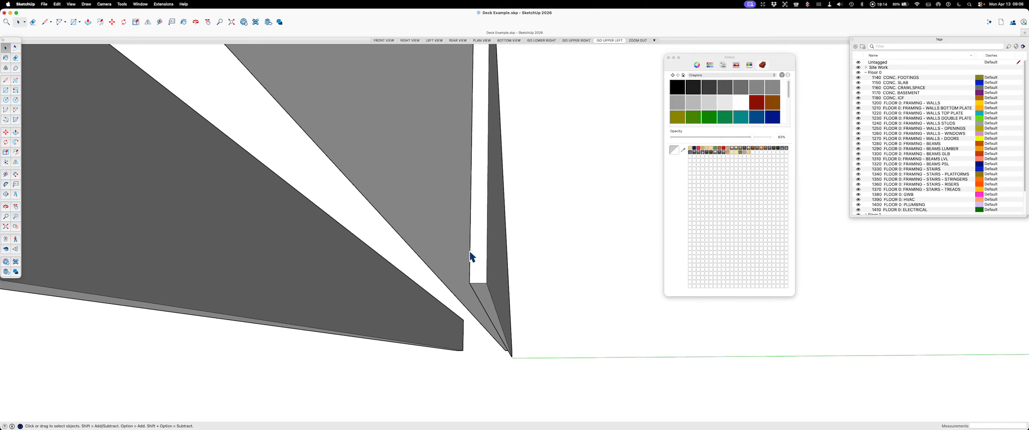
{"action": "left_click", "coordinate": [482, 273]}
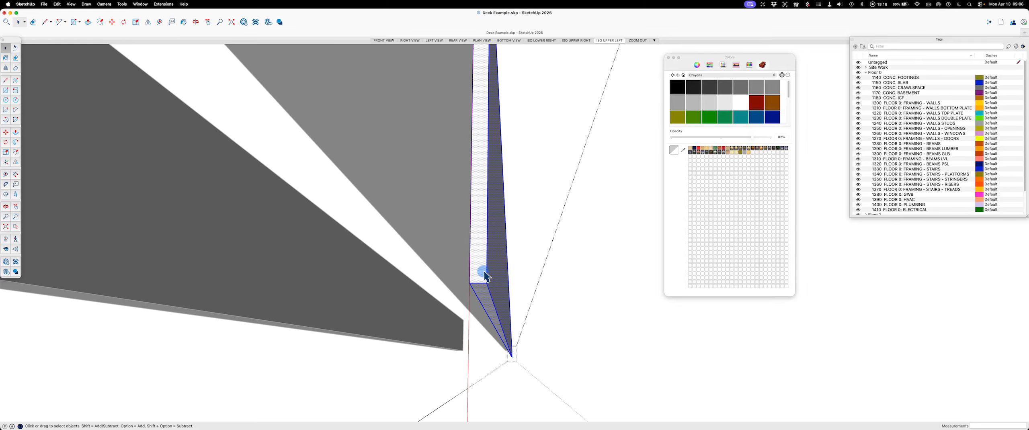
{"action": "key", "text": "p"}
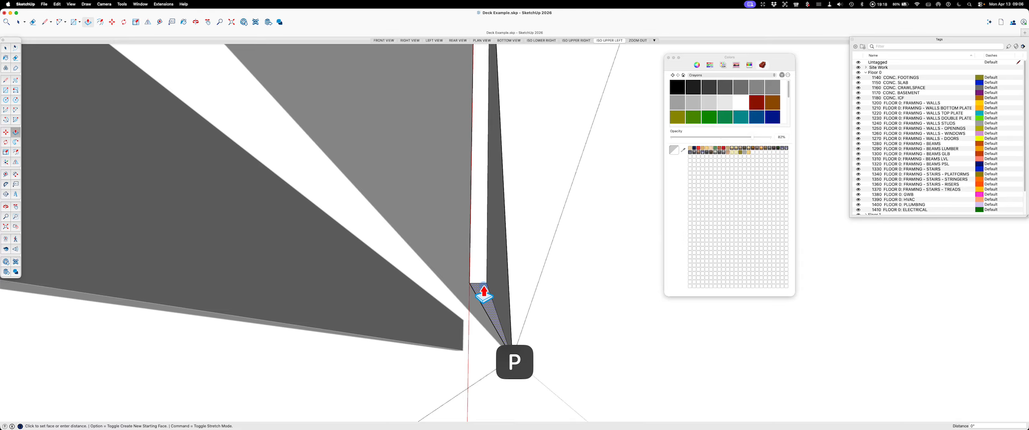
{"action": "left_click", "coordinate": [485, 278]}
{"action": "scroll", "coordinate": [485, 278], "scroll_direction": "down", "scroll_amount": 2}
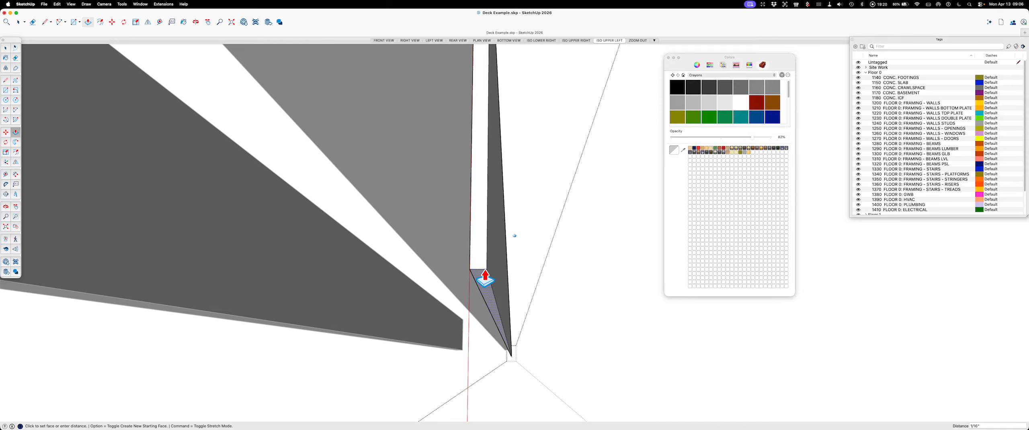
{"action": "middle_click_drag", "start_coordinate": [485, 278], "coordinate": [457, 263]}
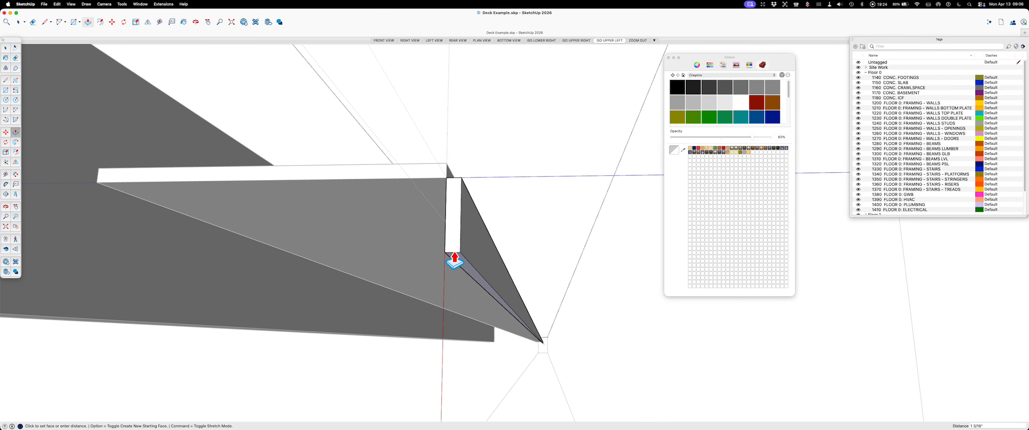
{"action": "left_click", "coordinate": [440, 217]}
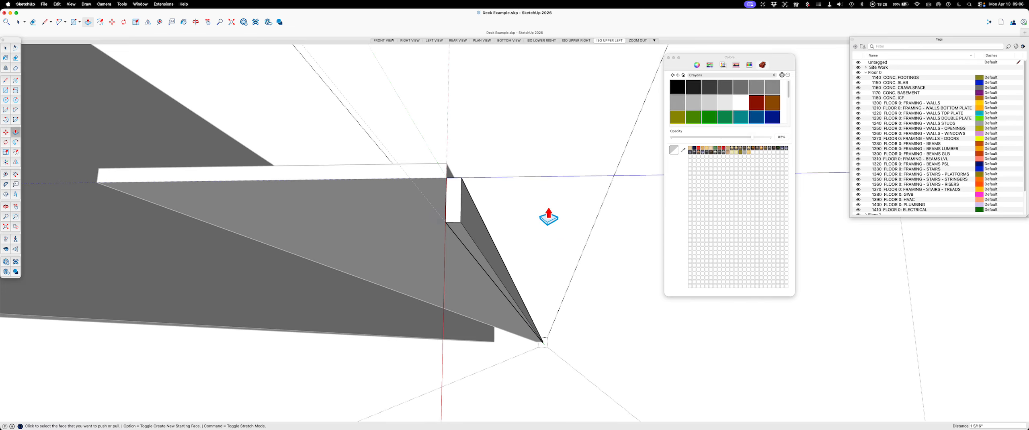
{"action": "key", "text": "space"}
{"action": "left_click", "coordinate": [531, 116]}
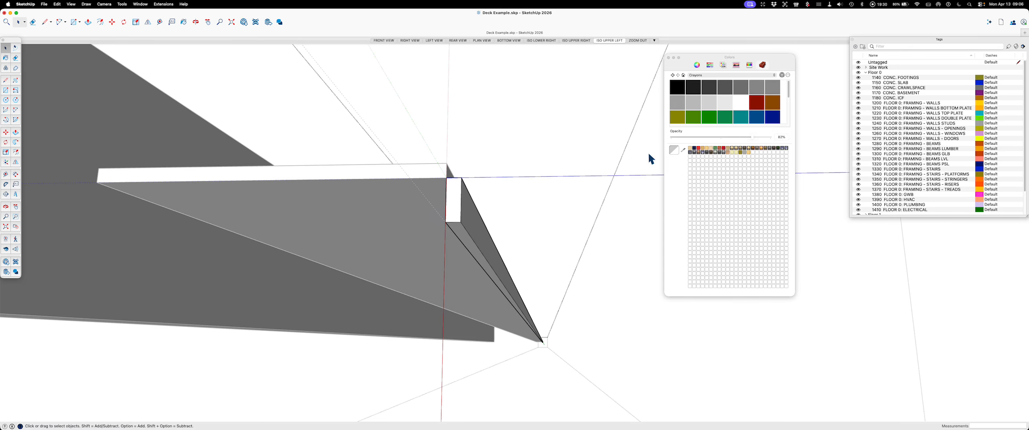
Step: Extend the short vertical strip's top face up flush with the top of the horizontal strip, and leave its group
{"action": "key", "text": "space"}
{"action": "middle_click_drag", "start_coordinate": [941, 310], "coordinate": [494, 312]}
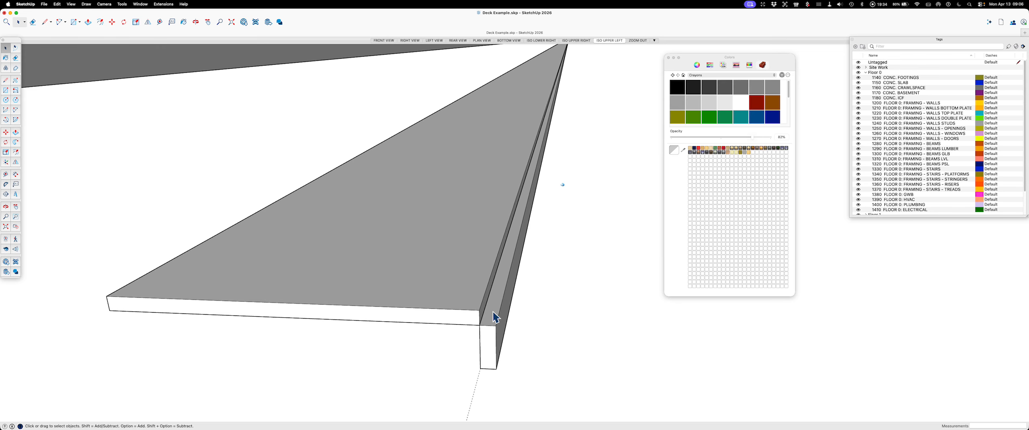
{"action": "double_click", "coordinate": [493, 317]}
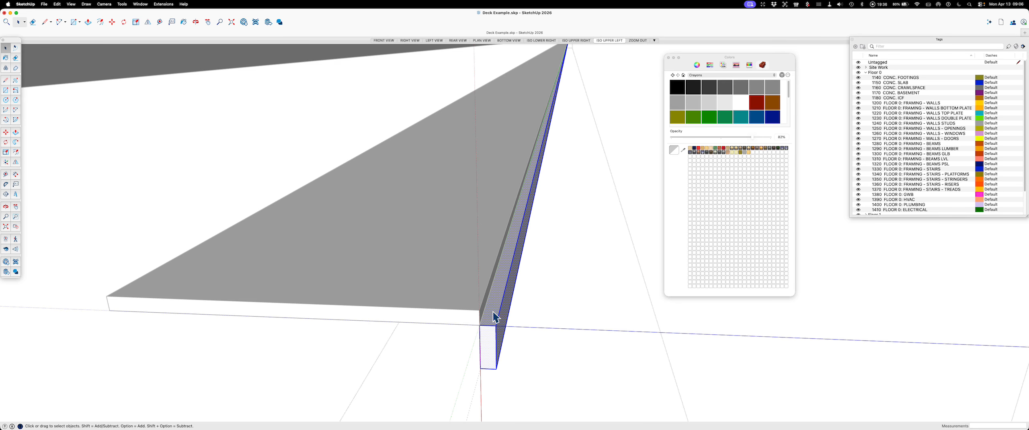
{"action": "key", "text": "p"}
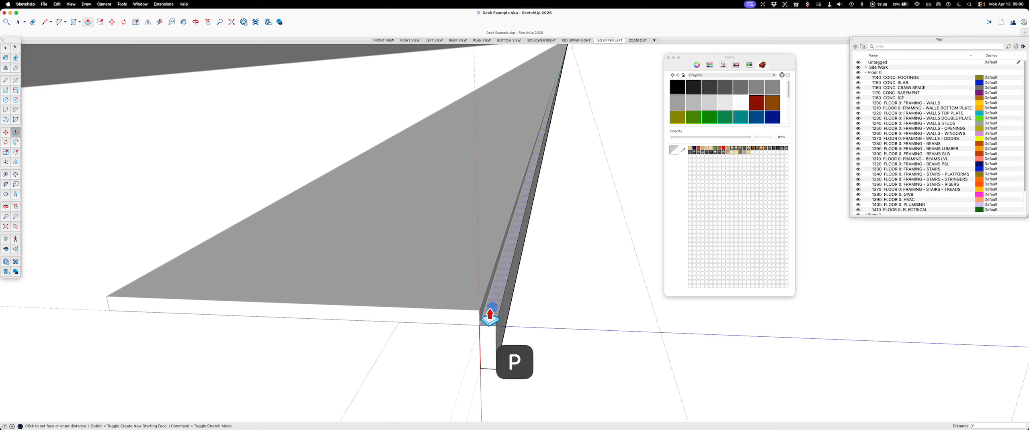
{"action": "key", "text": "space"}
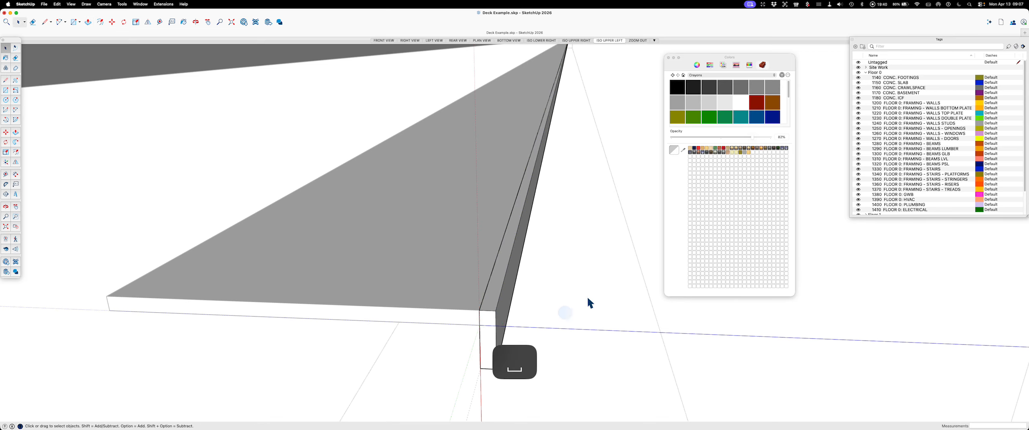
{"action": "left_click", "coordinate": [910, 296]}
{"action": "middle_click_drag", "start_coordinate": [751, 300], "coordinate": [639, 307]}
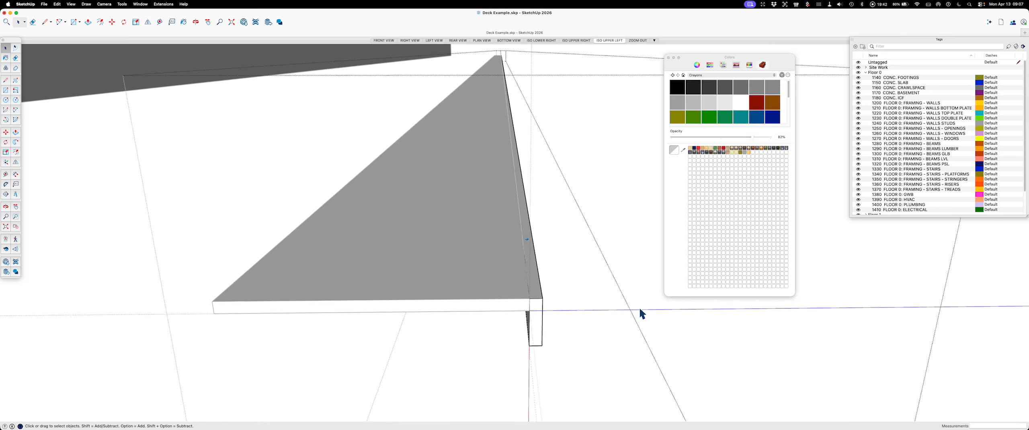
{"action": "scroll", "coordinate": [663, 332], "scroll_direction": "down", "scroll_amount": 3}
{"action": "left_click", "coordinate": [689, 357]}
{"action": "left_click", "coordinate": [690, 356]}
{"action": "left_click", "coordinate": [840, 337]}
{"action": "left_click", "coordinate": [872, 322]}
{"action": "middle_click_drag", "start_coordinate": [517, 278], "coordinate": [464, 267]}
Step: Mirror a copy of the vertical lip to the opposite edge with Flip, centring the flip plane on the horizontal strip's end midpoint
{"action": "left_click", "coordinate": [510, 290]}
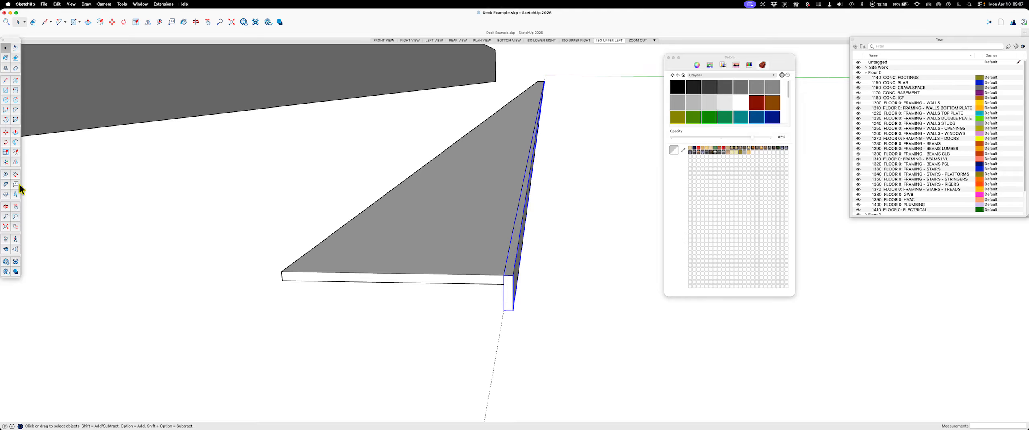
{"action": "left_click", "coordinate": [17, 162]}
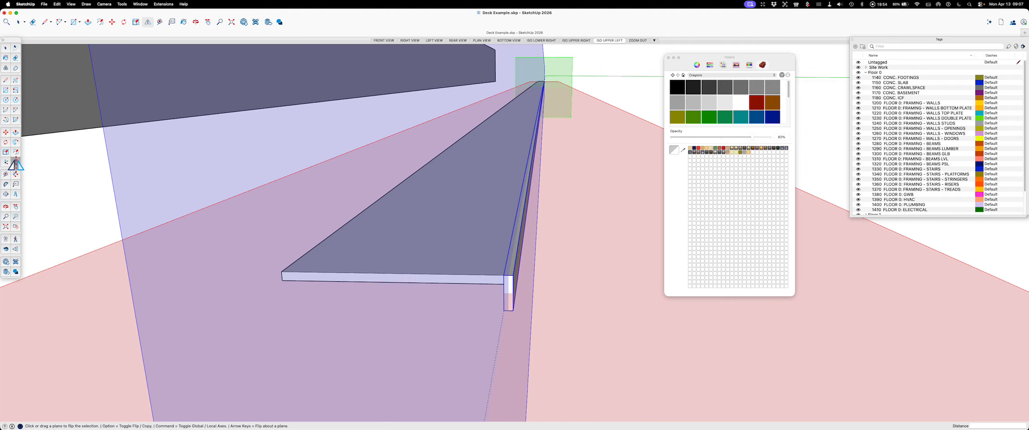
{"action": "key", "text": "alt"}
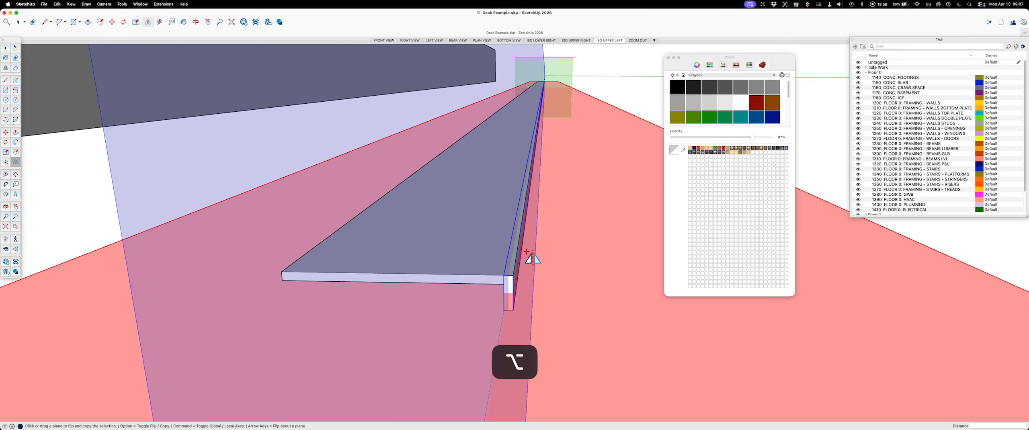
{"action": "middle_click_drag", "start_coordinate": [556, 273], "coordinate": [464, 147]}
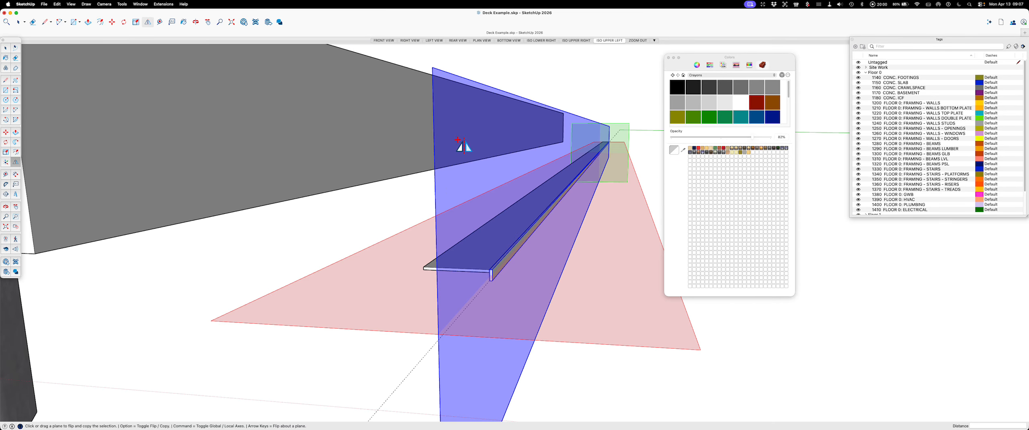
{"action": "middle_click_drag", "start_coordinate": [461, 189], "coordinate": [512, 246]}
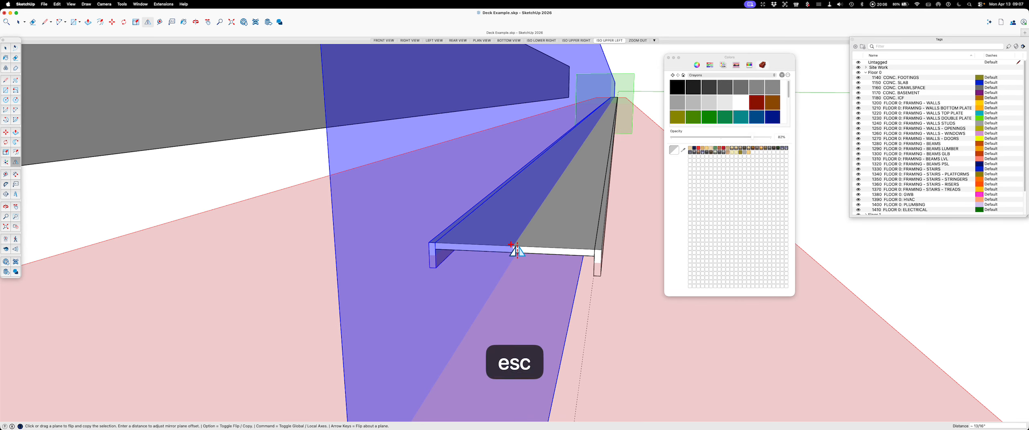
{"action": "key", "text": "space"}
{"action": "left_click", "coordinate": [887, 290]}
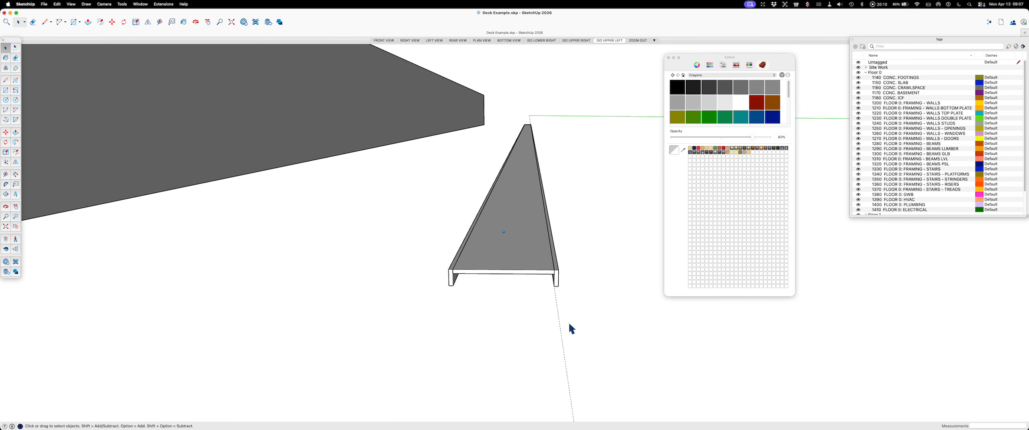
{"action": "left_click", "coordinate": [528, 342]}
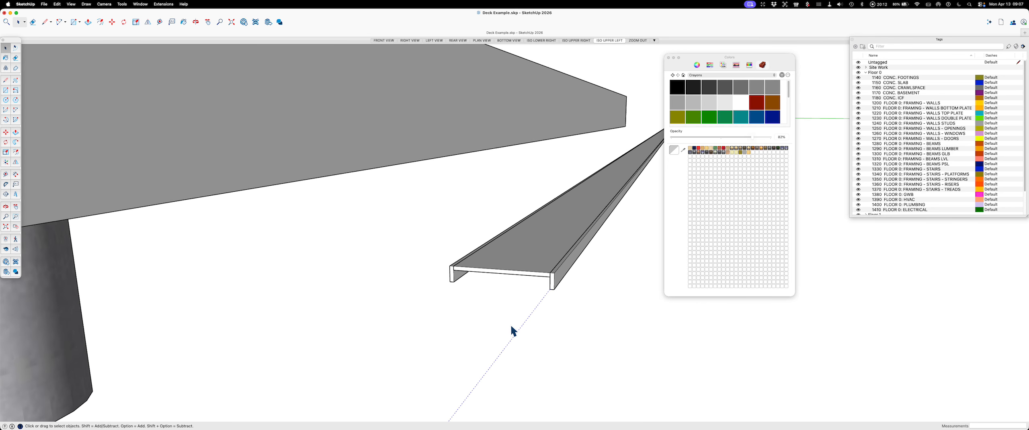
Step: Look through the editing commands, filter the Shortcuts preferences for "ax", and close the preferences
{"action": "left_click", "coordinate": [58, 4]}
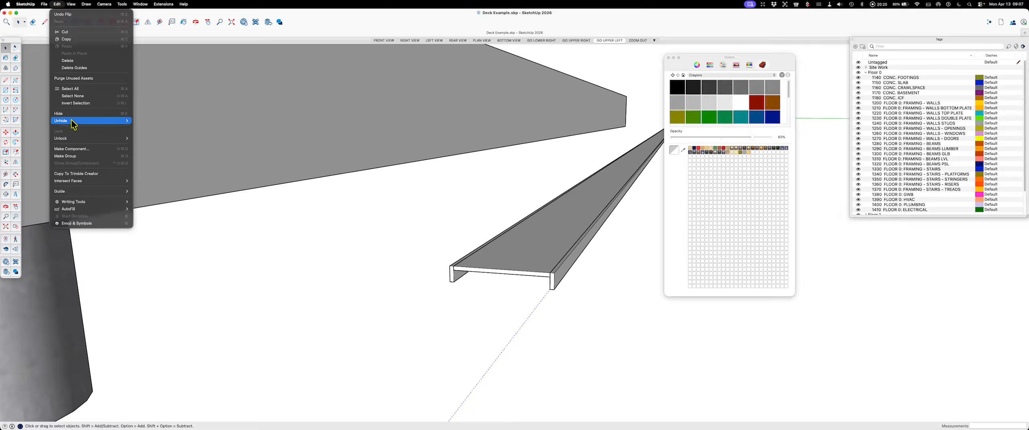
{"action": "mouse_move", "coordinate": [74, 125]}
{"action": "key", "text": "Escape"}
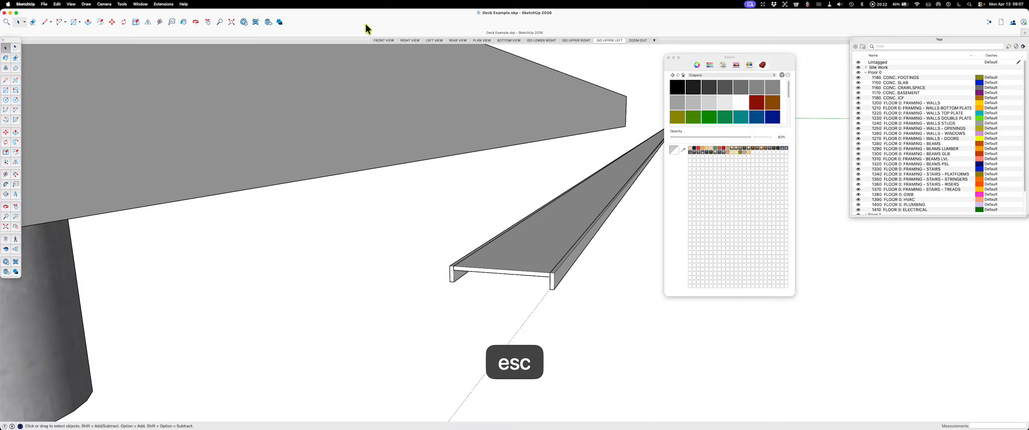
{"action": "left_click", "coordinate": [33, 4]}
{"action": "left_click", "coordinate": [31, 24]}
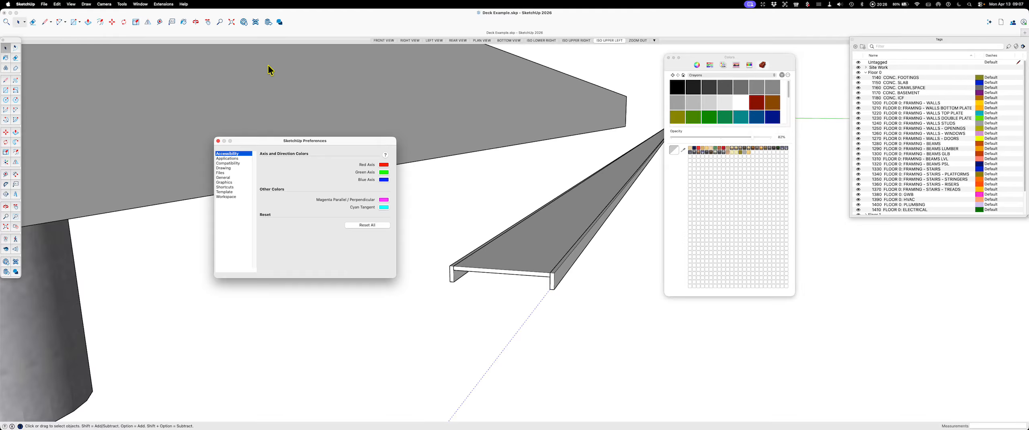
{"action": "left_click", "coordinate": [231, 188]}
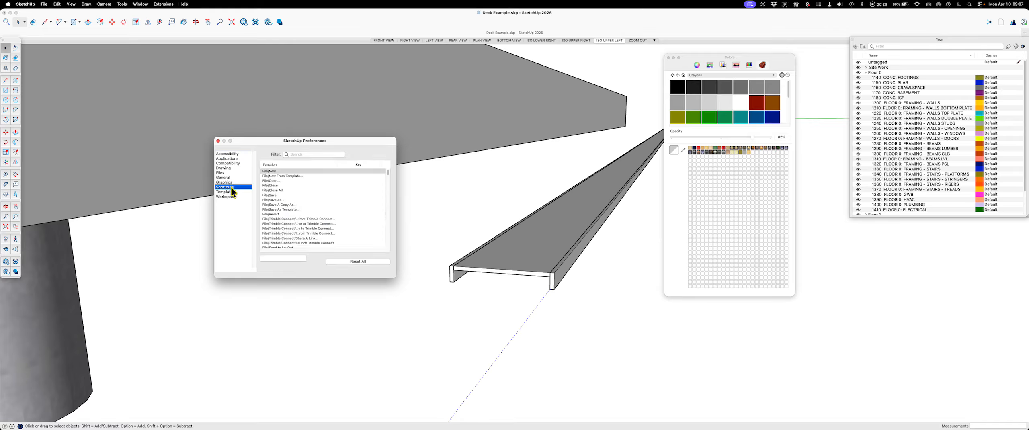
{"action": "left_click", "coordinate": [294, 154]}
{"action": "type", "text": "ax"}
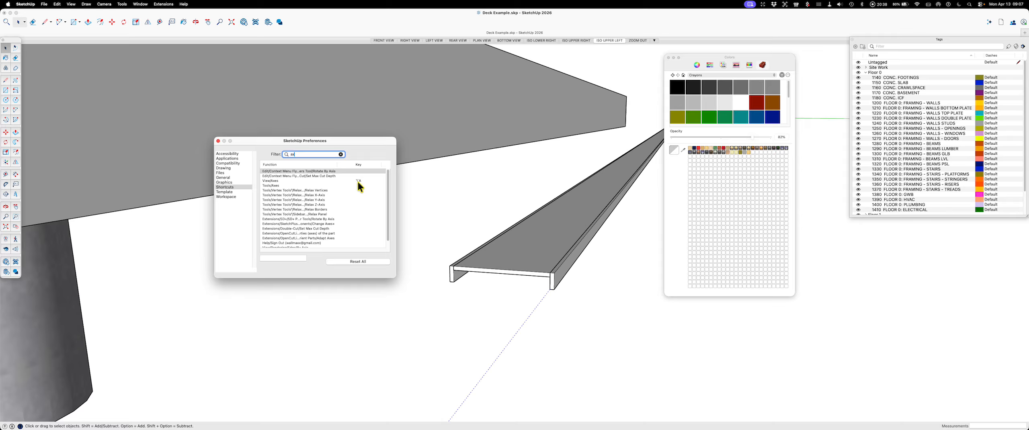
{"action": "left_click", "coordinate": [218, 141]}
{"action": "key", "text": "Escape"}
{"action": "left_click", "coordinate": [610, 327]}
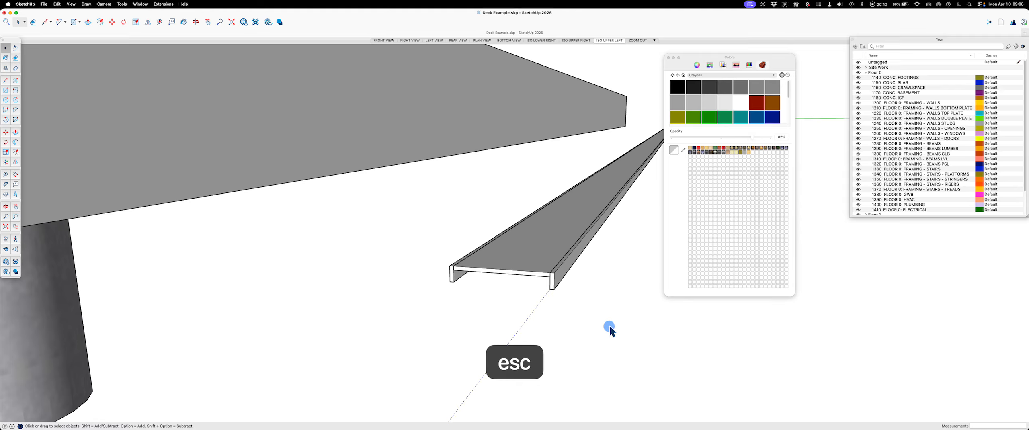
{"action": "key", "text": "space"}
{"action": "scroll", "coordinate": [566, 305], "scroll_direction": "down", "scroll_amount": 2}
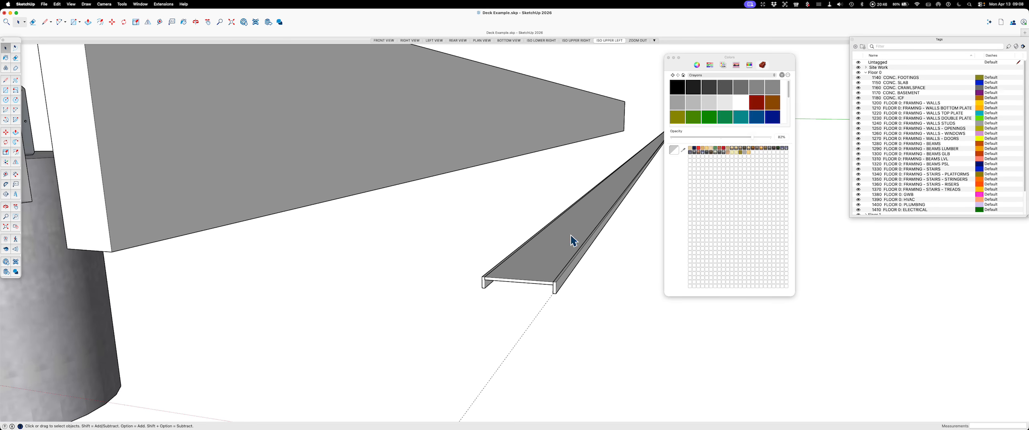
{"action": "scroll", "coordinate": [442, 179], "scroll_direction": "down", "scroll_amount": 3}
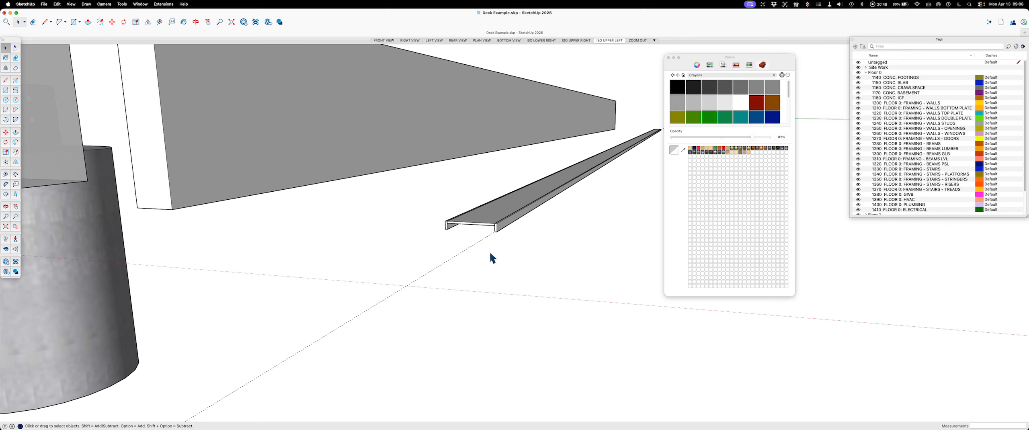
Step: Hide the drawing axes and show them again, repeating the visibility toggle to try it out
{"action": "key", "text": "alt+a"}
{"action": "key", "text": "alt+a"}
{"action": "key", "text": "super+z"}
{"action": "scroll", "coordinate": [487, 271], "scroll_direction": "down", "scroll_amount": 5}
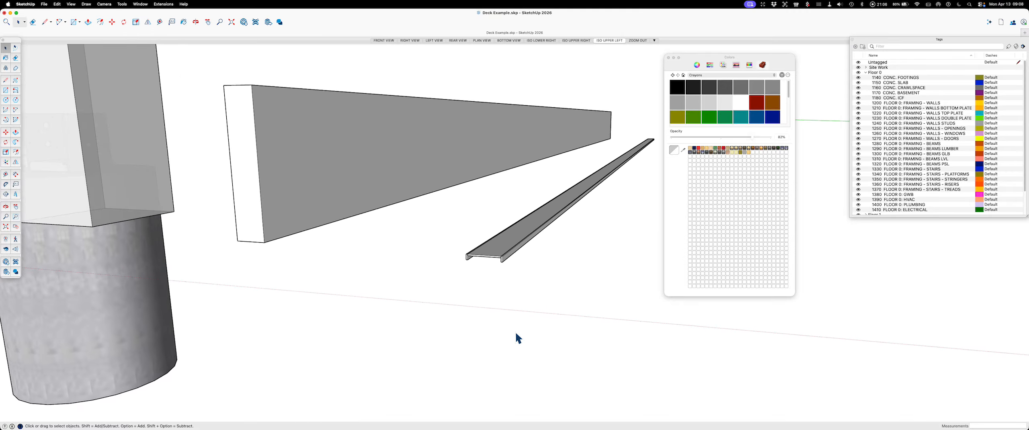
{"action": "scroll", "coordinate": [295, 289], "scroll_direction": "down", "scroll_amount": 8}
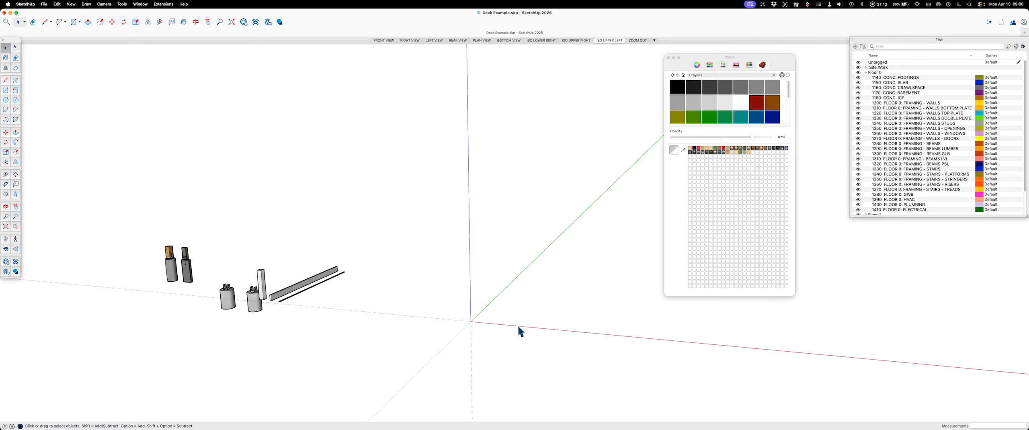
{"action": "key", "text": "alt+a"}
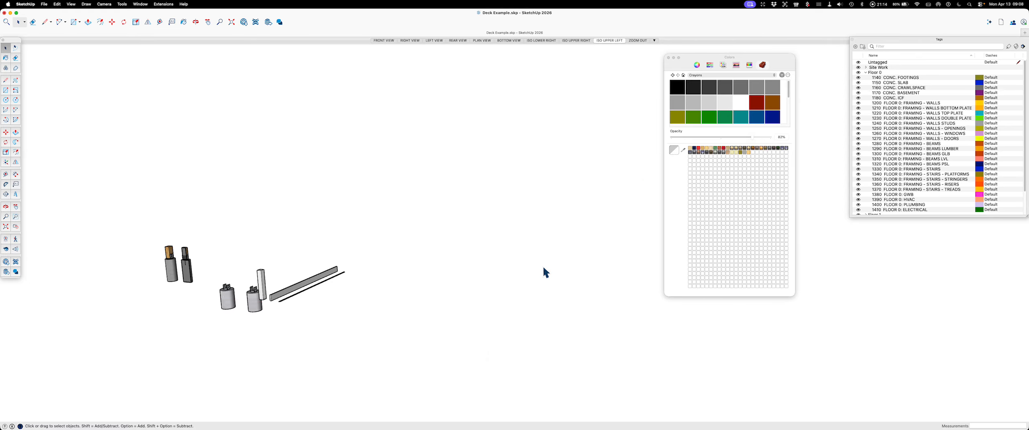
{"action": "key", "text": "alt"}
{"action": "key", "text": "alt+a"}
{"action": "key", "text": "alt+a"}
{"action": "key", "text": "alt+a"}
{"action": "key", "text": "alt+a"}
{"action": "key", "text": "alt+a"}
{"action": "key", "text": "alt+a"}
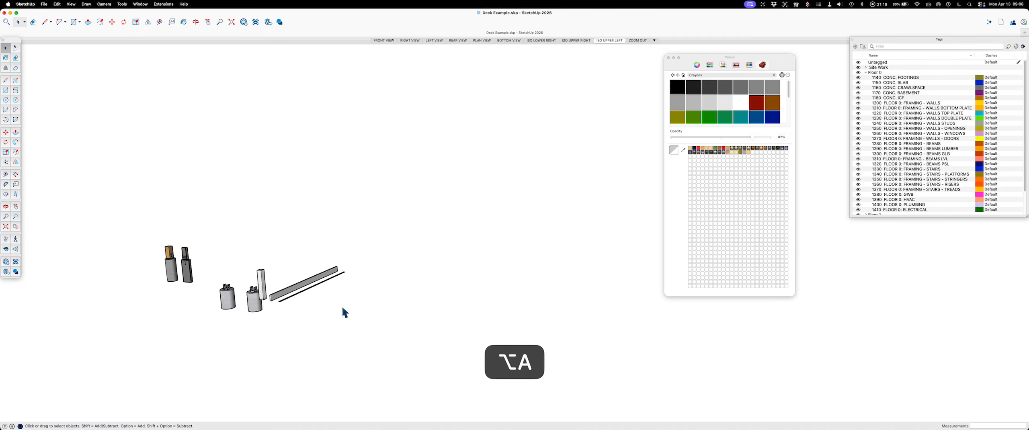
{"action": "key", "text": "alt+a"}
{"action": "scroll", "coordinate": [555, 300], "scroll_direction": "down", "scroll_amount": 3}
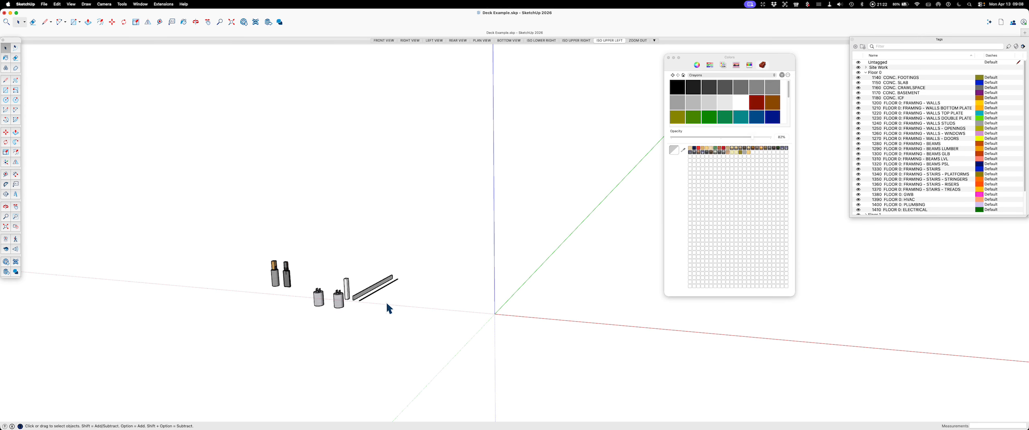
Step: Merge the horizontal strip and one vertical lip of the channel into one solid with Eneroth Solid Tools Union
{"action": "scroll", "coordinate": [386, 301], "scroll_direction": "up", "scroll_amount": 5}
{"action": "scroll", "coordinate": [317, 292], "scroll_direction": "up", "scroll_amount": 6}
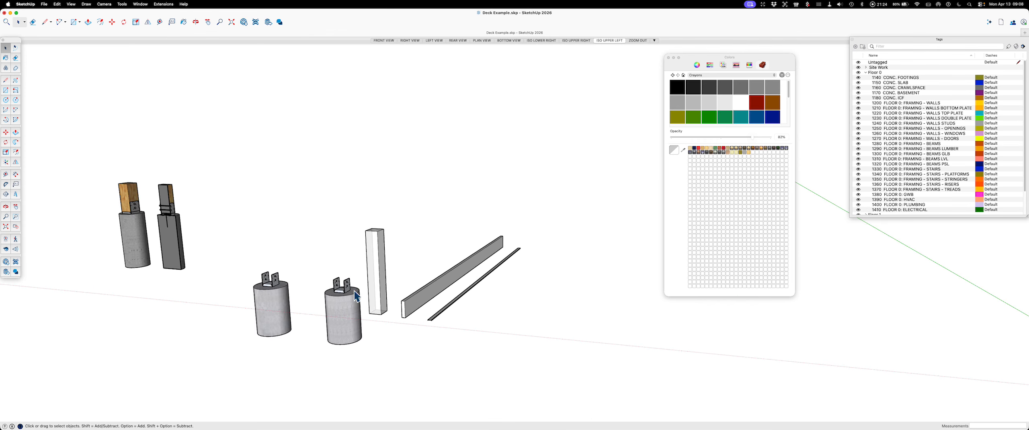
{"action": "scroll", "coordinate": [477, 319], "scroll_direction": "up", "scroll_amount": 8}
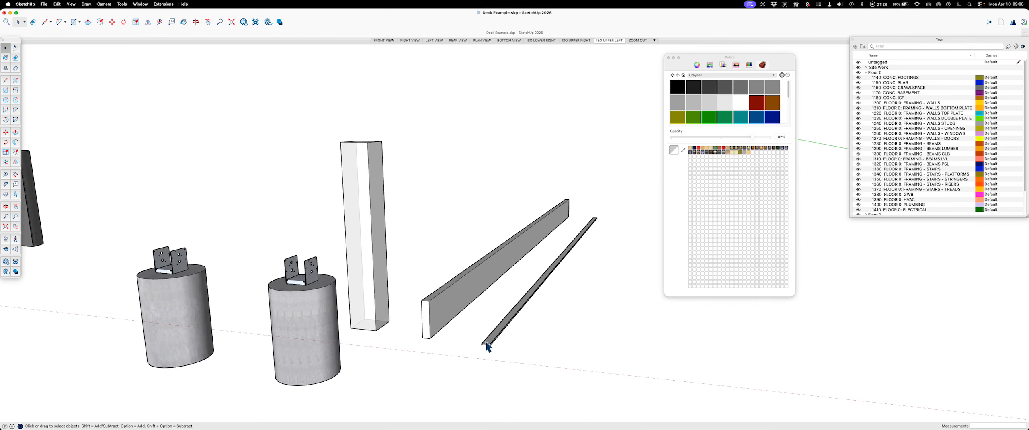
{"action": "scroll", "coordinate": [486, 363], "scroll_direction": "up", "scroll_amount": 4}
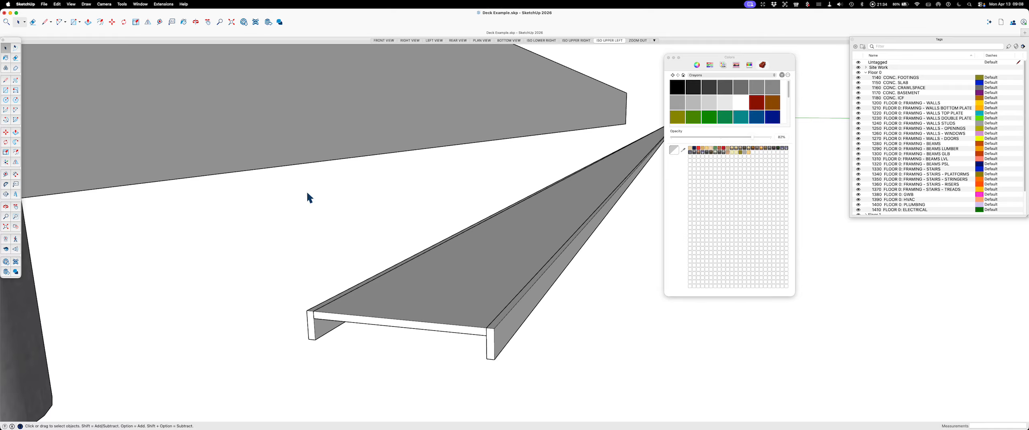
{"action": "left_click", "coordinate": [122, 4]}
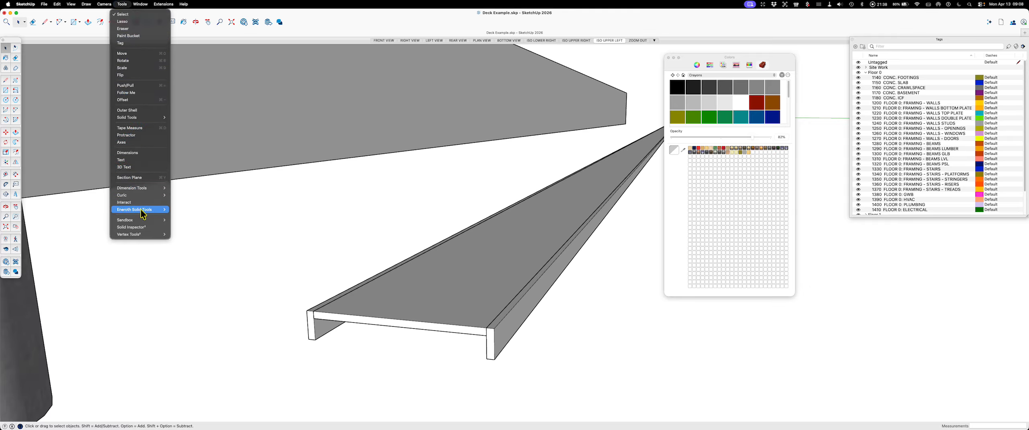
{"action": "mouse_move", "coordinate": [141, 212]}
{"action": "left_click", "coordinate": [183, 210]}
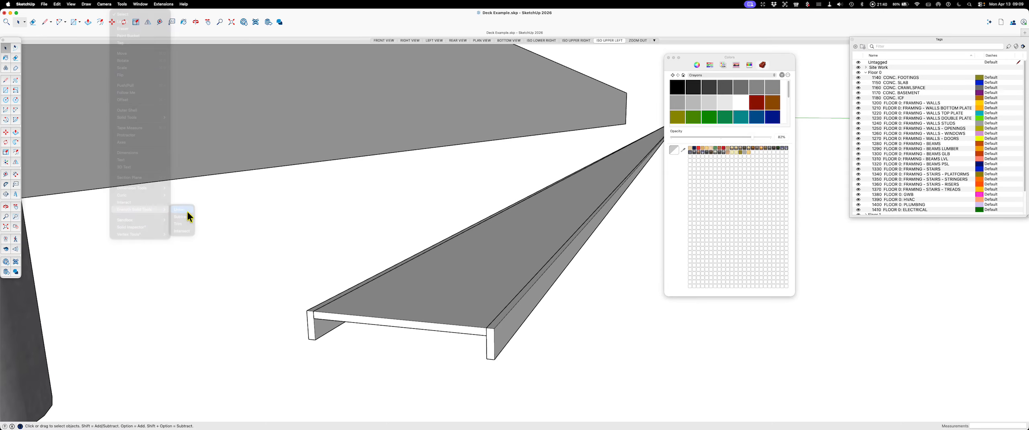
{"action": "left_click", "coordinate": [472, 312]}
{"action": "left_click", "coordinate": [509, 326]}
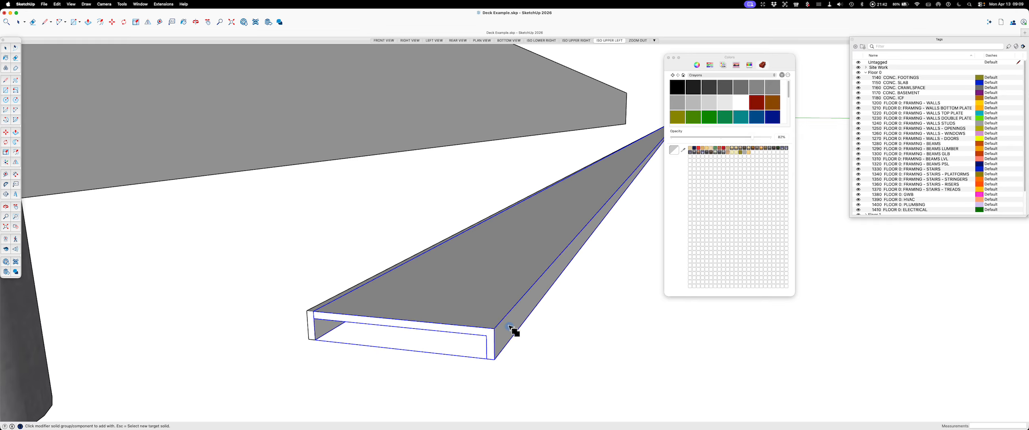
{"action": "key", "text": "Escape"}
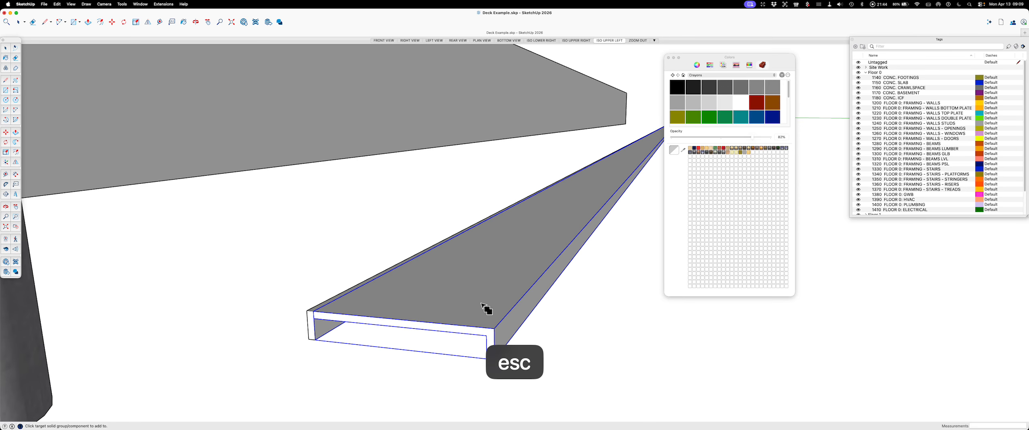
{"action": "key", "text": "Escape"}
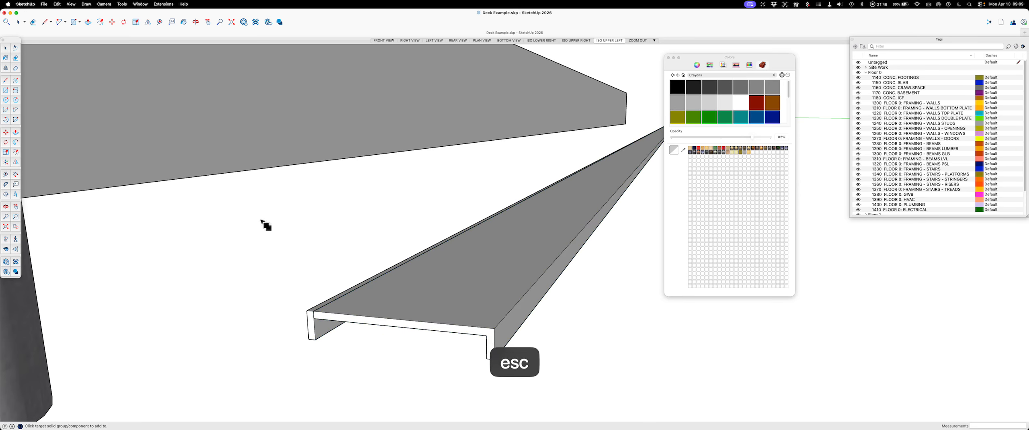
{"action": "key", "text": "space"}
Step: Union the remaining vertical lip with the merged strip to complete the channel as a single solid
{"action": "scroll", "coordinate": [589, 248], "scroll_direction": "down", "scroll_amount": 5}
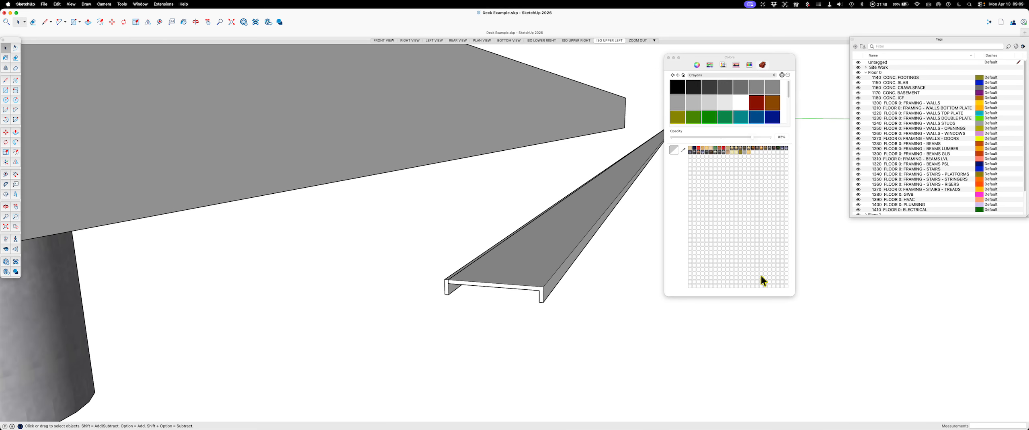
{"action": "key", "text": "space"}
{"action": "scroll", "coordinate": [452, 278], "scroll_direction": "up", "scroll_amount": 5}
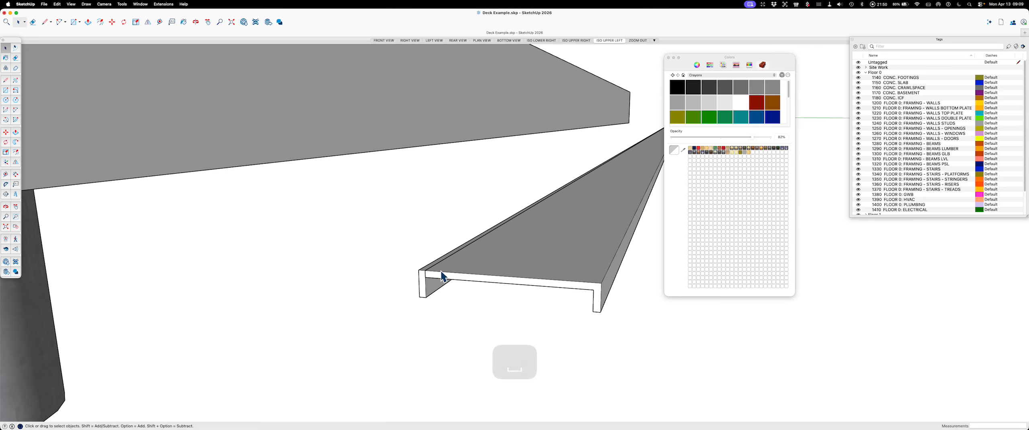
{"action": "left_click", "coordinate": [164, 5]}
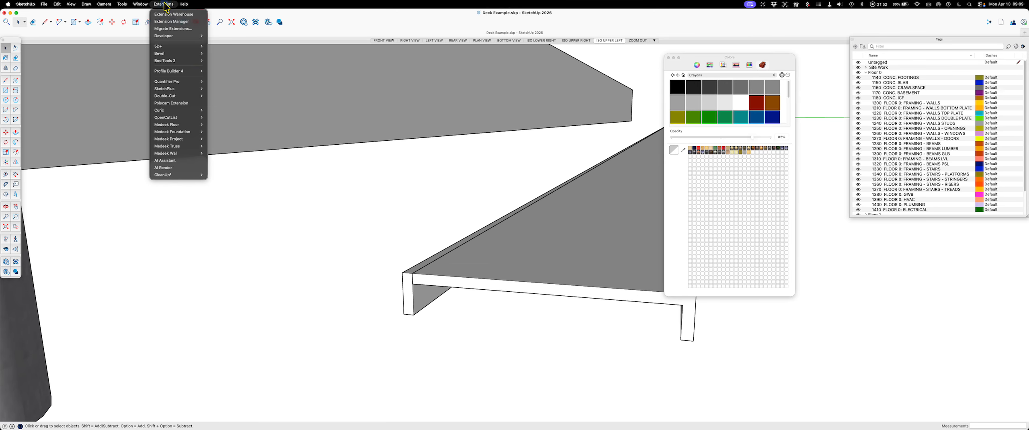
{"action": "mouse_move", "coordinate": [122, 4]}
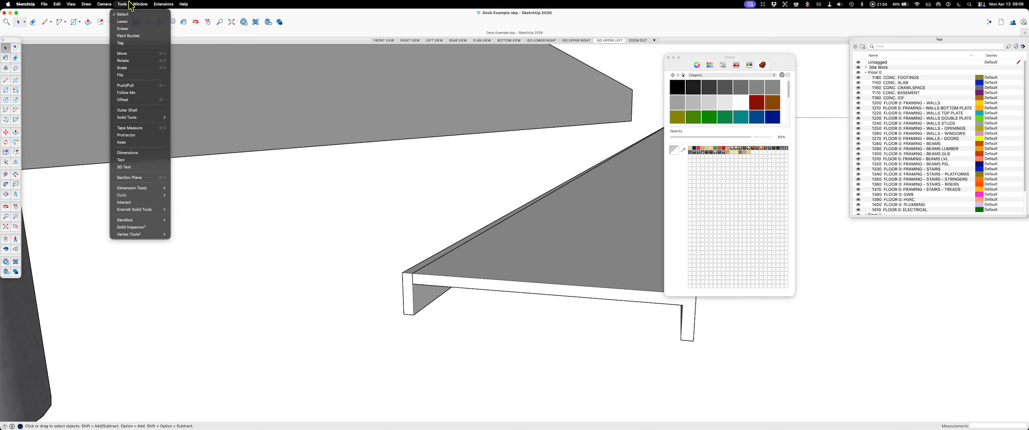
{"action": "mouse_move", "coordinate": [143, 213]}
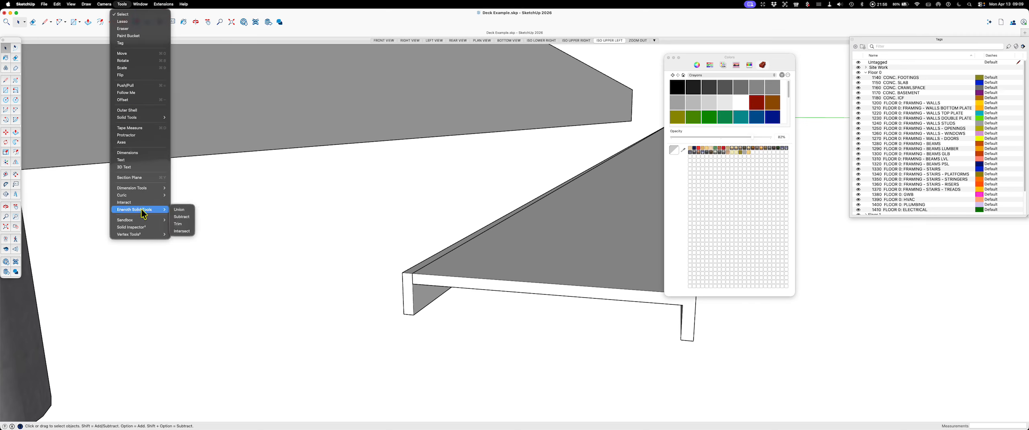
{"action": "left_click", "coordinate": [184, 209]}
{"action": "left_click", "coordinate": [458, 277]}
{"action": "key", "text": "Escape"}
{"action": "key", "text": "space"}
{"action": "scroll", "coordinate": [247, 257], "scroll_direction": "down", "scroll_amount": 3}
{"action": "scroll", "coordinate": [323, 294], "scroll_direction": "down", "scroll_amount": 3}
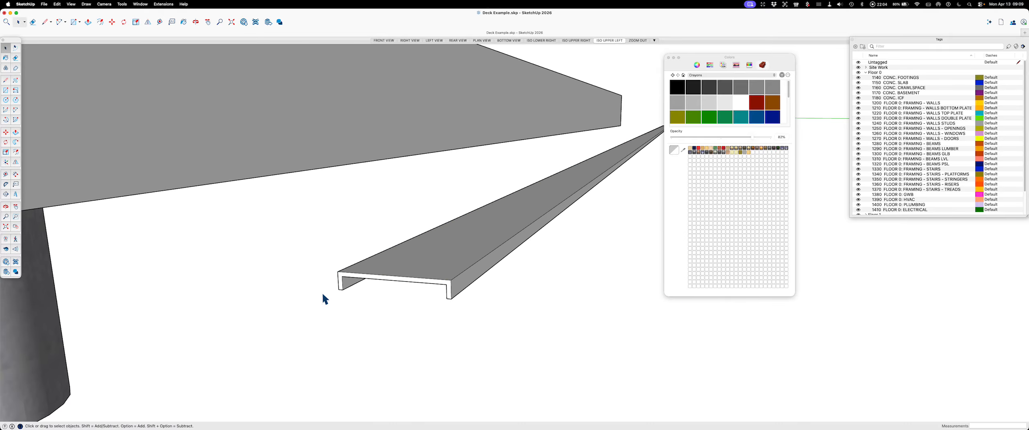
{"action": "scroll", "coordinate": [390, 309], "scroll_direction": "down", "scroll_amount": 3}
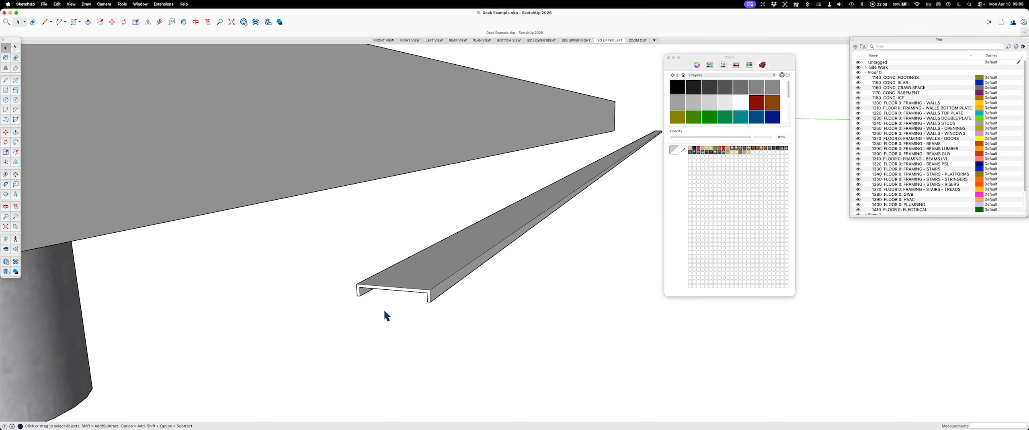
Step: Paint the whole channel with a dark grey crayon colour at about 73% opacity
{"action": "scroll", "coordinate": [415, 290], "scroll_direction": "up", "scroll_amount": 3}
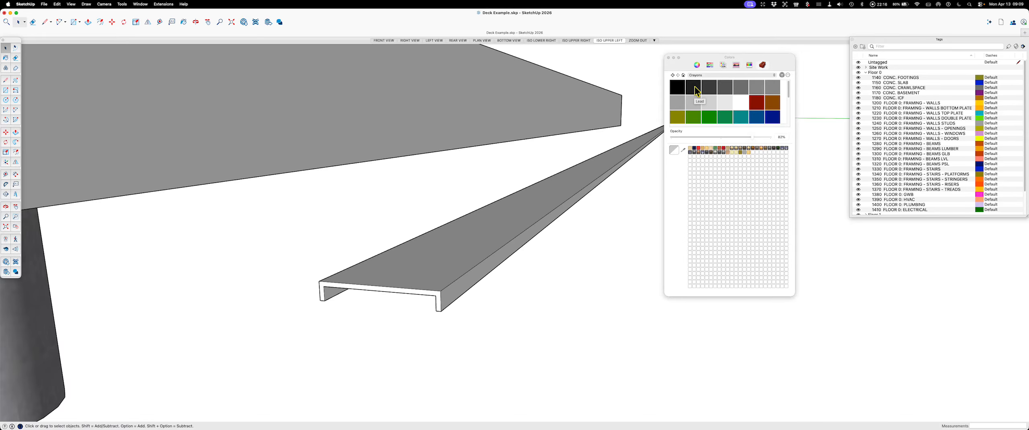
{"action": "left_click", "coordinate": [708, 88]}
{"action": "left_click", "coordinate": [744, 137]}
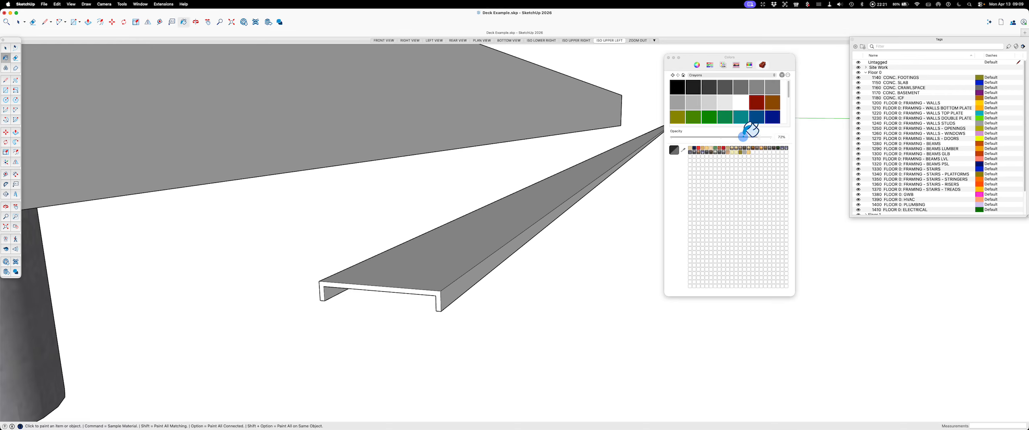
{"action": "left_click", "coordinate": [437, 277]}
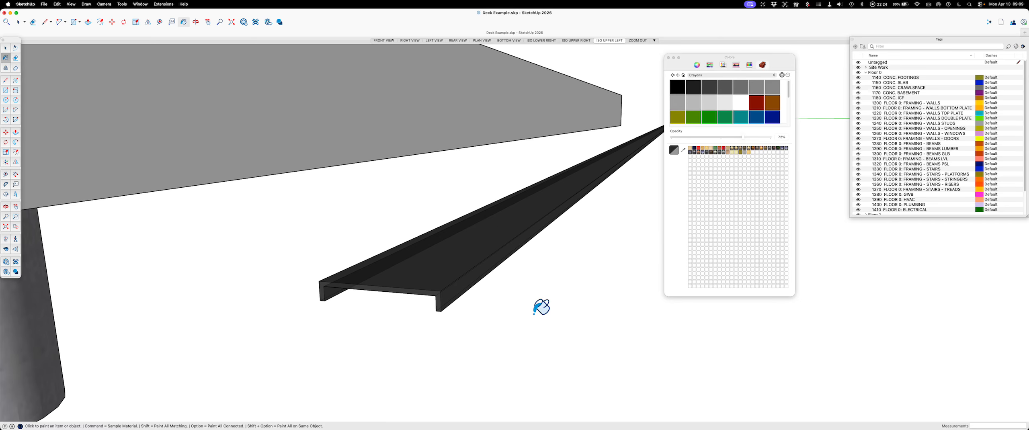
{"action": "key", "text": "space"}
{"action": "middle_click_drag", "start_coordinate": [534, 312], "coordinate": [488, 278]}
{"action": "scroll", "coordinate": [464, 326], "scroll_direction": "down", "scroll_amount": 5}
{"action": "scroll", "coordinate": [435, 327], "scroll_direction": "up", "scroll_amount": 5}
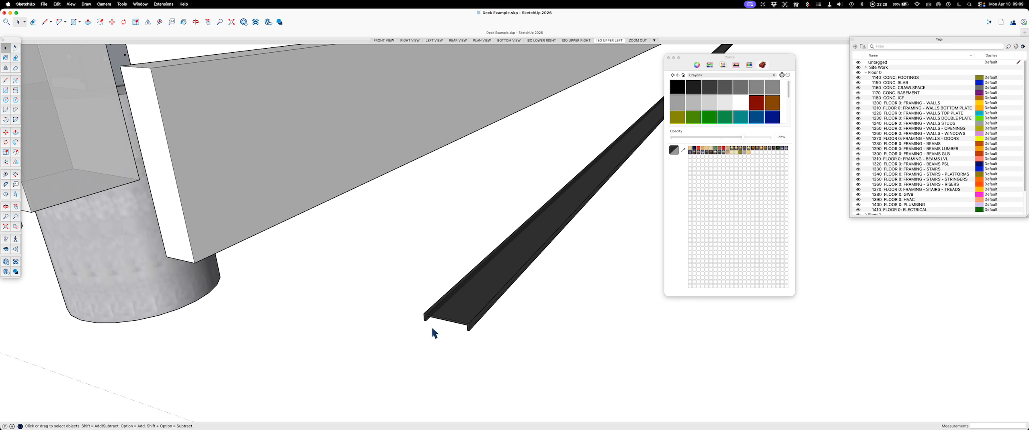
{"action": "scroll", "coordinate": [460, 325], "scroll_direction": "up", "scroll_amount": 5}
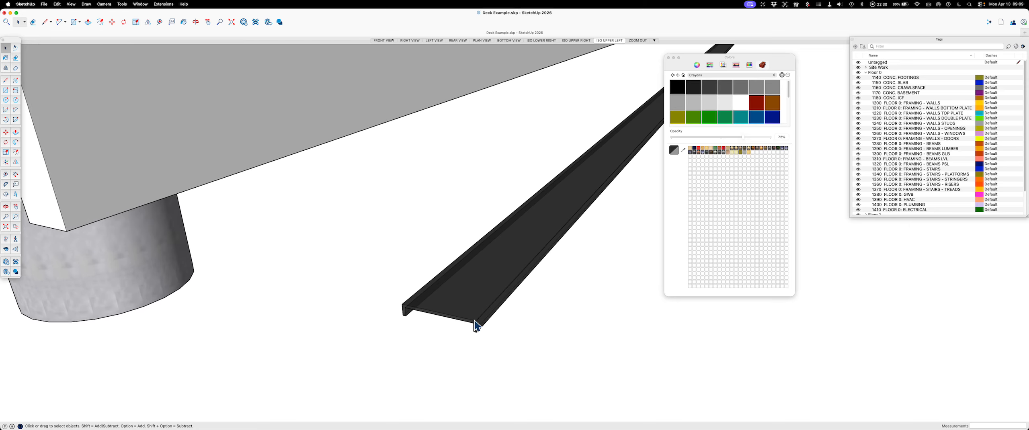
{"action": "scroll", "coordinate": [482, 315], "scroll_direction": "up", "scroll_amount": 3}
{"action": "middle_click_drag", "start_coordinate": [516, 336], "coordinate": [624, 292]}
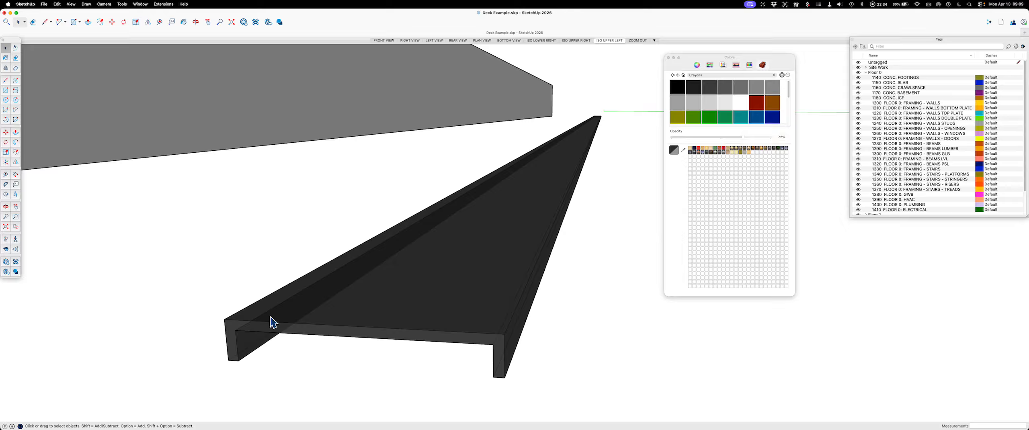
{"action": "scroll", "coordinate": [274, 315], "scroll_direction": "up", "scroll_amount": 3}
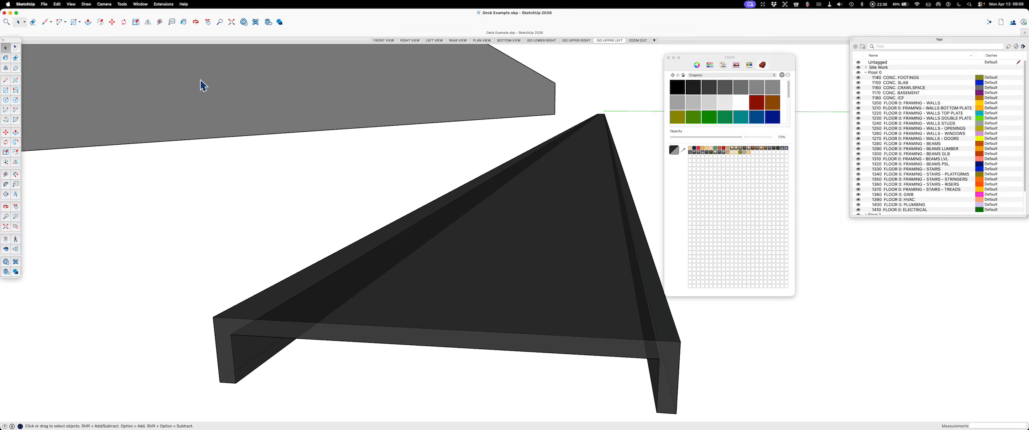
{"action": "left_click", "coordinate": [163, 5]}
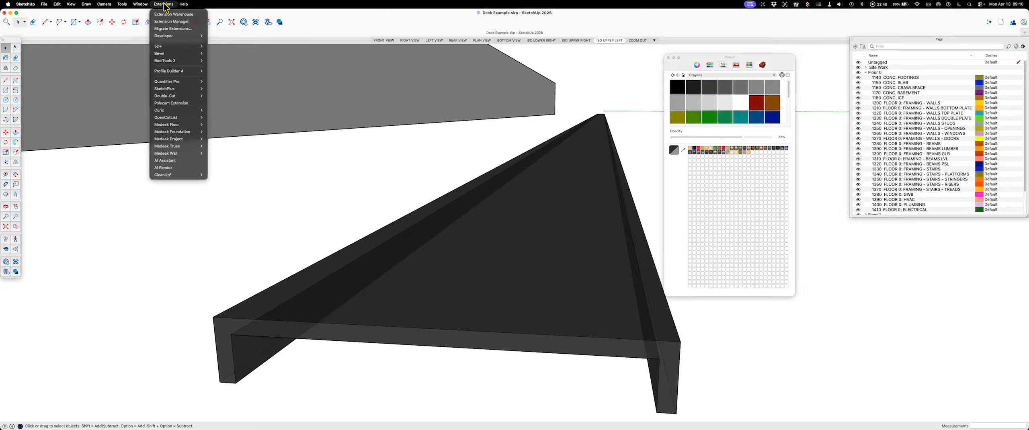
{"action": "mouse_move", "coordinate": [181, 54]}
{"action": "left_click", "coordinate": [222, 55]}
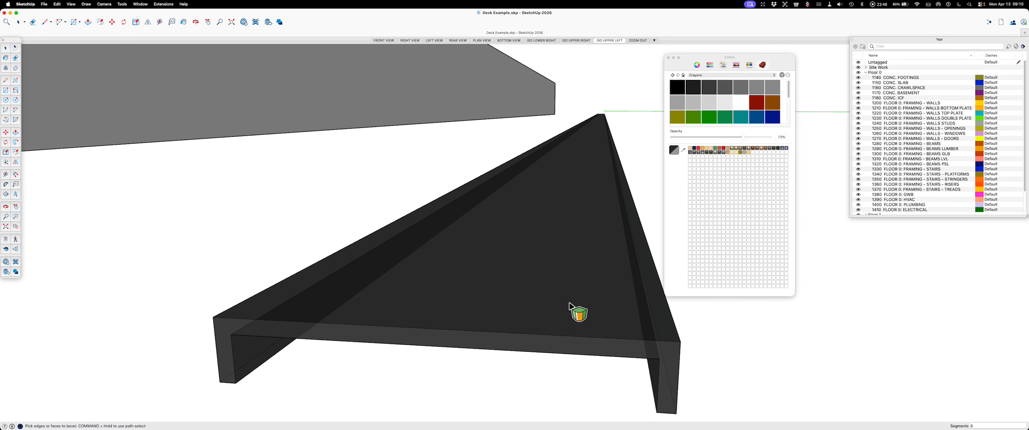
{"action": "scroll", "coordinate": [569, 305], "scroll_direction": "up", "scroll_amount": 10}
{"action": "mouse_move", "coordinate": [513, 295]}
{"action": "middle_mouse_down"}
{"action": "mouse_move", "coordinate": [466, 312]}
{"action": "mouse_move", "coordinate": [477, 323]}
{"action": "middle_mouse_up"}
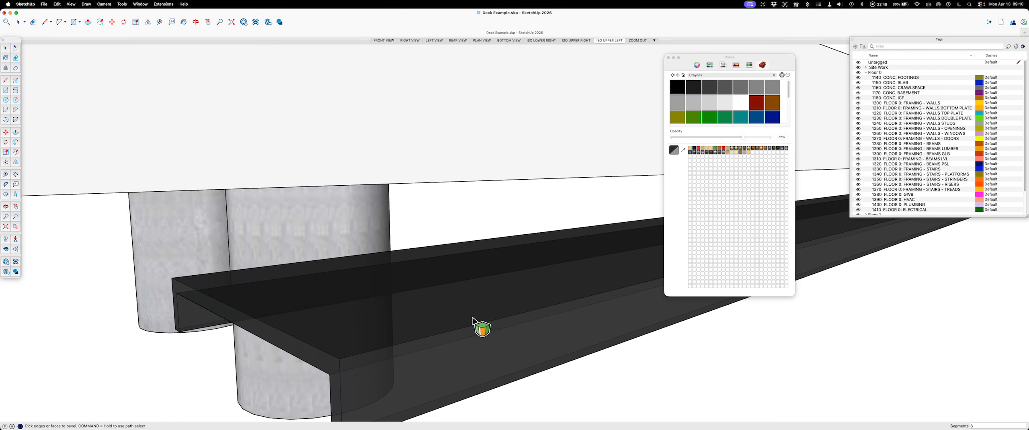
{"action": "key", "text": "space"}
Step: Try to bevel all edges of the channel at once with the Bevel extension, using a very small offset
{"action": "double_click", "coordinate": [494, 323]}
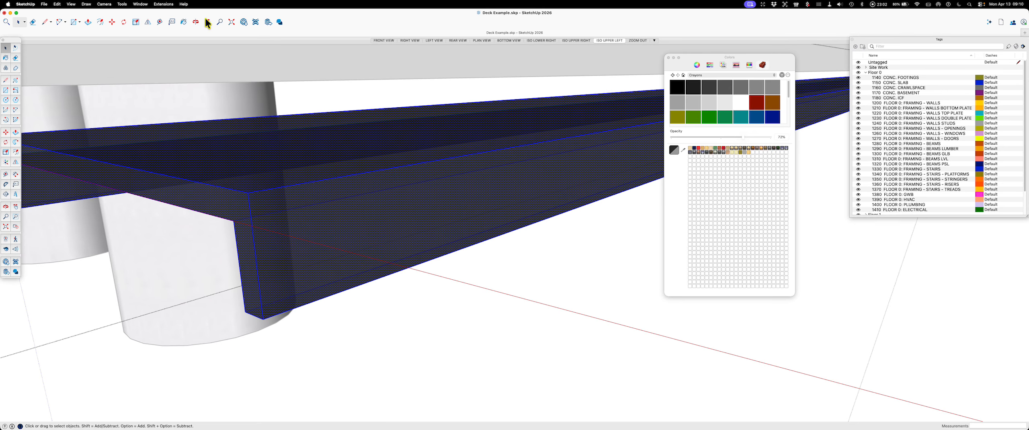
{"action": "left_click", "coordinate": [163, 5]}
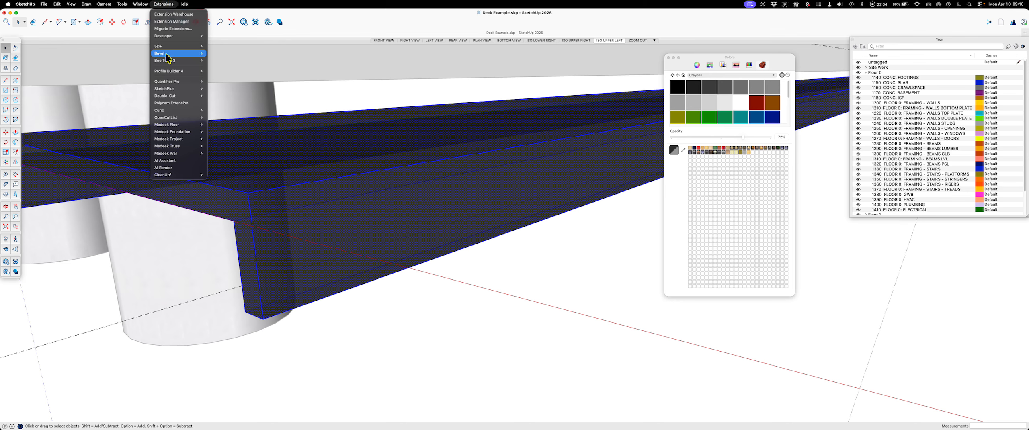
{"action": "mouse_move", "coordinate": [181, 53]}
{"action": "left_click", "coordinate": [225, 54]}
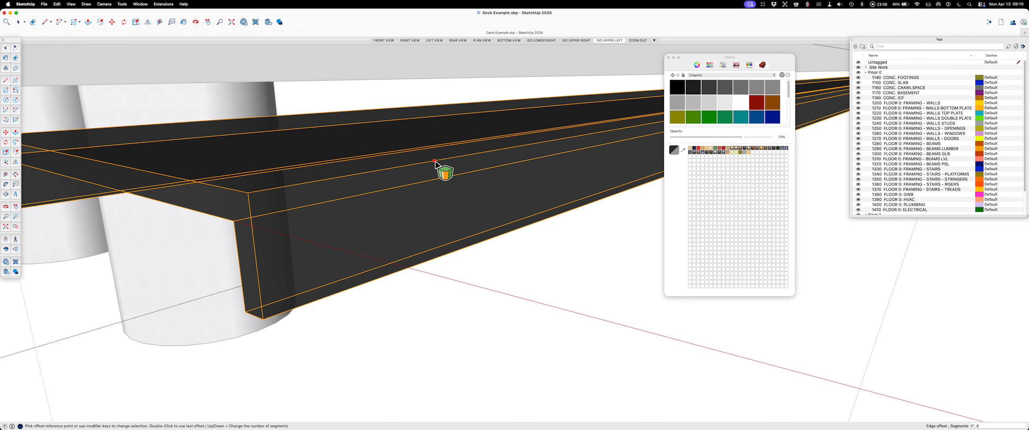
{"action": "left_click", "coordinate": [435, 161]}
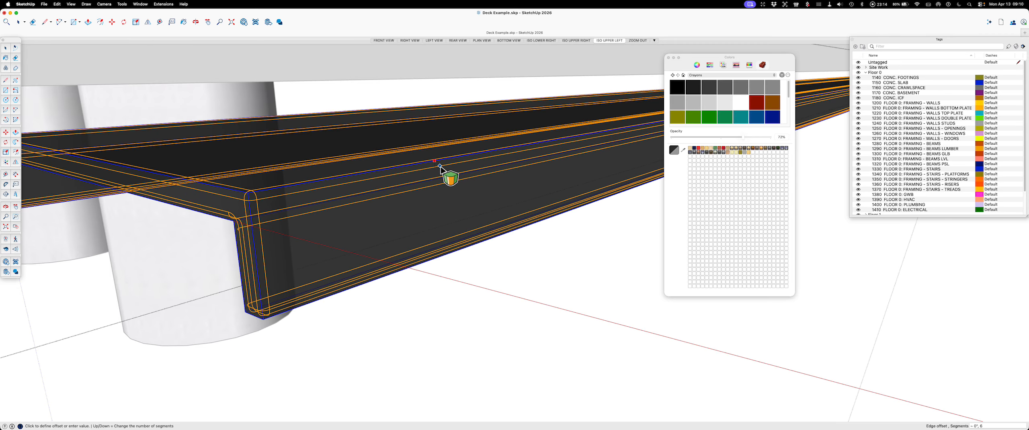
{"action": "left_click", "coordinate": [440, 167]}
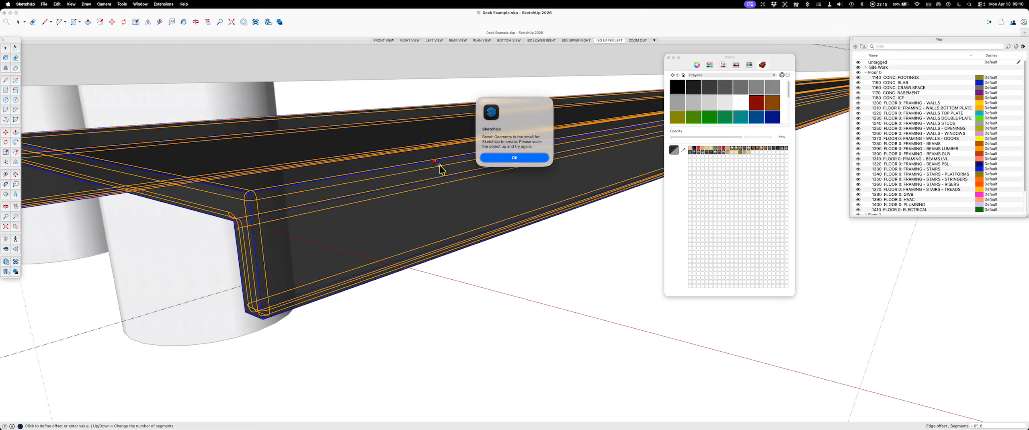
{"action": "left_click", "coordinate": [513, 159]}
Step: Try the bevel on all channel edges again with a larger offset of about 1/16", and leave the tool
{"action": "scroll", "coordinate": [519, 166], "scroll_direction": "up", "scroll_amount": 5}
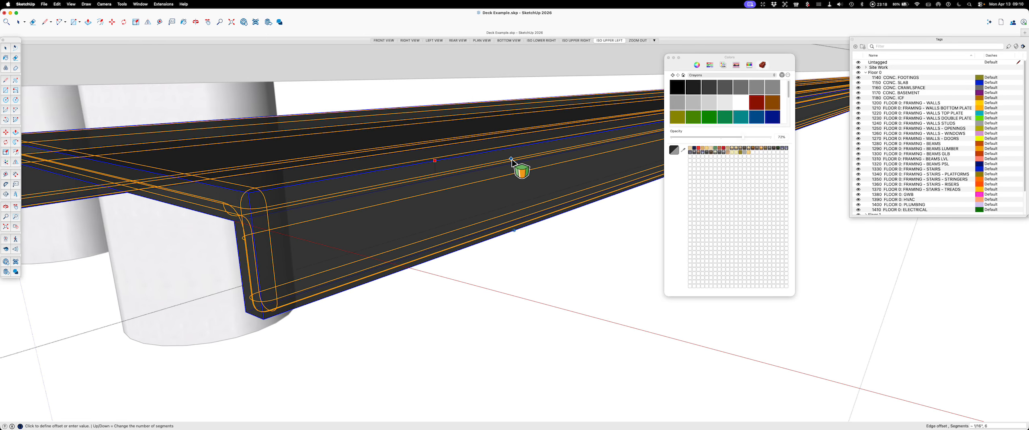
{"action": "mouse_move", "coordinate": [516, 165]}
{"action": "middle_mouse_down"}
{"action": "mouse_move", "coordinate": [532, 184]}
{"action": "mouse_move", "coordinate": [524, 178]}
{"action": "middle_mouse_up"}
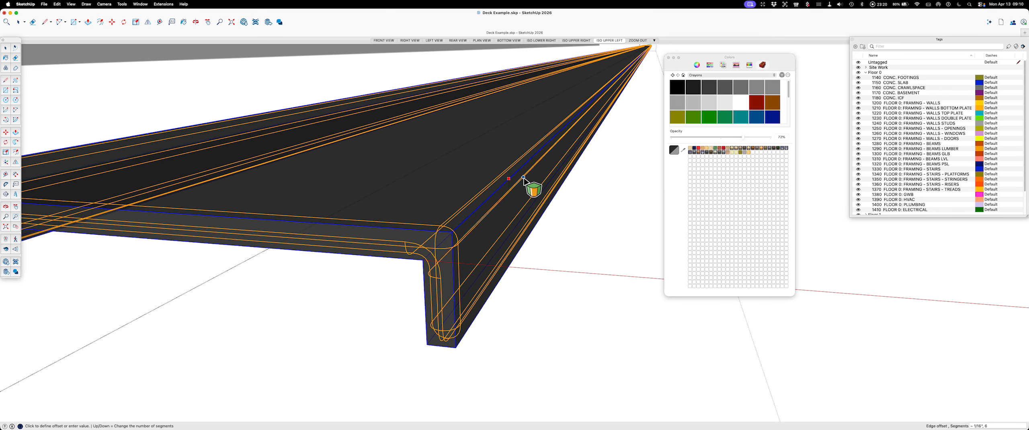
{"action": "left_click", "coordinate": [524, 178]}
{"action": "left_click", "coordinate": [522, 158]}
{"action": "scroll", "coordinate": [531, 168], "scroll_direction": "down", "scroll_amount": 5}
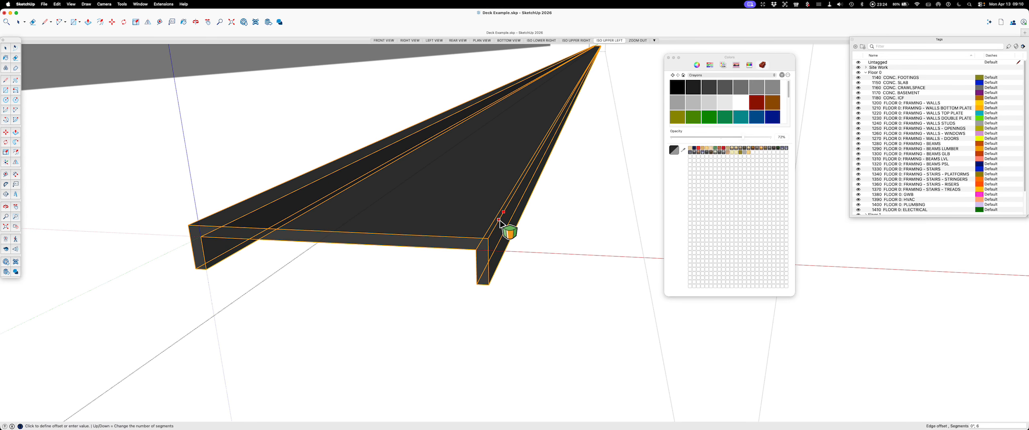
{"action": "key", "text": "Escape"}
{"action": "key", "text": "space"}
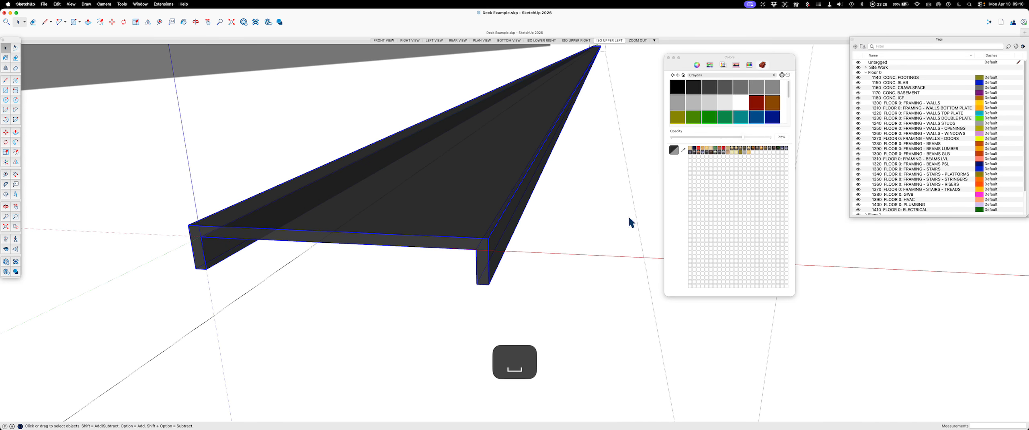
{"action": "left_click", "coordinate": [889, 348]}
Step: Open the channel for editing and bevel one long outer top edge into a small rounded corner with 6 segments
{"action": "scroll", "coordinate": [488, 233], "scroll_direction": "up", "scroll_amount": 5}
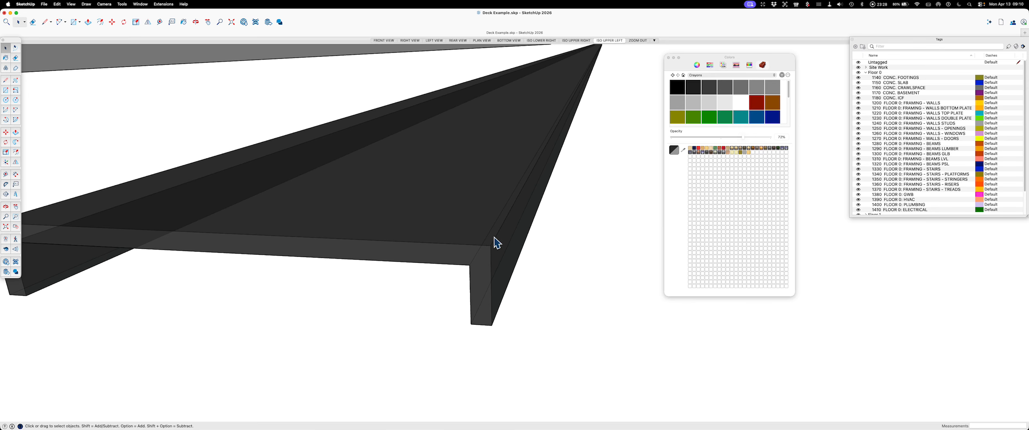
{"action": "scroll", "coordinate": [499, 238], "scroll_direction": "up", "scroll_amount": 2}
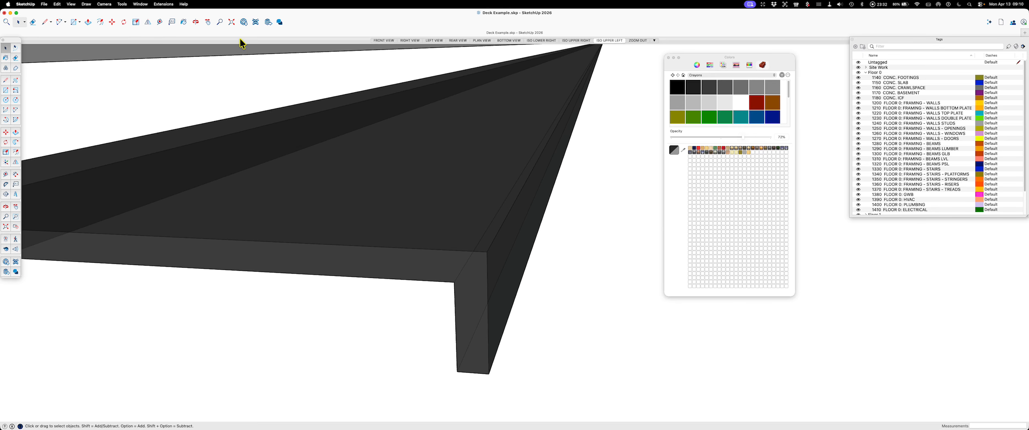
{"action": "double_click", "coordinate": [437, 185]}
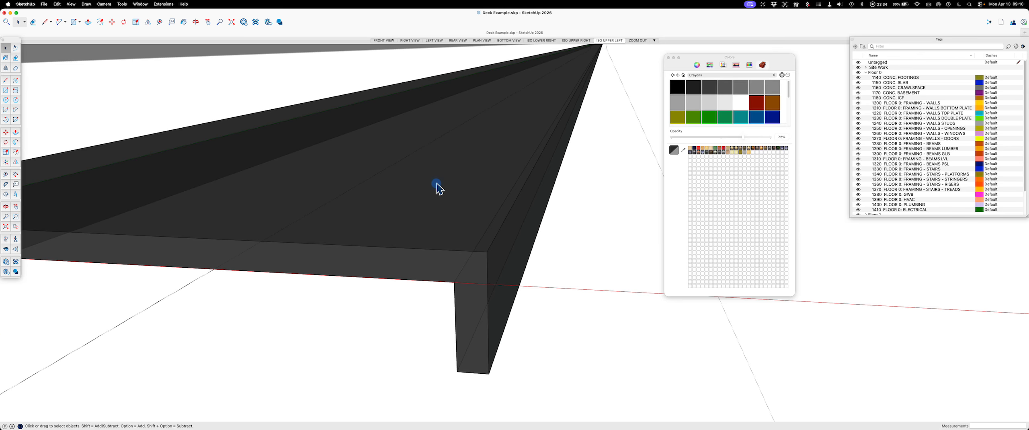
{"action": "left_click", "coordinate": [170, 5]}
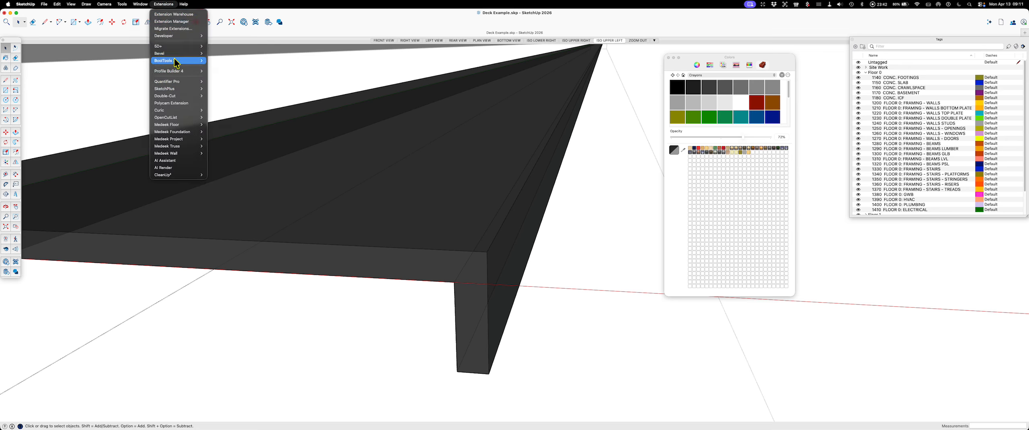
{"action": "mouse_move", "coordinate": [174, 54]}
{"action": "left_click", "coordinate": [220, 53]}
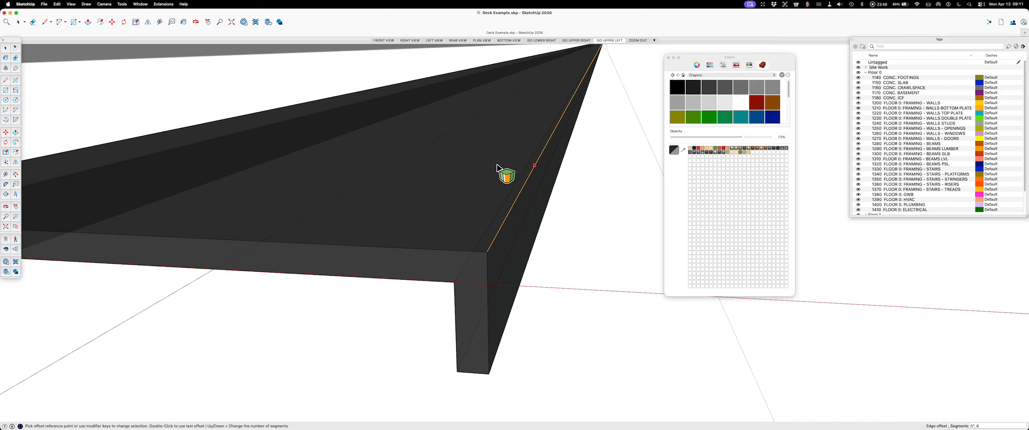
{"action": "left_click", "coordinate": [536, 168]}
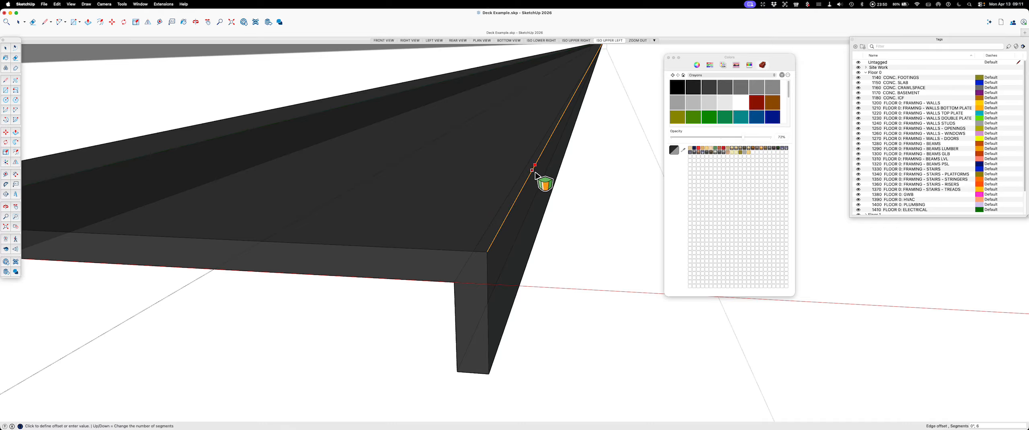
{"action": "left_click", "coordinate": [530, 176]}
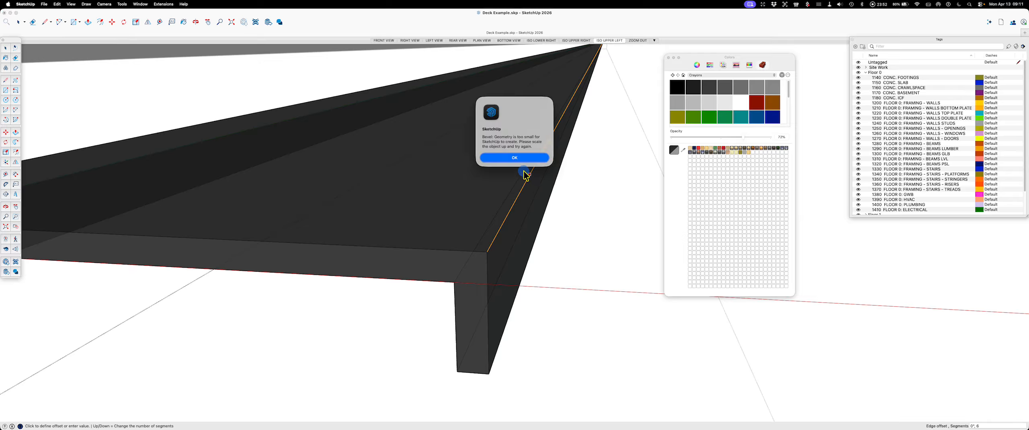
{"action": "left_click", "coordinate": [519, 161]}
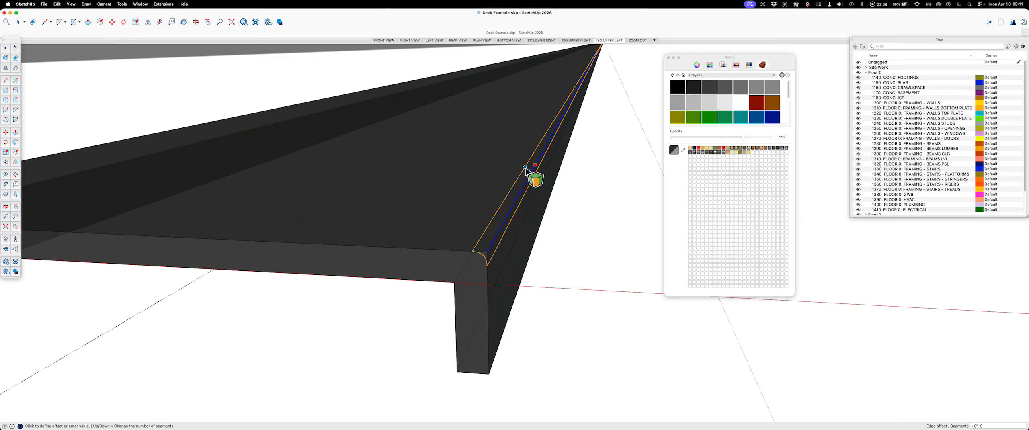
{"action": "left_click", "coordinate": [525, 168]}
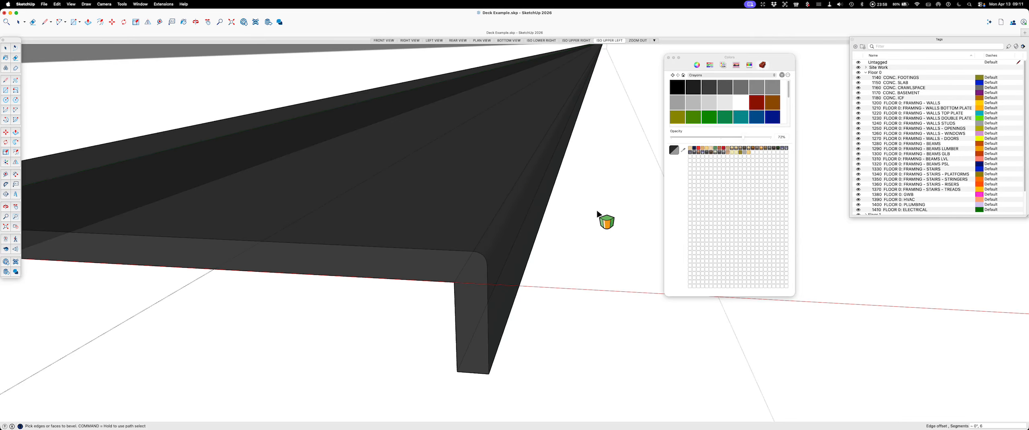
Step: Bevel the opposite long outer top edge of the channel with the same small rounding and stop editing the solid
{"action": "scroll", "coordinate": [598, 219], "scroll_direction": "down", "scroll_amount": 2}
{"action": "middle_click_drag", "start_coordinate": [404, 238], "coordinate": [308, 235]}
{"action": "left_click", "coordinate": [307, 230]}
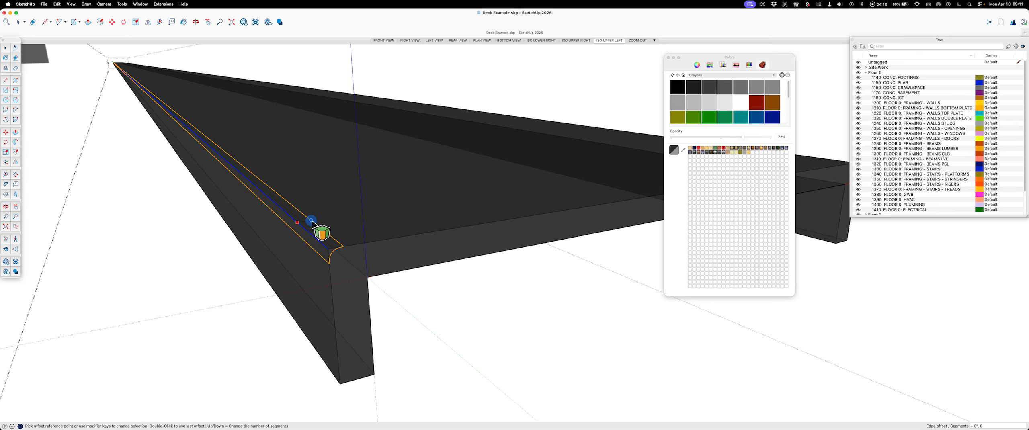
{"action": "left_click", "coordinate": [311, 221]}
{"action": "key", "text": "Escape"}
{"action": "key", "text": "space"}
{"action": "middle_click_drag", "start_coordinate": [596, 304], "coordinate": [427, 236]}
{"action": "middle_click_drag", "start_coordinate": [370, 268], "coordinate": [466, 253]}
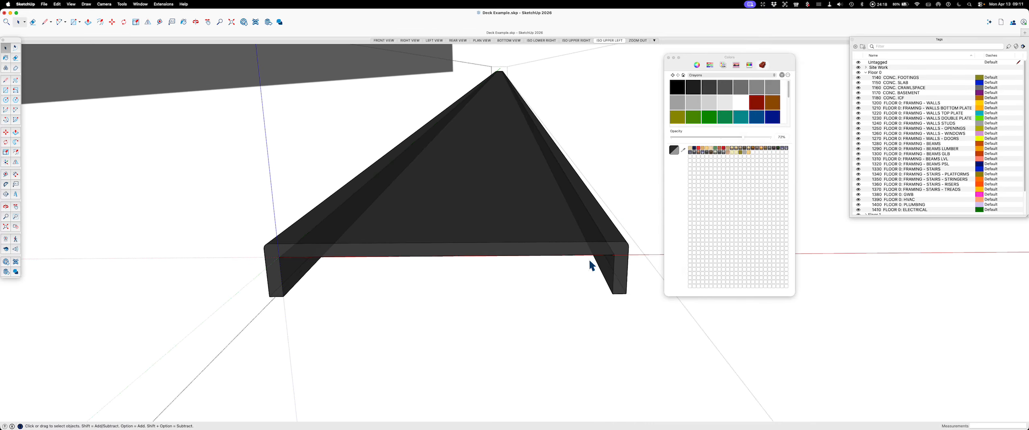
{"action": "middle_click_drag", "start_coordinate": [397, 241], "coordinate": [494, 233]}
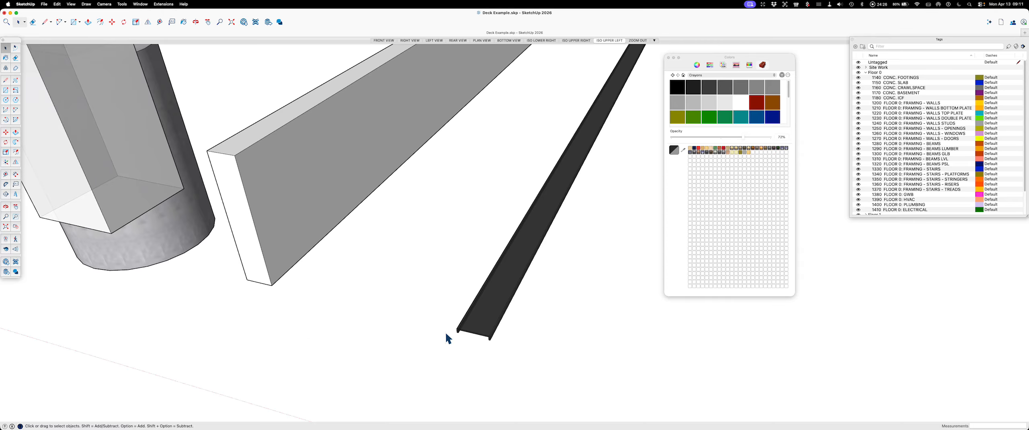
{"action": "scroll", "coordinate": [483, 335], "scroll_direction": "up", "scroll_amount": 5}
{"action": "scroll", "coordinate": [523, 347], "scroll_direction": "up", "scroll_amount": 2}
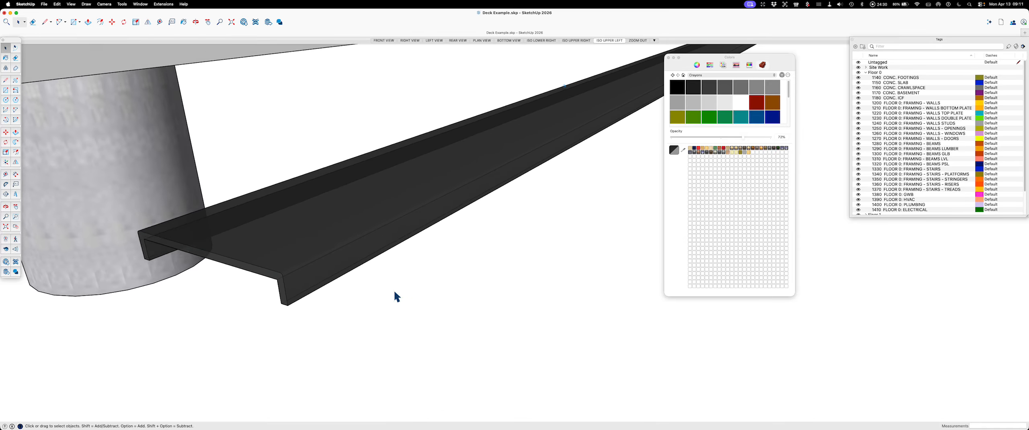
Step: Draw a 12' by 3.5" rectangle flat on the ground in the open area beside the finished channel
{"action": "scroll", "coordinate": [281, 286], "scroll_direction": "up", "scroll_amount": 5}
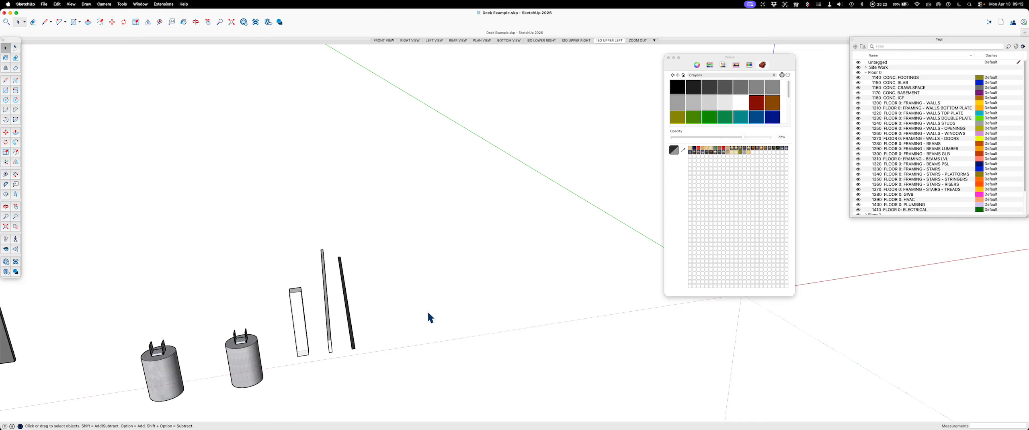
{"action": "left_click", "coordinate": [73, 23]}
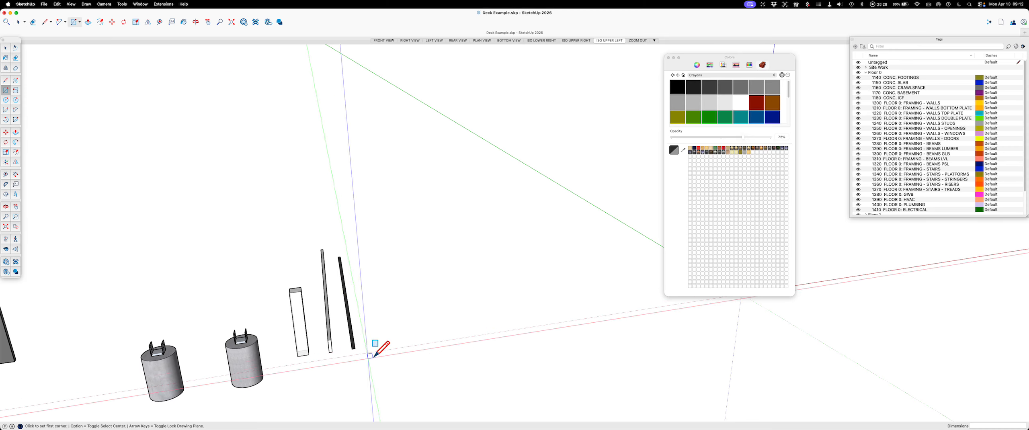
{"action": "left_click", "coordinate": [395, 325]}
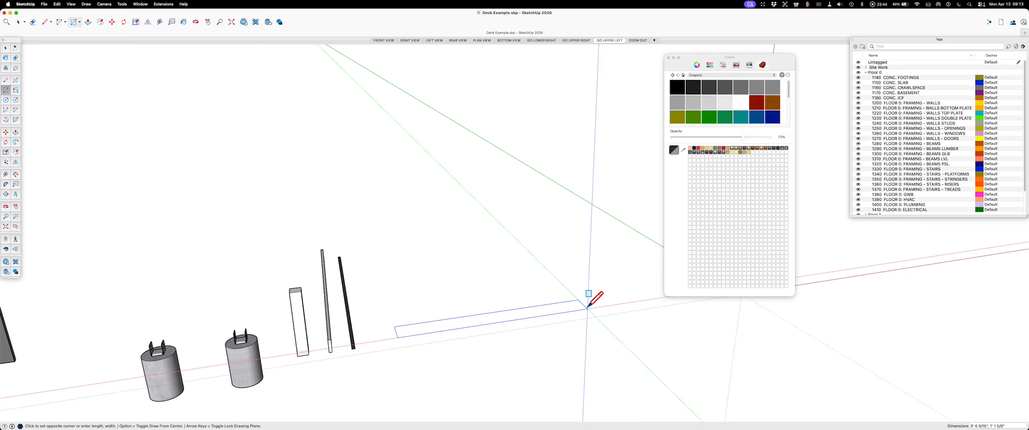
{"action": "type", "text": "12'"}
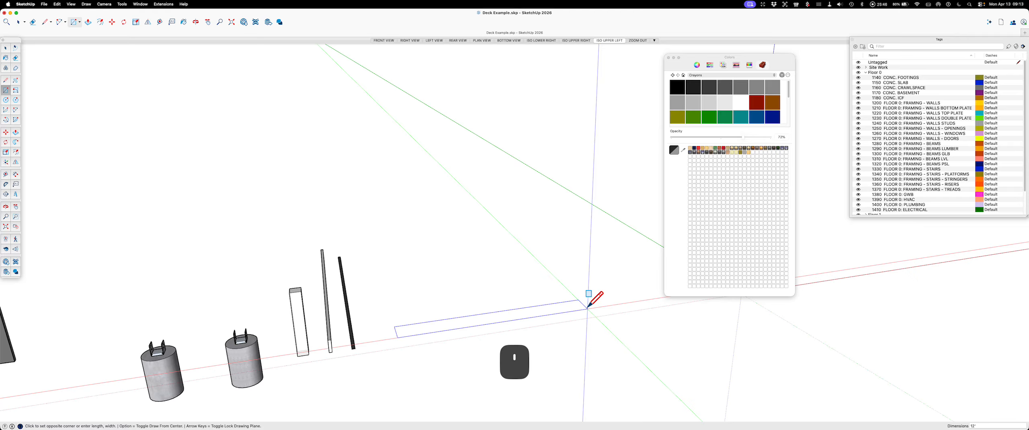
{"action": "type", "text": ",3.5"}
{"action": "key", "text": "Return"}
{"action": "scroll", "coordinate": [448, 305], "scroll_direction": "up", "scroll_amount": 8}
{"action": "key", "text": "space"}
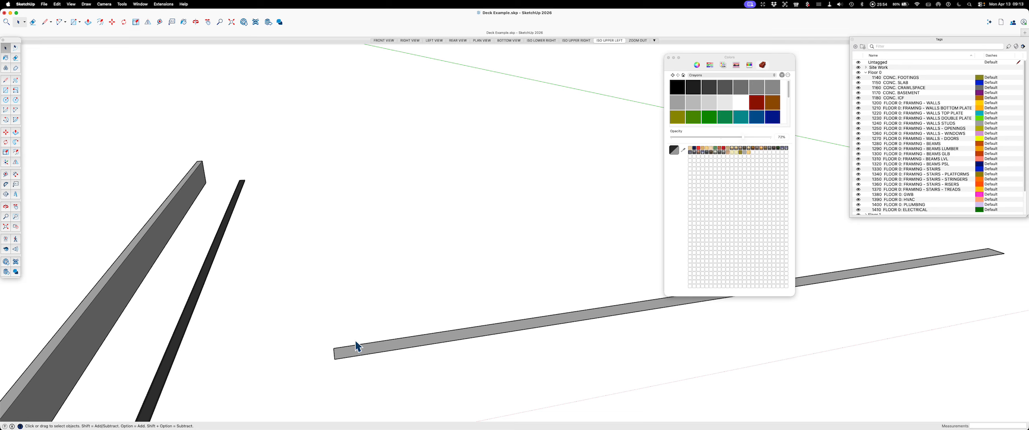
Step: Push/Pull the rectangle up 9.25" to form a solid beam
{"action": "key", "text": "p"}
{"action": "left_click", "coordinate": [358, 352]}
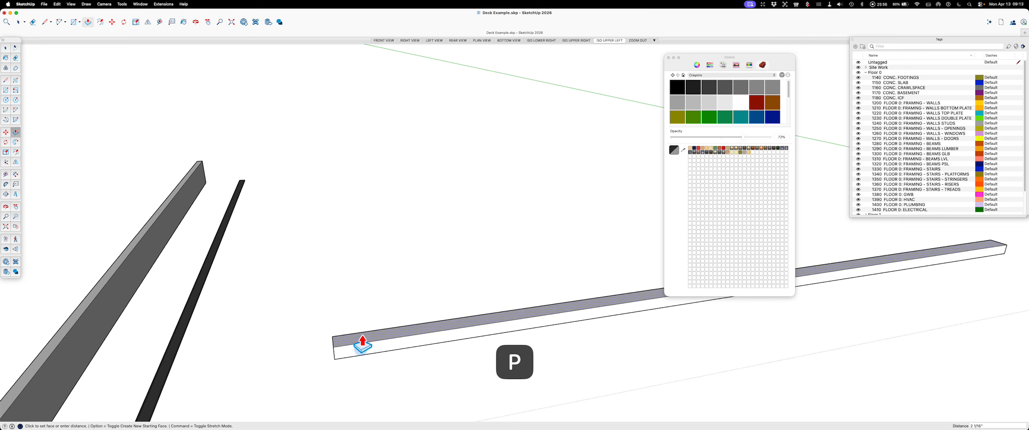
{"action": "type", "text": "9.25"}
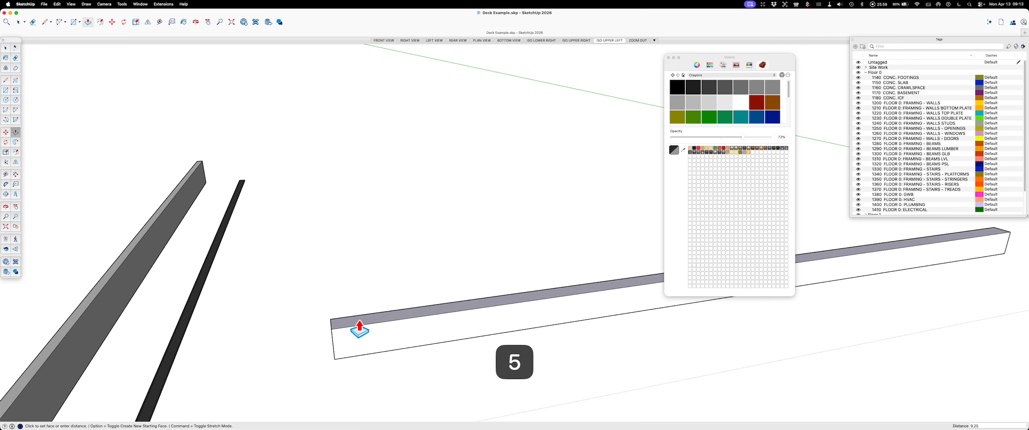
{"action": "key", "text": "Return"}
{"action": "key", "text": "space"}
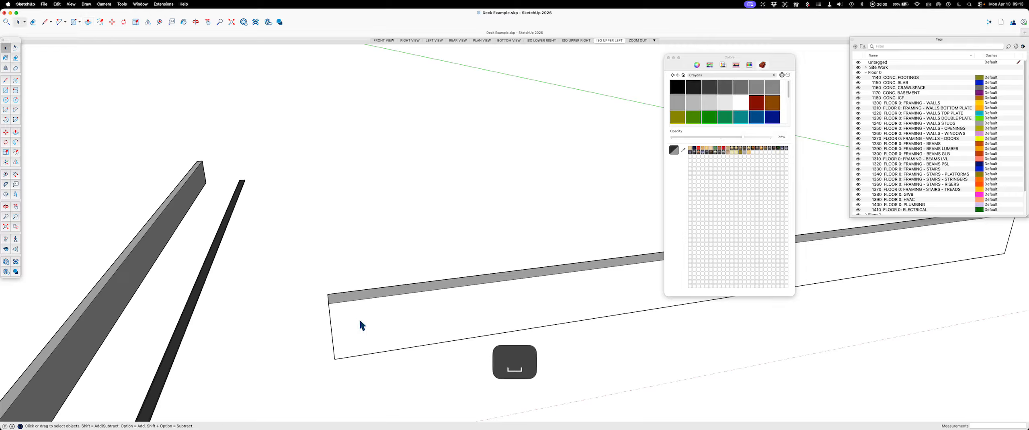
Step: Select all the connected faces and edges of the beam and make them a group
{"action": "left_click", "coordinate": [376, 312]}
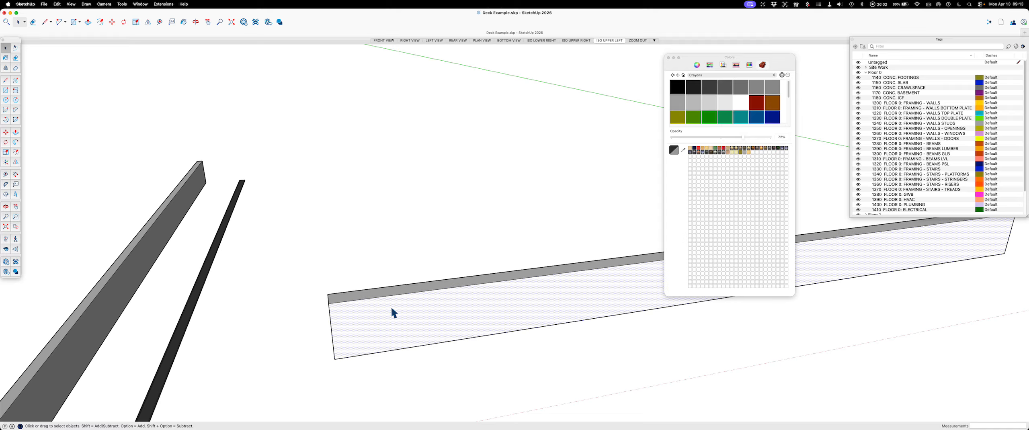
{"action": "left_click", "coordinate": [385, 241]}
{"action": "double_click", "coordinate": [410, 298]}
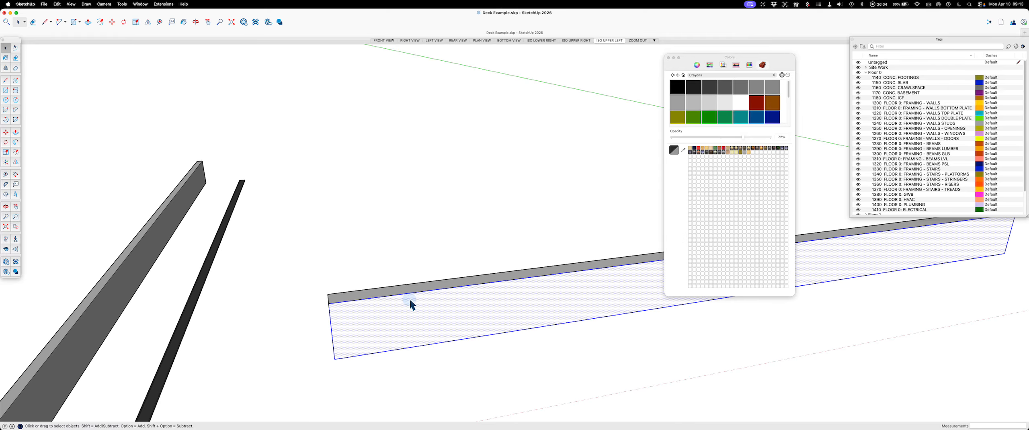
{"action": "left_click", "coordinate": [402, 221]}
{"action": "triple_click", "coordinate": [437, 302]}
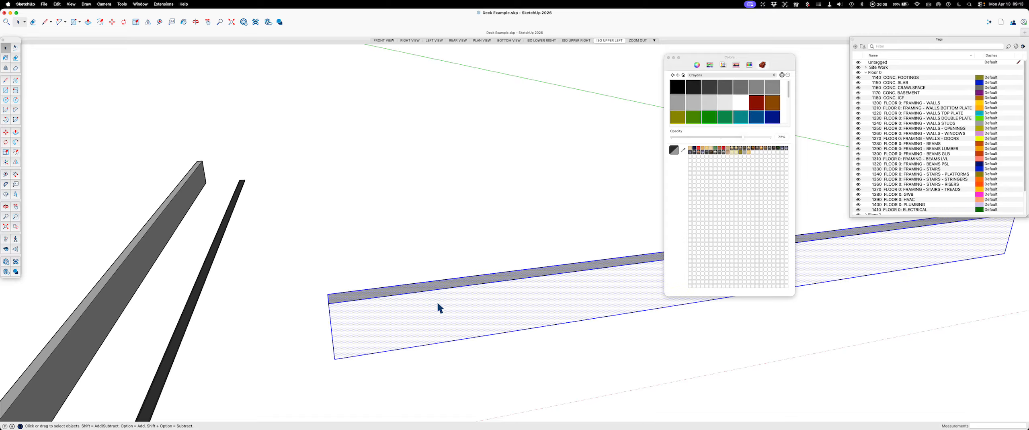
{"action": "key", "text": "g"}
{"action": "middle_click_drag", "start_coordinate": [347, 328], "coordinate": [314, 269]}
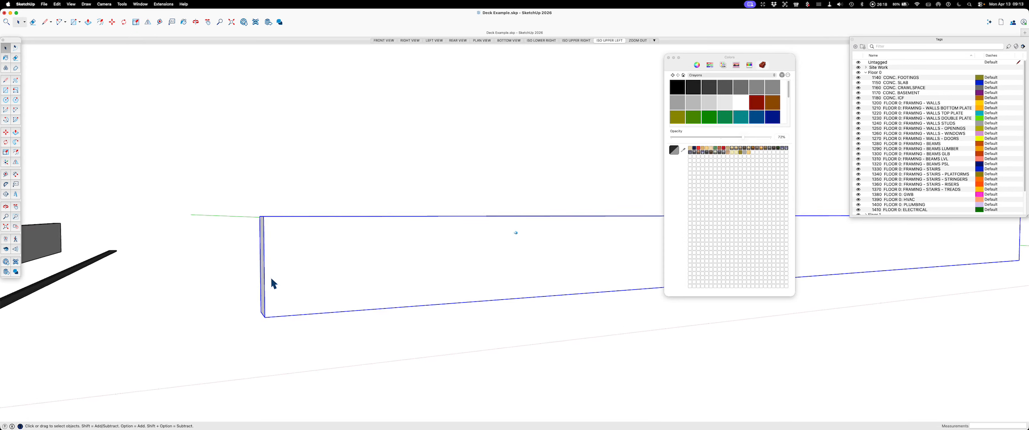
{"action": "left_click", "coordinate": [257, 170]}
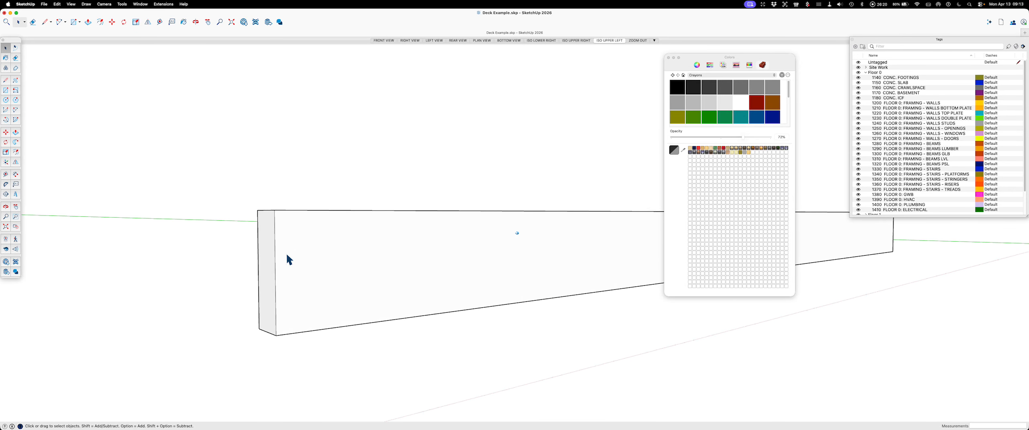
{"action": "scroll", "coordinate": [266, 283], "scroll_direction": "up", "scroll_amount": 4}
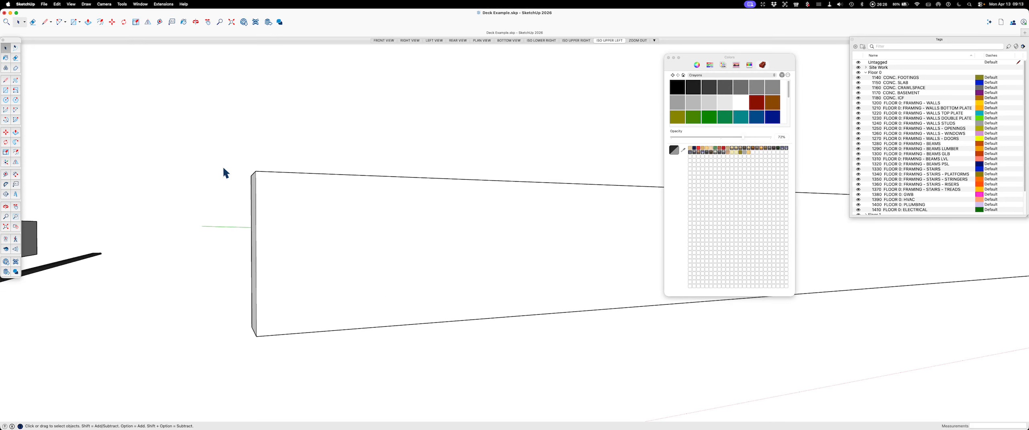
{"action": "left_click", "coordinate": [274, 195]}
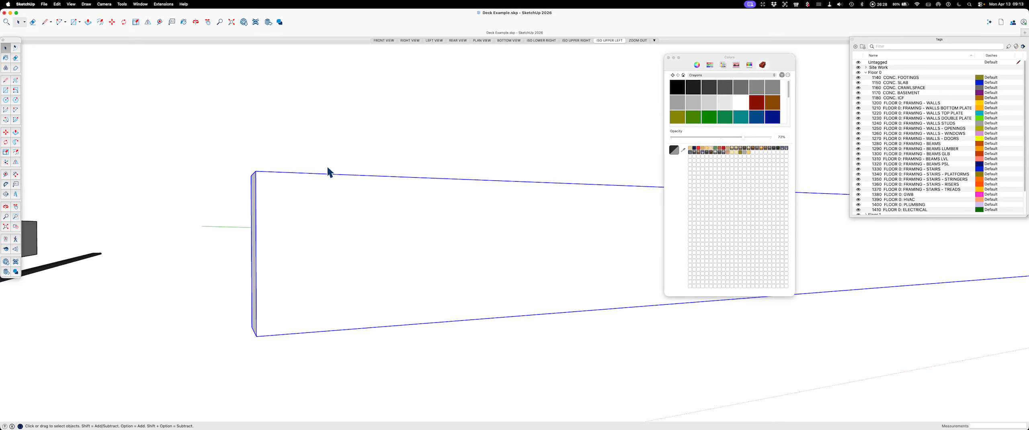
{"action": "key", "text": "space"}
{"action": "left_click", "coordinate": [422, 123]}
{"action": "key", "text": "l"}
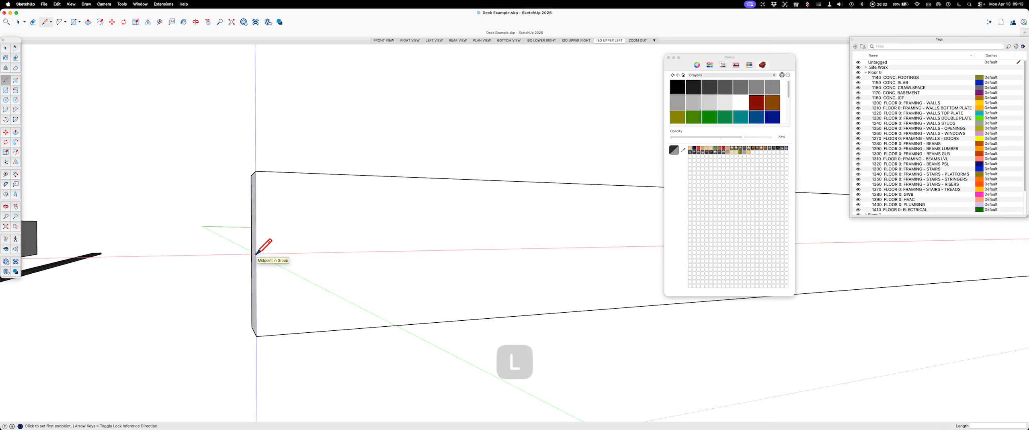
{"action": "left_click", "coordinate": [256, 253]}
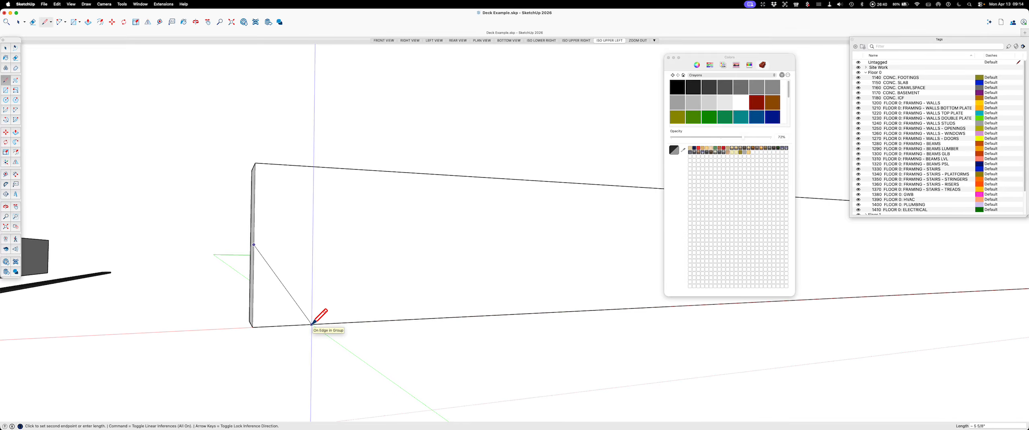
{"action": "key", "text": "Escape"}
{"action": "key", "text": "space"}
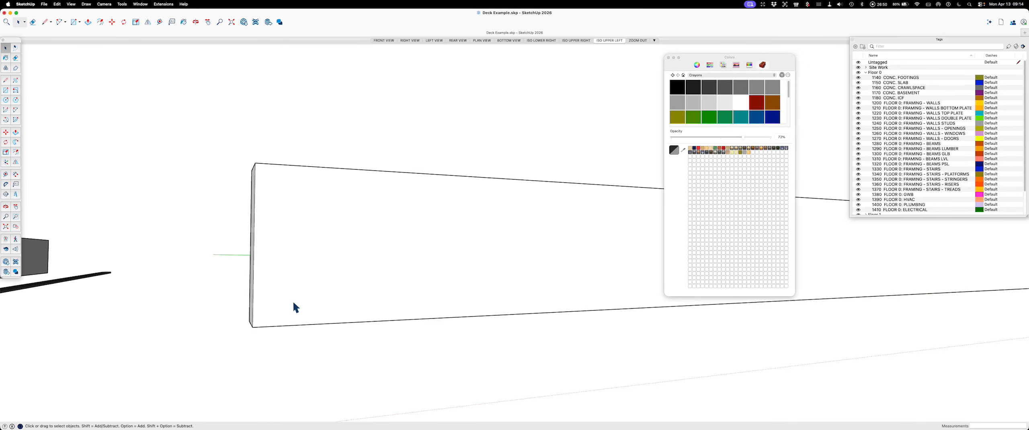
Step: Place a lengthwise guide on the beam's side face, offset from the bottom edge to the midpoint of the beam's end edge
{"action": "key", "text": "t"}
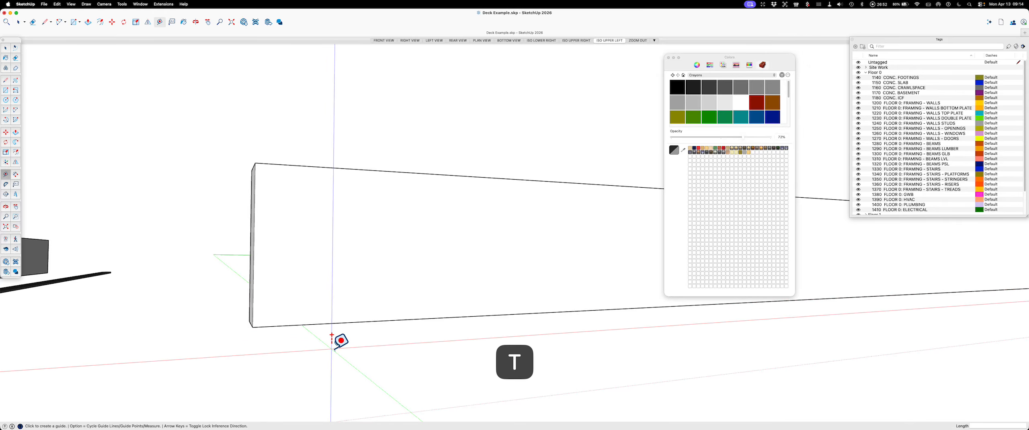
{"action": "left_click", "coordinate": [285, 326]}
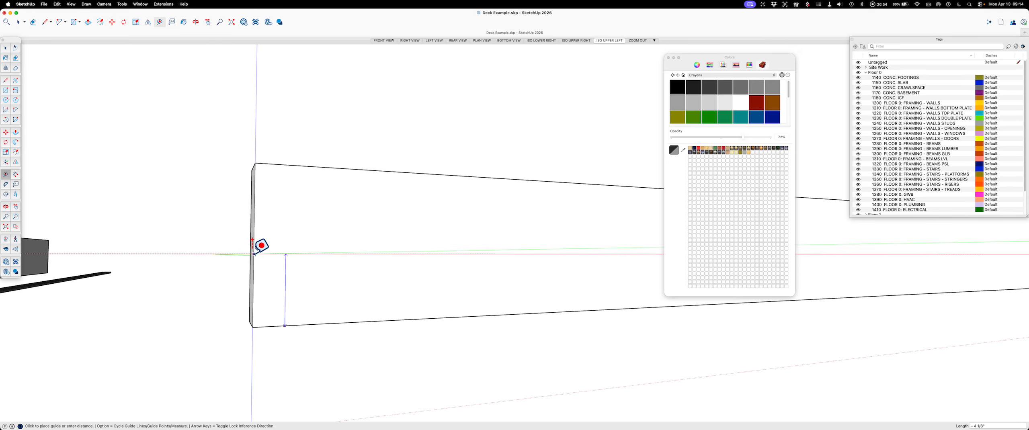
{"action": "left_click", "coordinate": [254, 244]}
{"action": "key", "text": "space"}
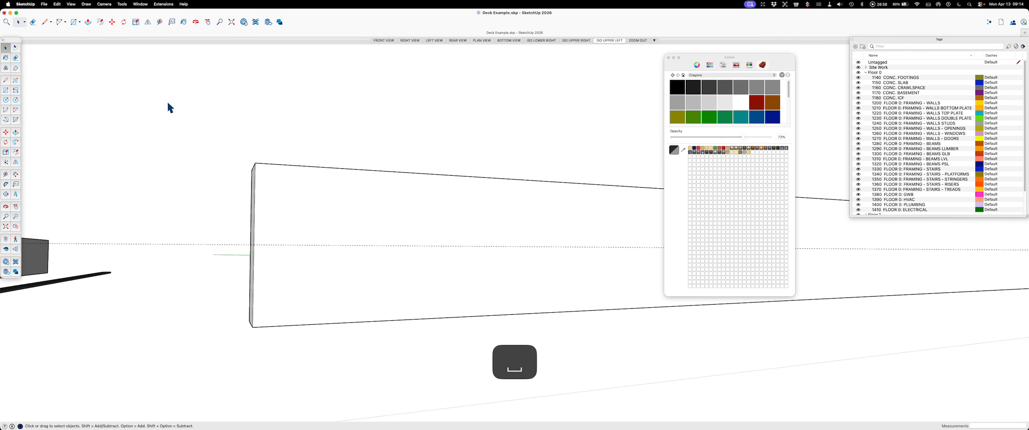
Step: Place a vertical guide on the beam's side face, 2" in from its end edge
{"action": "key", "text": "t"}
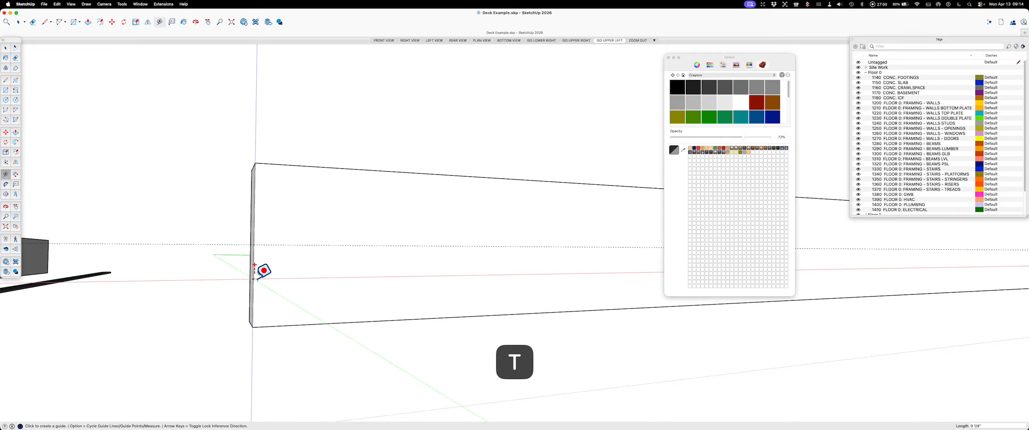
{"action": "left_click", "coordinate": [253, 310]}
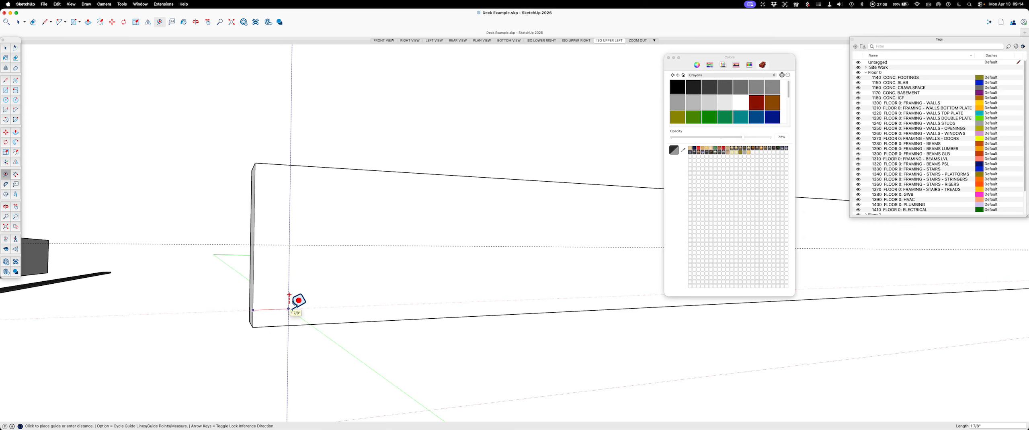
{"action": "type", "text": "2"}
{"action": "key", "text": "Return"}
{"action": "key", "text": "space"}
Step: Draw a diagonal line from the 2" guide at the beam's bottom edge up to the midpoint of the end edge
{"action": "key", "text": "l"}
{"action": "left_click", "coordinate": [290, 324]}
{"action": "left_click", "coordinate": [260, 243]}
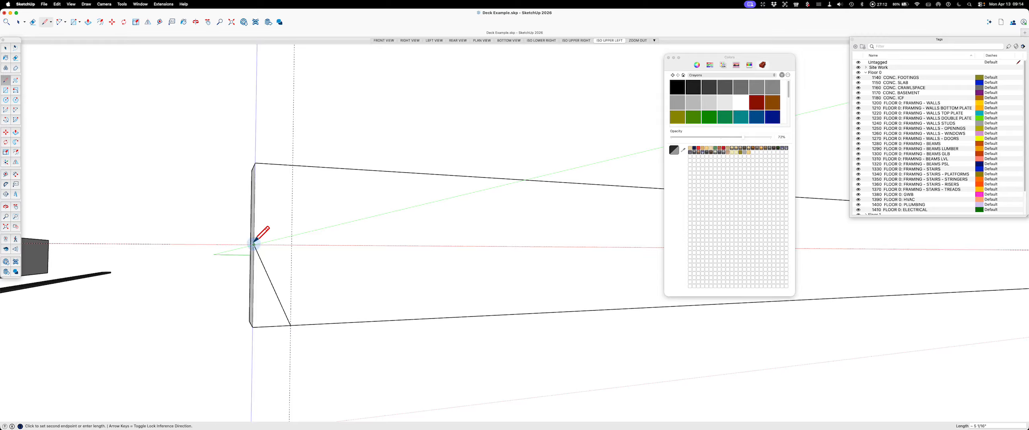
{"action": "key", "text": "Escape"}
{"action": "key", "text": "space"}
Step: Cut the diagonal line and paste it in place inside the beam group
{"action": "left_click", "coordinate": [265, 270]}
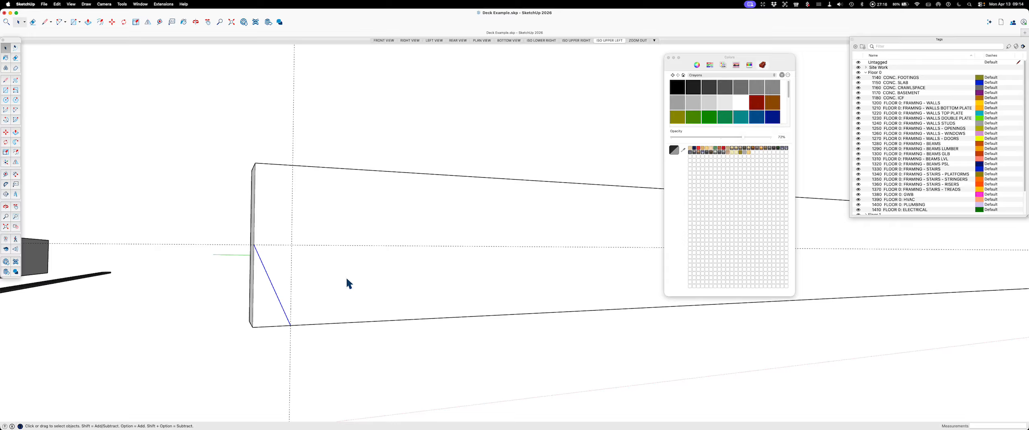
{"action": "key", "text": "super+x"}
{"action": "double_click", "coordinate": [347, 279]}
{"action": "double_click", "coordinate": [347, 279]}
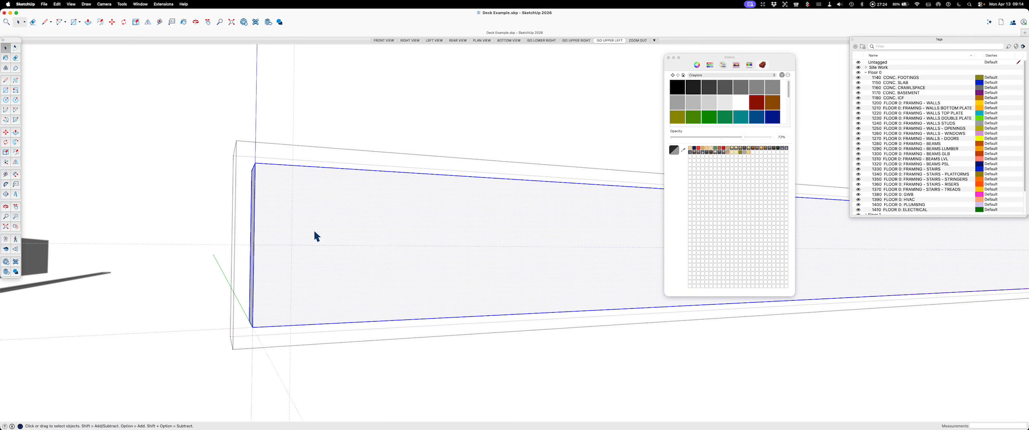
{"action": "left_click", "coordinate": [57, 4]}
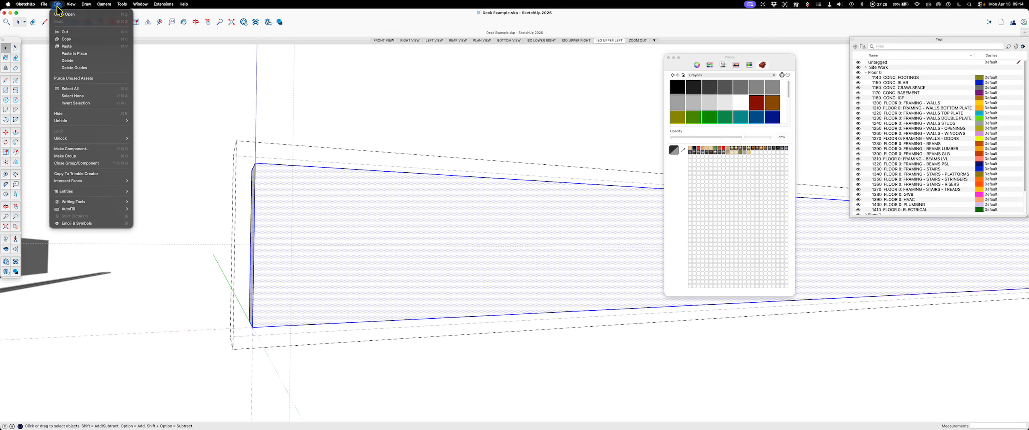
{"action": "left_click", "coordinate": [73, 56]}
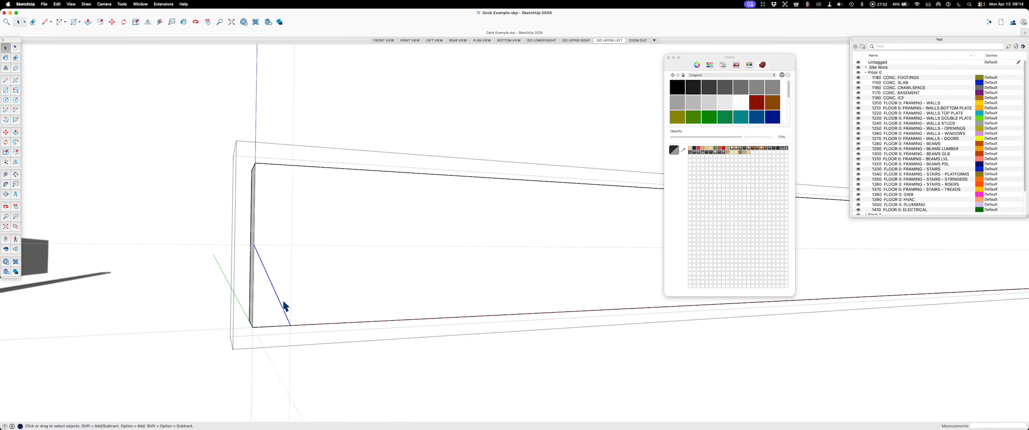
Step: Push/Pull the triangular corner through the beam's thickness to cut it away and close the group
{"action": "scroll", "coordinate": [261, 282], "scroll_direction": "up", "scroll_amount": 2}
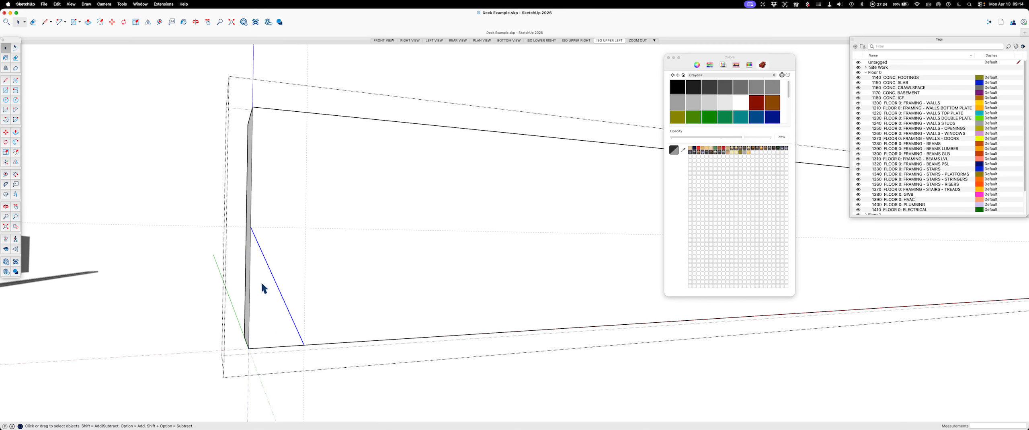
{"action": "key", "text": "p"}
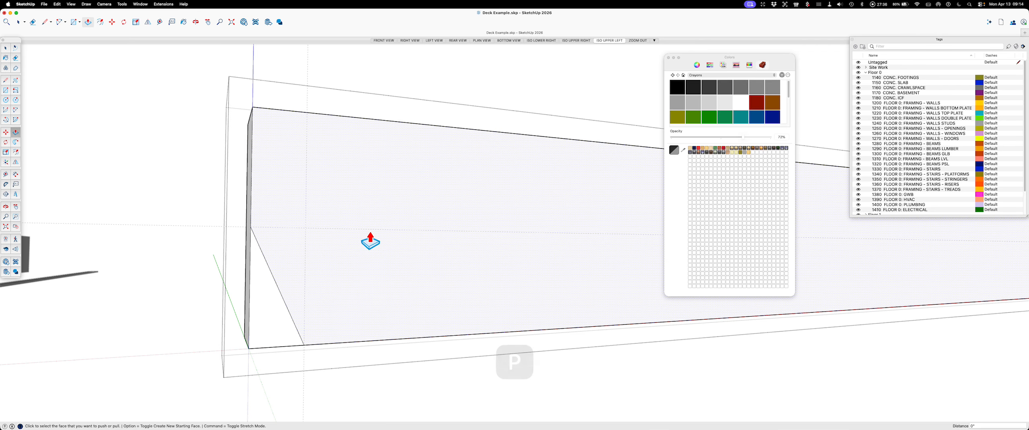
{"action": "left_click", "coordinate": [267, 314]}
{"action": "left_click", "coordinate": [248, 287]}
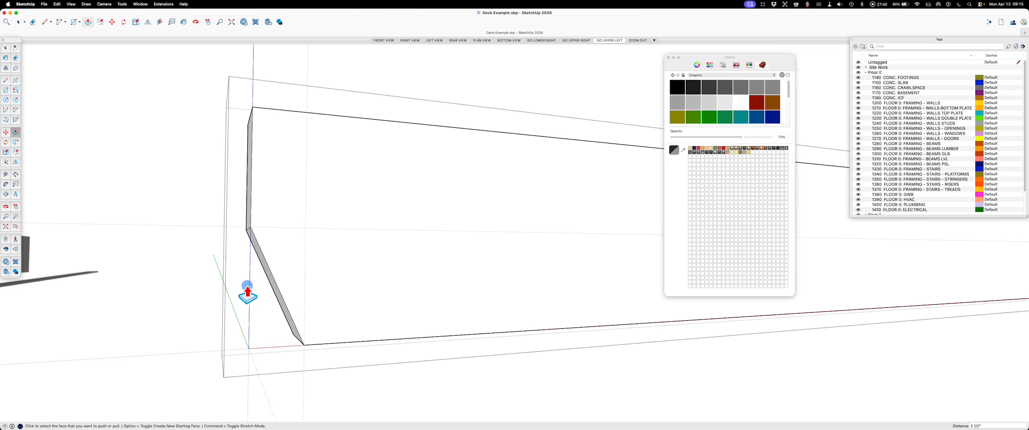
{"action": "key", "text": "Escape"}
{"action": "key", "text": "space"}
{"action": "left_click", "coordinate": [182, 207]}
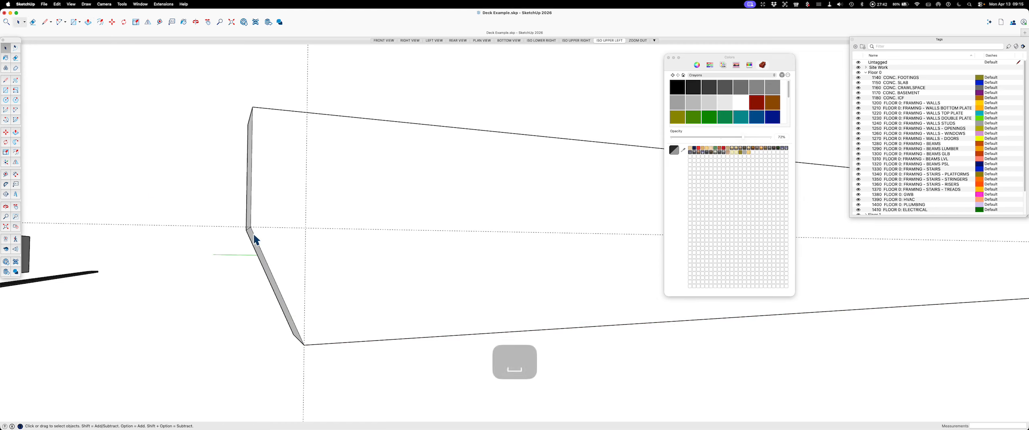
Step: Undo the corner cut and the paste so the diagonal line is back outside the beam group
{"action": "key", "text": "super+z"}
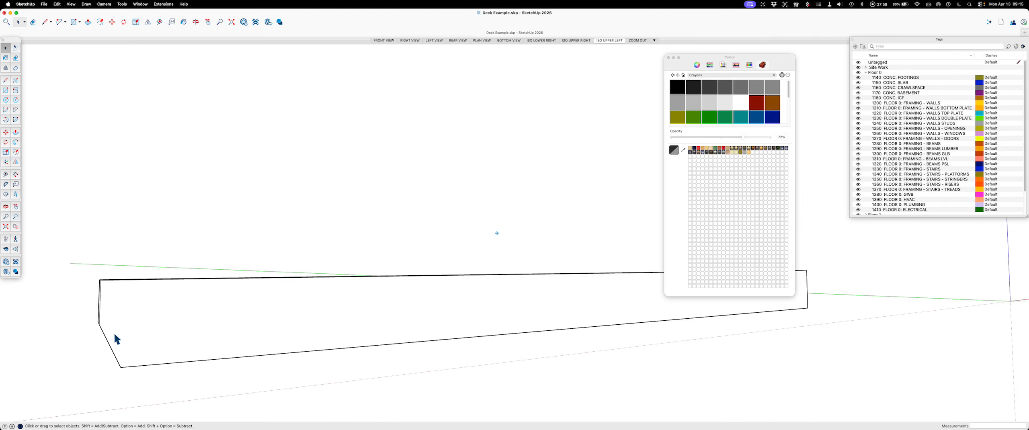
{"action": "key", "text": "super+z"}
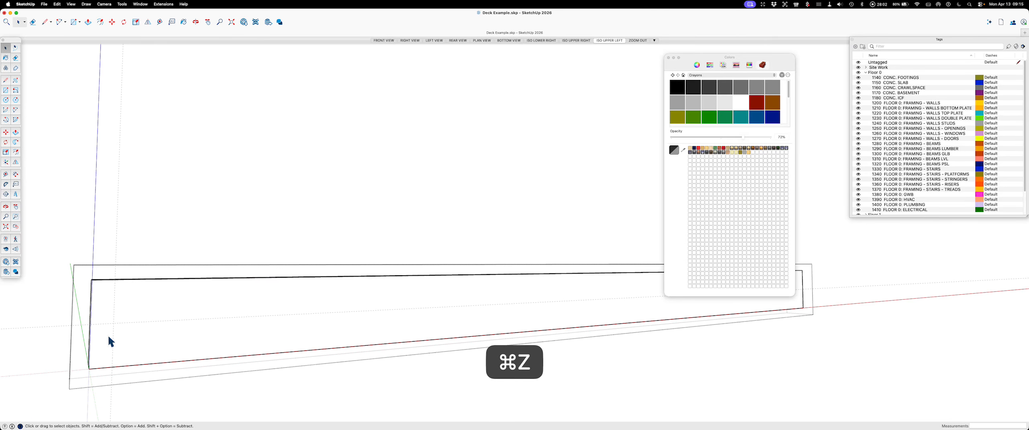
{"action": "key", "text": "super+z"}
{"action": "key", "text": "super+z"}
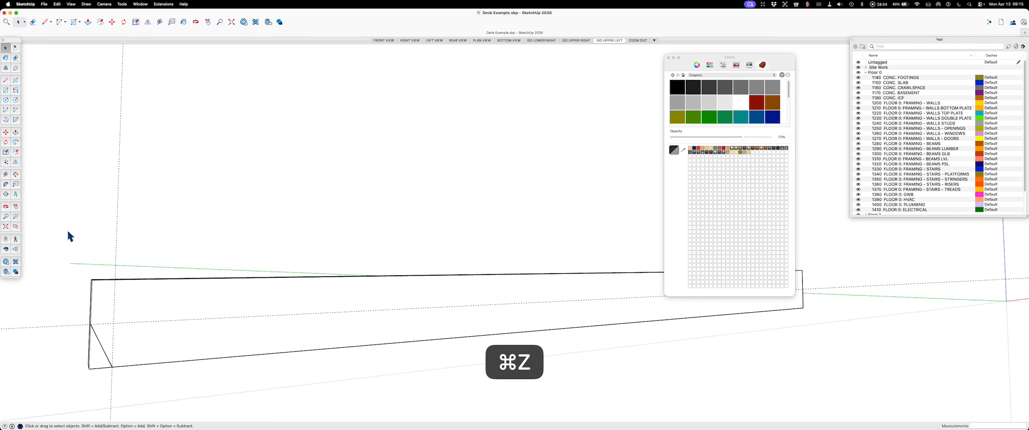
Step: Mirror a copy of the diagonal line to the beam's opposite end with the Flip tool, using the midpoint of the beam's length
{"action": "left_click", "coordinate": [103, 215]}
{"action": "middle_click_drag", "start_coordinate": [97, 225], "coordinate": [132, 337]}
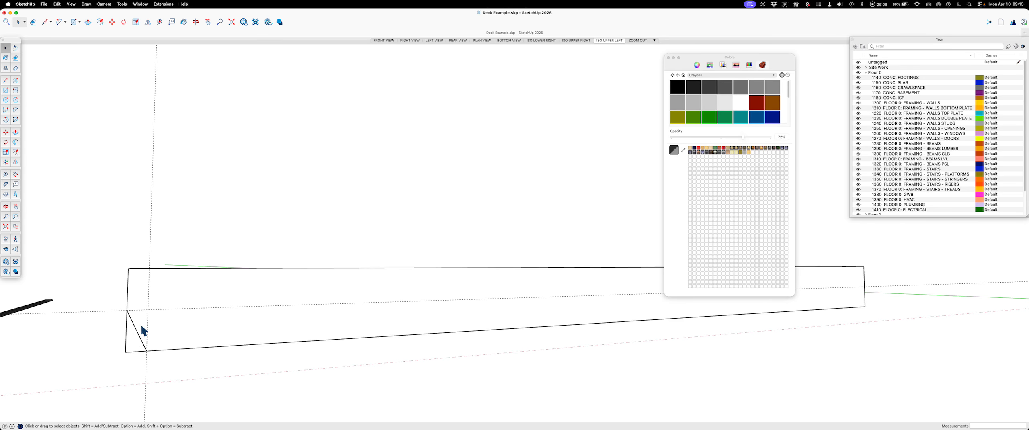
{"action": "left_click", "coordinate": [133, 323]}
{"action": "key", "text": "shift+f"}
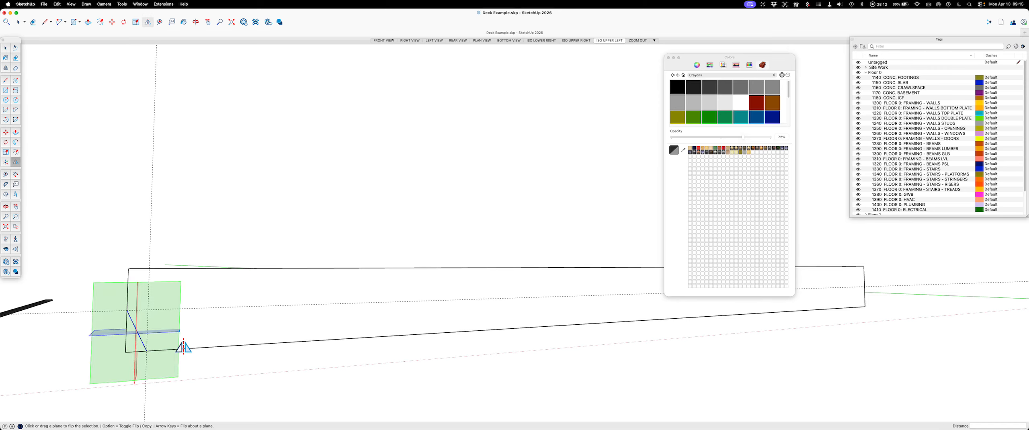
{"action": "middle_click_drag", "start_coordinate": [183, 344], "coordinate": [100, 359]}
{"action": "left_click", "coordinate": [97, 344]}
{"action": "left_click_drag", "start_coordinate": [97, 344], "coordinate": [314, 267]}
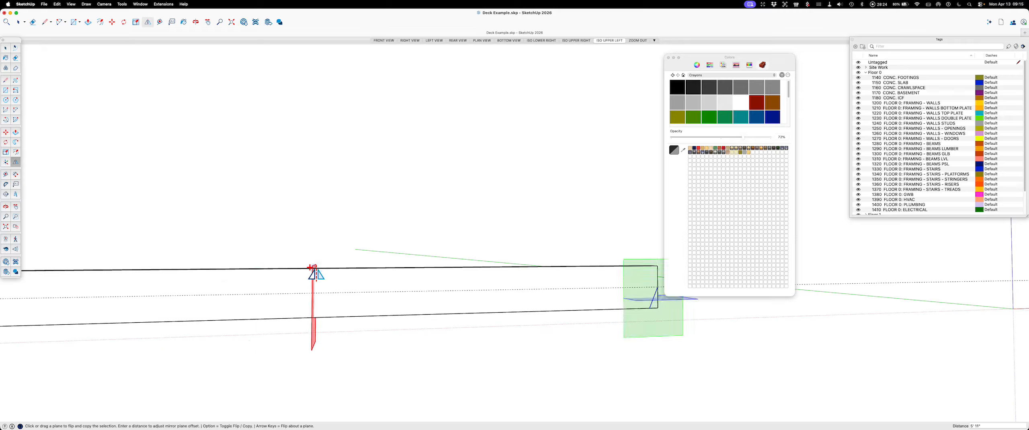
{"action": "key", "text": "Escape"}
{"action": "key", "text": "space"}
Step: Cut both diagonal lines together and paste them in place inside the beam group
{"action": "scroll", "coordinate": [644, 311], "scroll_direction": "down", "scroll_amount": 4}
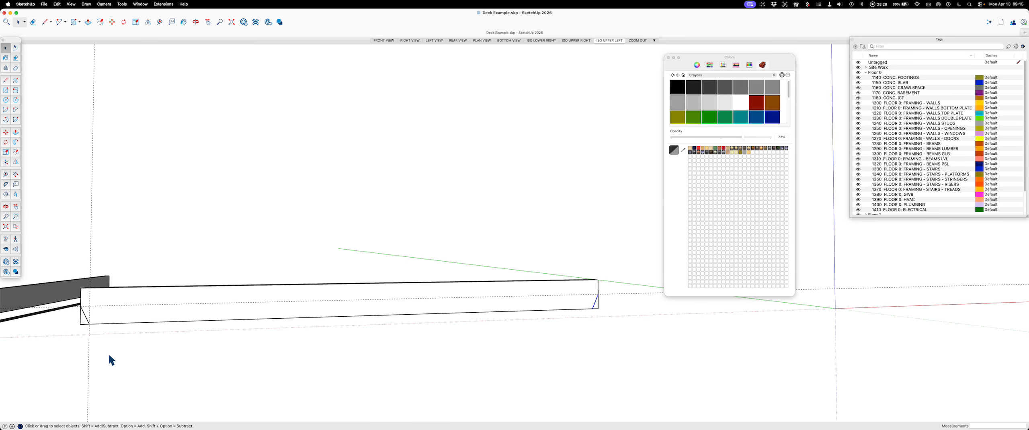
{"action": "key", "text": "shift"}
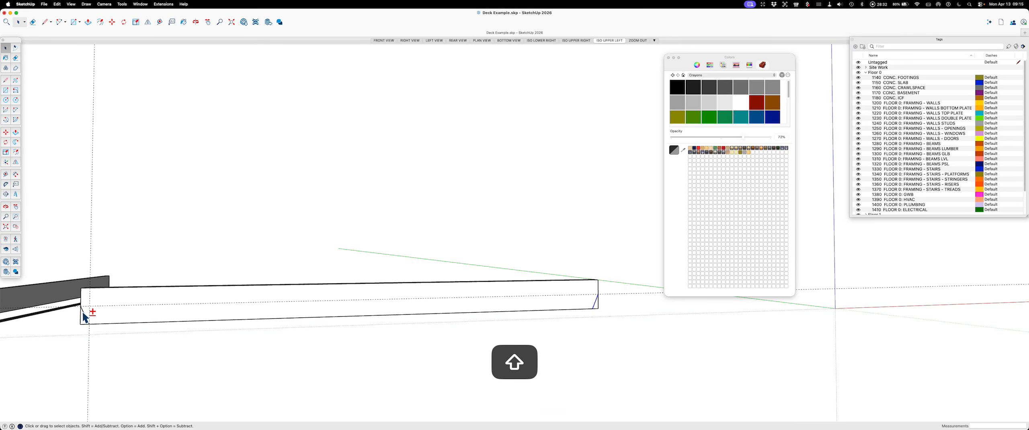
{"action": "key", "text": "super"}
{"action": "key", "text": "super+x"}
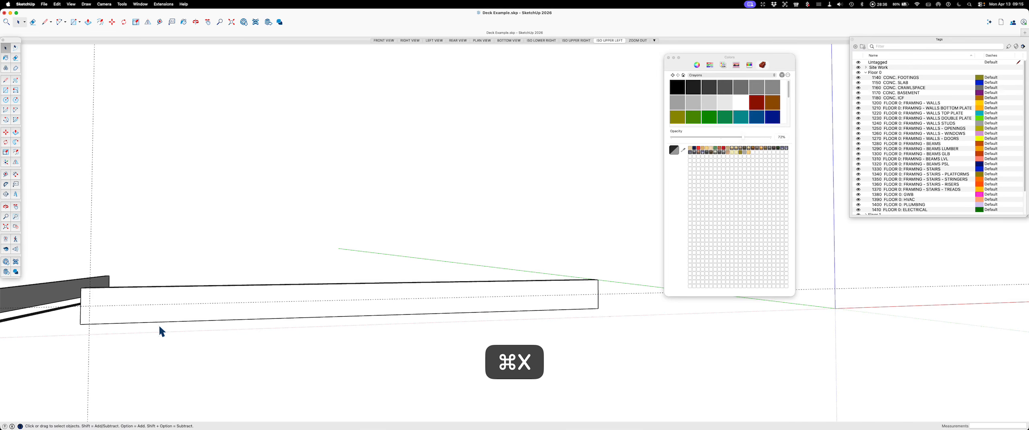
{"action": "double_click", "coordinate": [163, 315]}
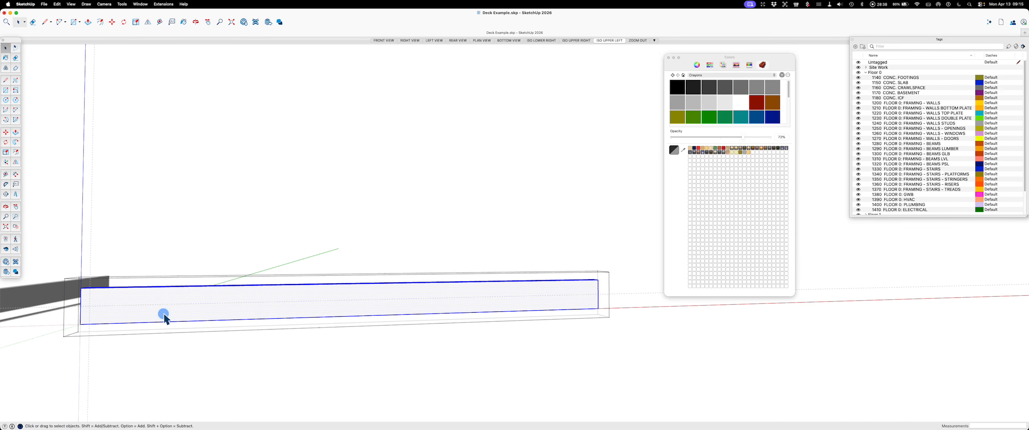
{"action": "key", "text": "super+shift+v"}
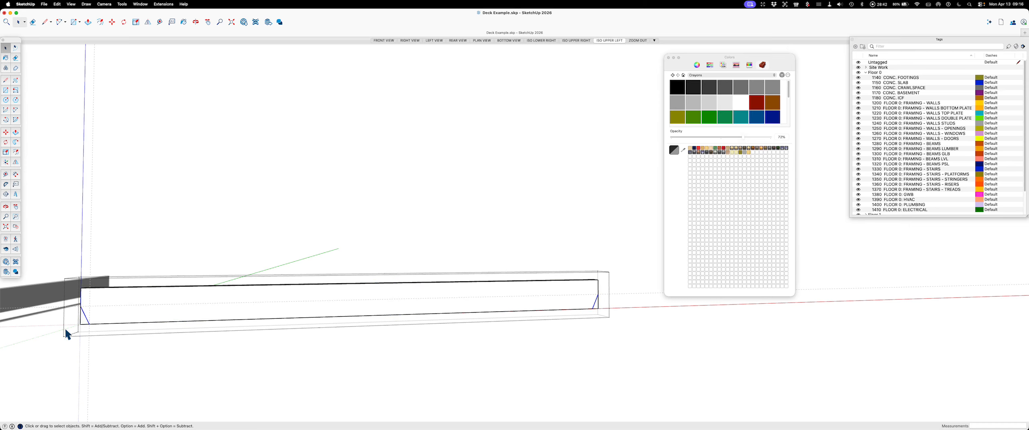
Step: Push/Pull the lower triangular corner at the beam's first end through the full thickness
{"action": "key", "text": "p"}
{"action": "scroll", "coordinate": [69, 321], "scroll_direction": "up", "scroll_amount": 2}
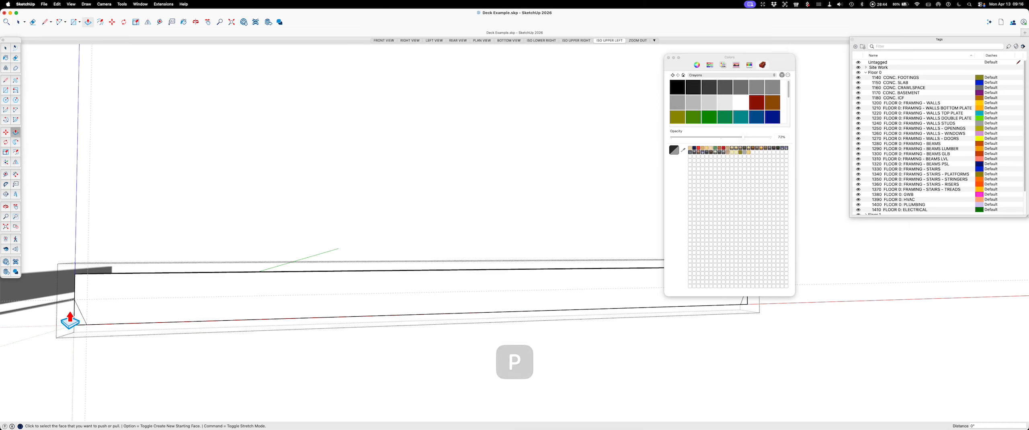
{"action": "left_click", "coordinate": [75, 324]}
{"action": "left_click", "coordinate": [83, 314]}
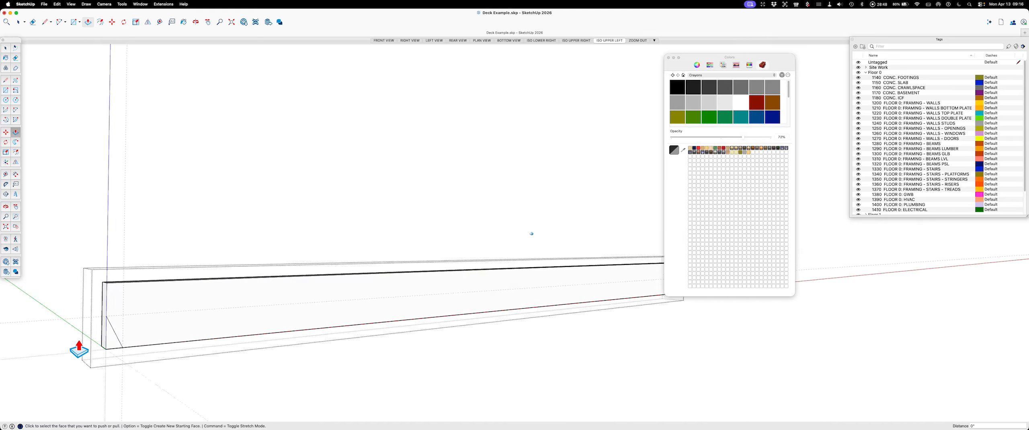
{"action": "middle_click_drag", "start_coordinate": [79, 349], "coordinate": [172, 351]}
{"action": "left_click", "coordinate": [207, 344]}
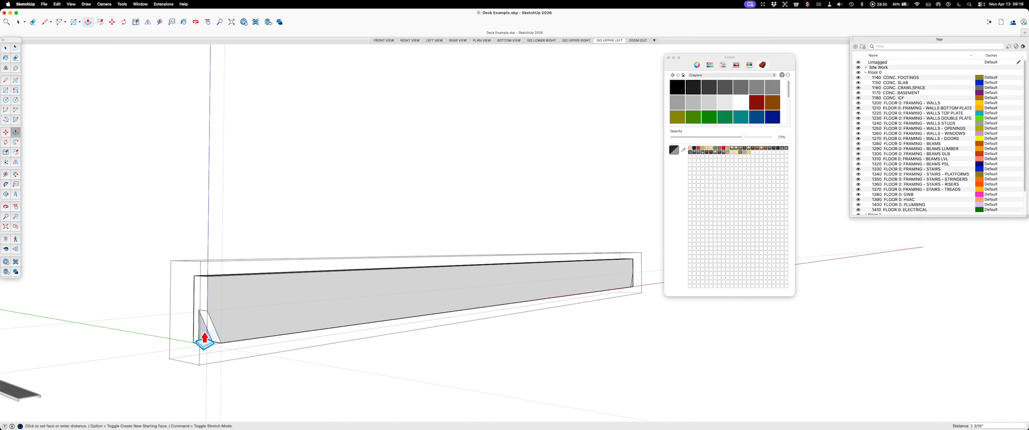
{"action": "left_click", "coordinate": [193, 337]}
Step: Push/Pull the lower triangular corner at the beam's opposite end through the full thickness
{"action": "middle_click_drag", "start_coordinate": [191, 339], "coordinate": [237, 370]}
{"action": "left_click", "coordinate": [185, 376]}
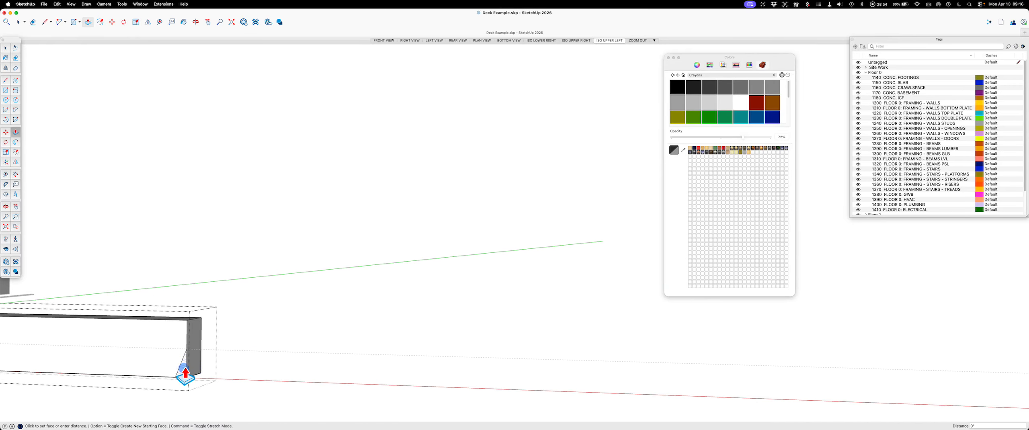
{"action": "left_click", "coordinate": [195, 366]}
Step: Delete the leftover triangular face and erase its stray edges at the beam's first cut corner
{"action": "middle_click_drag", "start_coordinate": [197, 364], "coordinate": [99, 348]}
{"action": "key", "text": "space"}
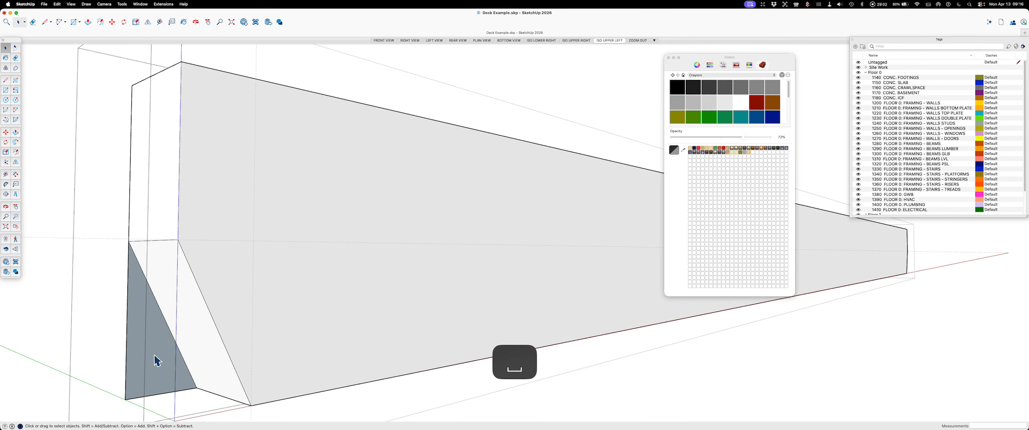
{"action": "key", "text": "Delete"}
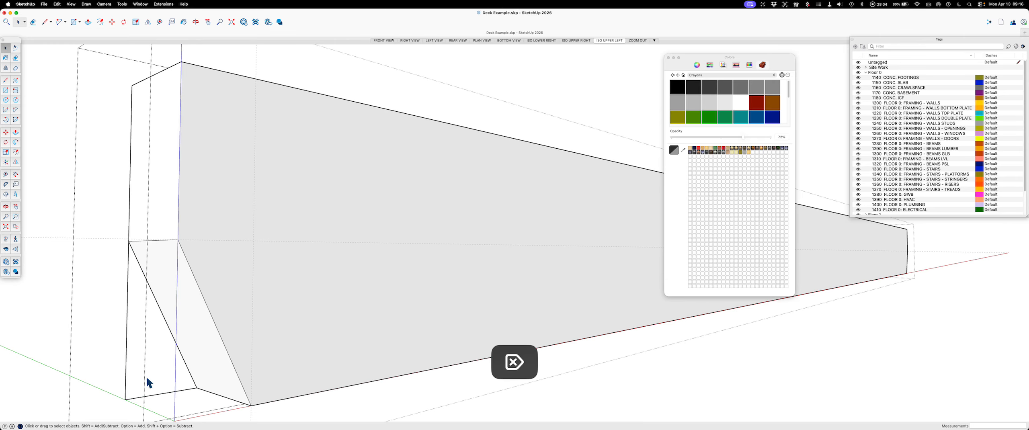
{"action": "key", "text": "e"}
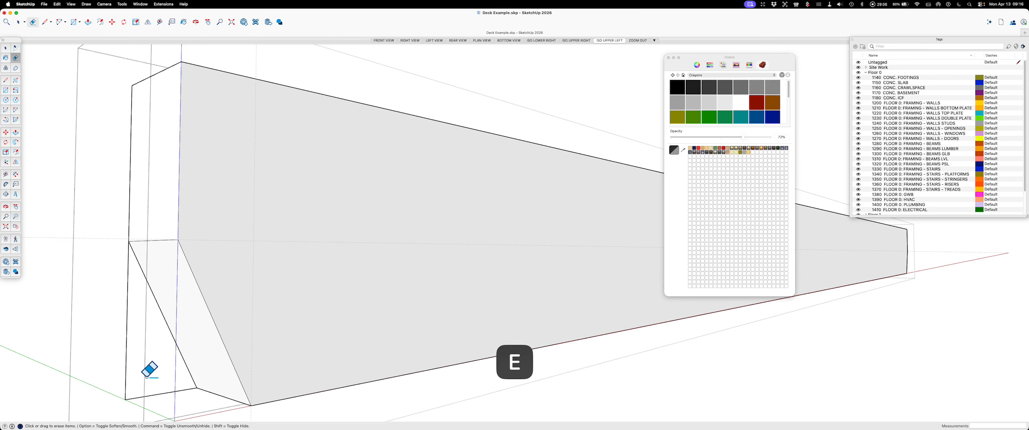
{"action": "left_click", "coordinate": [147, 395]}
{"action": "left_click", "coordinate": [127, 357]}
{"action": "key", "text": "space"}
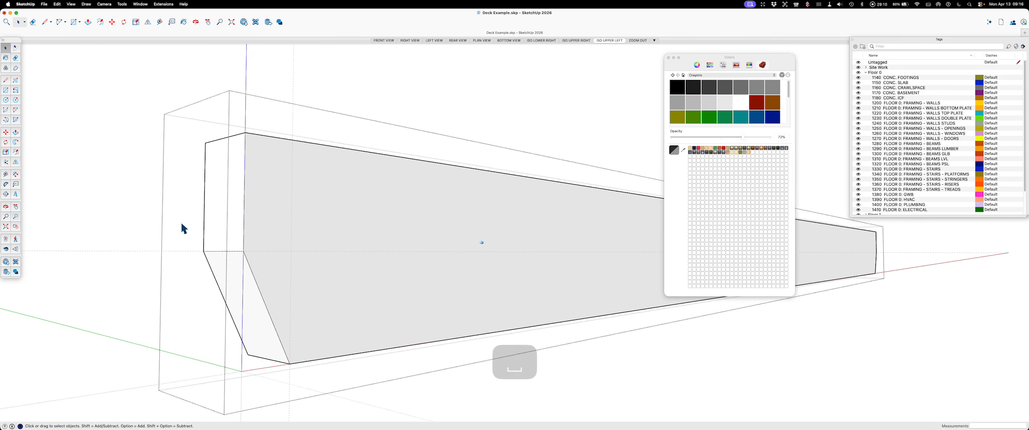
Step: Close the beam group and delete all guides
{"action": "left_click", "coordinate": [383, 131]}
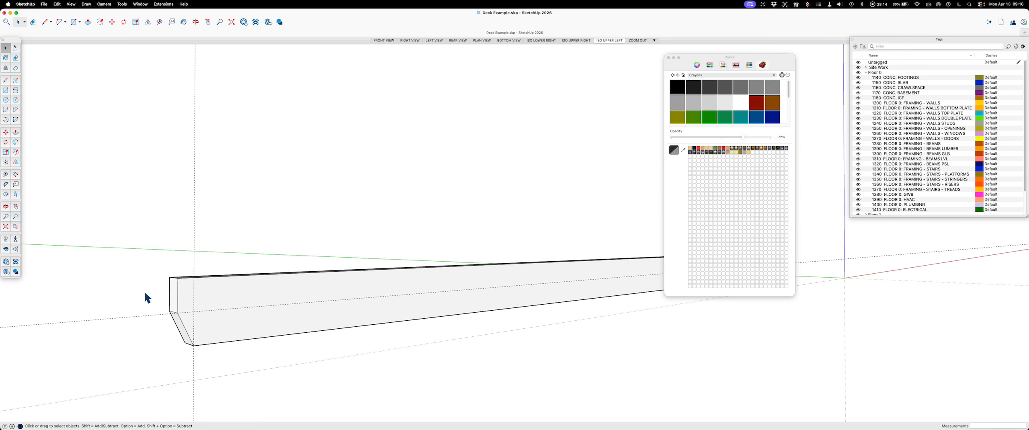
{"action": "key", "text": "shift+t"}
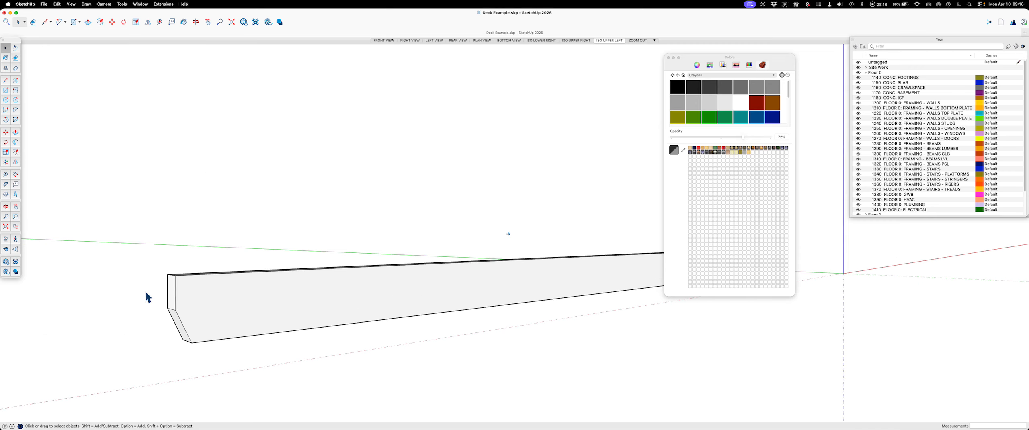
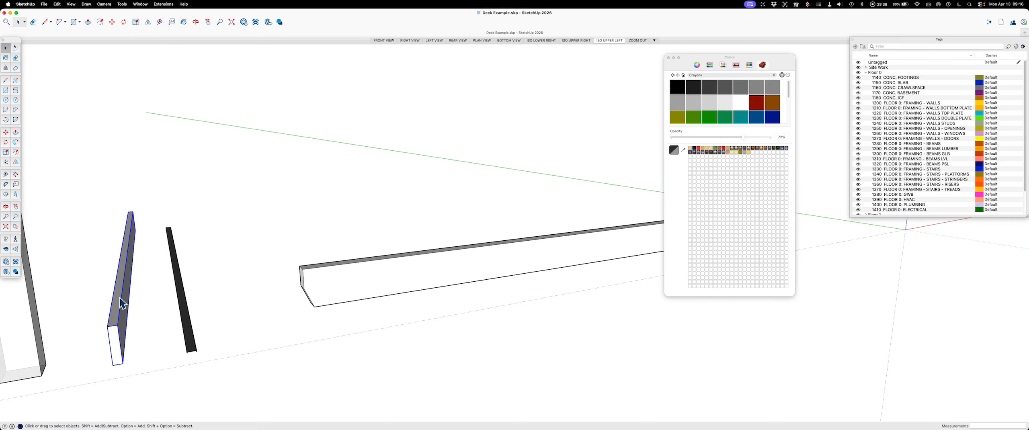
Step: Rotate a copy of the PT 2x8 board 90° horizontally about its near end corner
{"action": "key", "text": "q"}
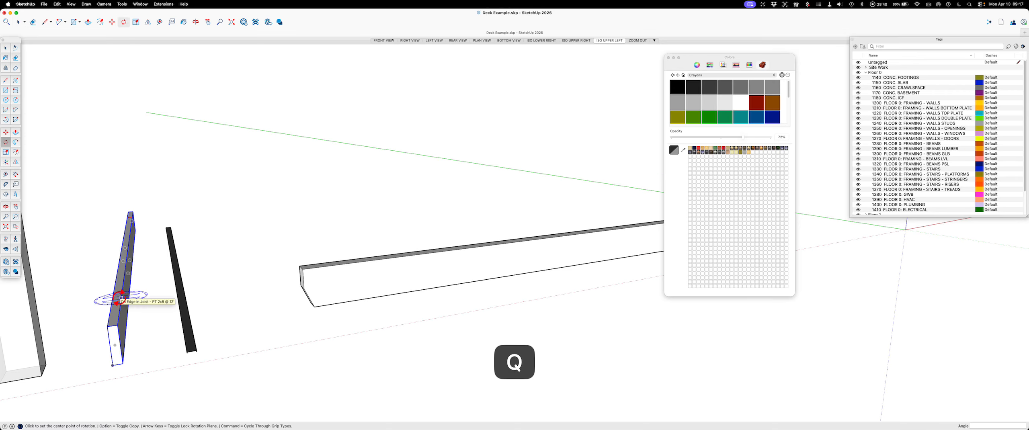
{"action": "key", "text": "Up"}
{"action": "left_click", "coordinate": [108, 325]}
{"action": "left_click", "coordinate": [113, 292]}
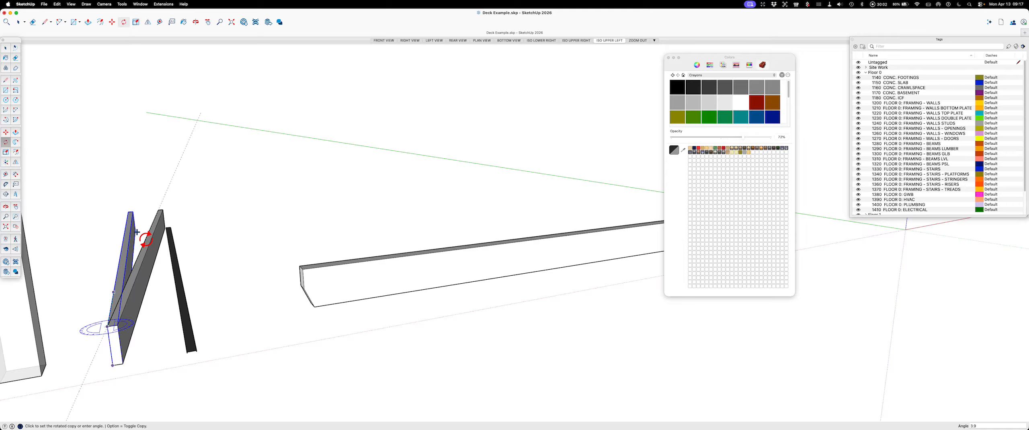
{"action": "type", "text": "90"}
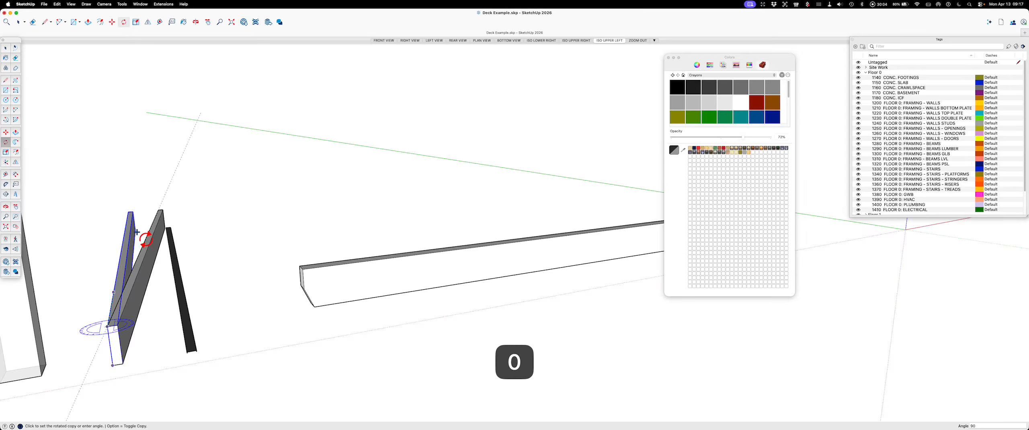
{"action": "key", "text": "Return"}
{"action": "key", "text": "Escape"}
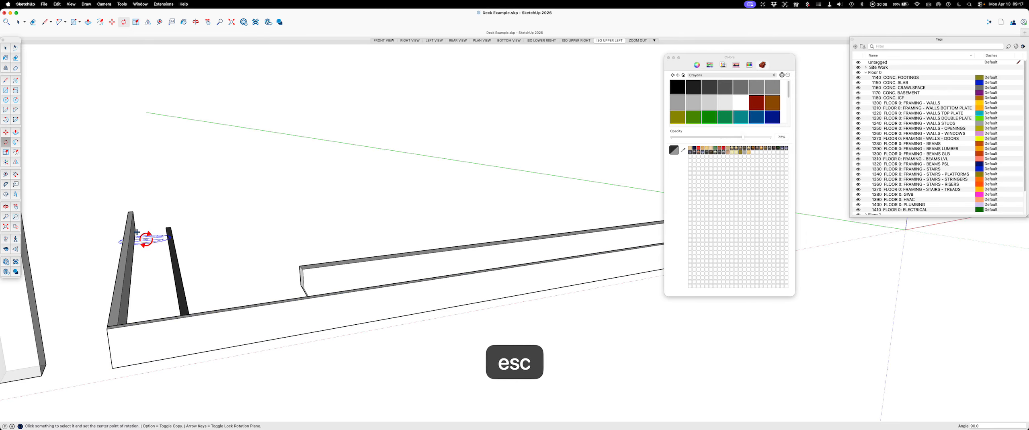
Step: Move the rotated board copy along the green axis, clear of the original board and the metal channel
{"action": "key", "text": "space"}
{"action": "scroll", "coordinate": [568, 277], "scroll_direction": "down", "scroll_amount": 3}
{"action": "left_click", "coordinate": [333, 326]}
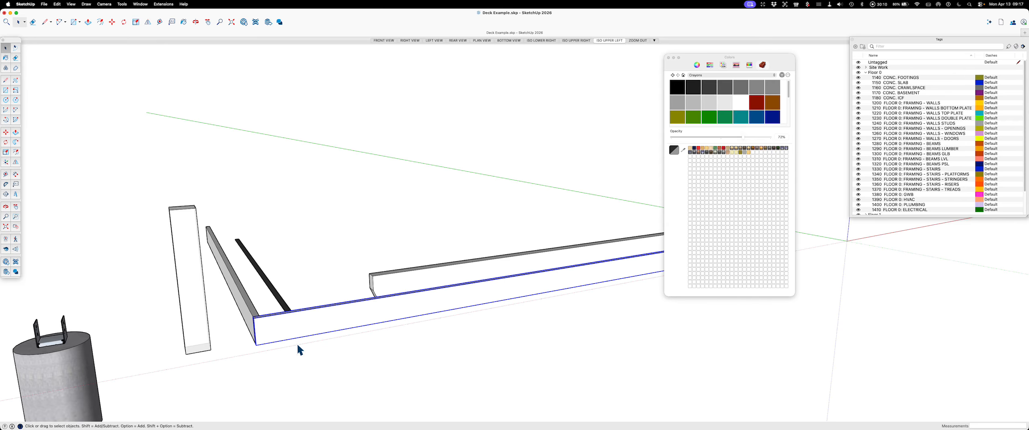
{"action": "key", "text": "m"}
{"action": "scroll", "coordinate": [281, 345], "scroll_direction": "down", "scroll_amount": 10}
{"action": "middle_click_drag", "start_coordinate": [288, 367], "coordinate": [220, 349]}
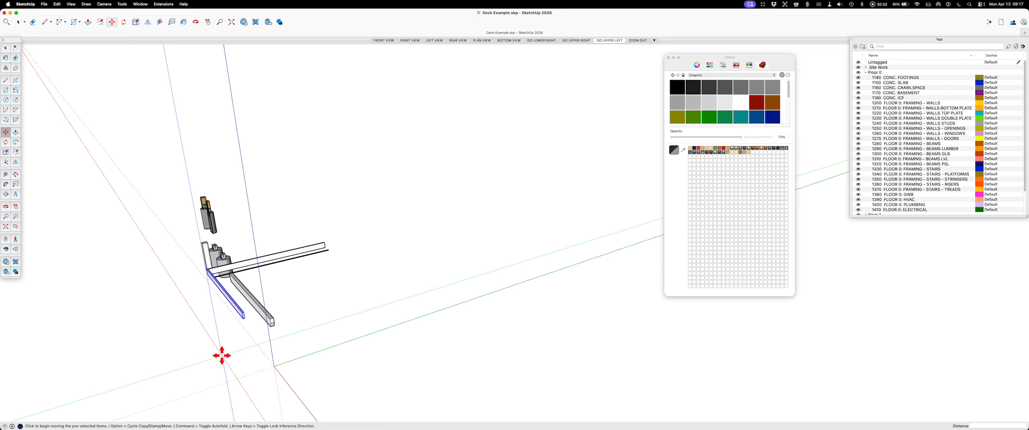
{"action": "left_click", "coordinate": [222, 356]}
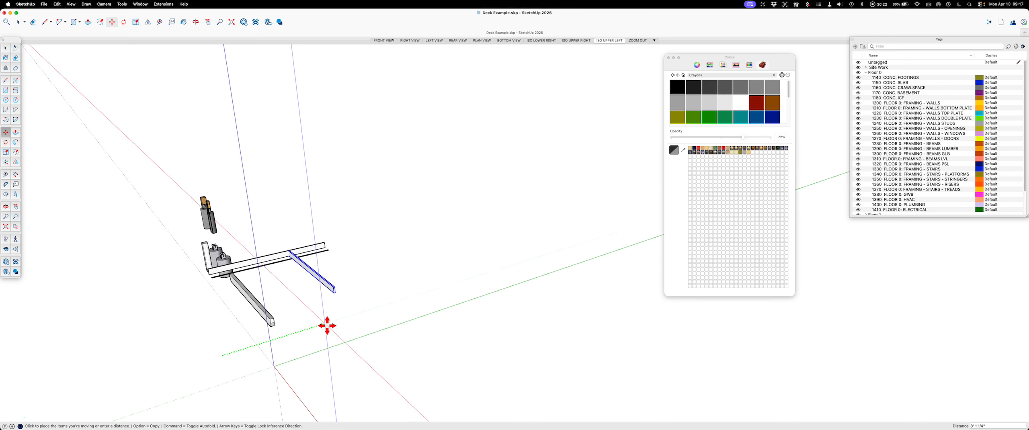
{"action": "left_click", "coordinate": [382, 308]}
{"action": "key", "text": "Escape"}
{"action": "key", "text": "space"}
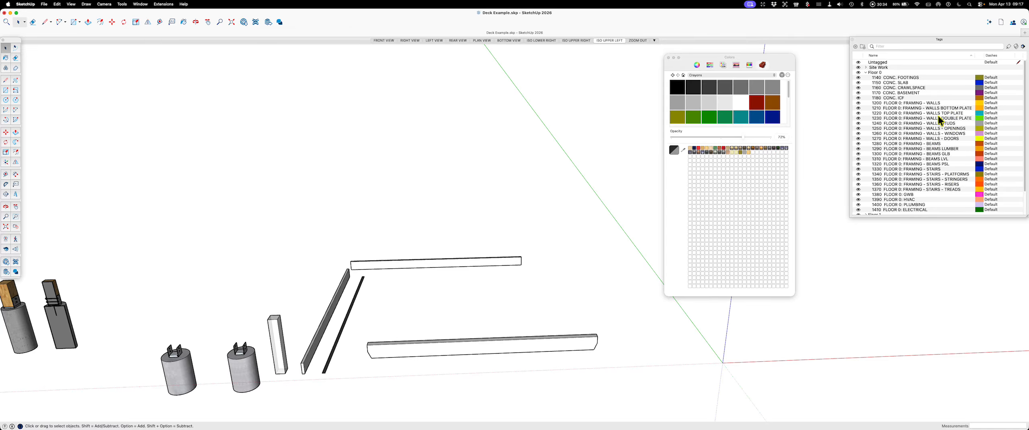
Step: Collapse the Floor 0 tag folder and expand the Floor 1 tag folder, leaving Site Work collapsed
{"action": "left_click", "coordinate": [865, 72]}
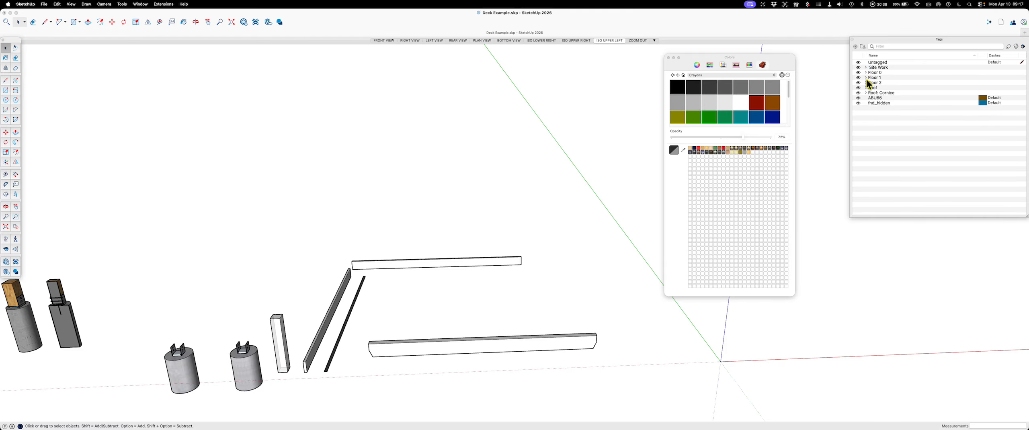
{"action": "left_click", "coordinate": [866, 77]}
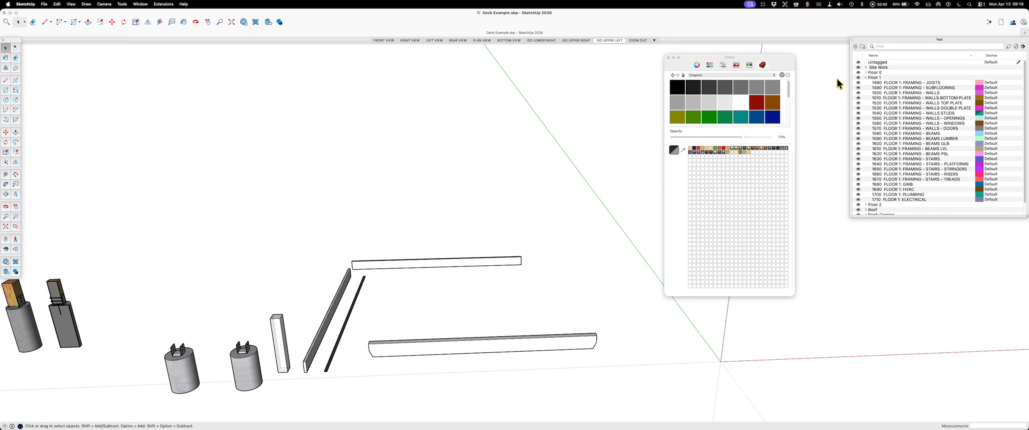
{"action": "left_click", "coordinate": [866, 67]}
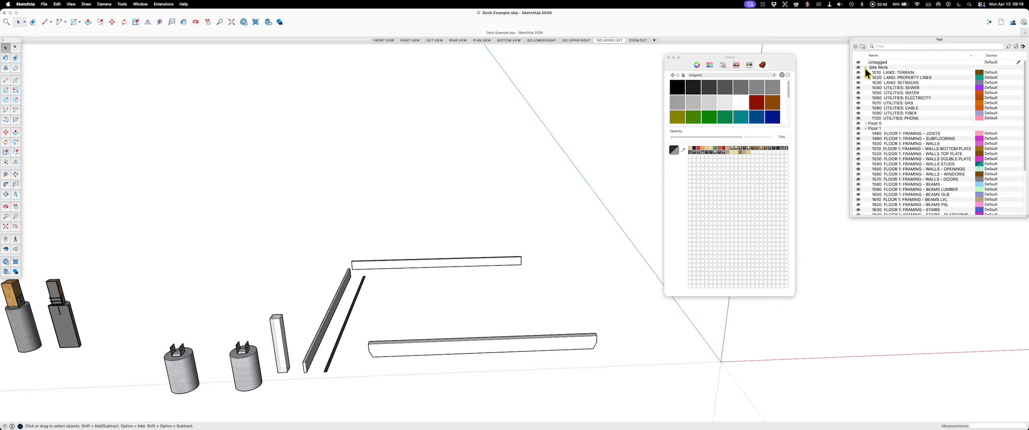
{"action": "left_click", "coordinate": [866, 67]}
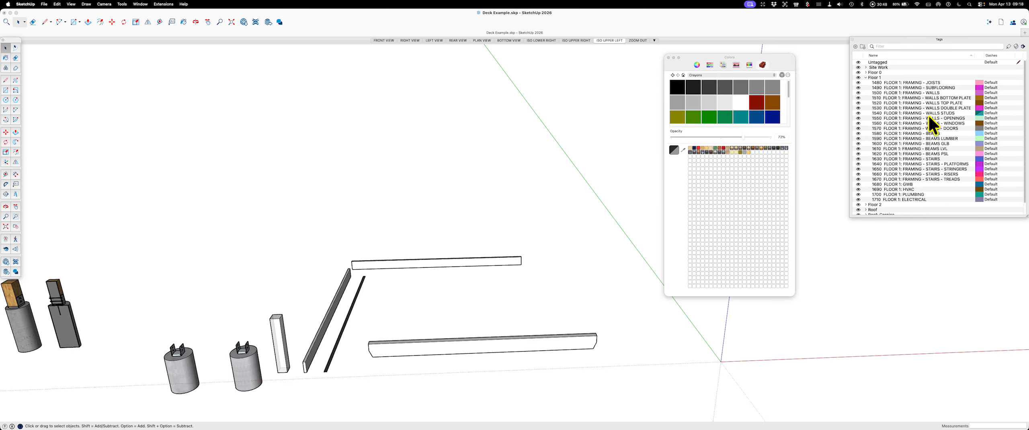
Step: Assign the tag 1480 FLOOR 1: FRAMING - JOISTS to the original 2x8 board beside the metal channel and keep that tag hidden
{"action": "left_click", "coordinate": [935, 83]}
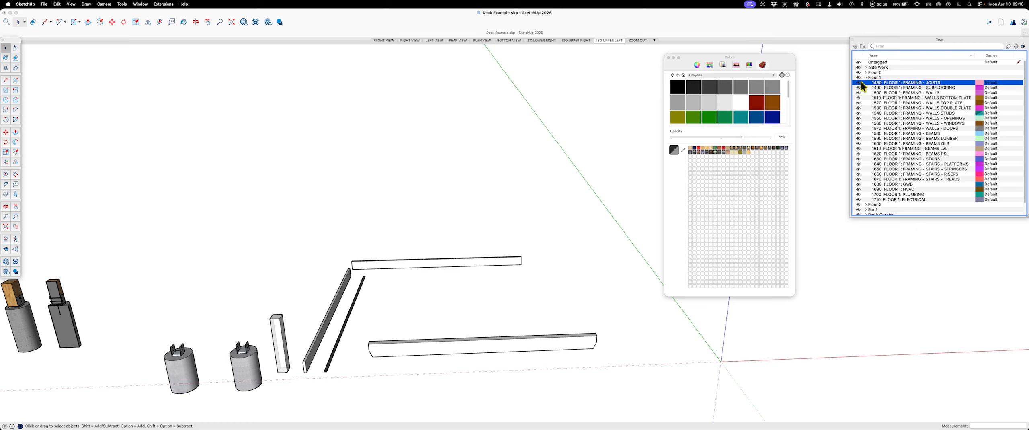
{"action": "left_click", "coordinate": [1010, 47]}
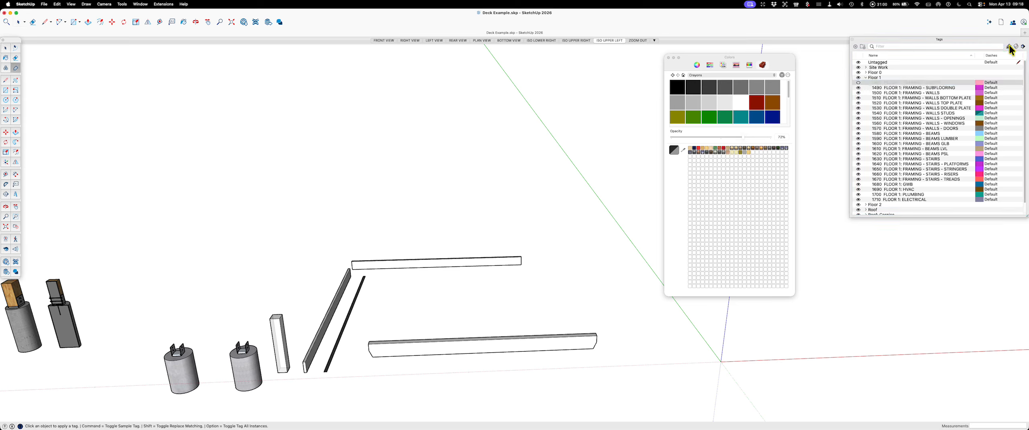
{"action": "left_click", "coordinate": [330, 312]}
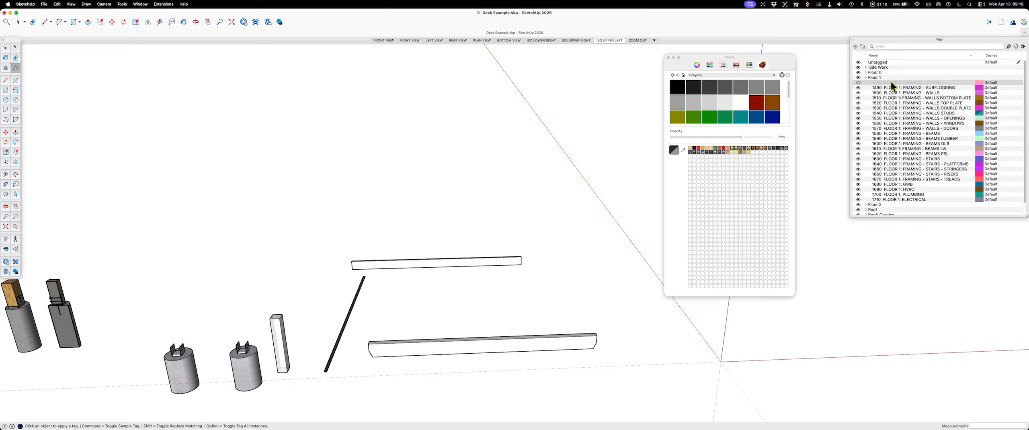
{"action": "left_click", "coordinate": [858, 83]}
{"action": "left_click", "coordinate": [858, 82]}
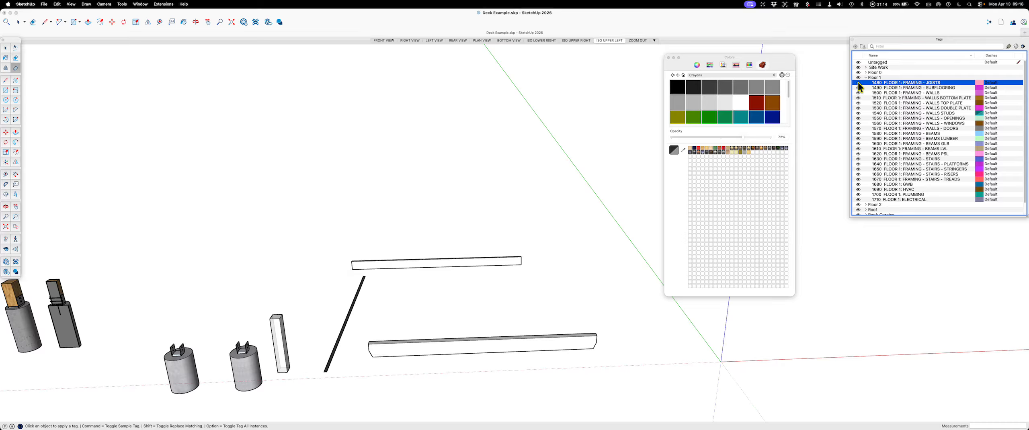
Step: Add a tag named "1484 FLOOR 1: FRAMING - RIMBOARD" to the Floor 1 folder
{"action": "left_click", "coordinate": [856, 46]}
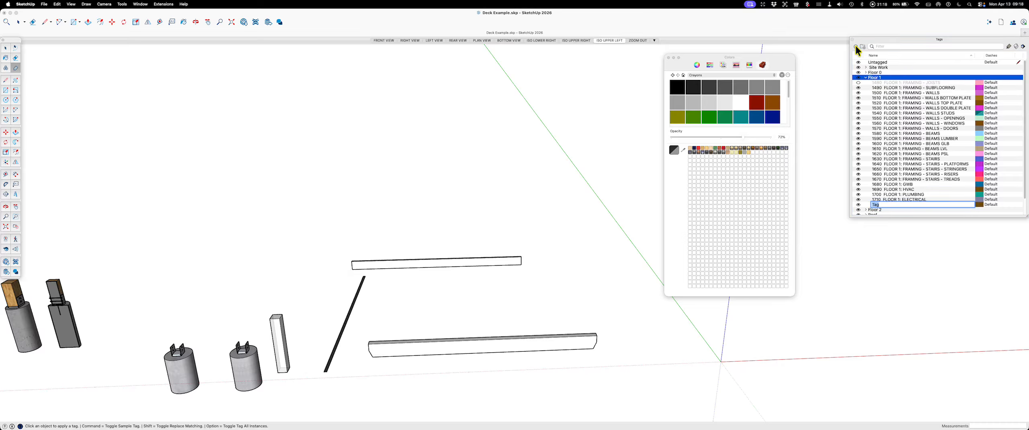
{"action": "type", "text": "1"}
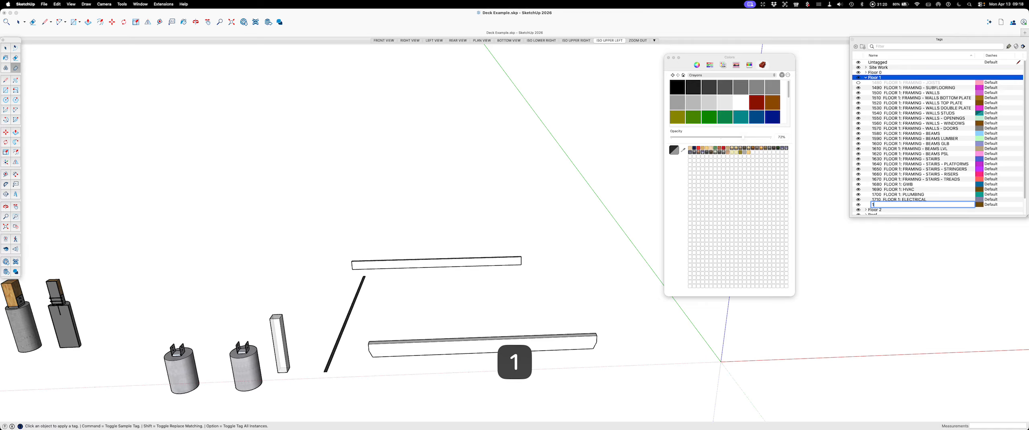
{"action": "type", "text": "48"}
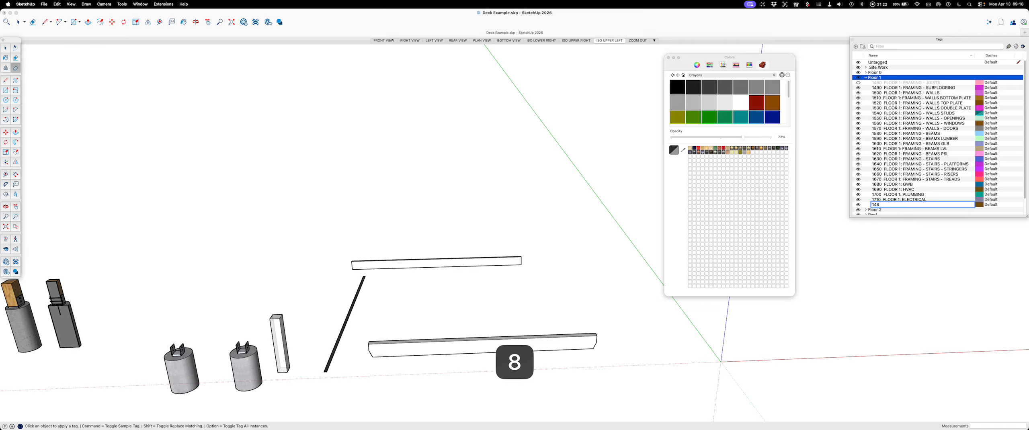
{"action": "type", "text": "4"}
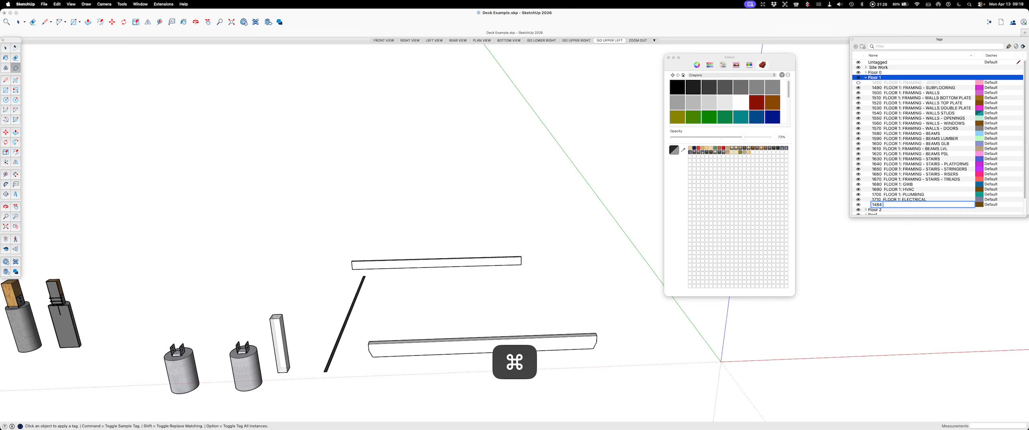
{"action": "type", "text": " FLOOR 1"}
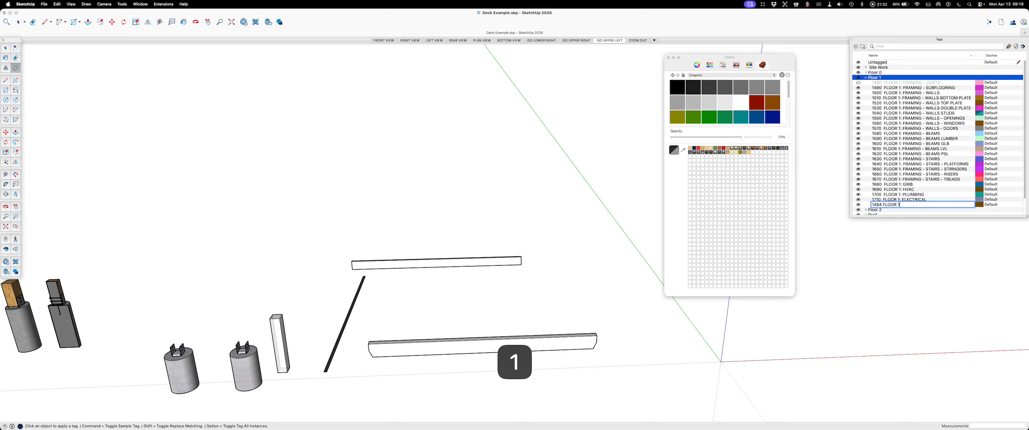
{"action": "type", "text": ": FRAM"}
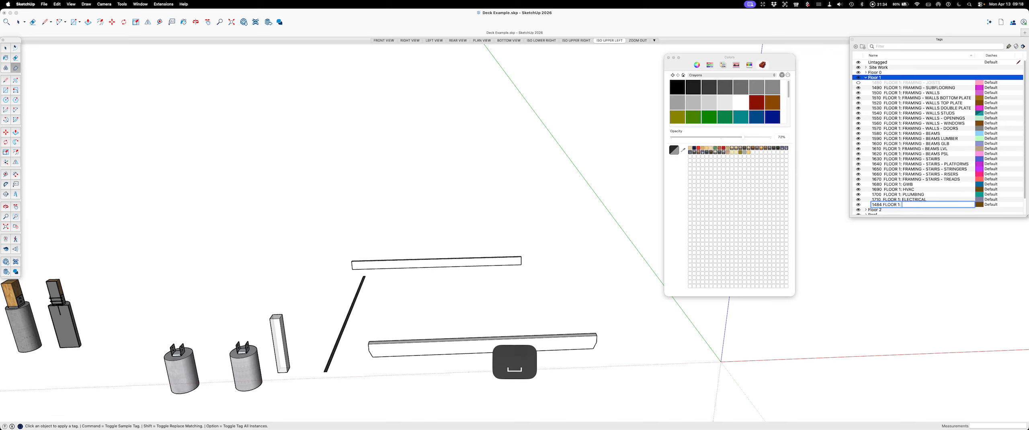
{"action": "type", "text": "IN"}
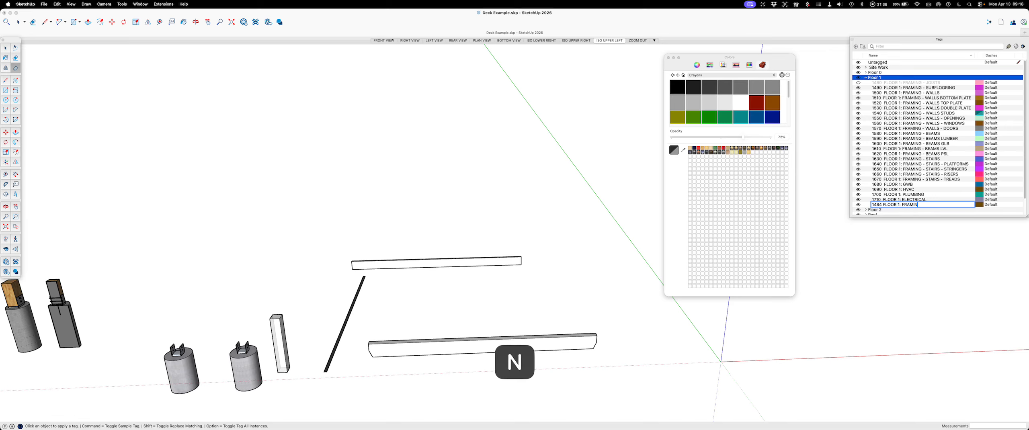
{"action": "type", "text": "G - "}
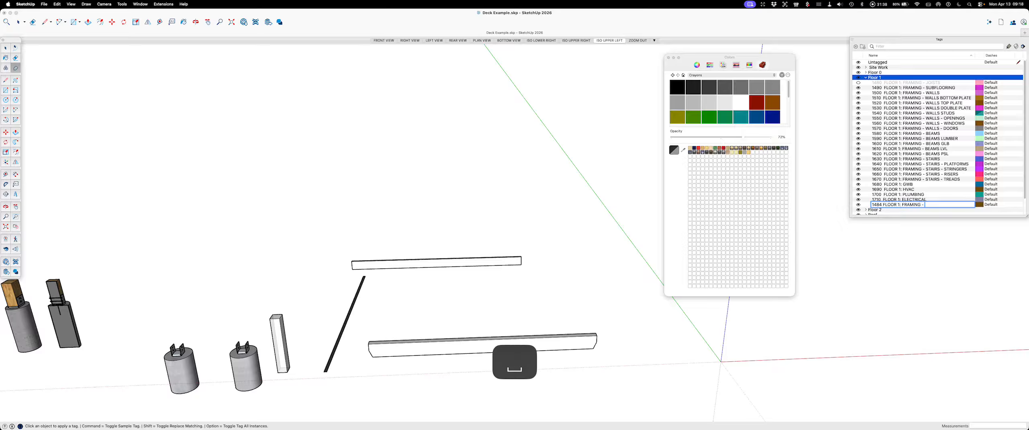
{"action": "type", "text": "RIMBO"}
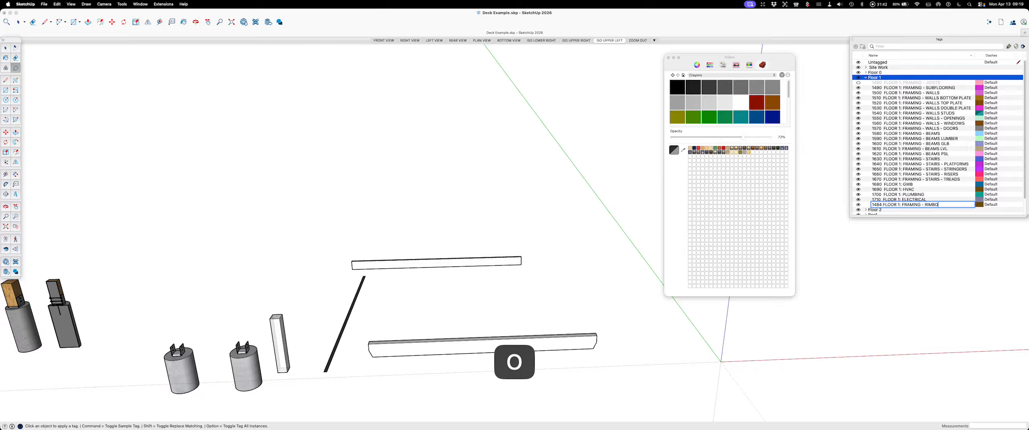
{"action": "type", "text": "ARD"}
{"action": "key", "text": "Return"}
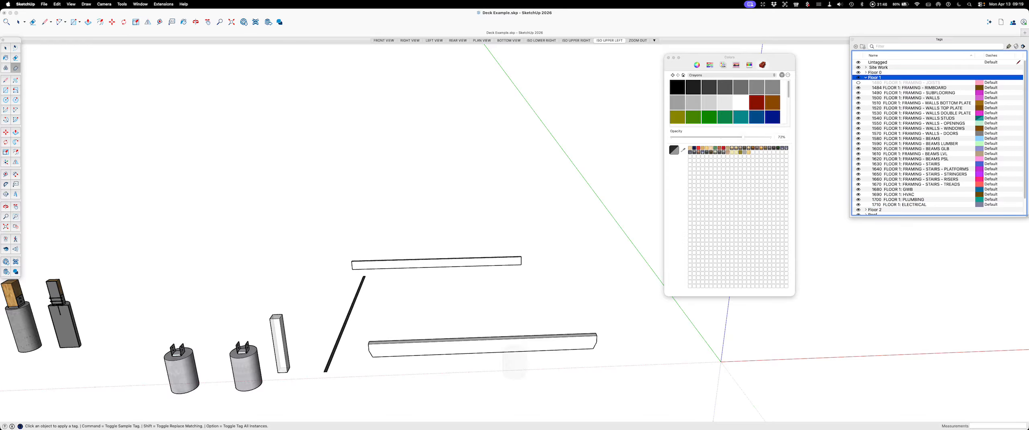
Step: Hide the 1484 RIMBOARD tag and assign it to the rotated board copy
{"action": "left_click", "coordinate": [905, 89]}
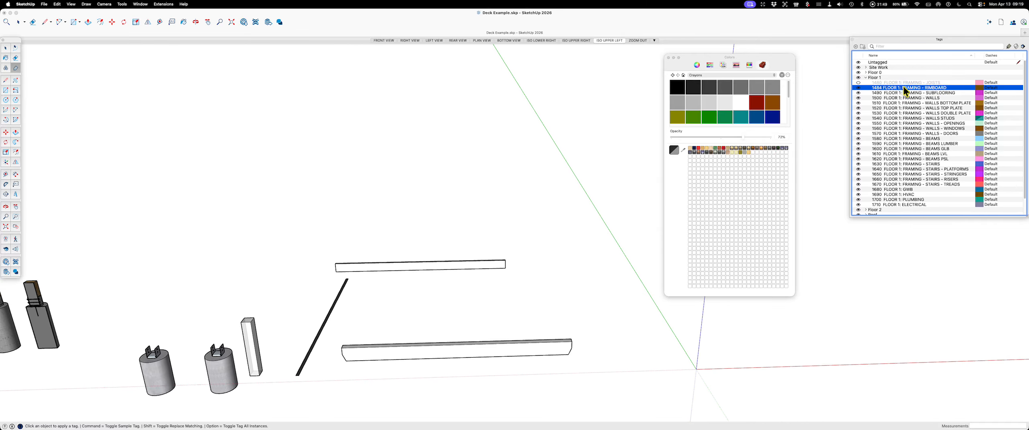
{"action": "left_click", "coordinate": [859, 88]}
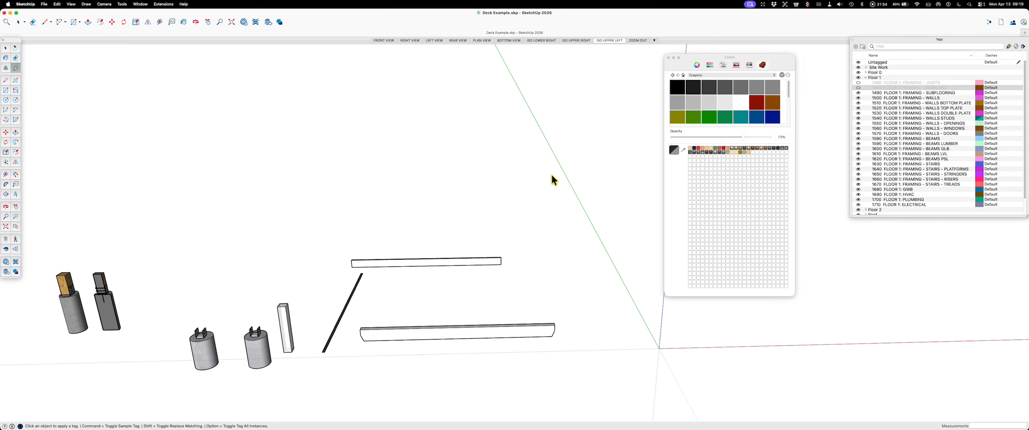
{"action": "left_click", "coordinate": [441, 261]}
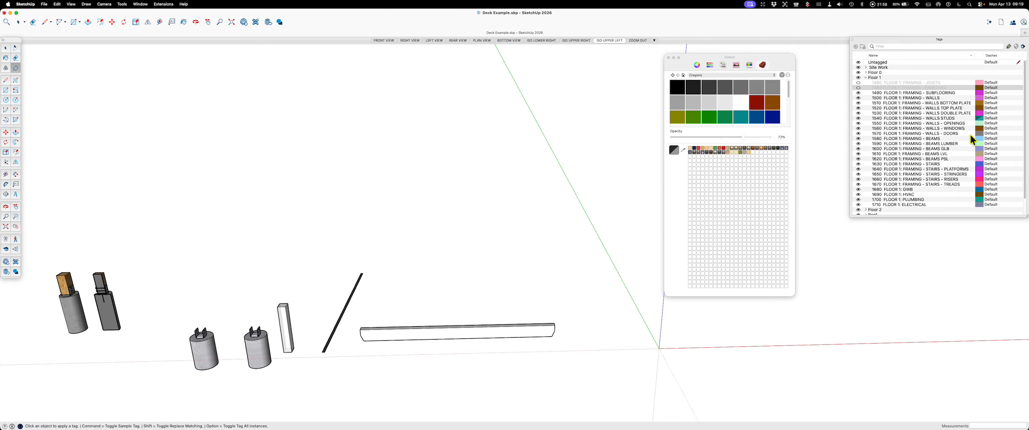
Step: Hide the tag 1580 FLOOR 1: FRAMING - BEAMS and assign it to the beam with angled ends
{"action": "left_click", "coordinate": [946, 144]}
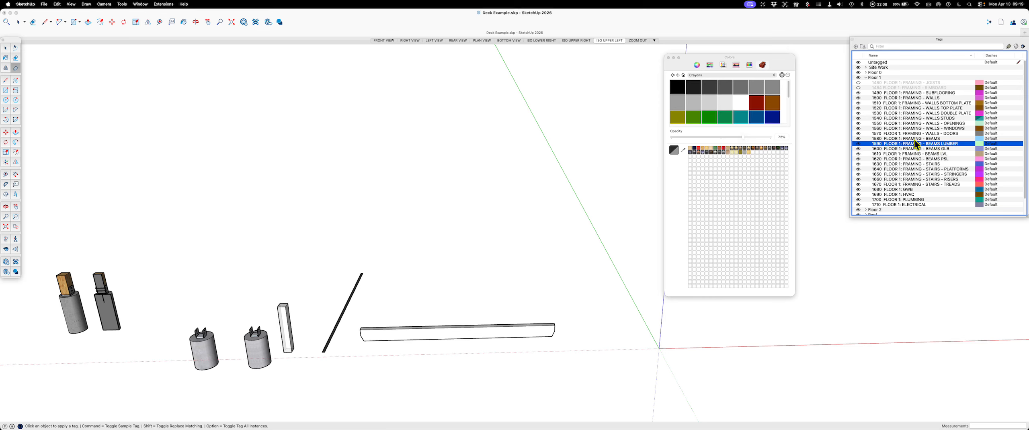
{"action": "left_click", "coordinate": [899, 138]}
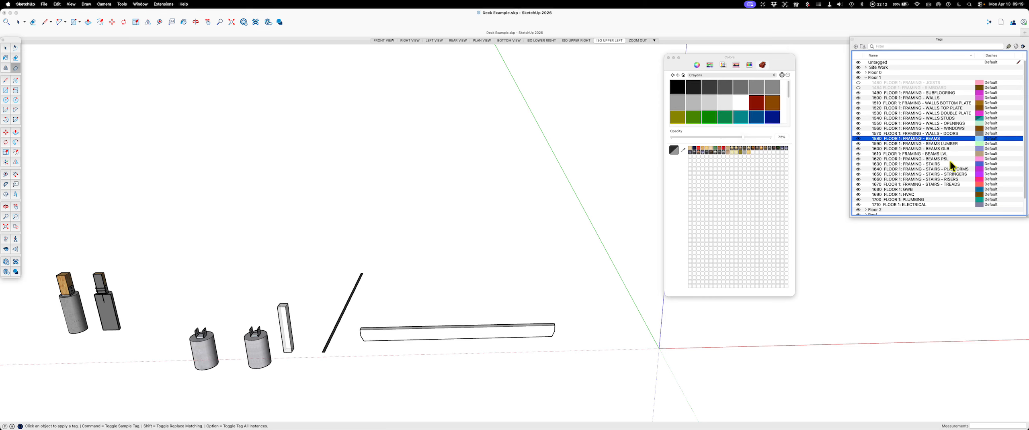
{"action": "left_click", "coordinate": [858, 139]}
{"action": "left_click", "coordinate": [1009, 46]}
{"action": "left_click", "coordinate": [440, 338]}
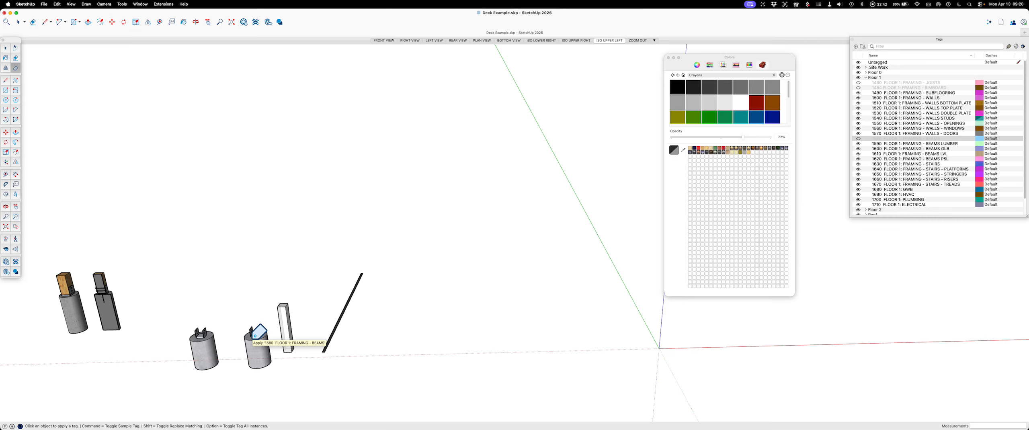
Step: Expand the Floor 0 tag folder and examine its concrete and framing tags alongside the Floor 1 tags
{"action": "left_click", "coordinate": [866, 72]}
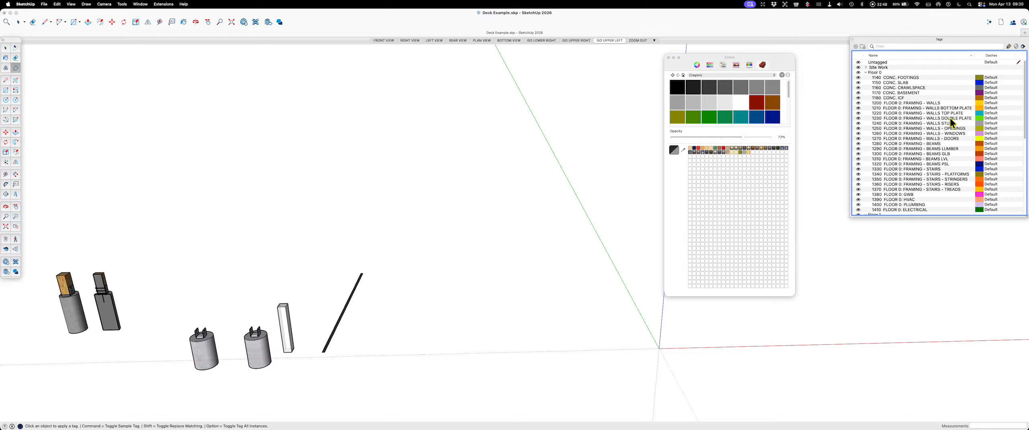
{"action": "scroll", "coordinate": [939, 159], "scroll_direction": "down", "scroll_amount": 10}
{"action": "scroll", "coordinate": [939, 158], "scroll_direction": "up", "scroll_amount": 10}
{"action": "left_click", "coordinate": [909, 78]}
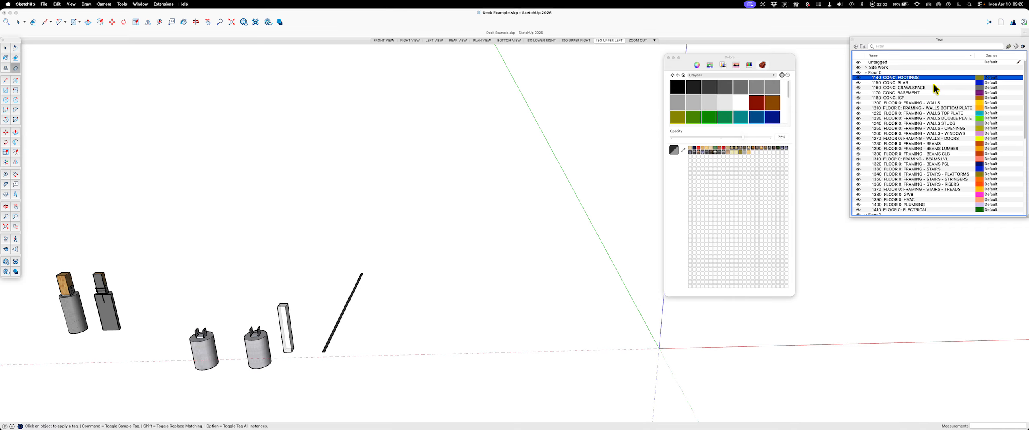
{"action": "scroll", "coordinate": [928, 122], "scroll_direction": "down", "scroll_amount": 5}
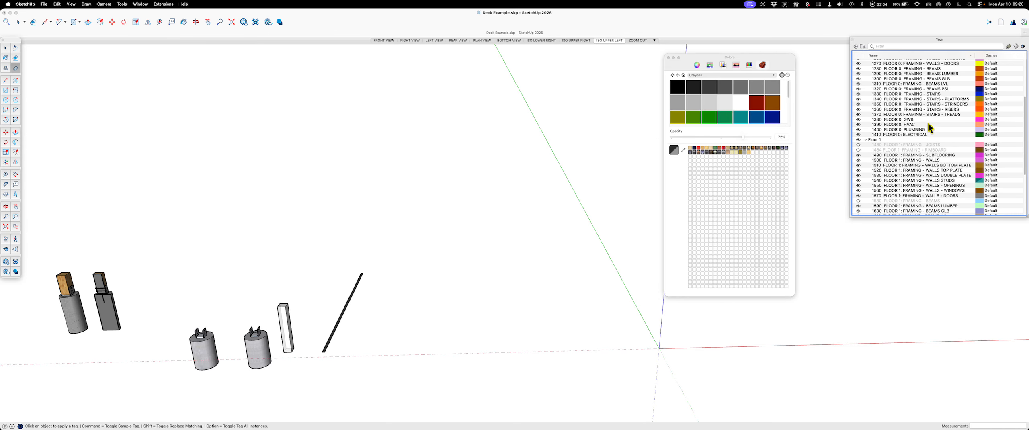
{"action": "scroll", "coordinate": [905, 132], "scroll_direction": "up", "scroll_amount": 5}
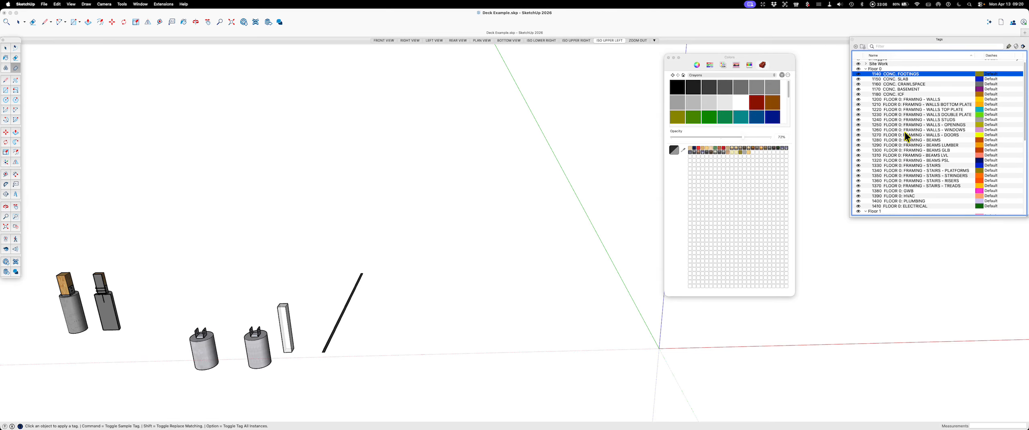
{"action": "scroll", "coordinate": [904, 134], "scroll_direction": "up", "scroll_amount": 1}
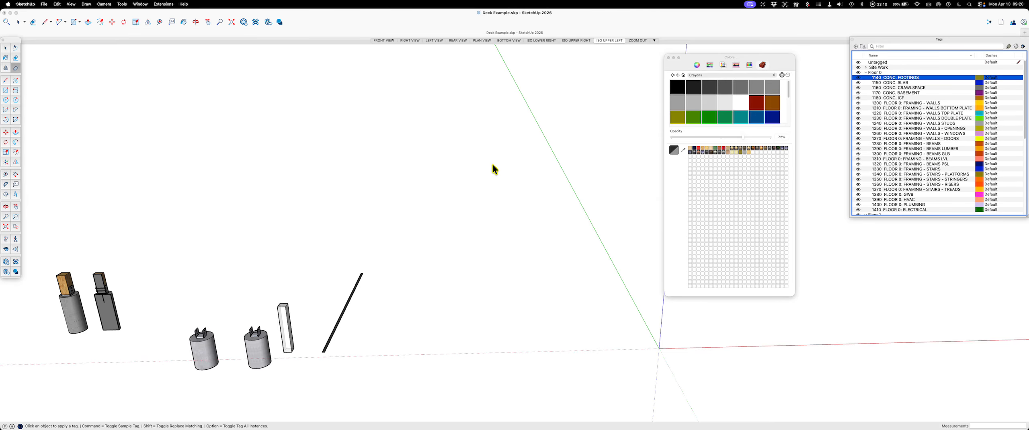
{"action": "scroll", "coordinate": [611, 233], "scroll_direction": "down", "scroll_amount": 2}
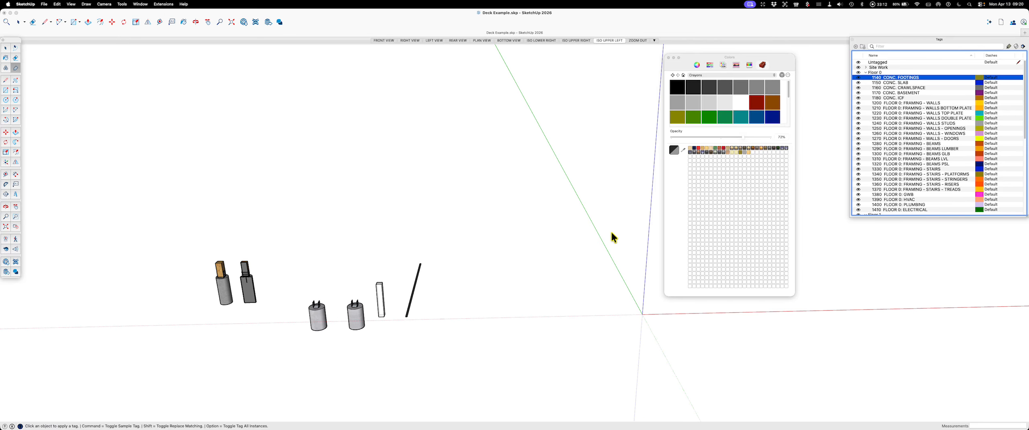
{"action": "scroll", "coordinate": [320, 315], "scroll_direction": "up", "scroll_amount": 2}
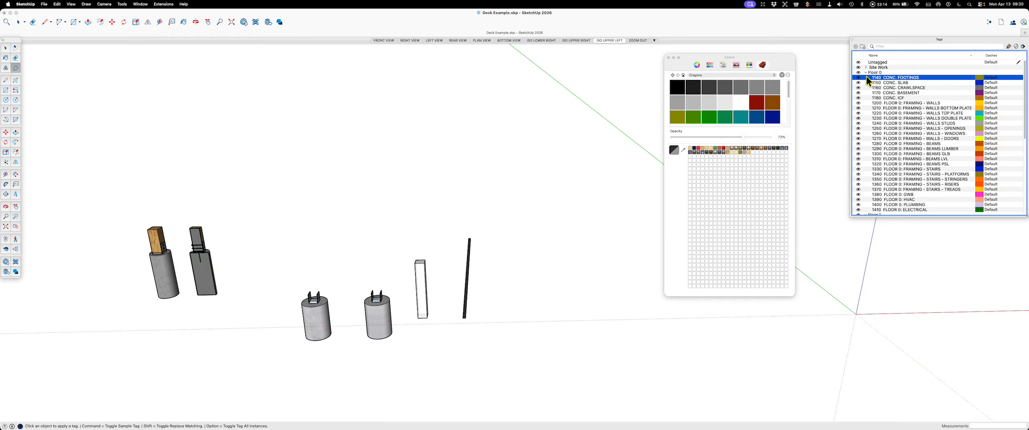
{"action": "scroll", "coordinate": [865, 124], "scroll_direction": "down", "scroll_amount": 10}
{"action": "scroll", "coordinate": [867, 119], "scroll_direction": "up", "scroll_amount": 10}
{"action": "scroll", "coordinate": [884, 135], "scroll_direction": "down", "scroll_amount": 5}
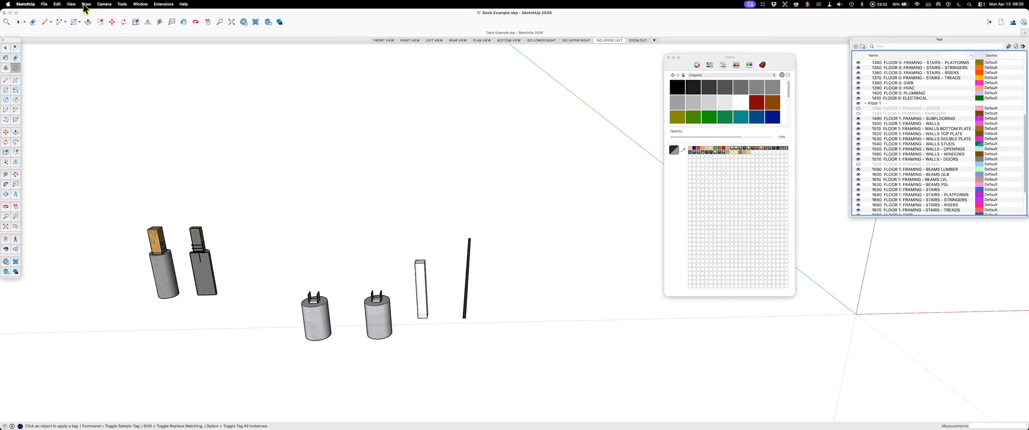
Step: Set the camera to parallel projection and view the deck parts from the standard front view
{"action": "left_click", "coordinate": [108, 6]}
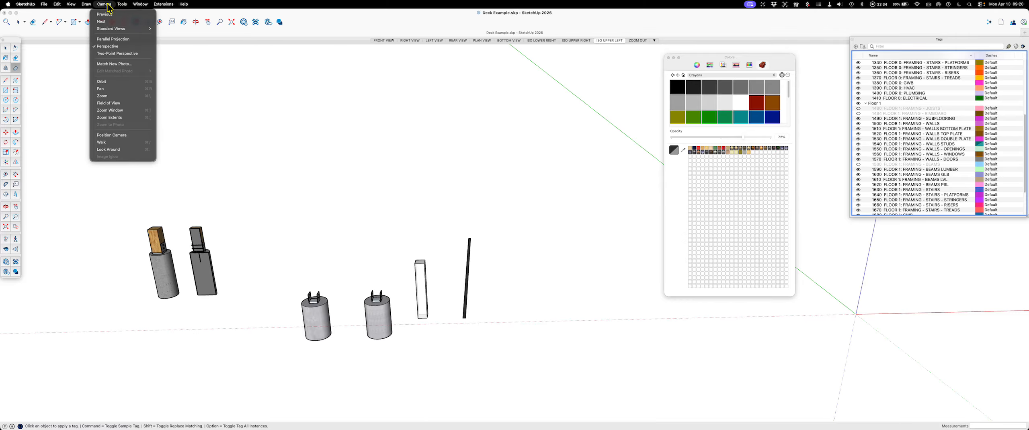
{"action": "left_click", "coordinate": [114, 39]}
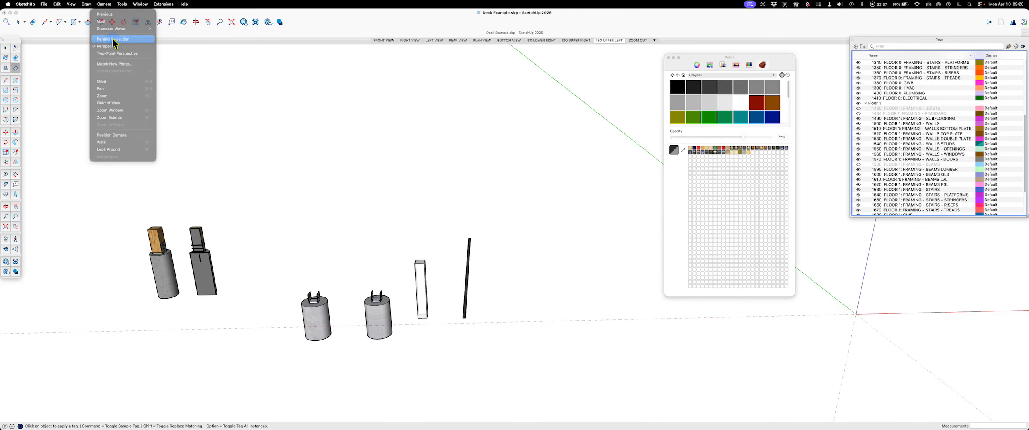
{"action": "left_click", "coordinate": [100, 5]}
{"action": "mouse_move", "coordinate": [129, 31]}
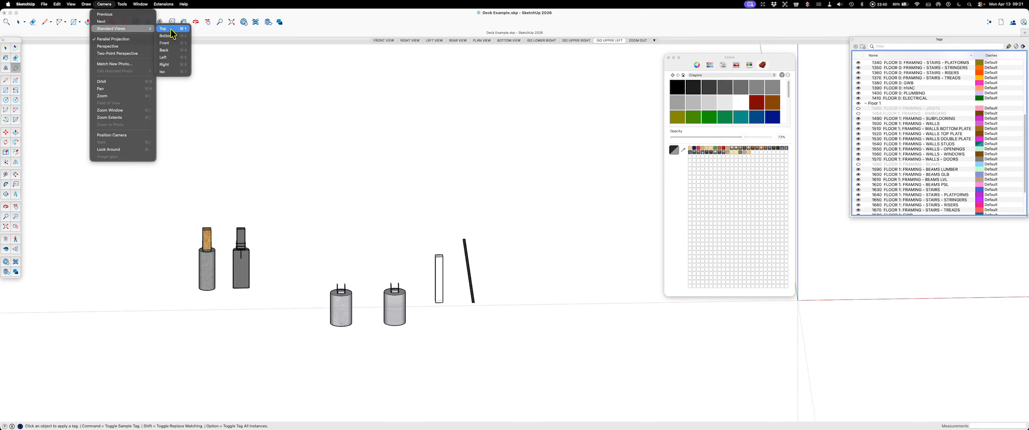
{"action": "left_click", "coordinate": [168, 43]}
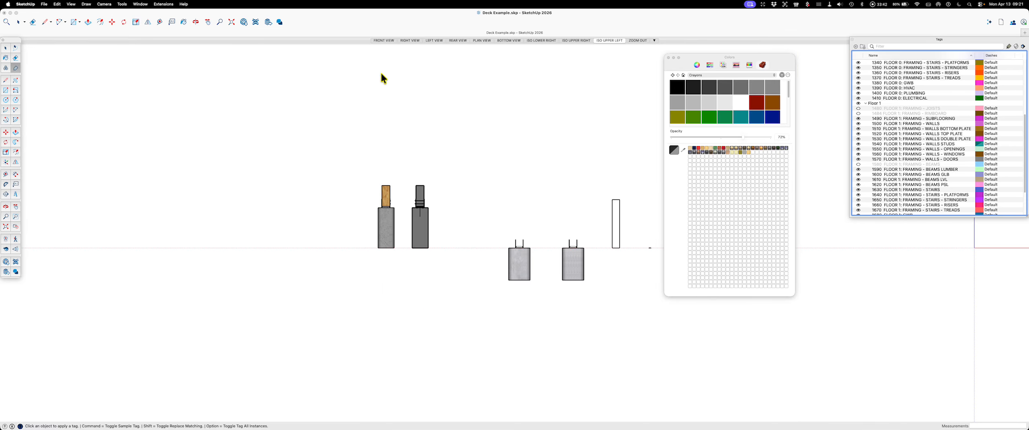
{"action": "scroll", "coordinate": [97, 209], "scroll_direction": "down", "scroll_amount": 2}
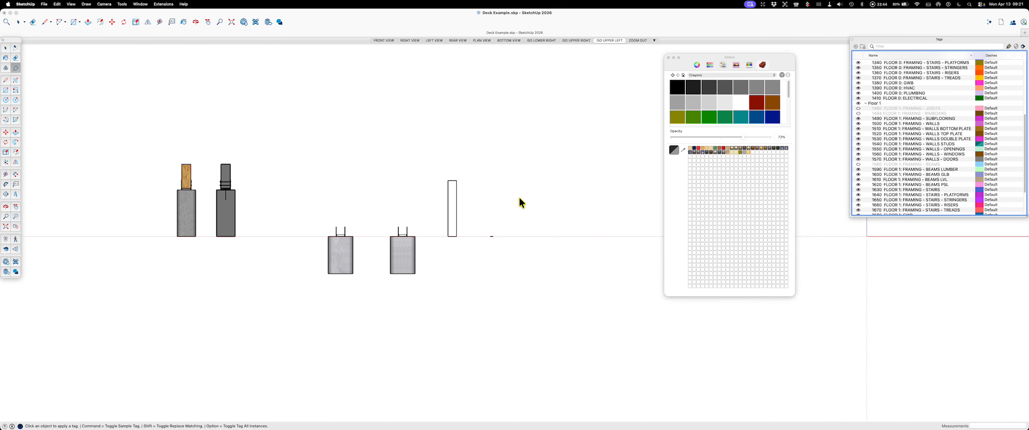
{"action": "scroll", "coordinate": [376, 225], "scroll_direction": "up", "scroll_amount": 3}
{"action": "scroll", "coordinate": [223, 239], "scroll_direction": "down", "scroll_amount": 2}
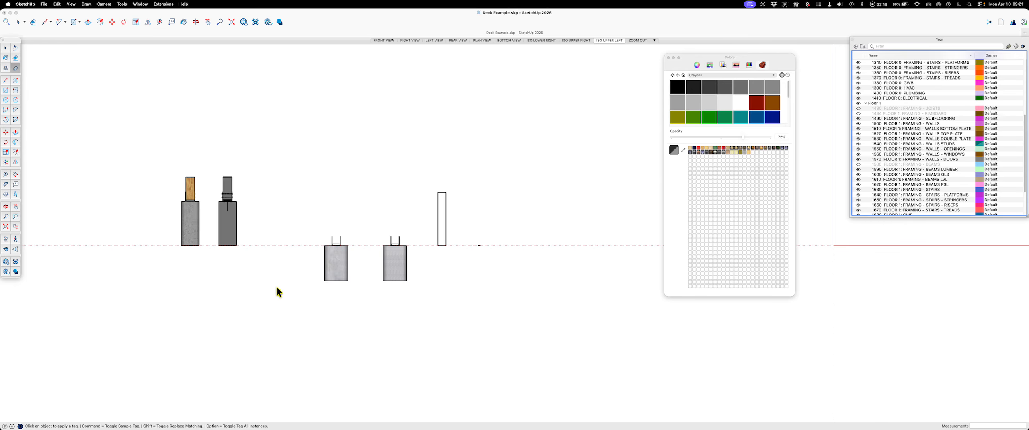
{"action": "middle_click_drag", "start_coordinate": [511, 264], "coordinate": [436, 313]}
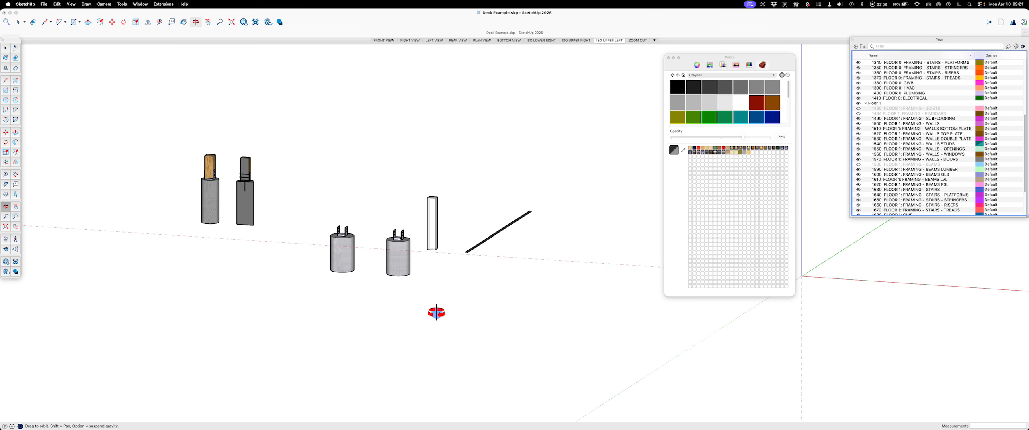
Step: Compare the deck parts in the FRONT VIEW, PLAN VIEW and ISO UPPER RIGHT scenes, keeping the Colors window clear of the tag list
{"action": "left_click_drag", "start_coordinate": [704, 56], "coordinate": [852, 86]}
{"action": "left_click", "coordinate": [382, 40]}
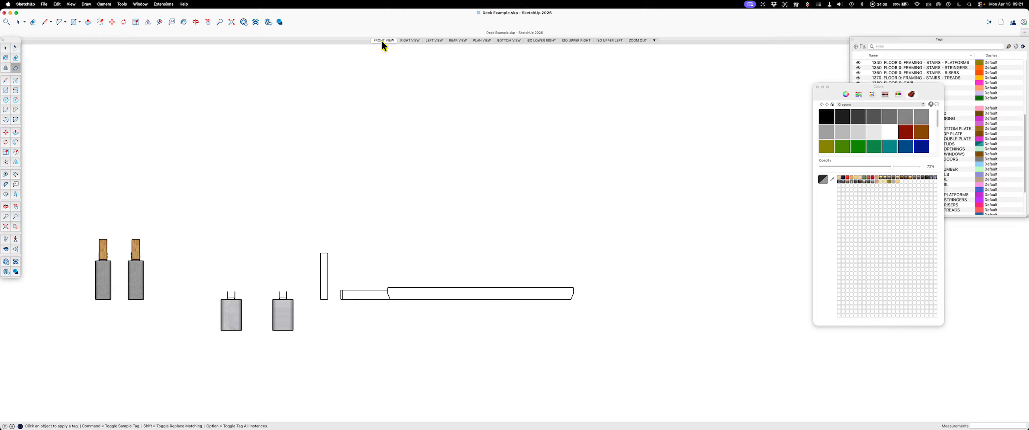
{"action": "left_click", "coordinate": [482, 40]}
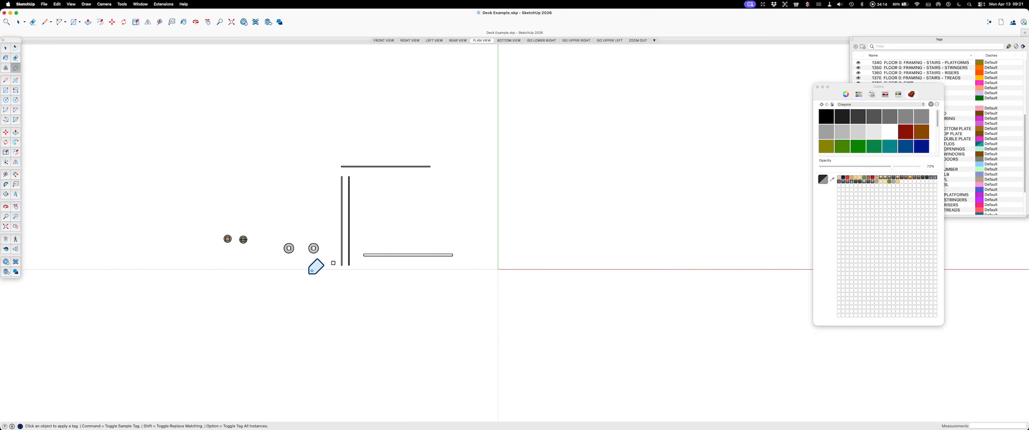
{"action": "scroll", "coordinate": [225, 299], "scroll_direction": "down", "scroll_amount": 3}
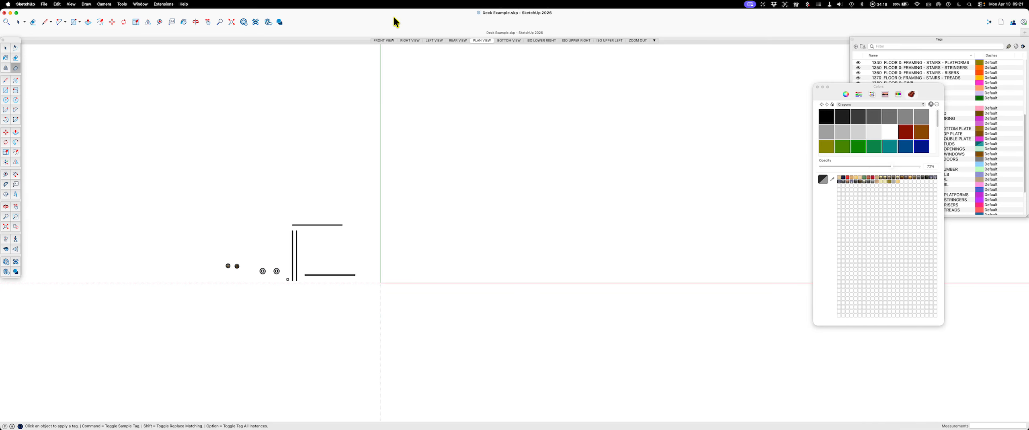
{"action": "left_click", "coordinate": [478, 41]}
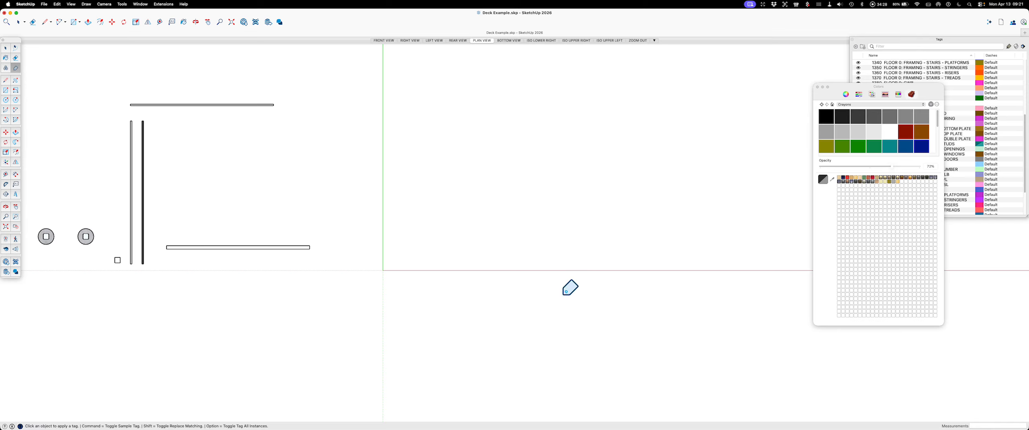
{"action": "left_click", "coordinate": [572, 40]}
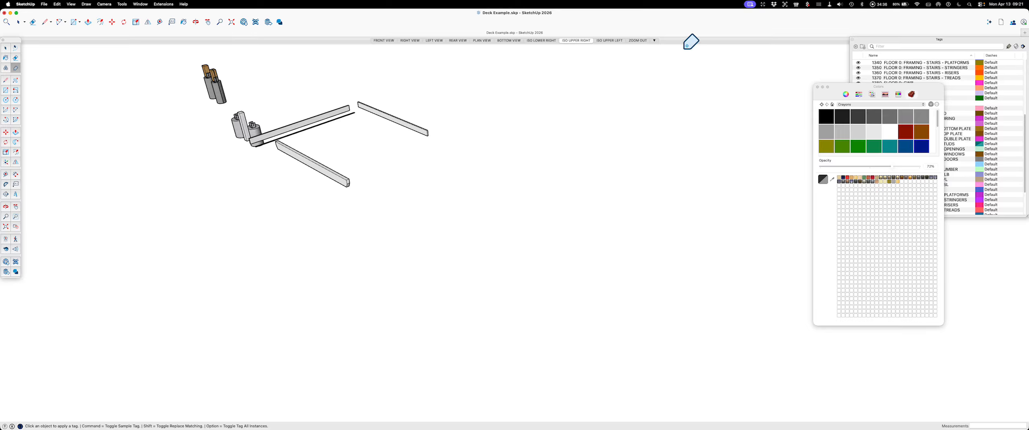
{"action": "left_click_drag", "start_coordinate": [869, 87], "coordinate": [768, 41]}
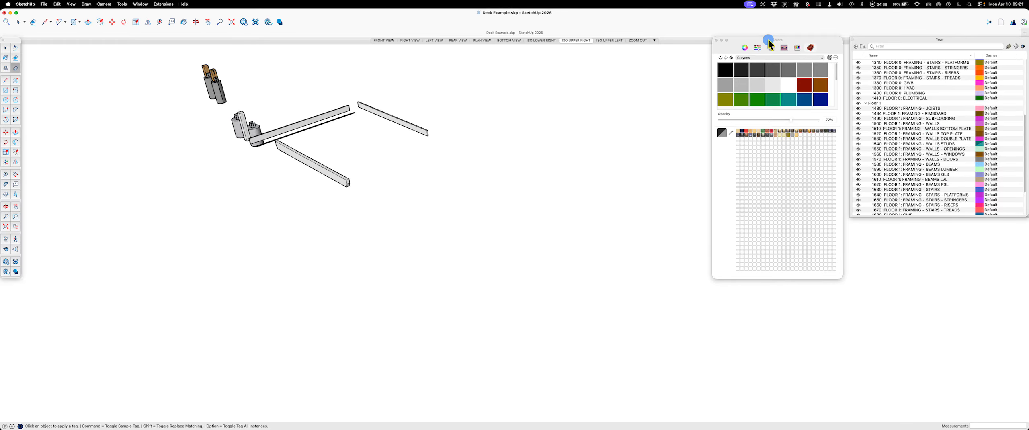
Step: Hide the 1480 JOISTS and 1484 RIMBOARD tags, update the ISO UPPER RIGHT scene and compare it with ISO LOWER RIGHT
{"action": "scroll", "coordinate": [931, 143], "scroll_direction": "down", "scroll_amount": 4}
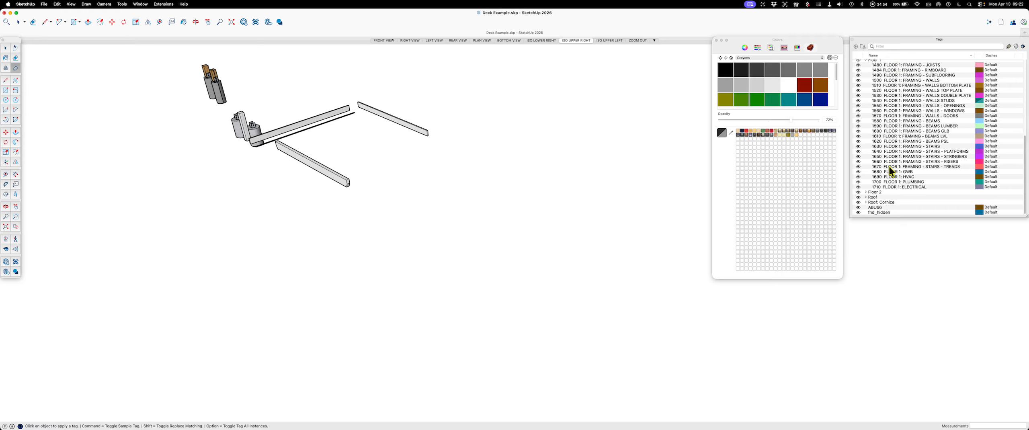
{"action": "scroll", "coordinate": [879, 143], "scroll_direction": "up", "scroll_amount": 3}
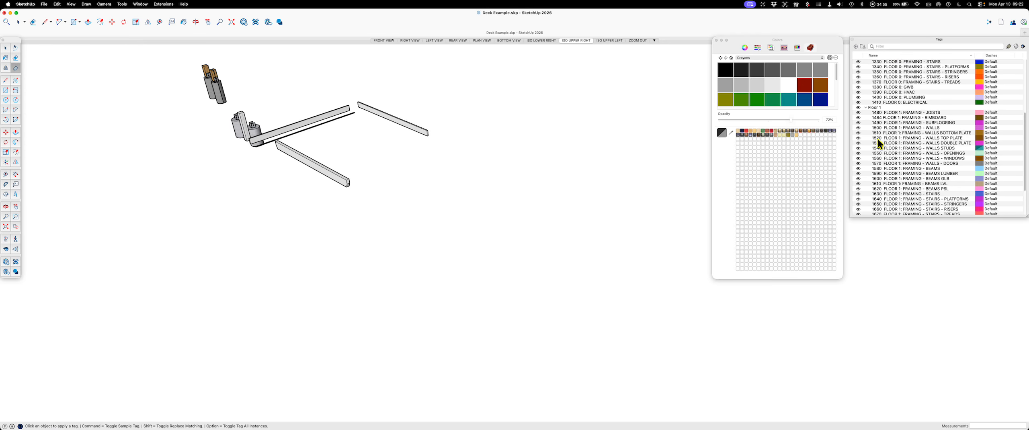
{"action": "left_click", "coordinate": [859, 113]}
{"action": "left_click", "coordinate": [858, 118]}
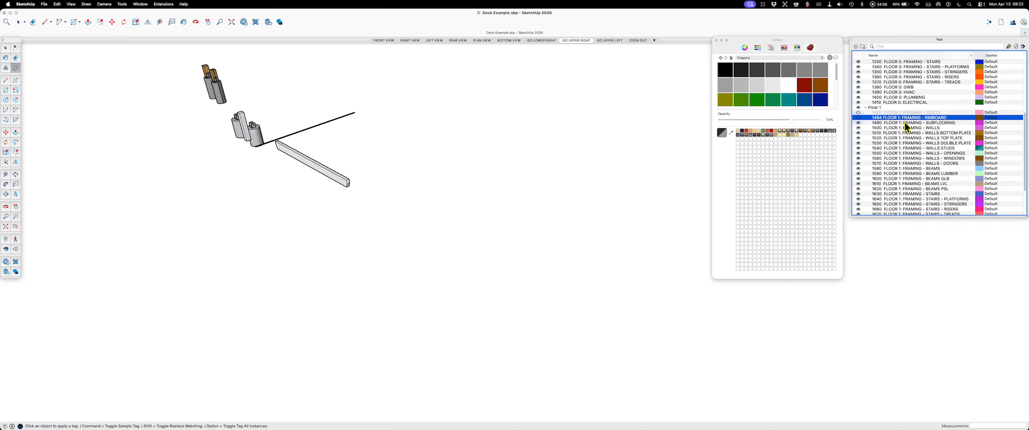
{"action": "right_click", "coordinate": [574, 43]}
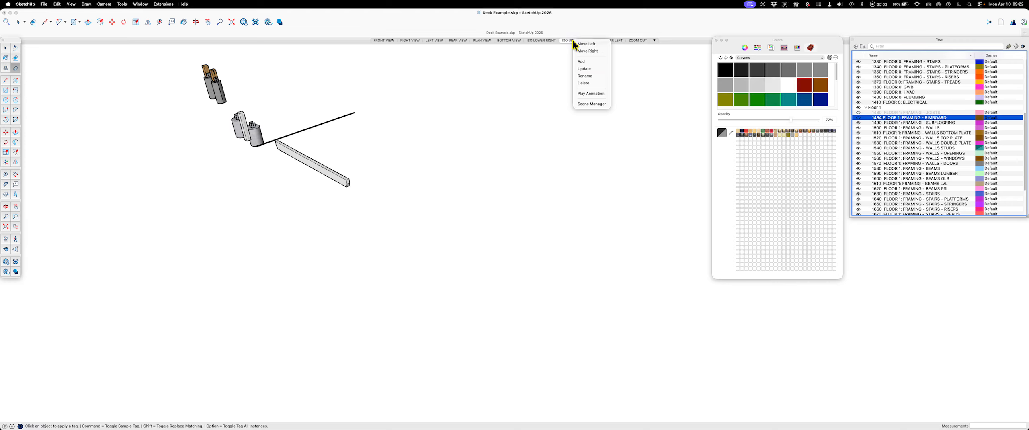
{"action": "left_click", "coordinate": [591, 68]}
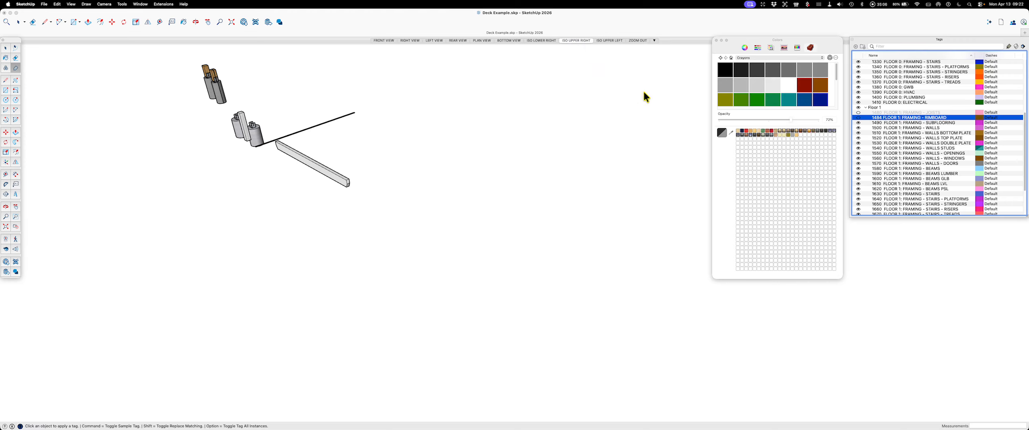
{"action": "left_click", "coordinate": [541, 40]}
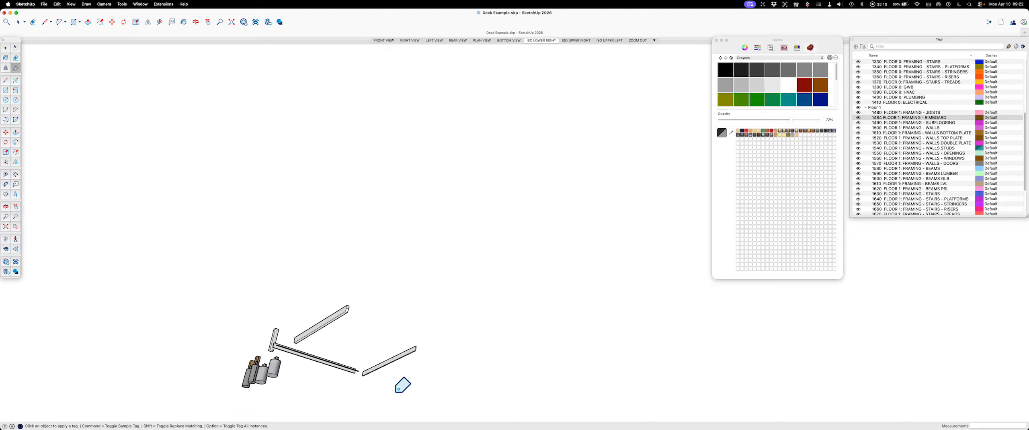
{"action": "left_click", "coordinate": [573, 41]}
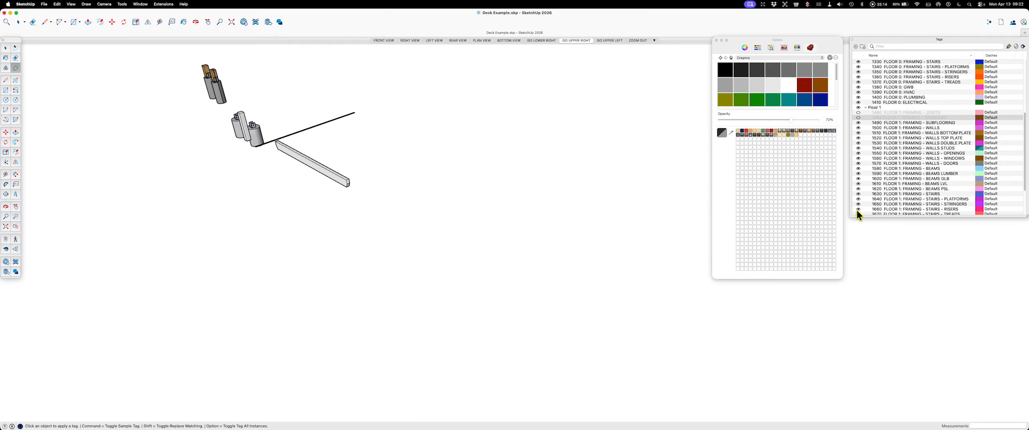
Step: Make the 1480 JOISTS and 1484 RIMBOARD tags visible again and update the ISO UPPER RIGHT scene
{"action": "left_click", "coordinate": [858, 112]}
{"action": "left_click", "coordinate": [858, 118]}
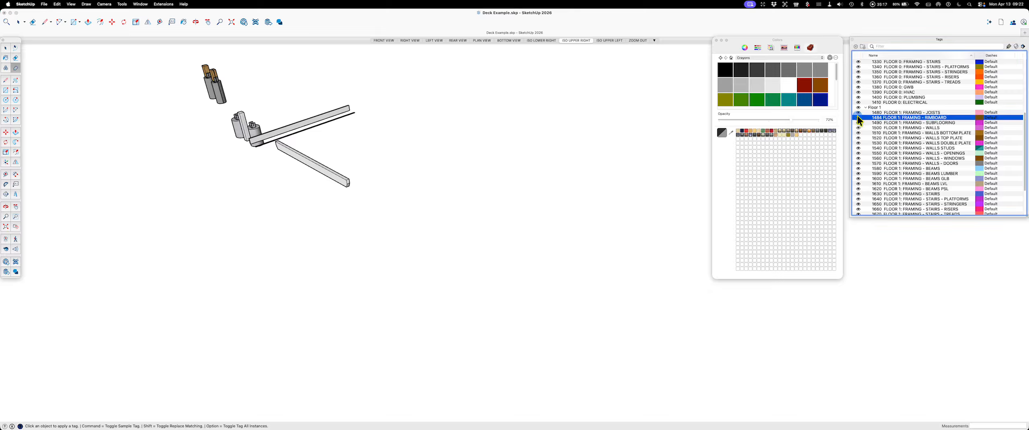
{"action": "right_click", "coordinate": [574, 40]}
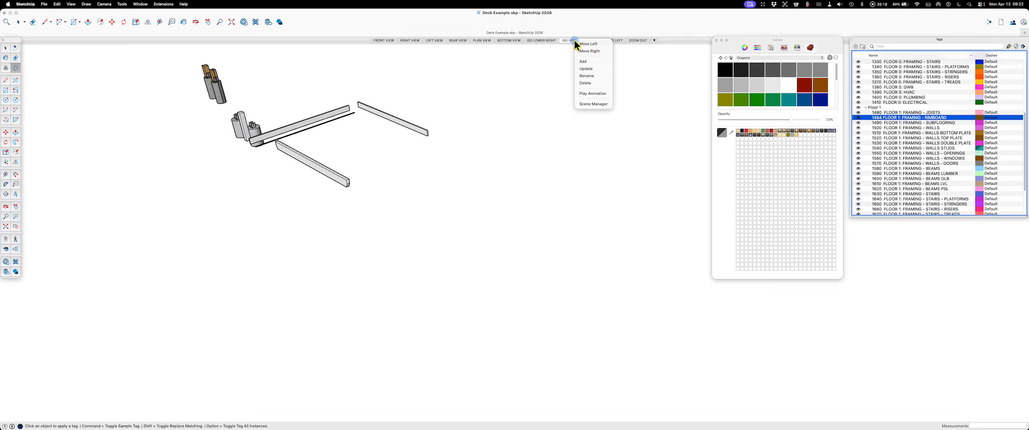
{"action": "left_click", "coordinate": [589, 69]}
{"action": "left_click", "coordinate": [545, 165]}
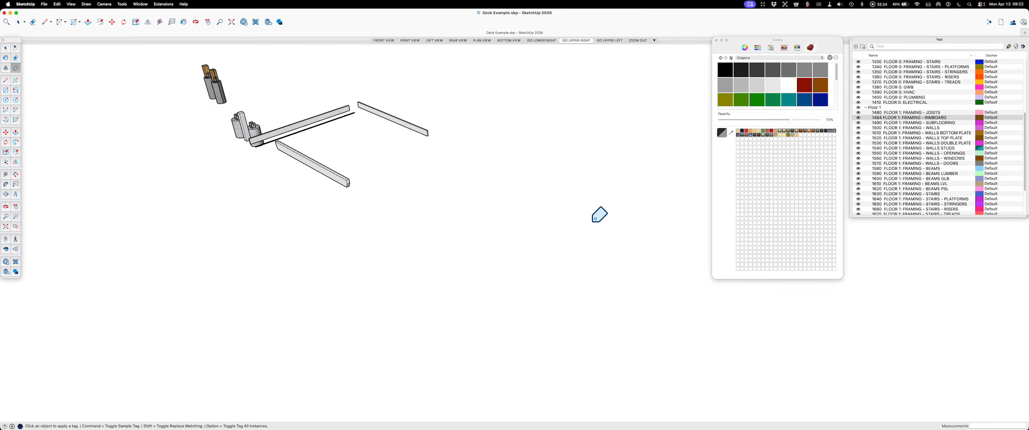
Step: Show the model axes and update the ISO UPPER RIGHT scene, saving the style change to the selected style
{"action": "key", "text": "space"}
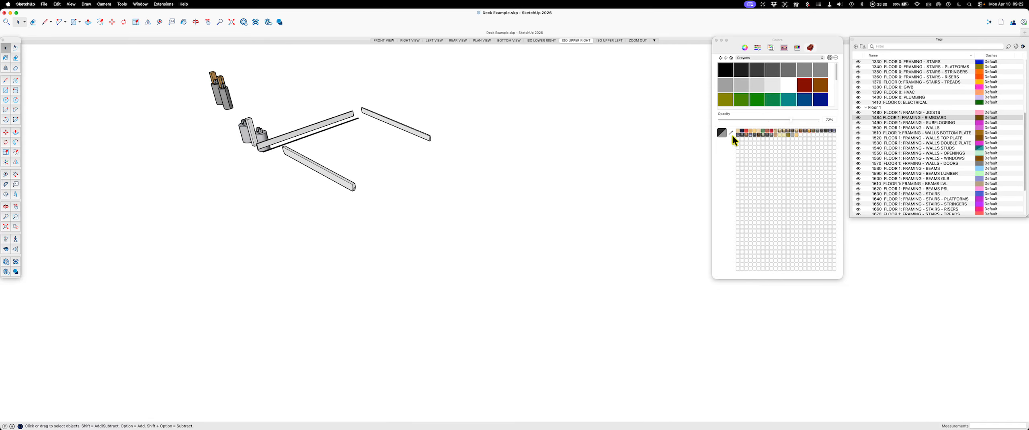
{"action": "right_click", "coordinate": [573, 42]}
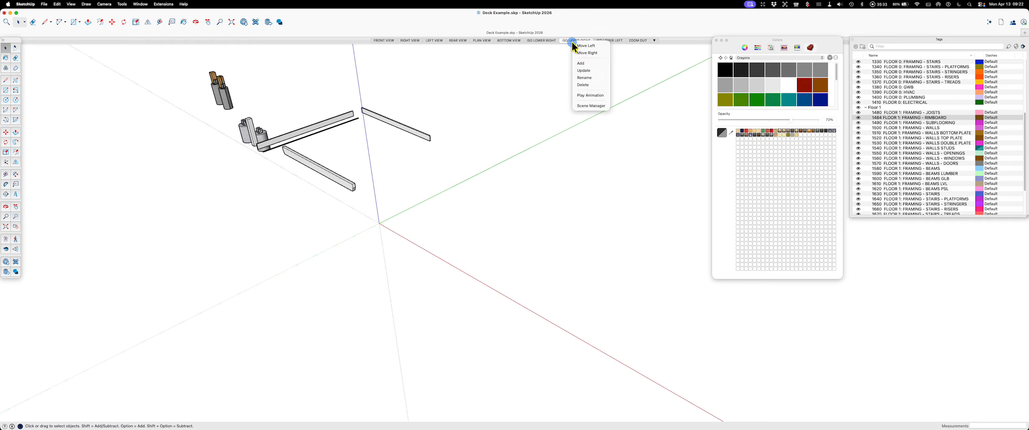
{"action": "left_click", "coordinate": [584, 70]}
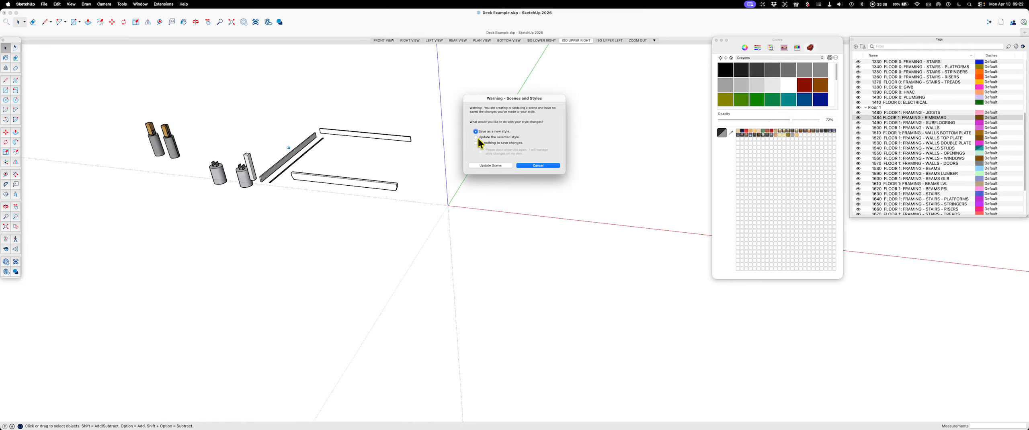
{"action": "left_click", "coordinate": [477, 137]}
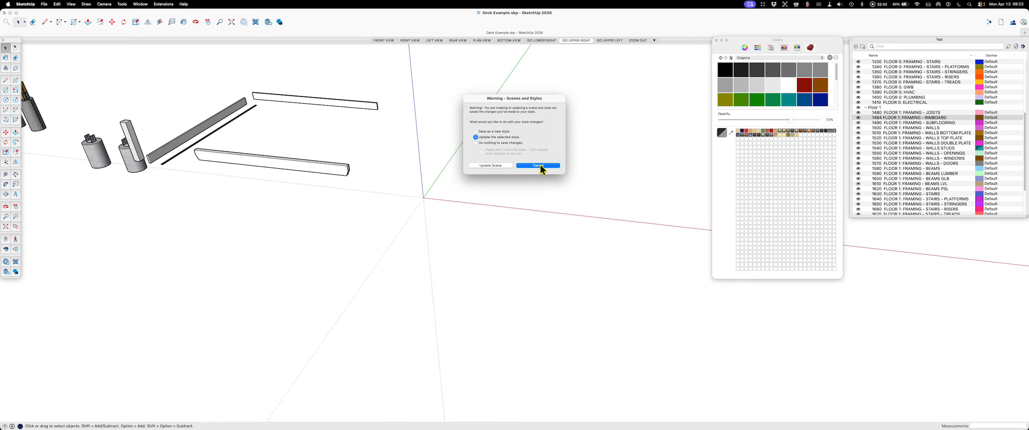
{"action": "left_click", "coordinate": [494, 165]}
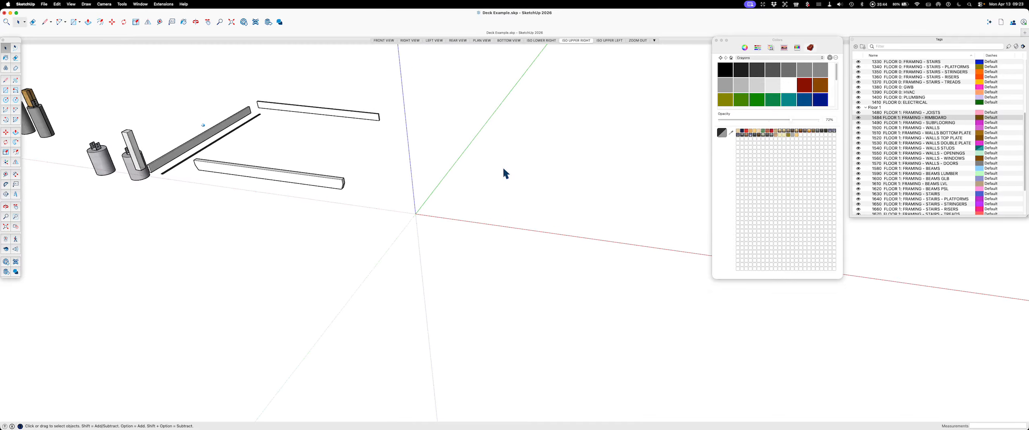
{"action": "left_click", "coordinate": [579, 40]}
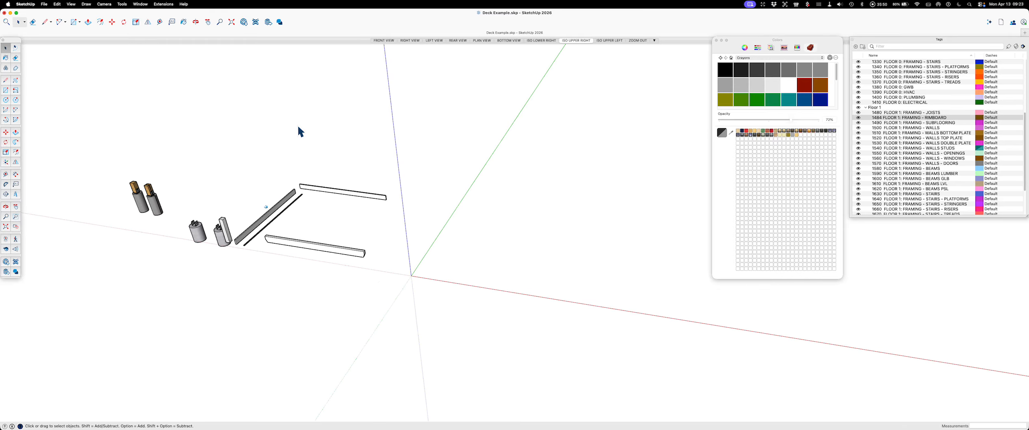
{"action": "right_click", "coordinate": [576, 42]}
{"action": "left_click", "coordinate": [591, 71]}
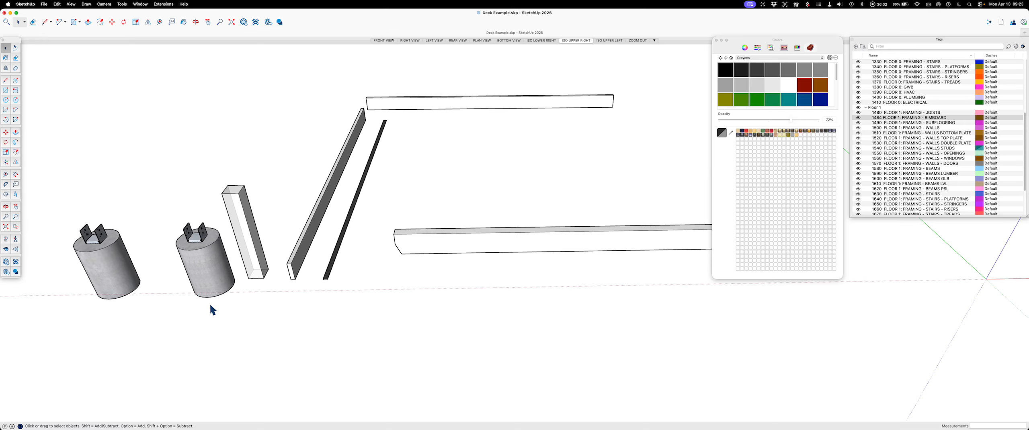
Step: Copy the concrete footing with its metal post base from the example parts to the model origin
{"action": "left_click", "coordinate": [177, 226]}
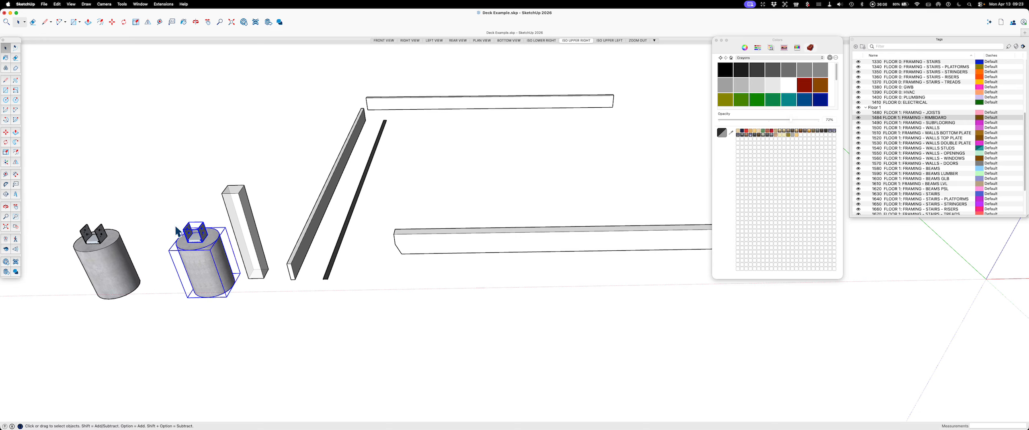
{"action": "key", "text": "m"}
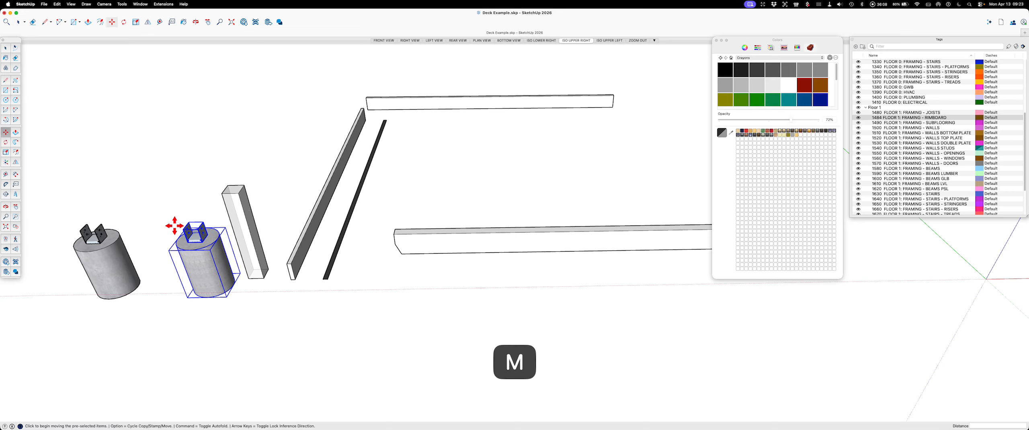
{"action": "key", "text": "alt"}
{"action": "middle_click_drag", "start_coordinate": [180, 228], "coordinate": [303, 277]}
{"action": "left_click", "coordinate": [69, 293]}
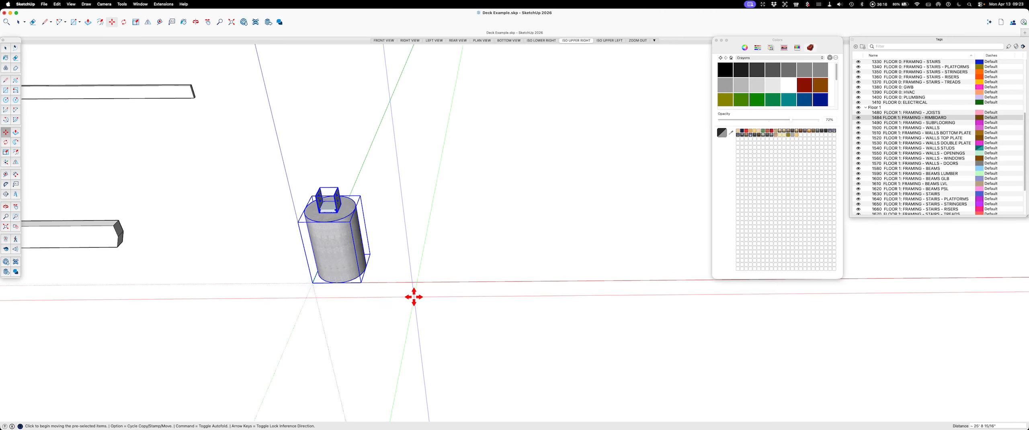
{"action": "scroll", "coordinate": [340, 230], "scroll_direction": "up", "scroll_amount": 4}
{"action": "key", "text": "Escape"}
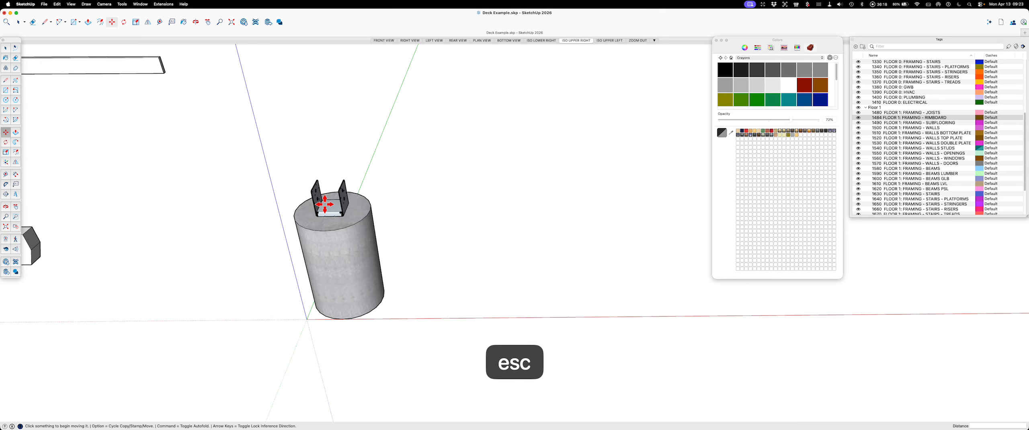
{"action": "key", "text": "space"}
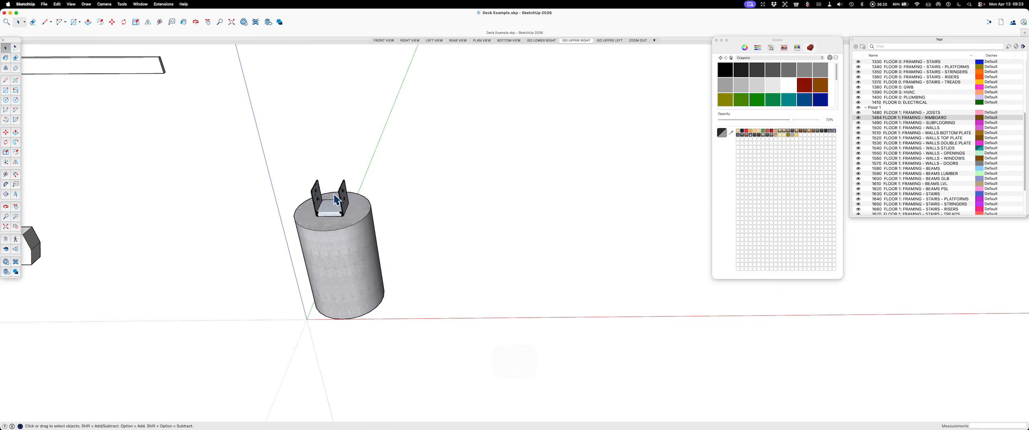
Step: Move the copied footing and post base at the origin down 24 inches along the blue axis
{"action": "scroll", "coordinate": [333, 193], "scroll_direction": "down", "scroll_amount": 10}
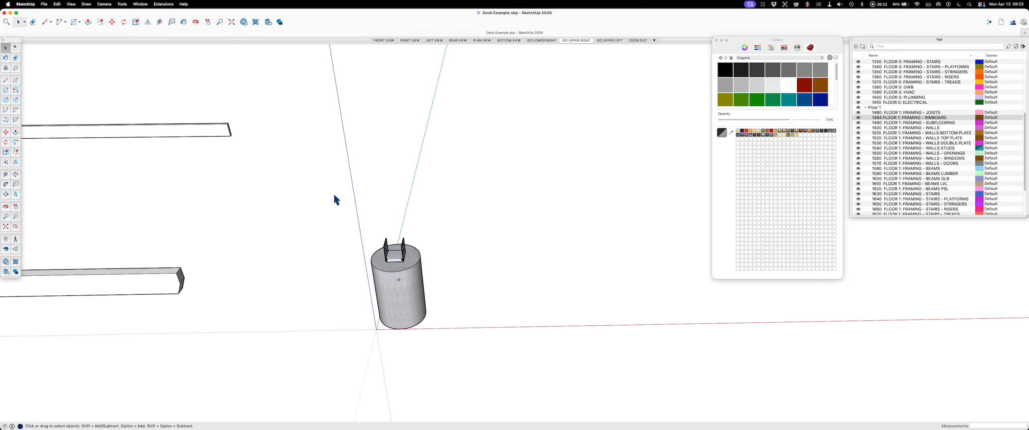
{"action": "middle_click_drag", "start_coordinate": [432, 244], "coordinate": [473, 276]}
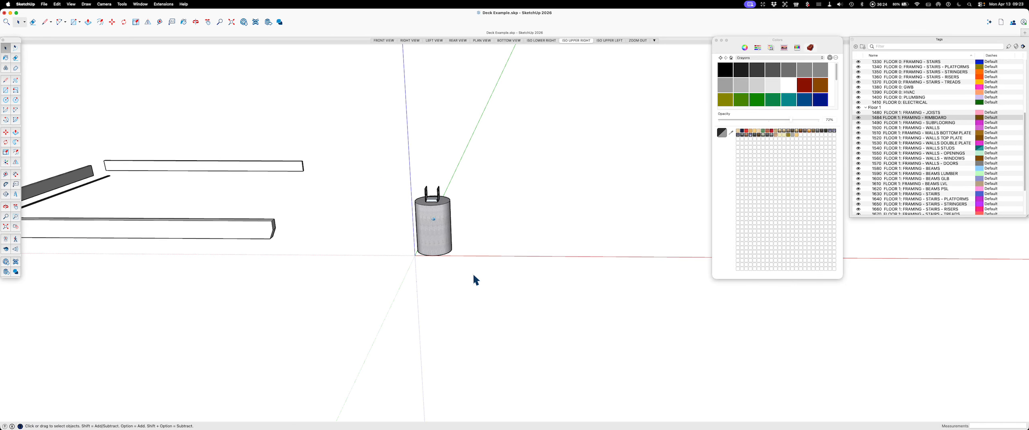
{"action": "left_click", "coordinate": [402, 177]}
{"action": "scroll", "coordinate": [402, 181], "scroll_direction": "up", "scroll_amount": 5}
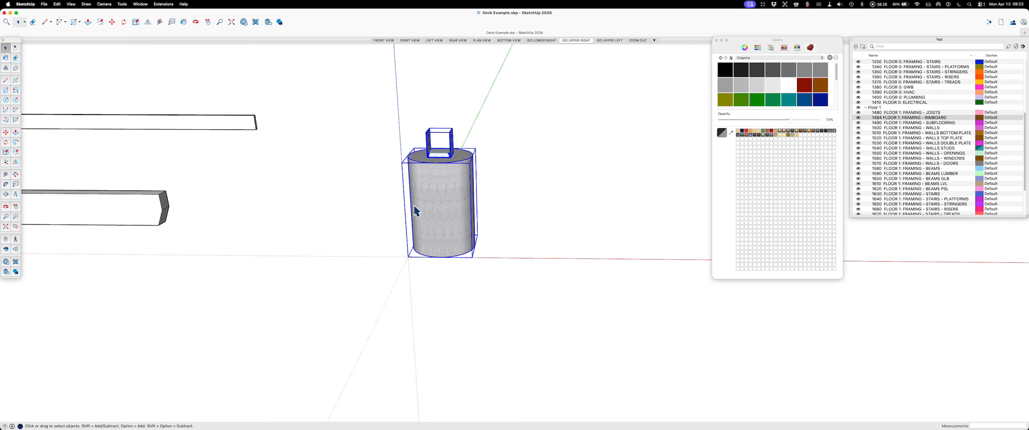
{"action": "key", "text": "m"}
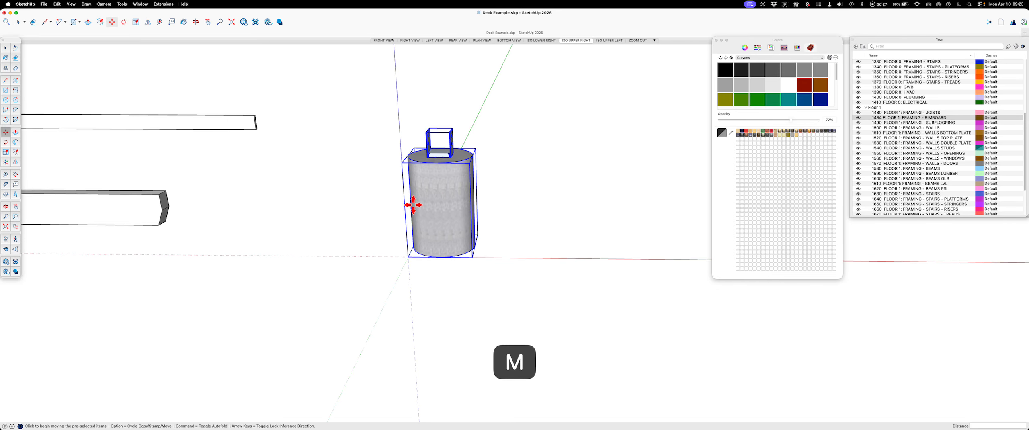
{"action": "left_click", "coordinate": [435, 163]}
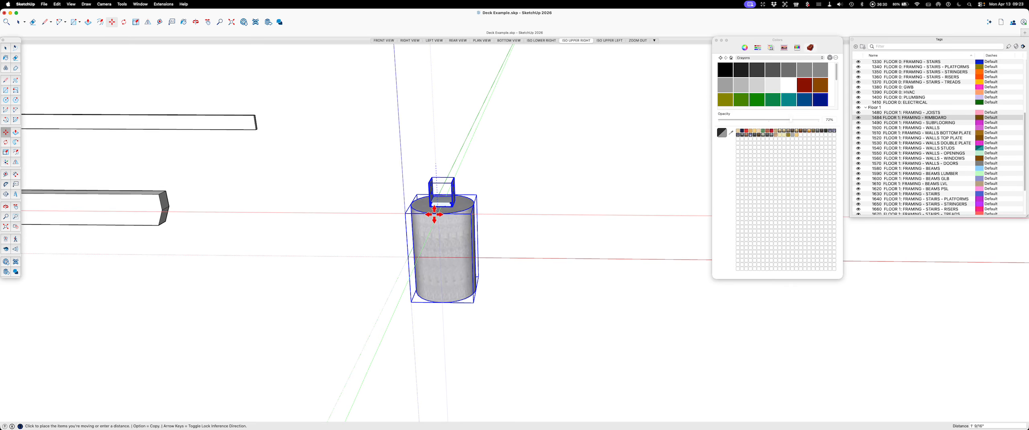
{"action": "type", "text": "24"}
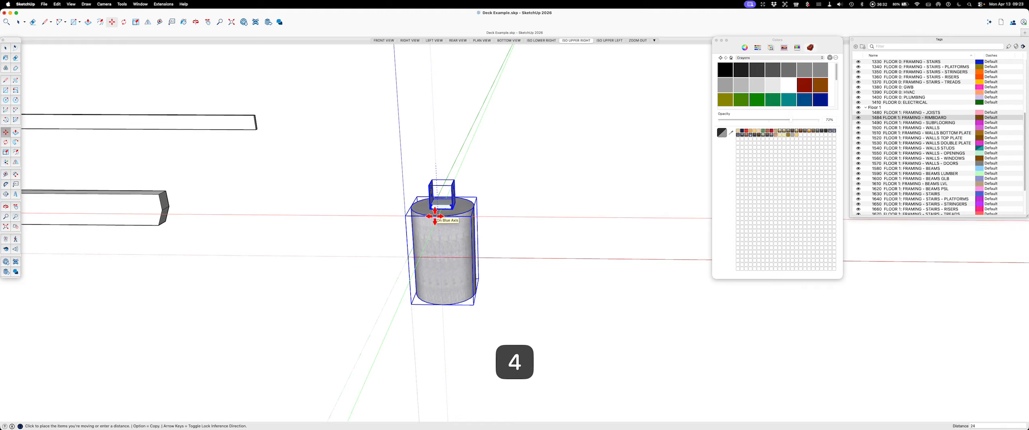
{"action": "key", "text": "Return"}
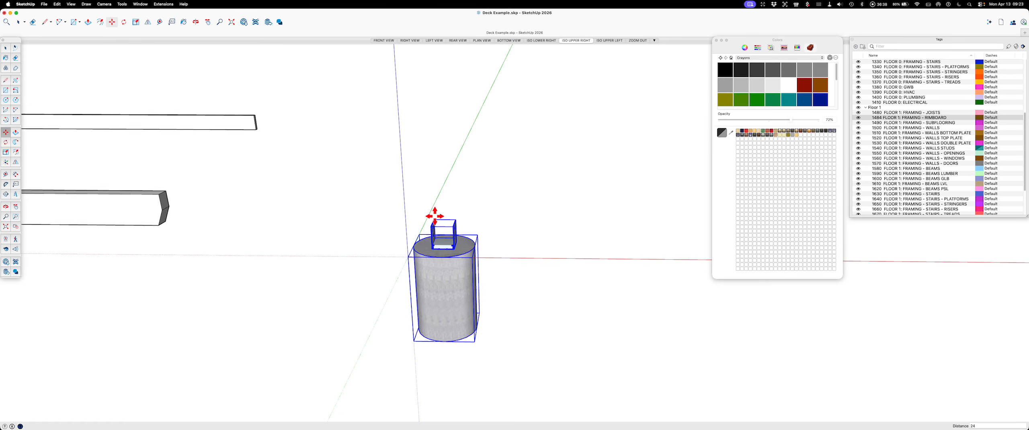
Step: Rotate the copied footing and post base 90 degrees about the footing's vertical centre axis
{"action": "key", "text": "q"}
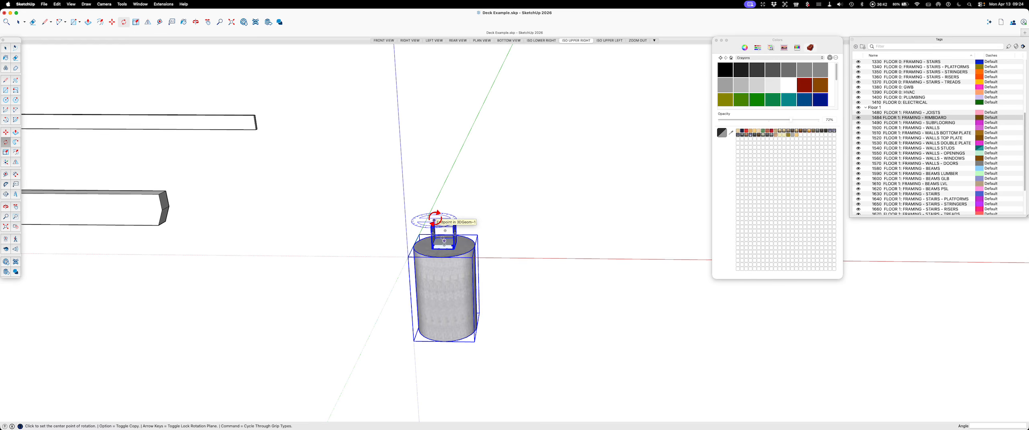
{"action": "middle_click_drag", "start_coordinate": [428, 317], "coordinate": [442, 286]}
{"action": "left_click", "coordinate": [446, 283]}
{"action": "left_click", "coordinate": [594, 248]}
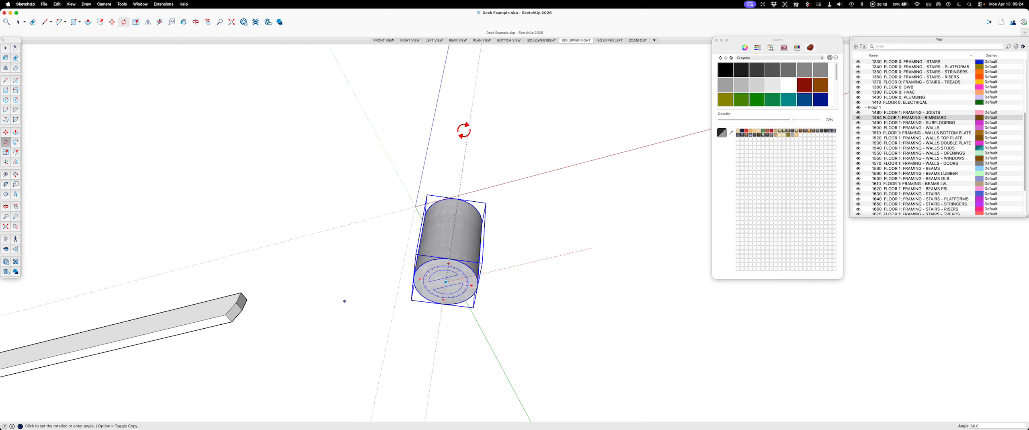
{"action": "left_click", "coordinate": [324, 54]}
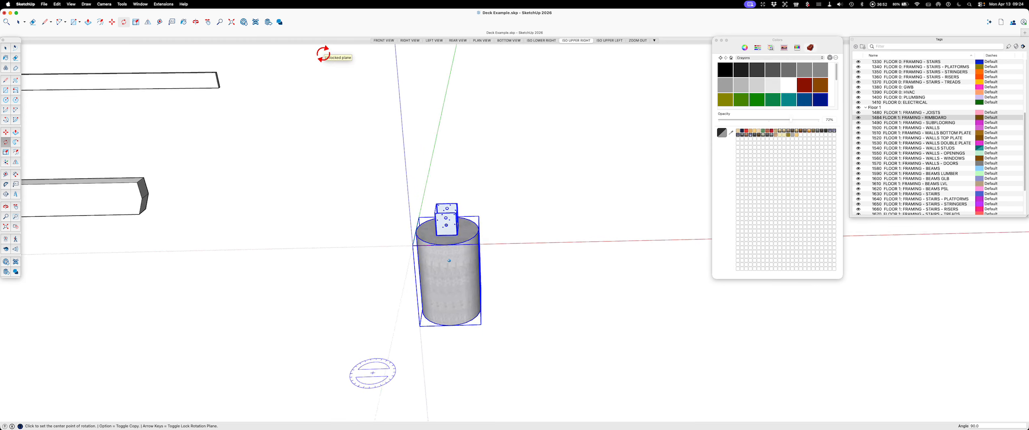
{"action": "key", "text": "space"}
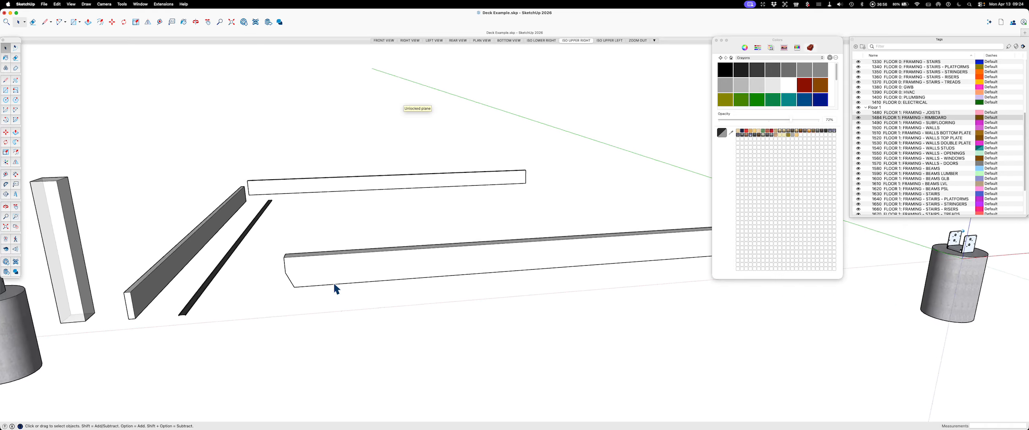
Step: Copy the long beam with angled ends from the example parts to beside the footing at the origin
{"action": "left_click", "coordinate": [374, 260]}
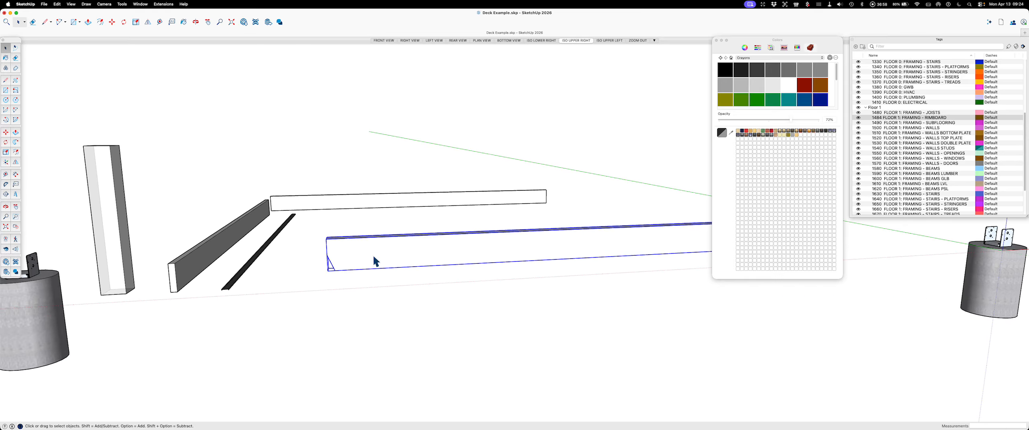
{"action": "key", "text": "m"}
{"action": "key", "text": "alt"}
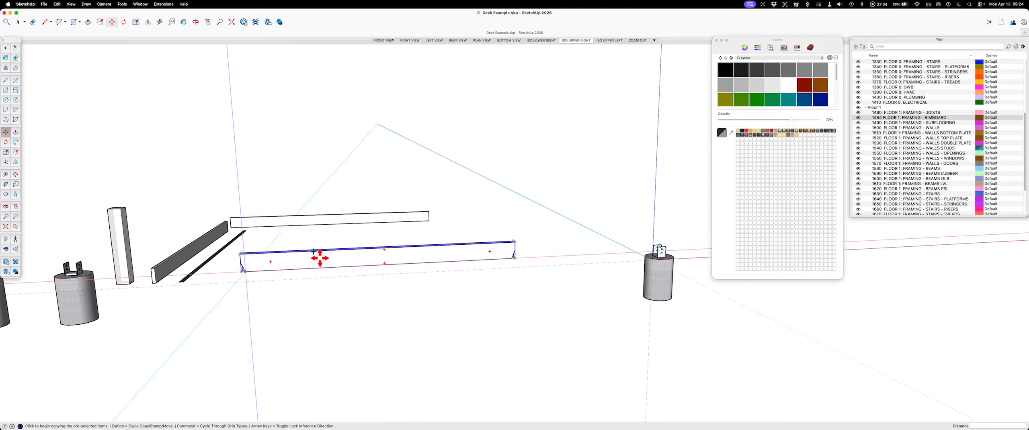
{"action": "left_click", "coordinate": [320, 258]}
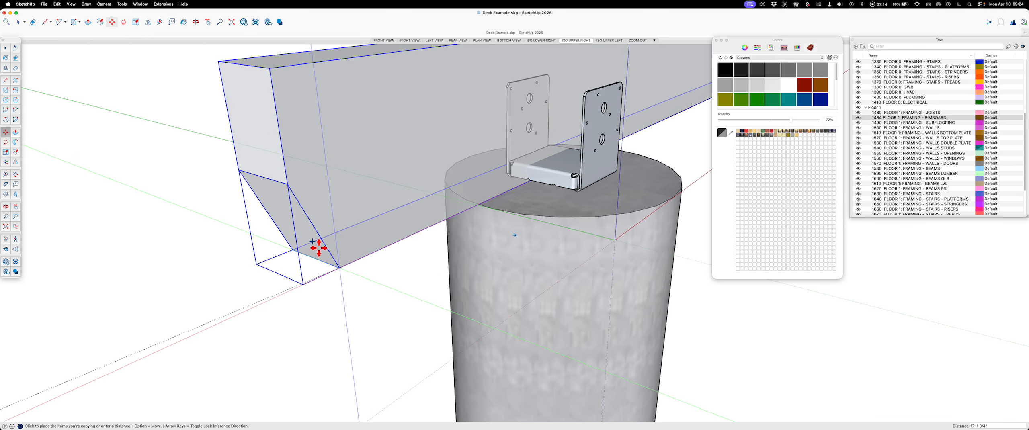
{"action": "left_click", "coordinate": [228, 205]}
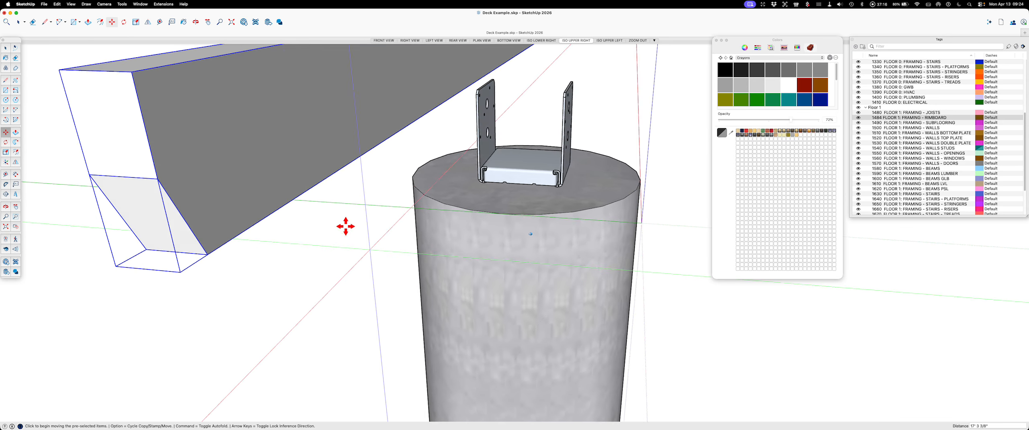
{"action": "scroll", "coordinate": [278, 294], "scroll_direction": "up", "scroll_amount": 6}
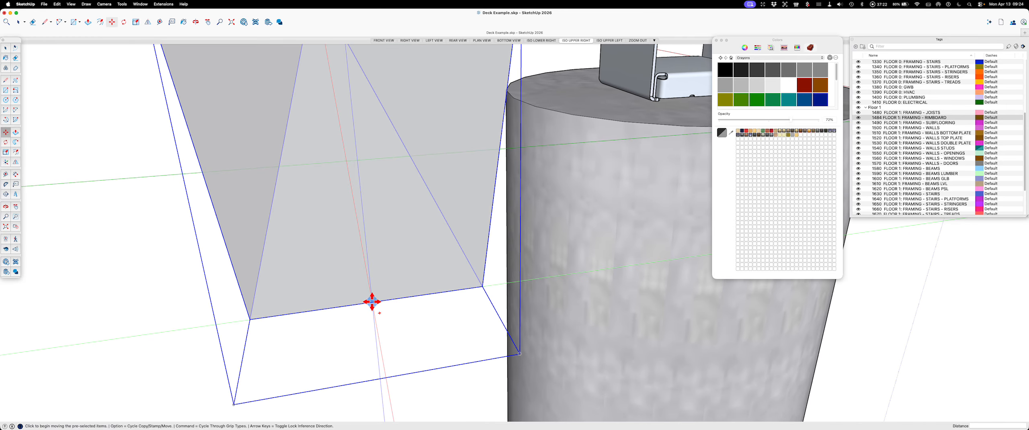
{"action": "left_click", "coordinate": [372, 301]}
{"action": "scroll", "coordinate": [373, 297], "scroll_direction": "down", "scroll_amount": 8}
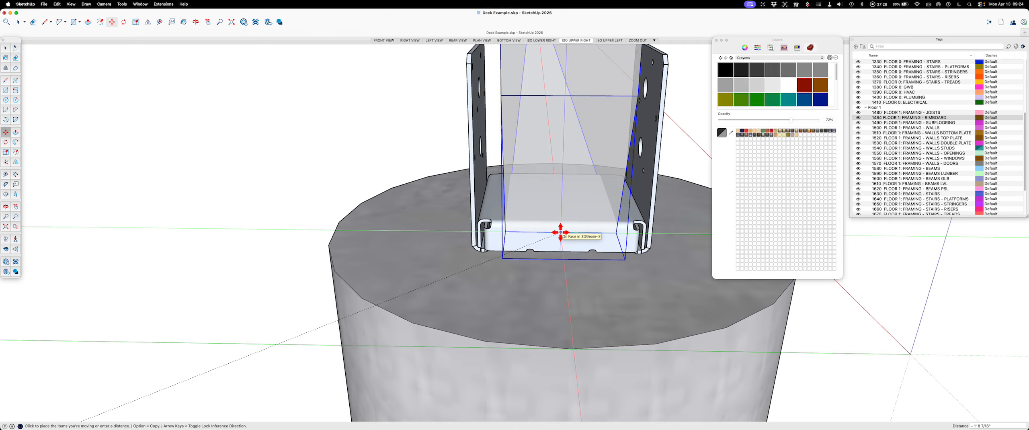
{"action": "key", "text": "Escape"}
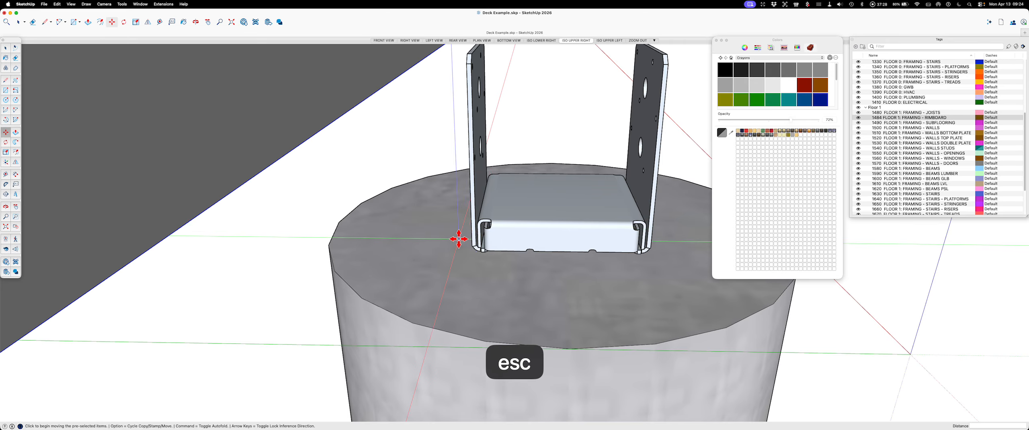
Step: Copy the upright post by its bottom midpoint from the example parts to the metal post base on the footing at the origin
{"action": "scroll", "coordinate": [459, 240], "scroll_direction": "down", "scroll_amount": 10}
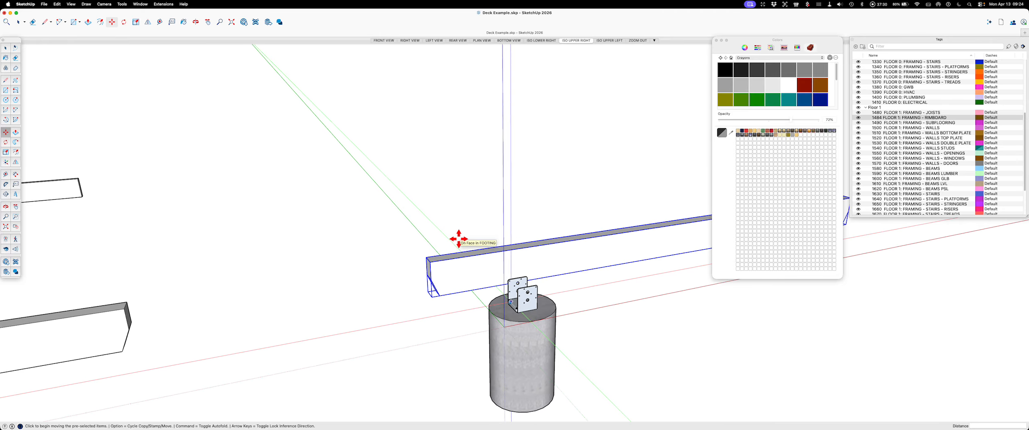
{"action": "scroll", "coordinate": [321, 233], "scroll_direction": "down", "scroll_amount": 8}
{"action": "scroll", "coordinate": [361, 301], "scroll_direction": "up", "scroll_amount": 10}
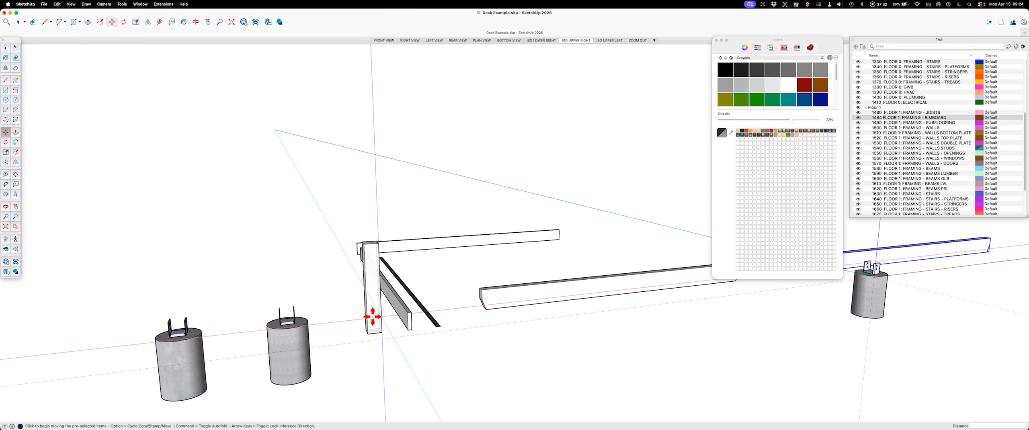
{"action": "middle_click_drag", "start_coordinate": [373, 352], "coordinate": [648, 294]}
{"action": "scroll", "coordinate": [648, 293], "scroll_direction": "up", "scroll_amount": 10}
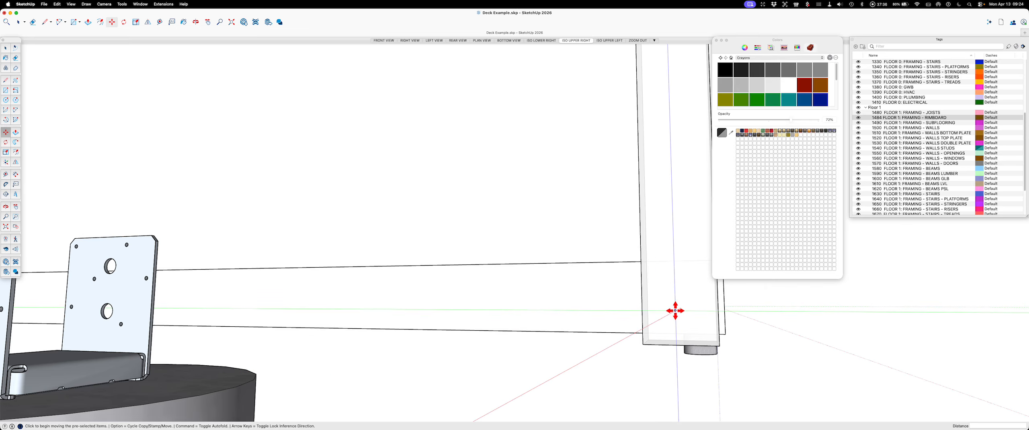
{"action": "key", "text": "space"}
{"action": "left_click", "coordinate": [679, 311]}
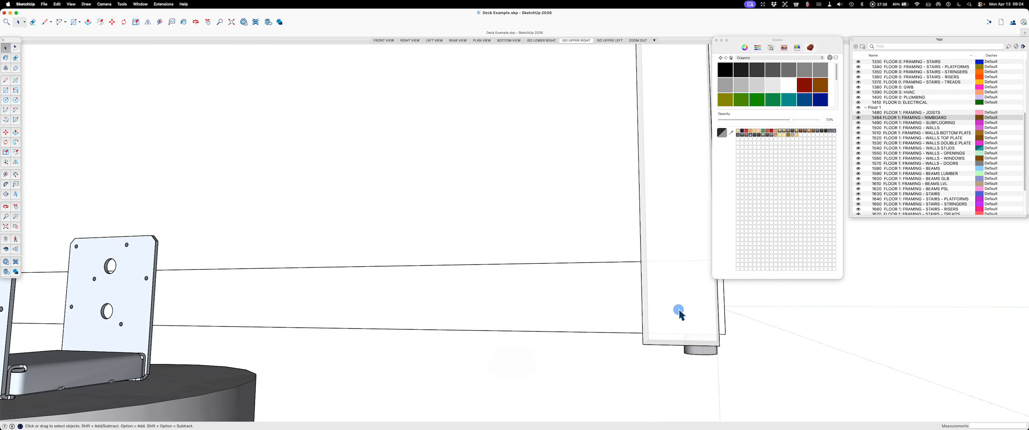
{"action": "key", "text": "m"}
{"action": "key", "text": "alt"}
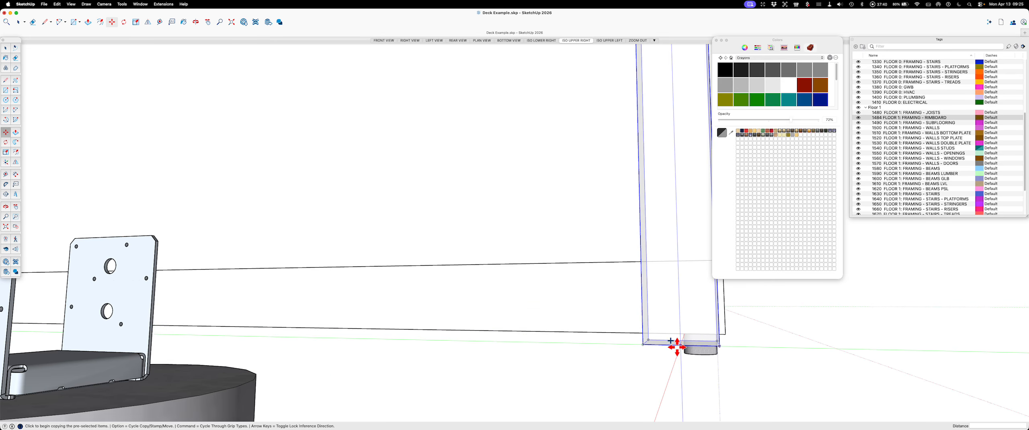
{"action": "left_click", "coordinate": [680, 345]}
{"action": "scroll", "coordinate": [679, 345], "scroll_direction": "down", "scroll_amount": 8}
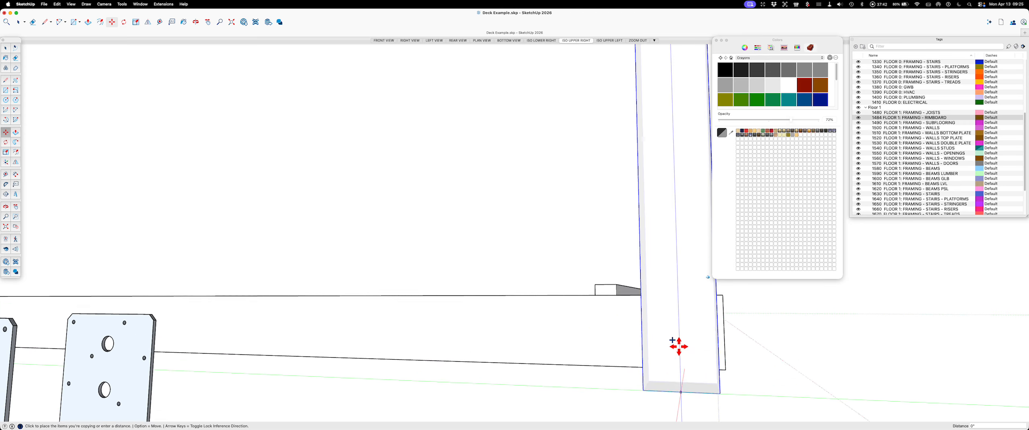
{"action": "scroll", "coordinate": [685, 359], "scroll_direction": "up", "scroll_amount": 10}
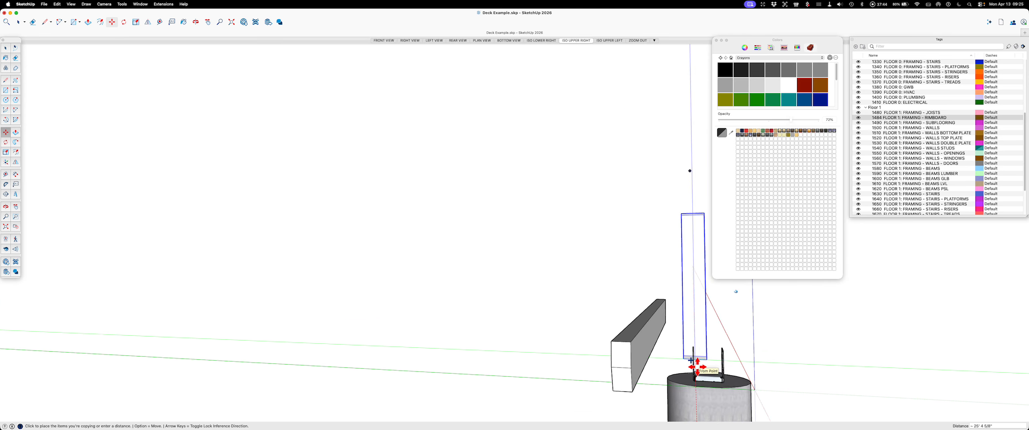
{"action": "scroll", "coordinate": [681, 362], "scroll_direction": "up", "scroll_amount": 10}
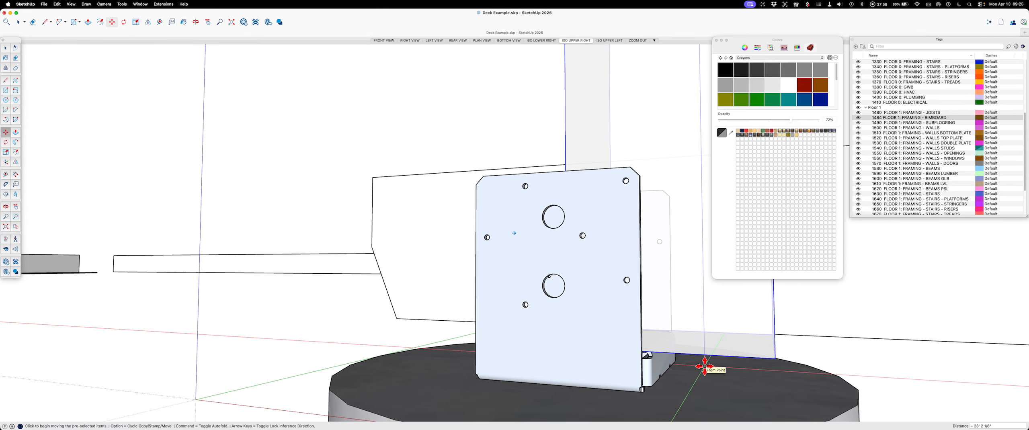
{"action": "key", "text": "space"}
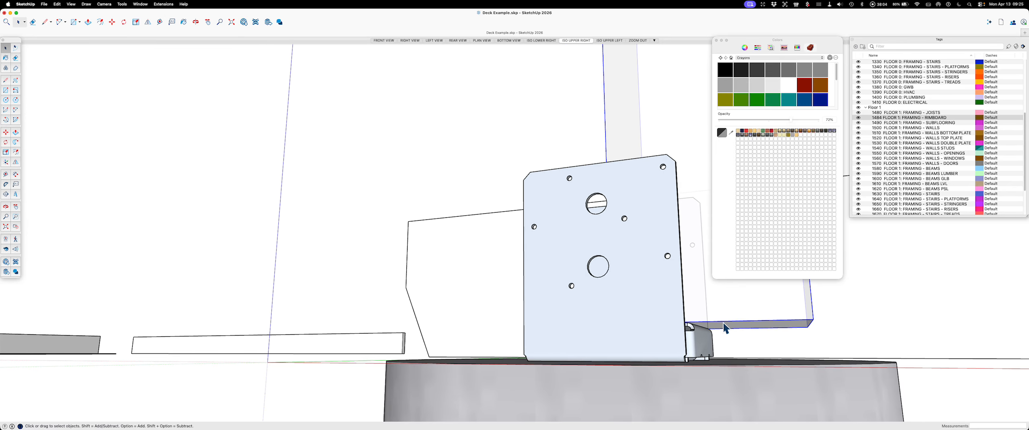
Step: Move the copied post along the red axis to centre it between the side plates of the metal post base
{"action": "key", "text": "m"}
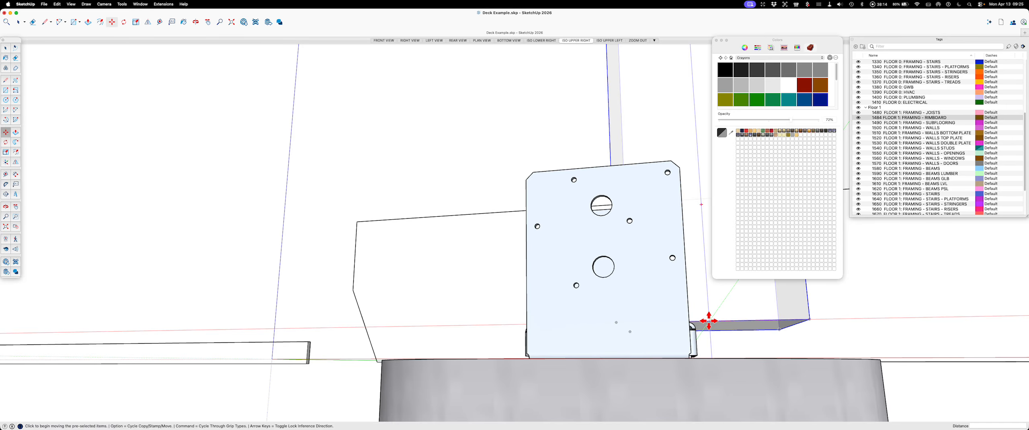
{"action": "left_click", "coordinate": [709, 321]}
{"action": "key", "text": "Right"}
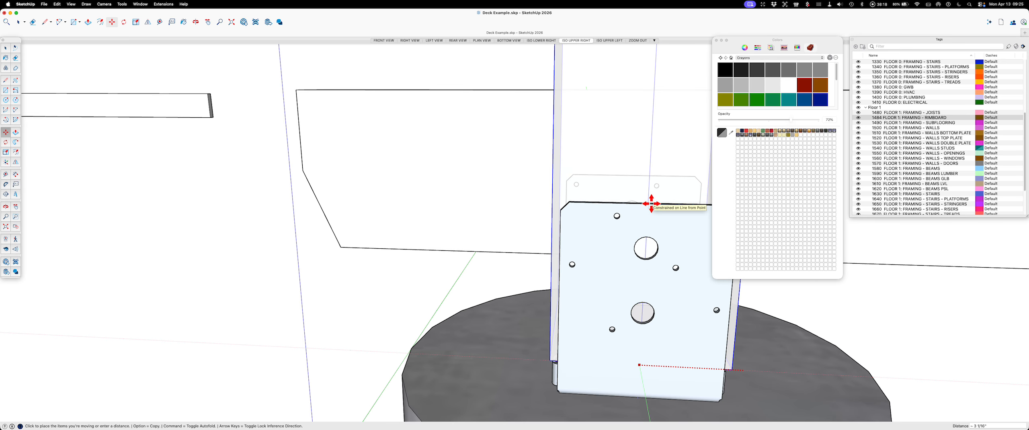
{"action": "key", "text": "Escape"}
{"action": "key", "text": "space"}
{"action": "key", "text": "Escape"}
{"action": "key", "text": "space"}
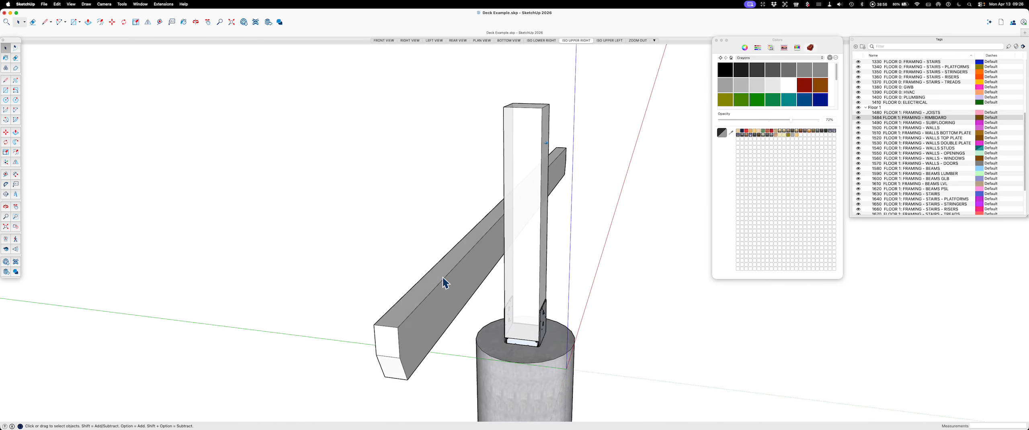
Step: Open 3D Warehouse and search for ECC64
{"action": "left_click", "coordinate": [244, 23]}
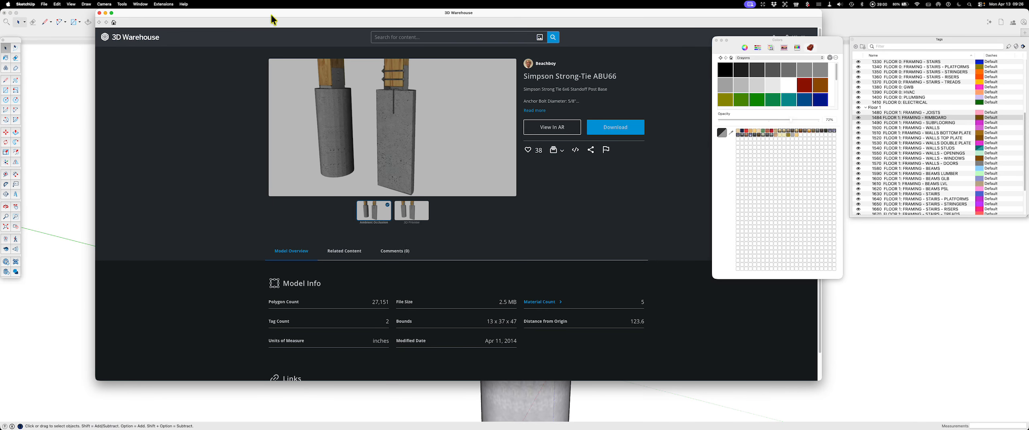
{"action": "left_click", "coordinate": [401, 39]}
{"action": "type", "text": "ECC64"}
{"action": "key", "text": "Return"}
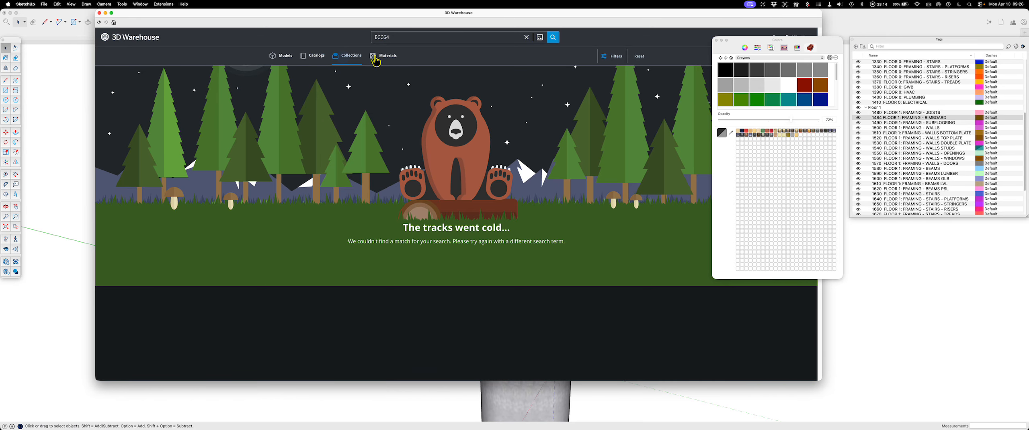
Step: Search 3D Warehouse for SIMPSON STRONG TIE and show the matching models
{"action": "left_click", "coordinate": [384, 55]}
{"action": "left_click_drag", "start_coordinate": [399, 37], "coordinate": [341, 39]}
{"action": "type", "text": "SIM"}
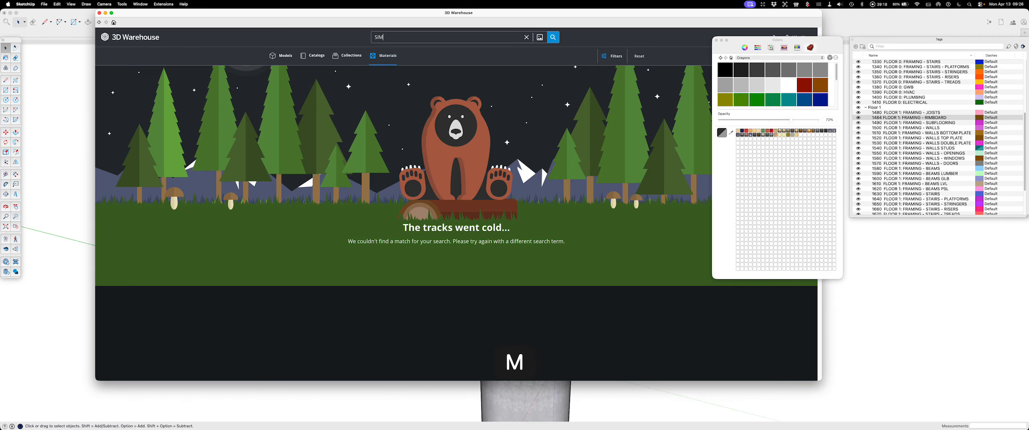
{"action": "type", "text": "PSON STRONG TIE"}
{"action": "key", "text": "Return"}
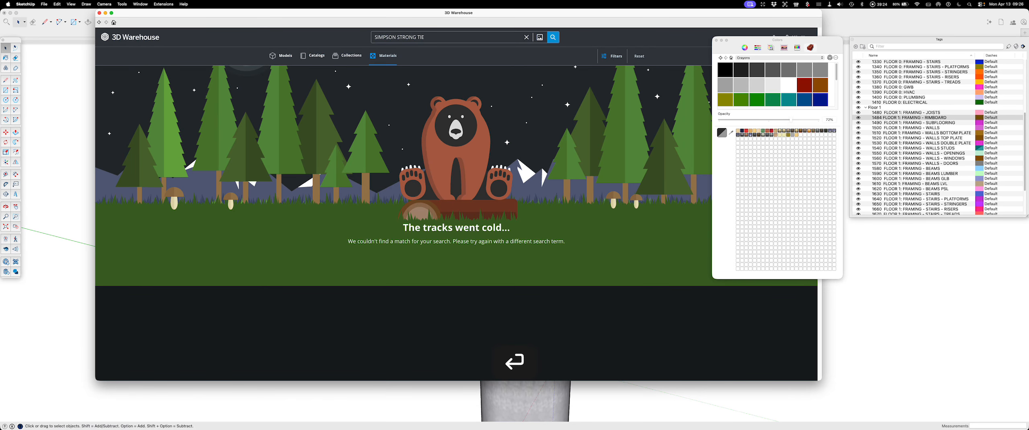
{"action": "left_click", "coordinate": [283, 59]}
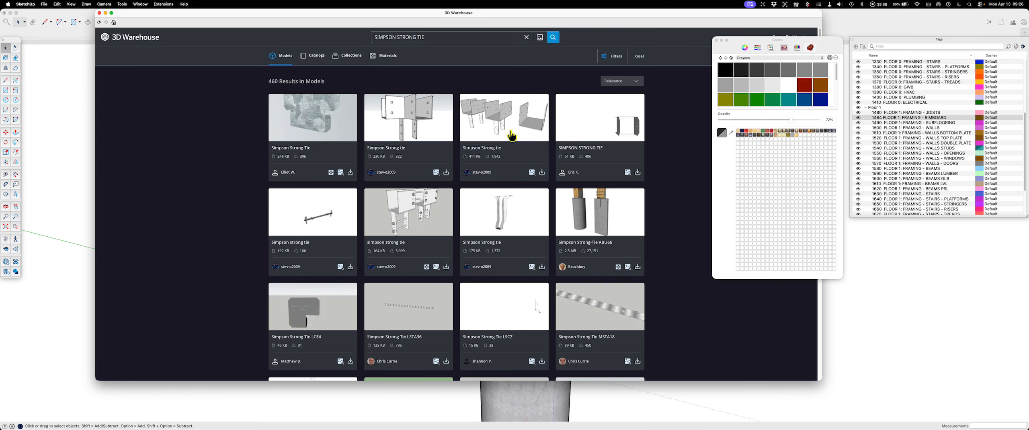
Step: Browse the Simpson Strong-Tie model results, loading more of them, for a connector that joins the post to the beam
{"action": "scroll", "coordinate": [506, 169], "scroll_direction": "down", "scroll_amount": 4}
{"action": "scroll", "coordinate": [507, 168], "scroll_direction": "down", "scroll_amount": 2}
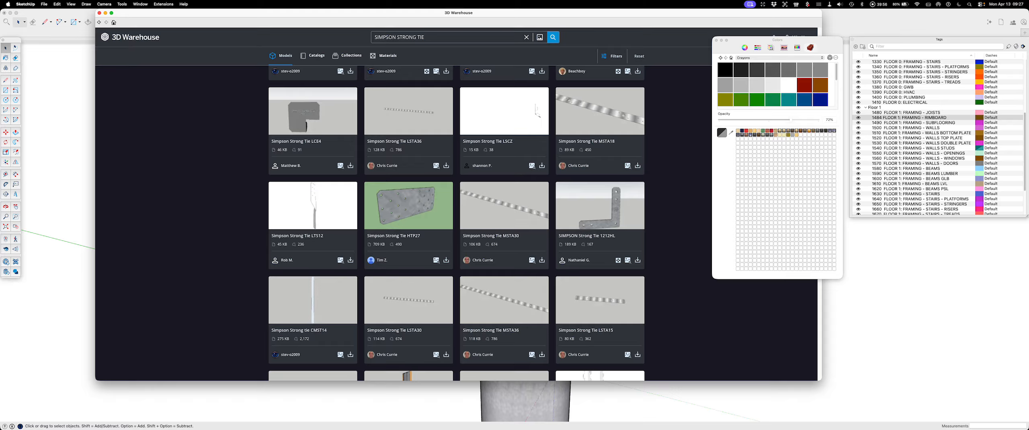
{"action": "scroll", "coordinate": [456, 208], "scroll_direction": "down", "scroll_amount": 5}
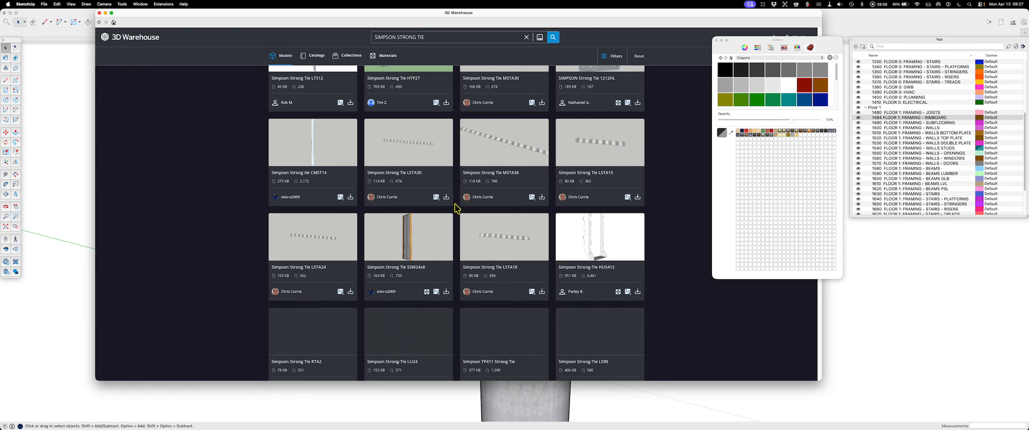
{"action": "scroll", "coordinate": [456, 208], "scroll_direction": "down", "scroll_amount": 5}
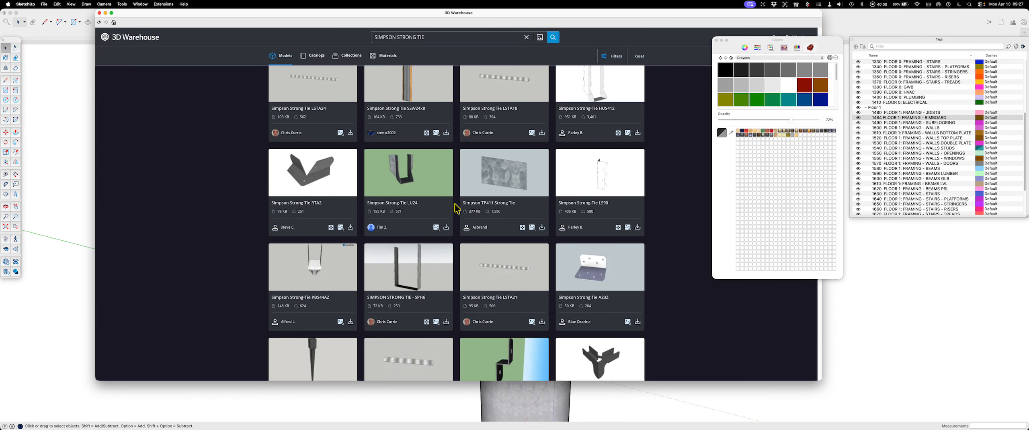
{"action": "scroll", "coordinate": [456, 208], "scroll_direction": "down", "scroll_amount": 2}
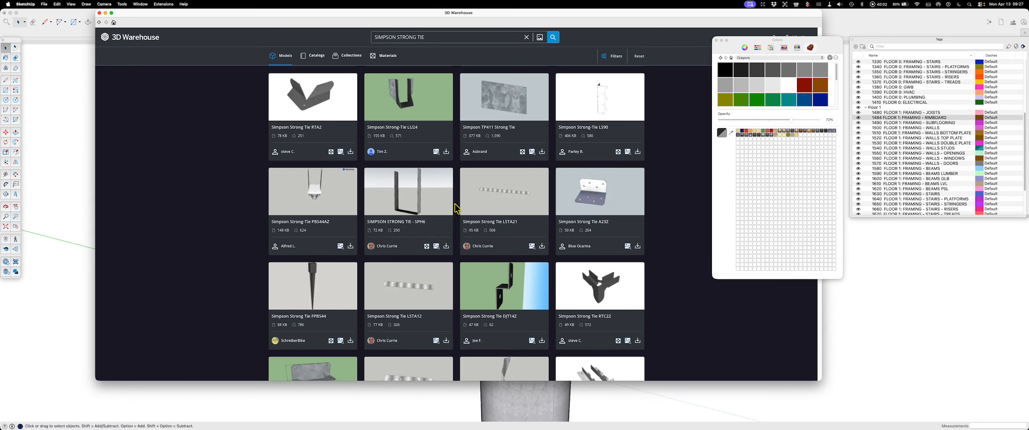
{"action": "scroll", "coordinate": [457, 209], "scroll_direction": "down", "scroll_amount": 5}
{"action": "scroll", "coordinate": [456, 208], "scroll_direction": "down", "scroll_amount": 1}
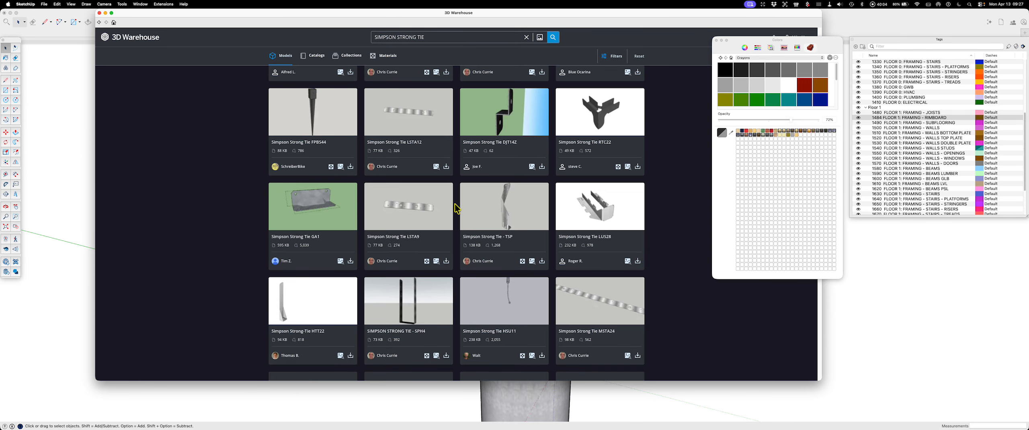
{"action": "scroll", "coordinate": [457, 208], "scroll_direction": "down", "scroll_amount": 5}
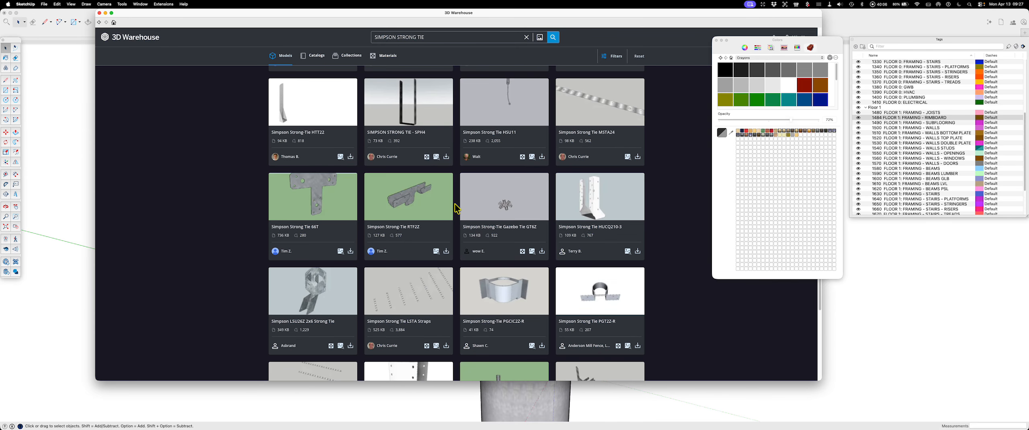
{"action": "scroll", "coordinate": [457, 208], "scroll_direction": "down", "scroll_amount": 4}
{"action": "scroll", "coordinate": [456, 208], "scroll_direction": "down", "scroll_amount": 5}
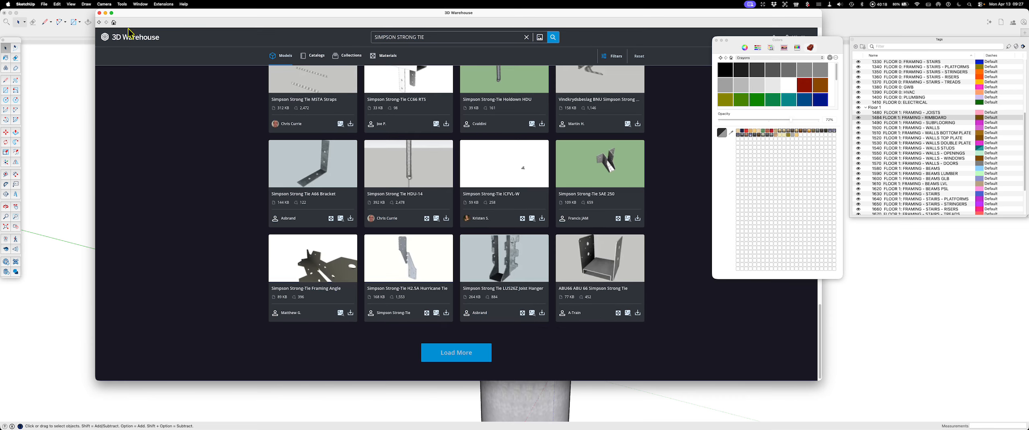
{"action": "left_click", "coordinate": [456, 353]}
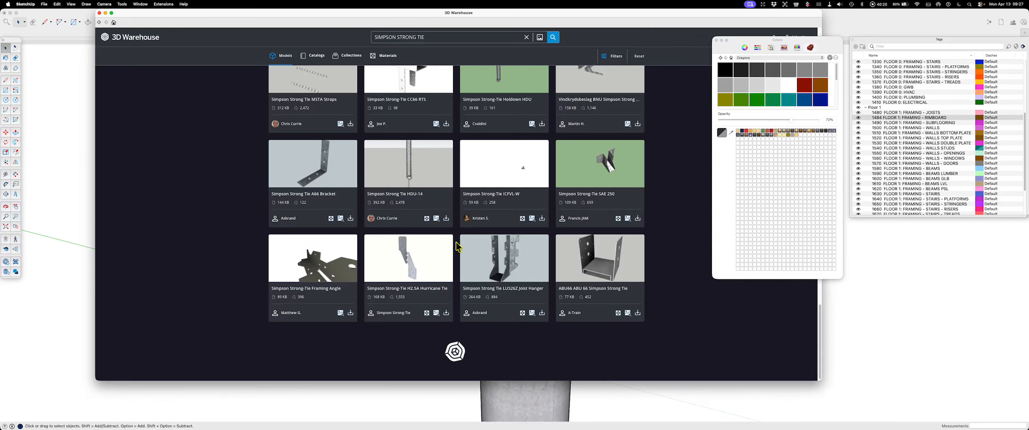
{"action": "scroll", "coordinate": [461, 241], "scroll_direction": "down", "scroll_amount": 3}
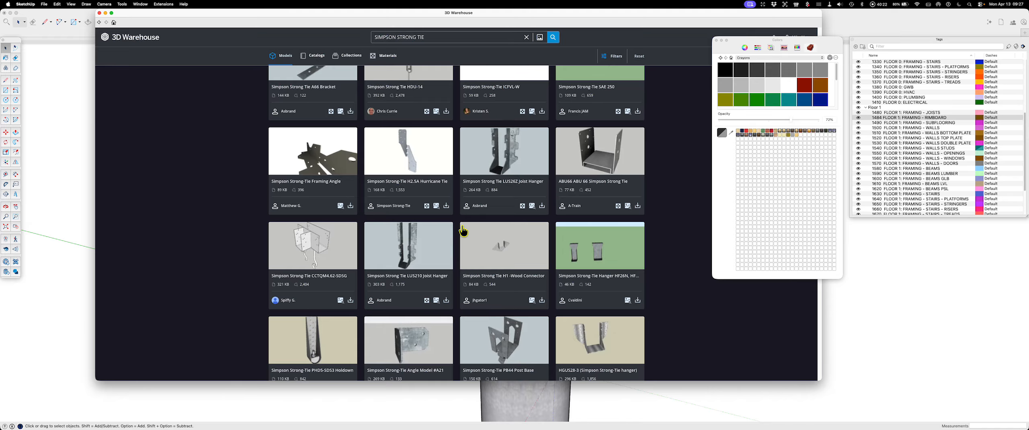
{"action": "scroll", "coordinate": [457, 228], "scroll_direction": "down", "scroll_amount": 5}
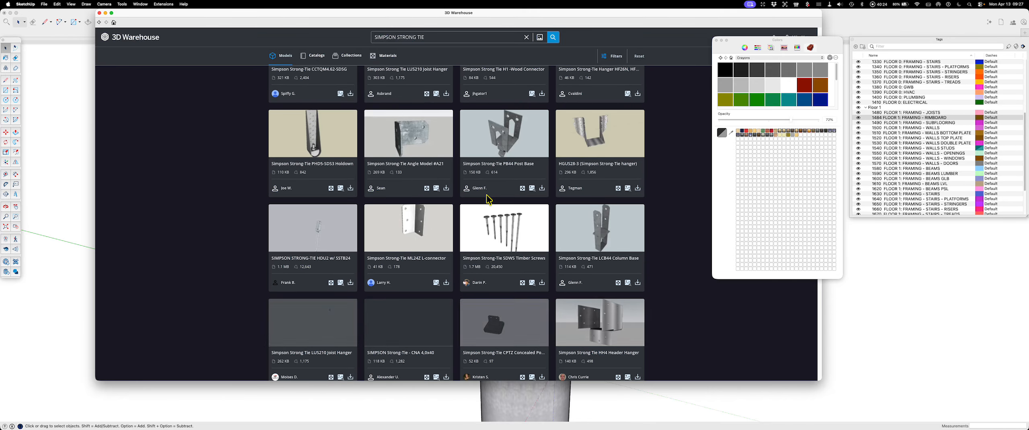
{"action": "scroll", "coordinate": [494, 197], "scroll_direction": "down", "scroll_amount": 3}
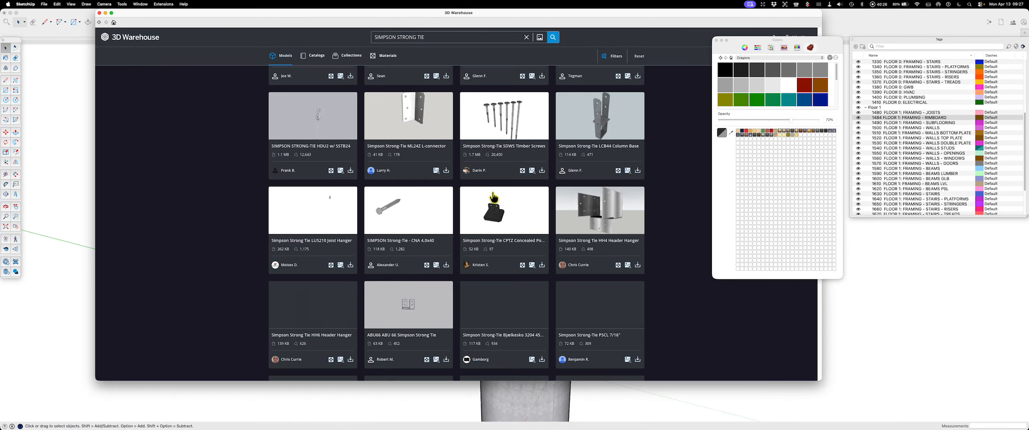
{"action": "scroll", "coordinate": [494, 197], "scroll_direction": "down", "scroll_amount": 3}
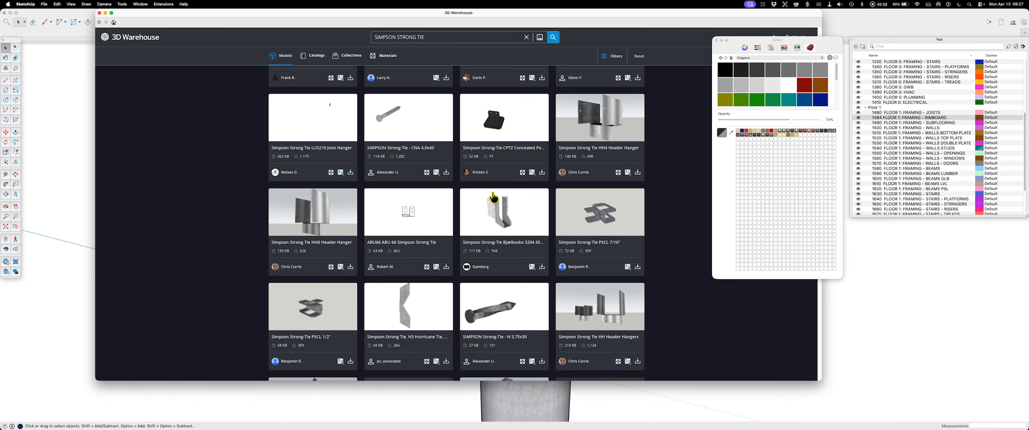
{"action": "scroll", "coordinate": [568, 203], "scroll_direction": "down", "scroll_amount": 3}
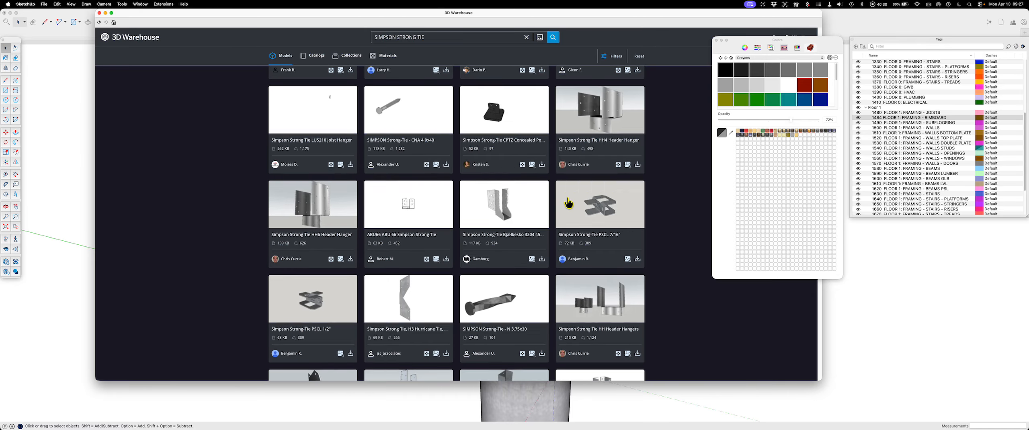
{"action": "scroll", "coordinate": [569, 203], "scroll_direction": "down", "scroll_amount": 2}
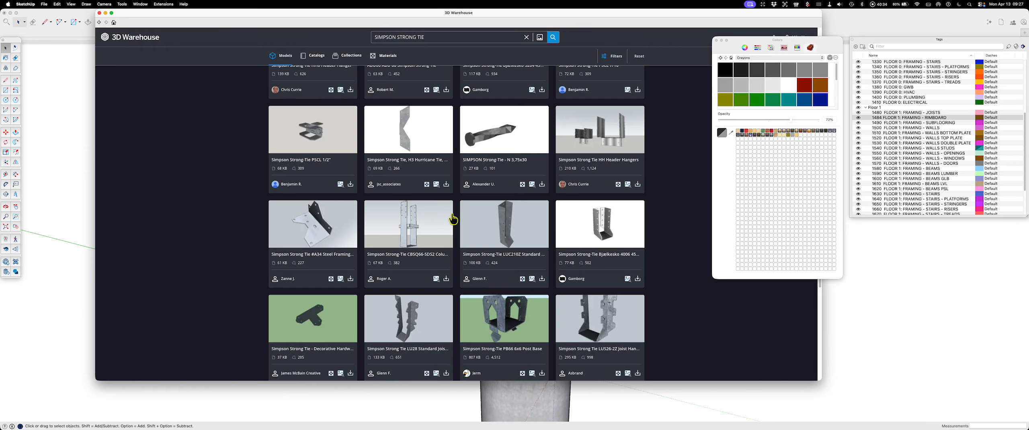
{"action": "scroll", "coordinate": [484, 226], "scroll_direction": "down", "scroll_amount": 3}
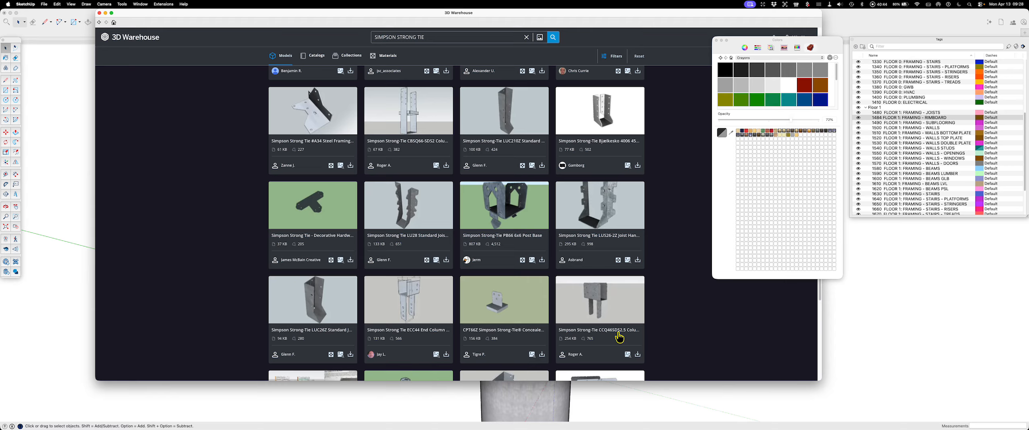
Step: Download the Simpson Strong-Tie CCQ46SDS2.5 connector directly into the current model
{"action": "scroll", "coordinate": [602, 292], "scroll_direction": "down", "scroll_amount": 3}
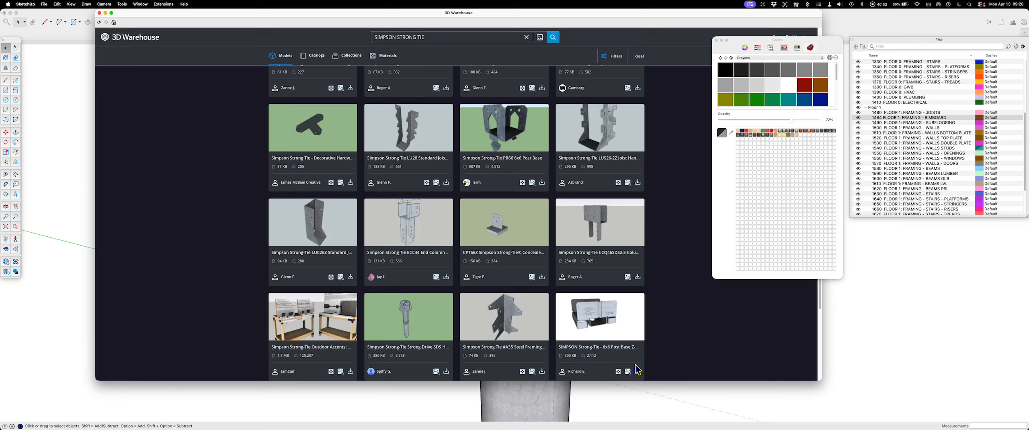
{"action": "left_click", "coordinate": [637, 278]}
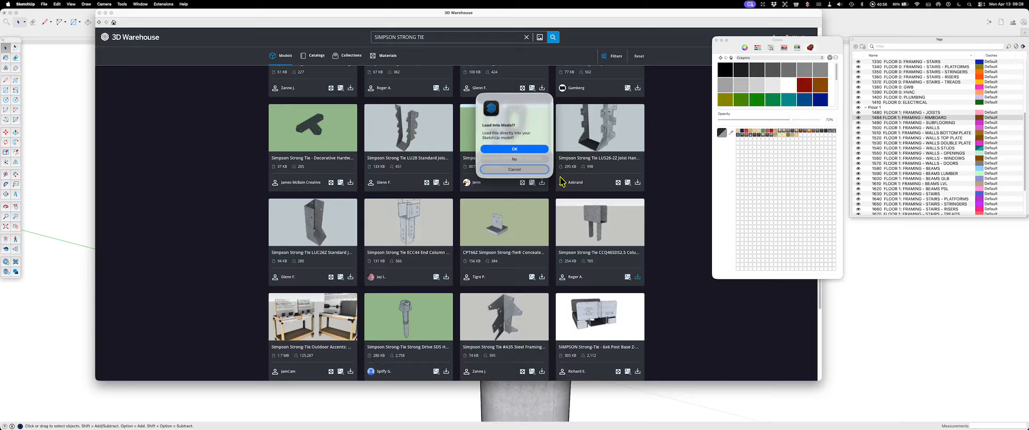
{"action": "left_click", "coordinate": [514, 149]}
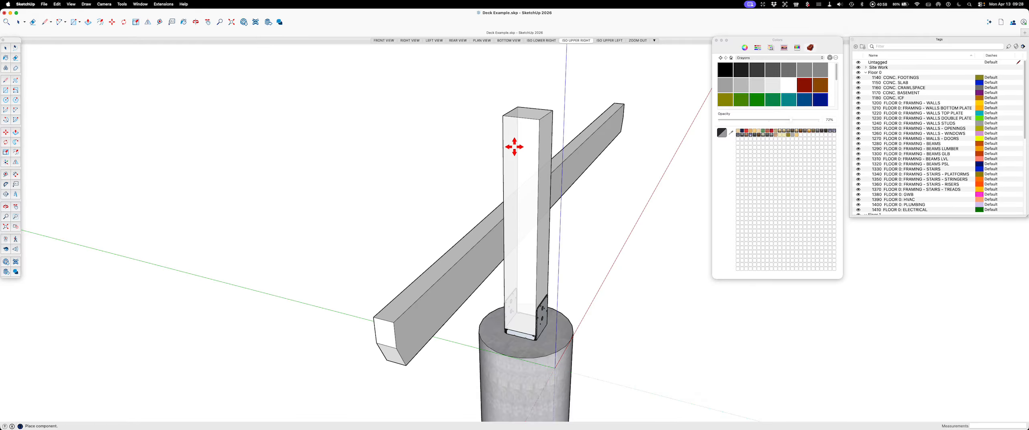
Step: Place the CCQ46SDS2.5 connector on top of the post and move it along the red axis so its strap sits against the post's side
{"action": "left_click", "coordinate": [526, 116]}
{"action": "key", "text": "m"}
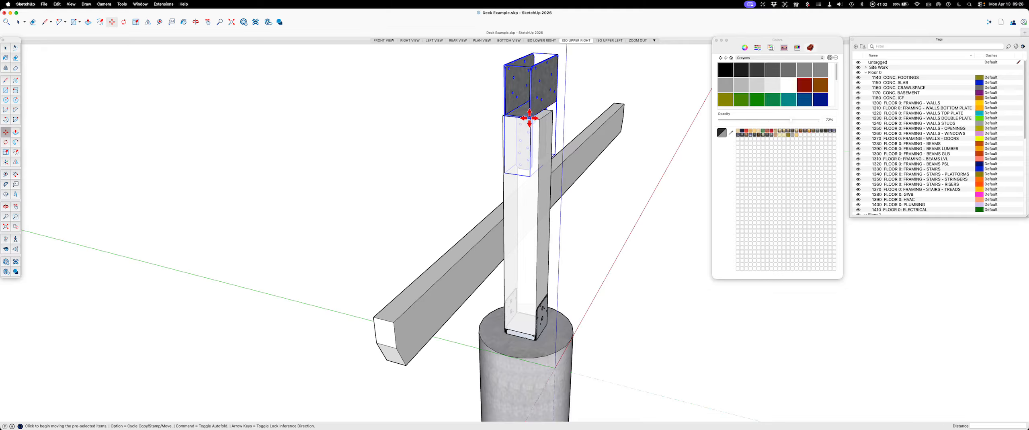
{"action": "scroll", "coordinate": [524, 121], "scroll_direction": "up", "scroll_amount": 10}
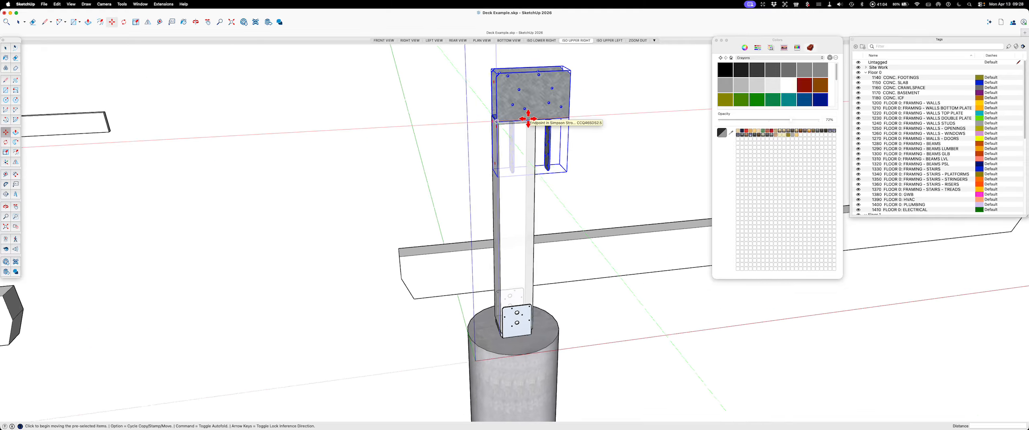
{"action": "middle_click_drag", "start_coordinate": [528, 121], "coordinate": [610, 134]}
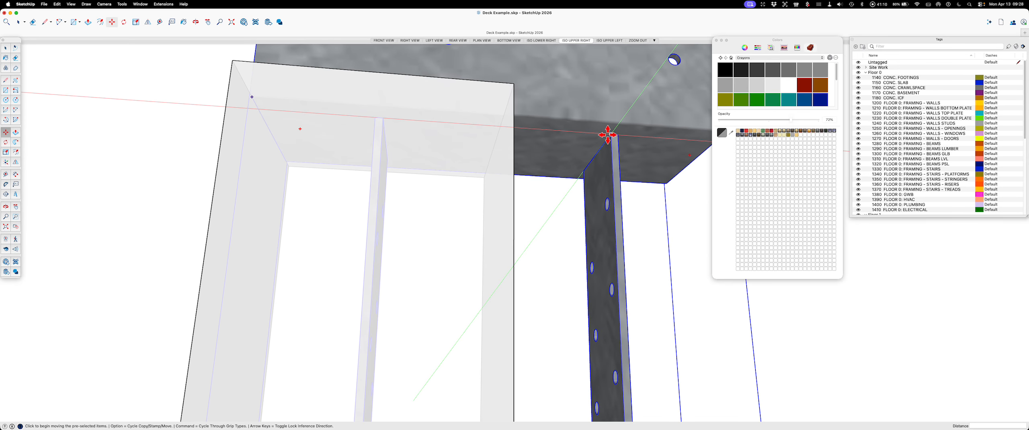
{"action": "left_click", "coordinate": [608, 135]}
{"action": "key", "text": "Right"}
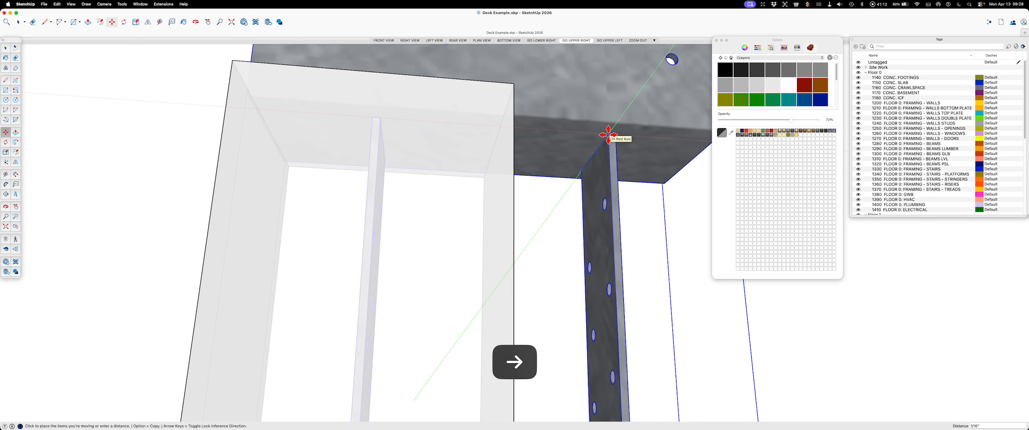
{"action": "left_click", "coordinate": [514, 202]}
{"action": "middle_click_drag", "start_coordinate": [513, 202], "coordinate": [523, 192]}
{"action": "key", "text": "Escape"}
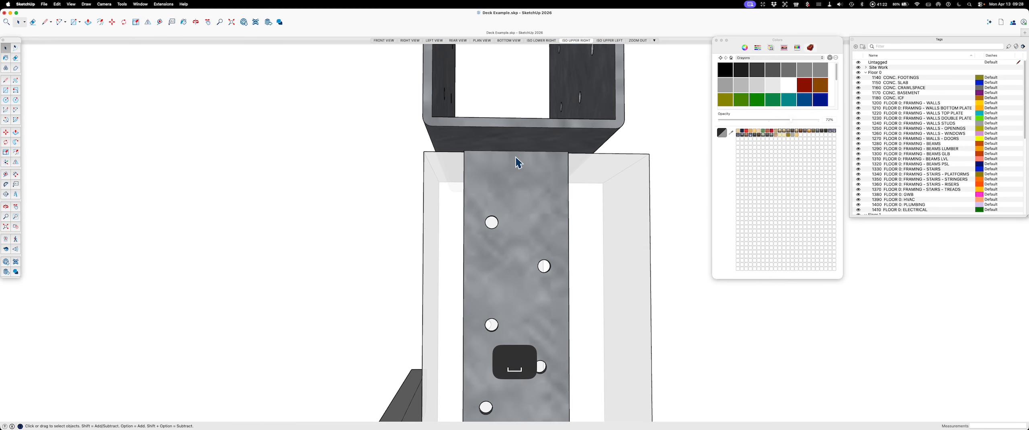
Step: Move the connector along the green axis to centre its strap on the width of the post
{"action": "scroll", "coordinate": [510, 205], "scroll_direction": "down", "scroll_amount": 4}
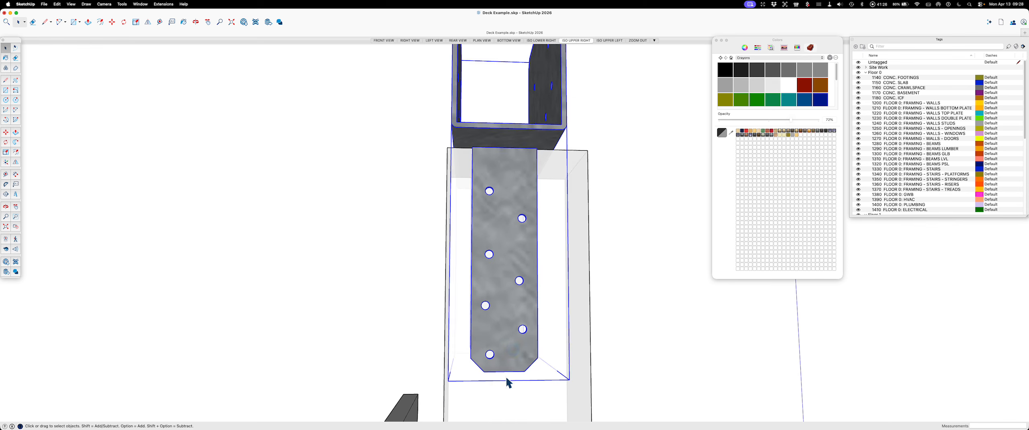
{"action": "scroll", "coordinate": [506, 379], "scroll_direction": "up", "scroll_amount": 3}
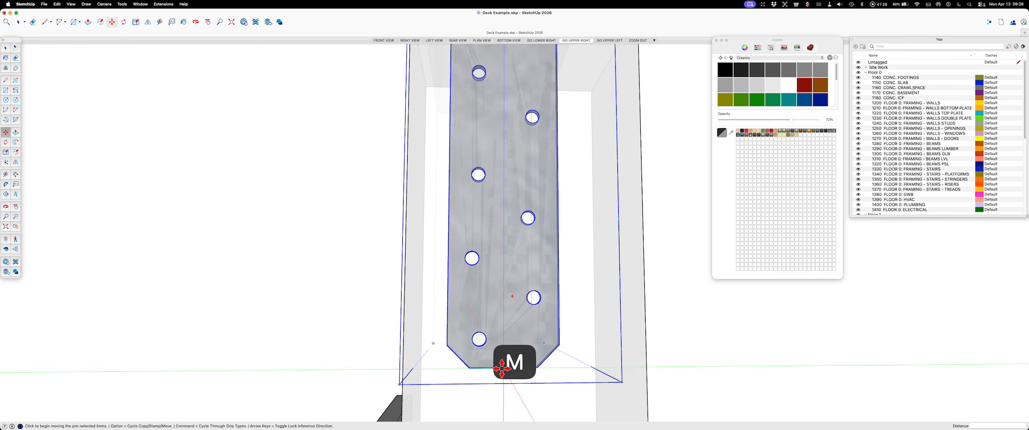
{"action": "scroll", "coordinate": [505, 374], "scroll_direction": "up", "scroll_amount": 3}
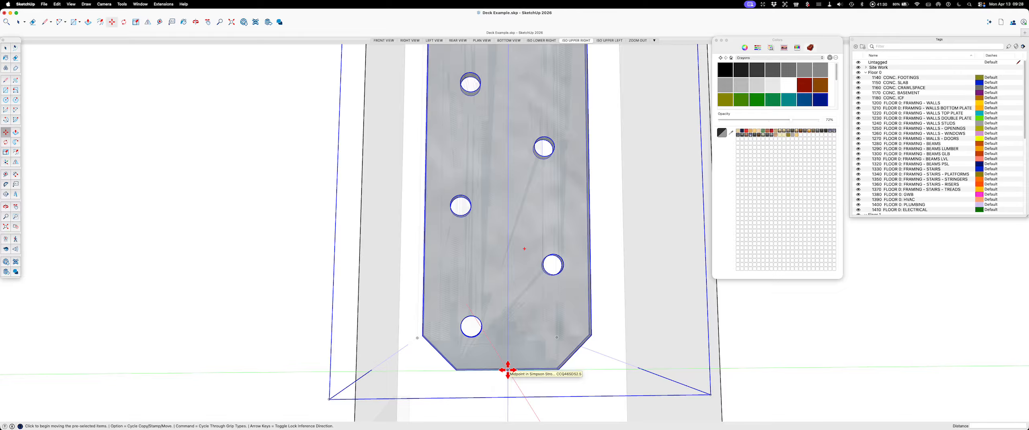
{"action": "left_click", "coordinate": [507, 370]}
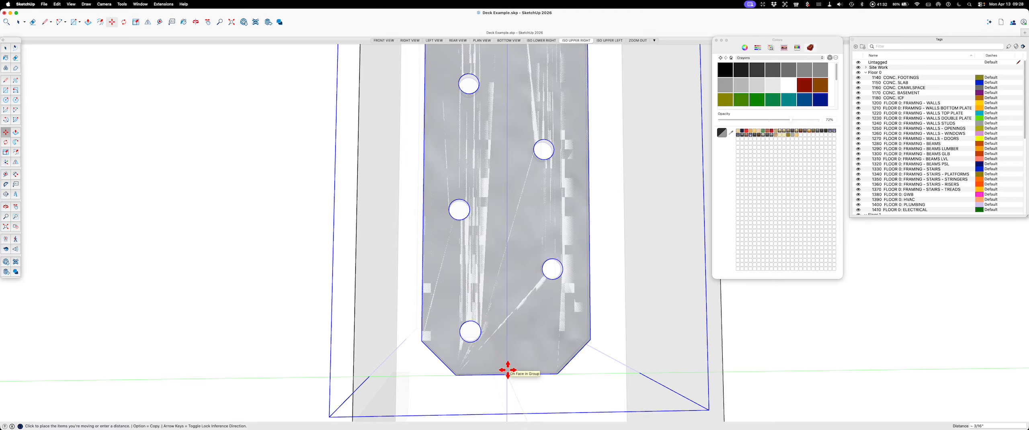
{"action": "key", "text": "Left"}
{"action": "middle_click_drag", "start_coordinate": [512, 360], "coordinate": [543, 129]}
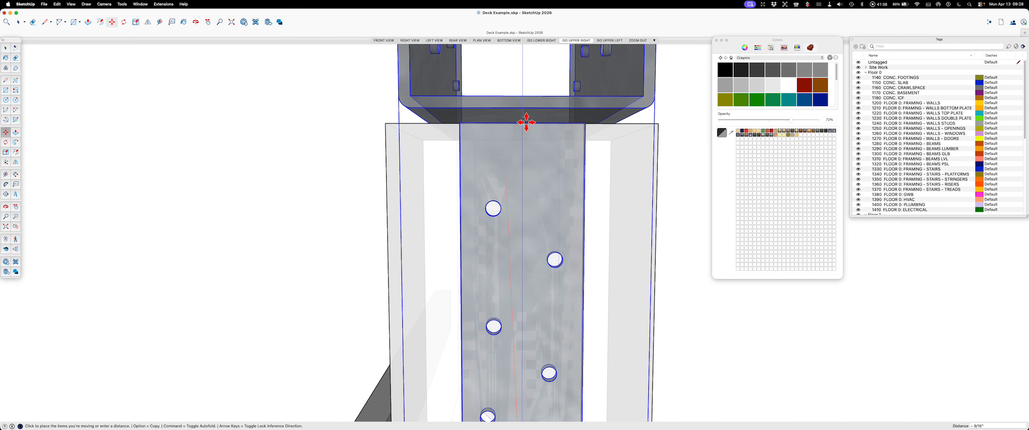
{"action": "left_click", "coordinate": [525, 122]}
{"action": "key", "text": "Escape"}
{"action": "key", "text": "space"}
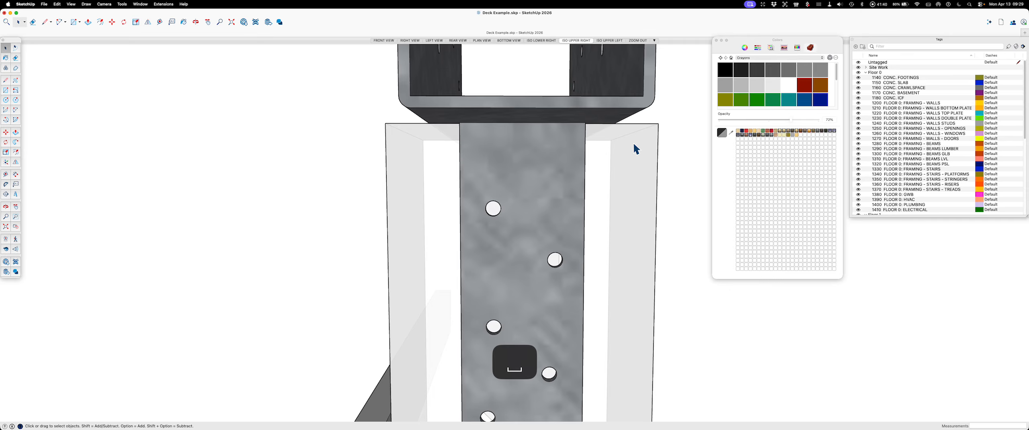
Step: Open the post for editing and draw a 5 1/2" line across its top face along the connector's lower edge
{"action": "middle_click_drag", "start_coordinate": [603, 162], "coordinate": [613, 225]}
{"action": "left_click", "coordinate": [614, 224]}
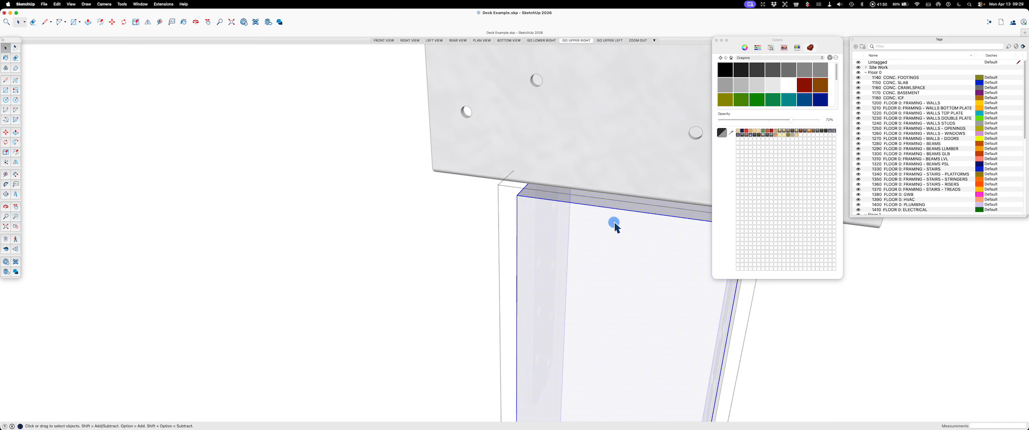
{"action": "scroll", "coordinate": [563, 197], "scroll_direction": "up", "scroll_amount": 8}
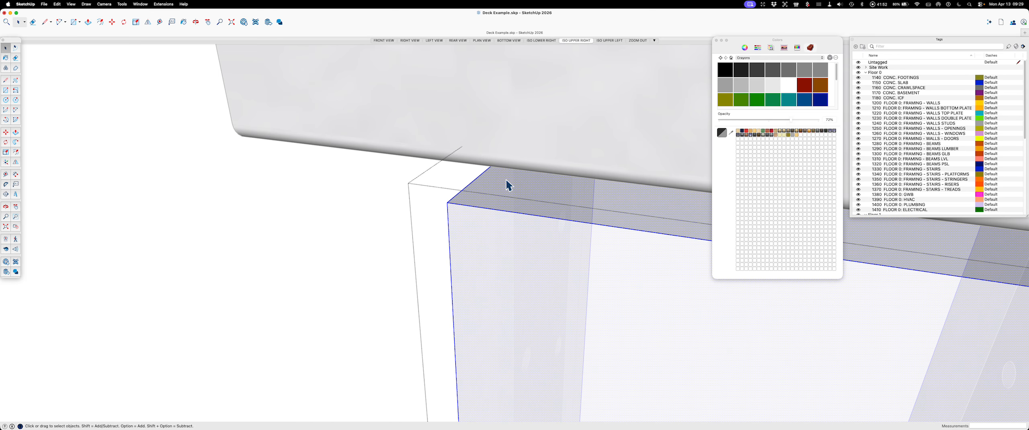
{"action": "key", "text": "l"}
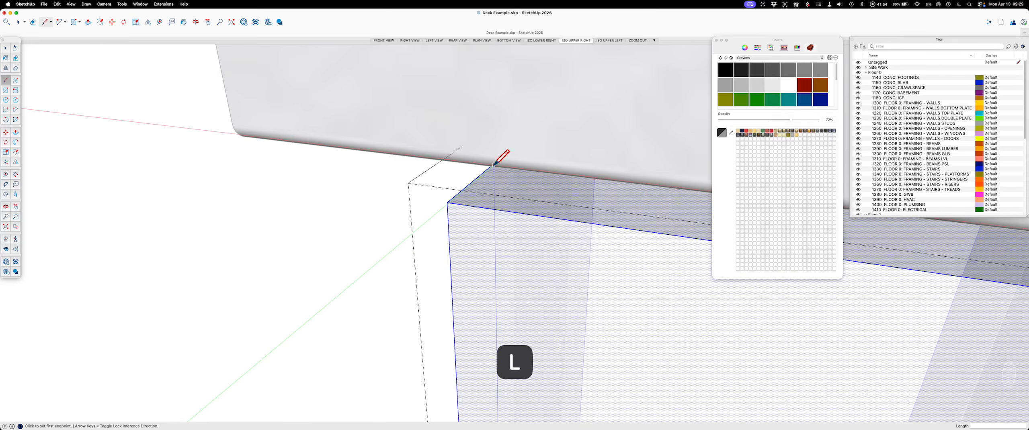
{"action": "mouse_move", "coordinate": [493, 169]}
{"action": "middle_mouse_down"}
{"action": "mouse_move", "coordinate": [465, 188]}
{"action": "mouse_move", "coordinate": [575, 189]}
{"action": "mouse_move", "coordinate": [615, 209]}
{"action": "mouse_move", "coordinate": [636, 240]}
{"action": "middle_mouse_up"}
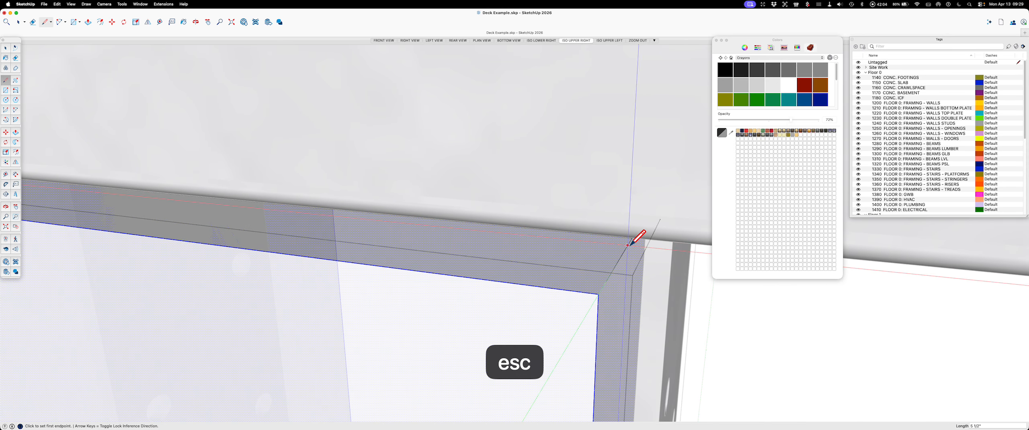
Step: Lower the post's outer top edge along the blue axis to slope the exposed strip, and leave the post
{"action": "key", "text": "space"}
{"action": "left_click", "coordinate": [532, 286]}
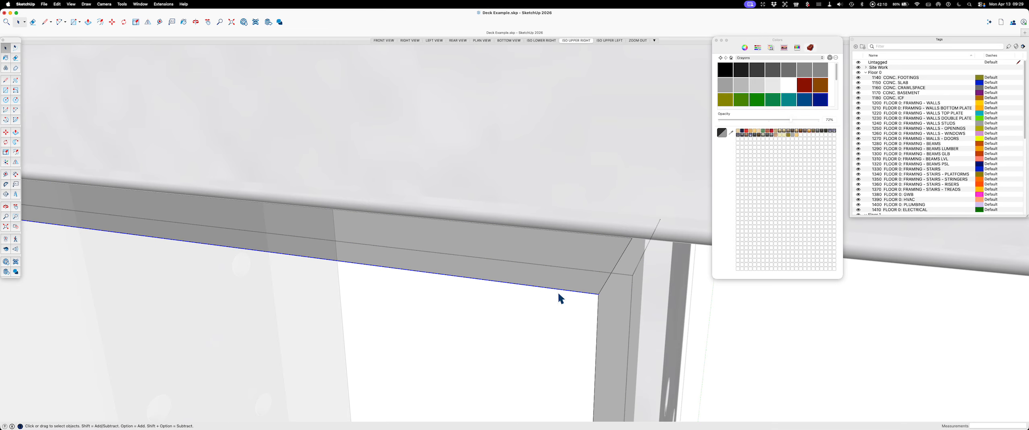
{"action": "key", "text": "m"}
{"action": "left_click", "coordinate": [598, 295]}
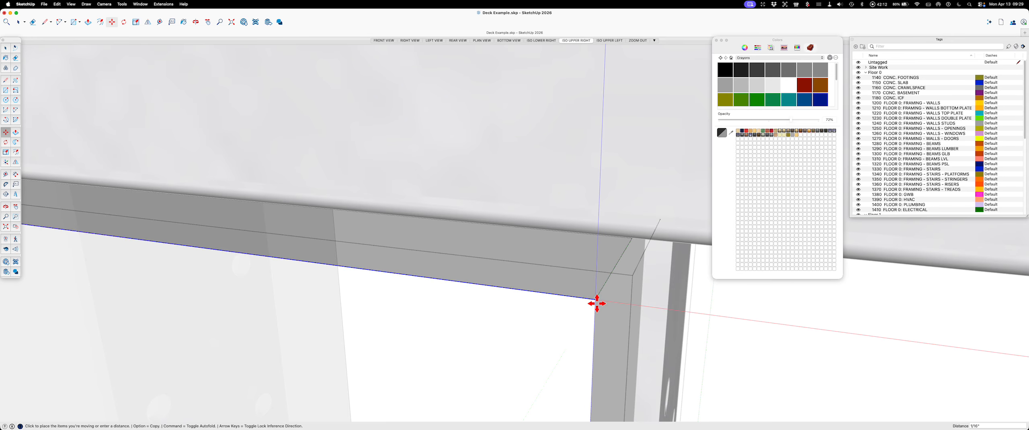
{"action": "key", "text": "Up"}
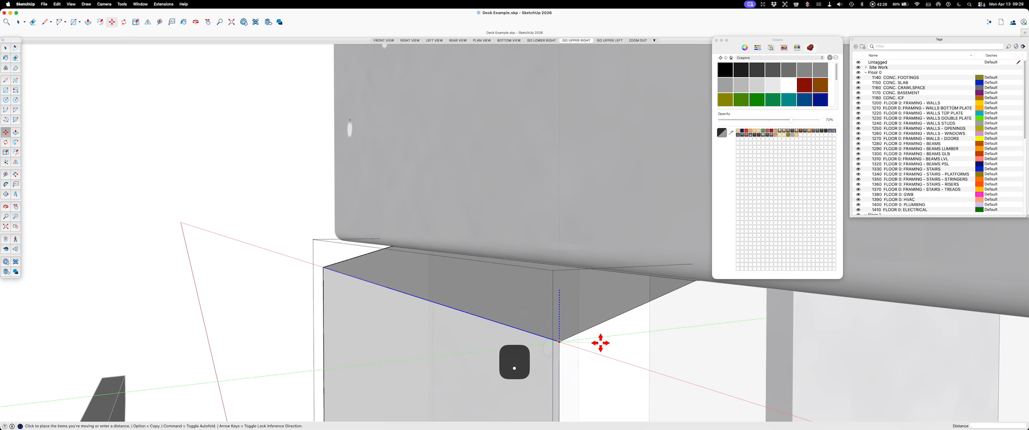
{"action": "key", "text": "Return"}
{"action": "key", "text": "space"}
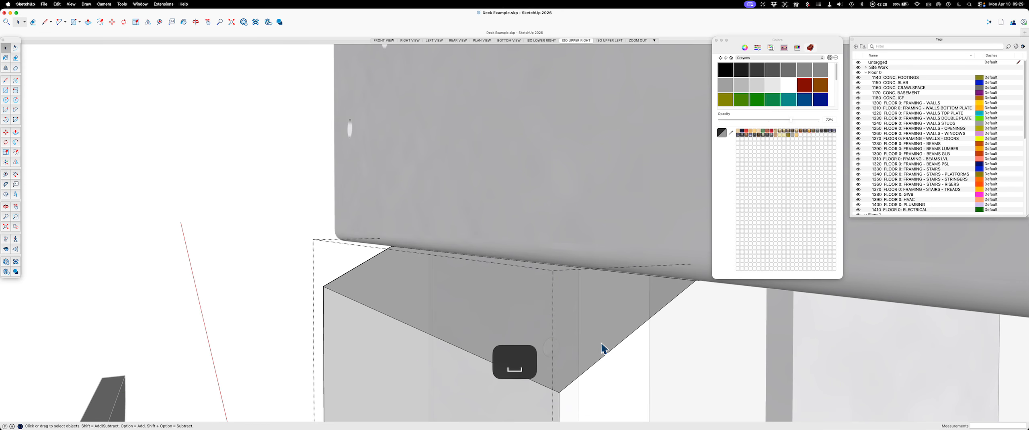
{"action": "left_click", "coordinate": [252, 212]}
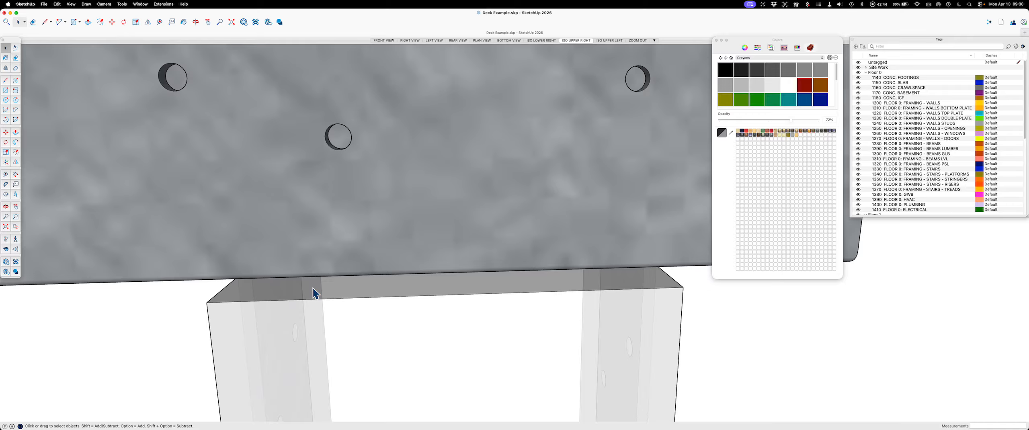
Step: Draw a line across the opposite side of the post top along the connector, and cut and paste it in place inside the post
{"action": "key", "text": "l"}
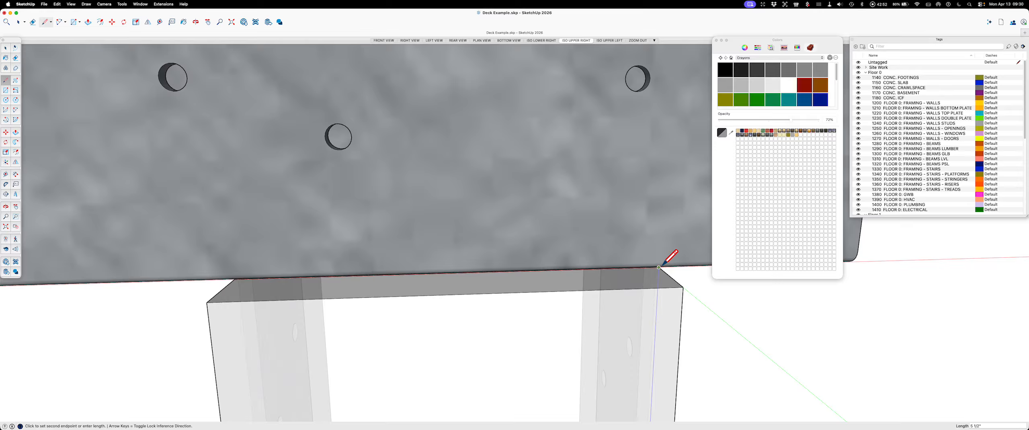
{"action": "scroll", "coordinate": [658, 267], "scroll_direction": "down", "scroll_amount": 3}
{"action": "scroll", "coordinate": [660, 267], "scroll_direction": "up", "scroll_amount": 5}
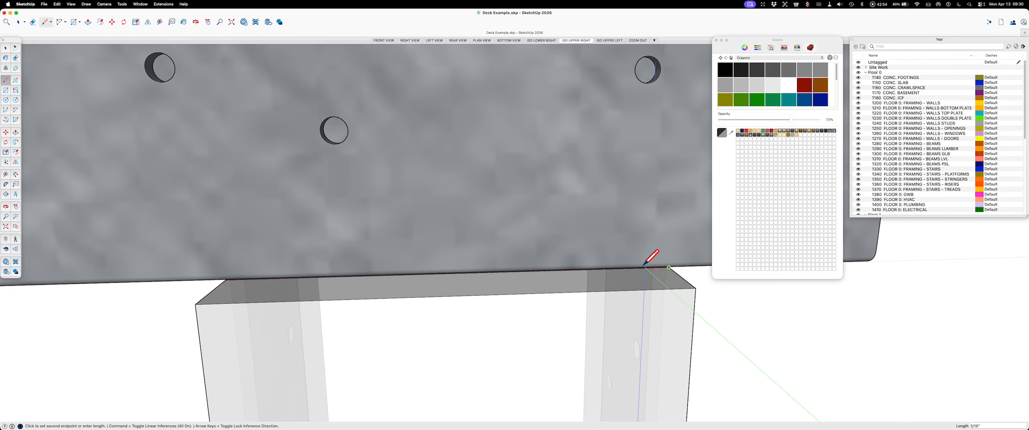
{"action": "scroll", "coordinate": [668, 269], "scroll_direction": "up", "scroll_amount": 2}
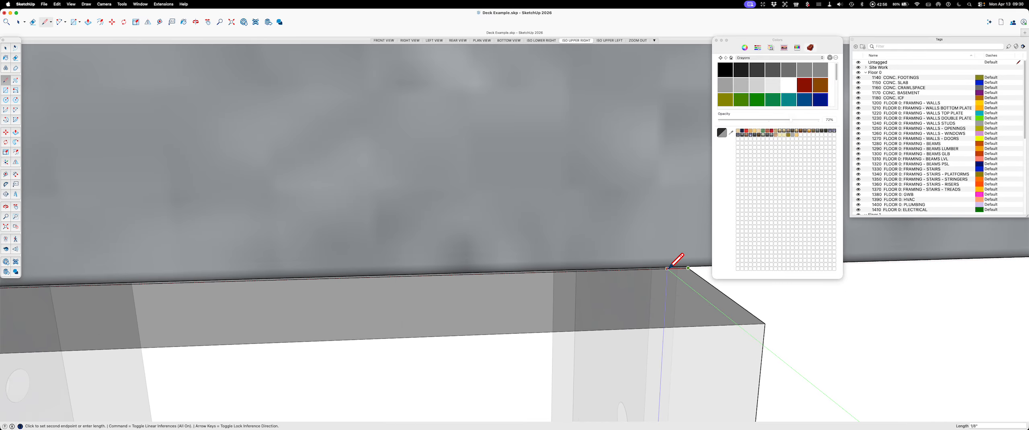
{"action": "key", "text": "Escape"}
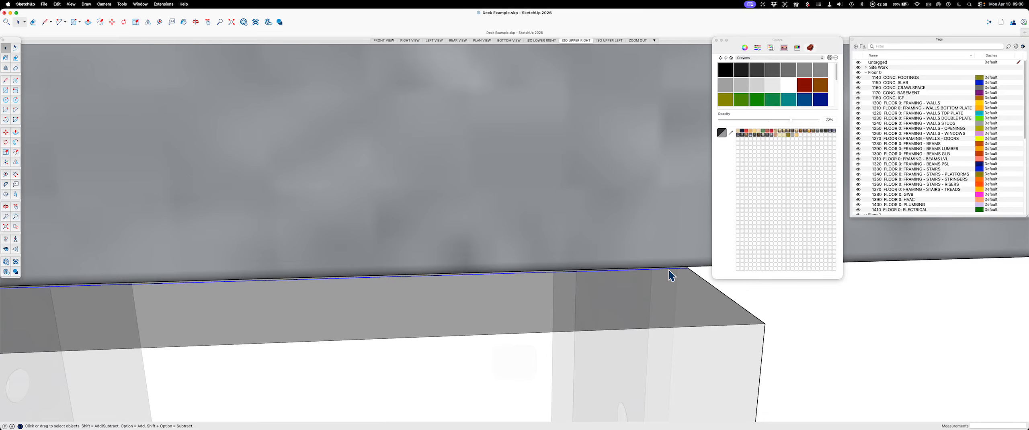
{"action": "key", "text": "super+x"}
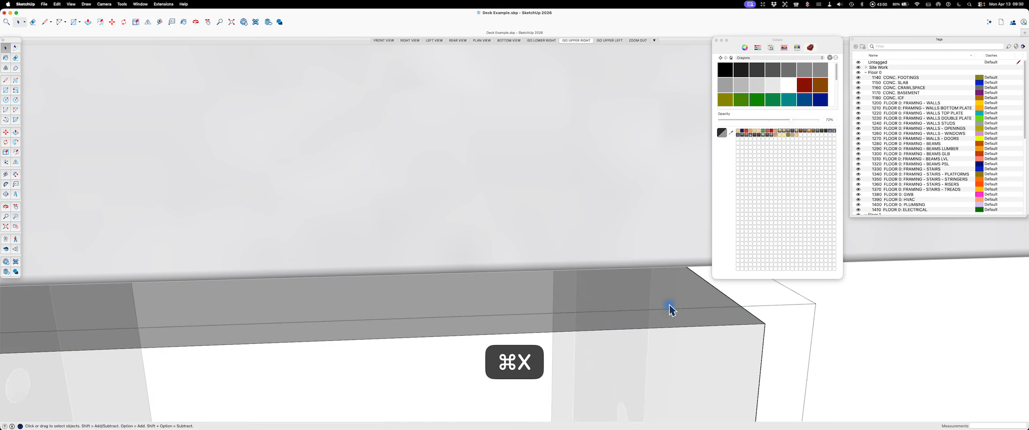
{"action": "triple_click", "coordinate": [670, 309]}
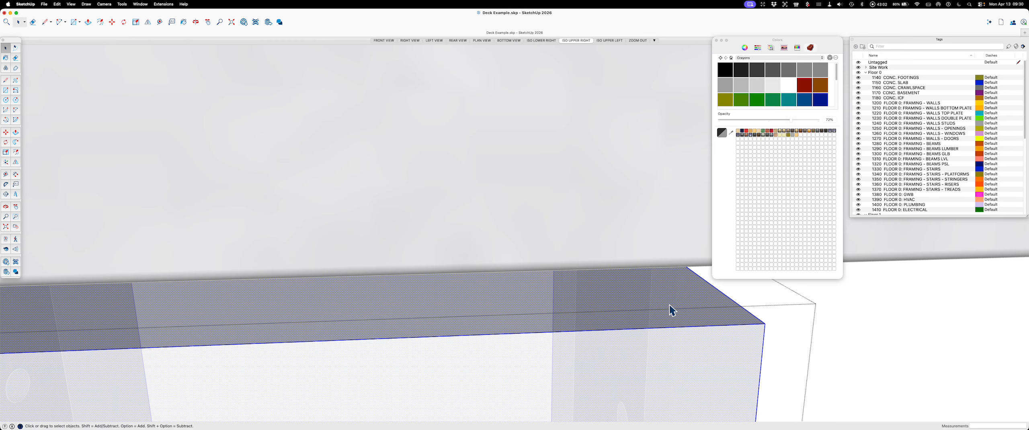
{"action": "key", "text": "shift+super+v"}
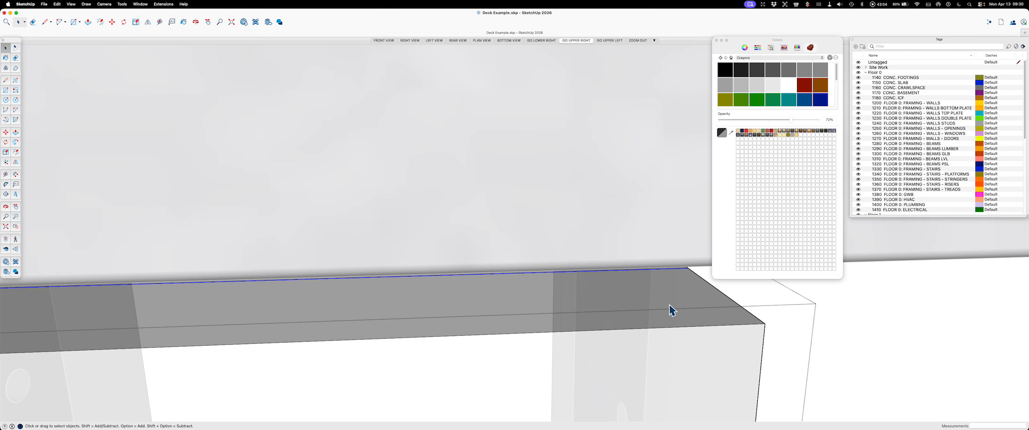
Step: Lower the post's opposite outer top edge along the blue axis to form a matching slope, and leave the post
{"action": "scroll", "coordinate": [670, 308], "scroll_direction": "down", "scroll_amount": 10}
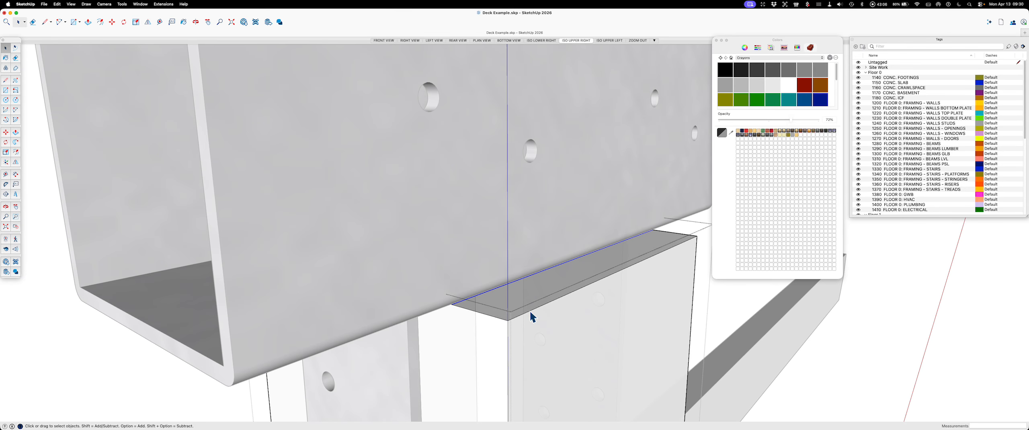
{"action": "left_click", "coordinate": [530, 312]}
{"action": "key", "text": "m"}
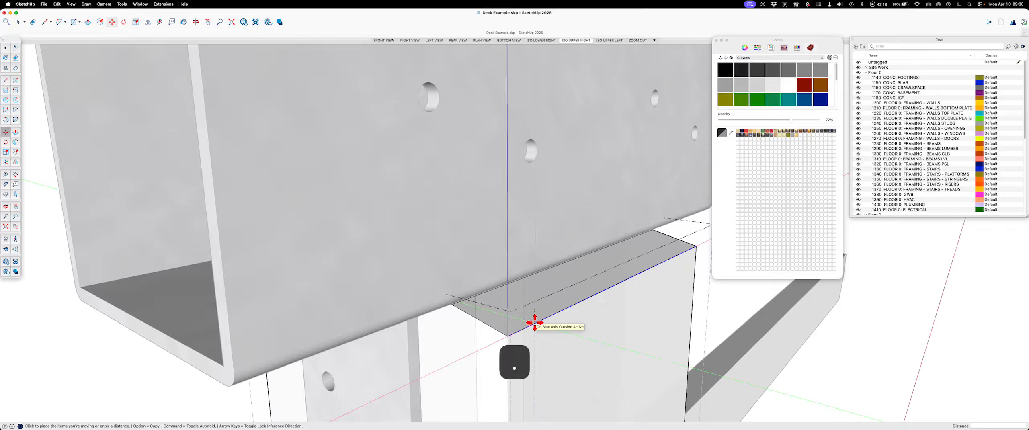
{"action": "key", "text": "Return"}
{"action": "key", "text": "space"}
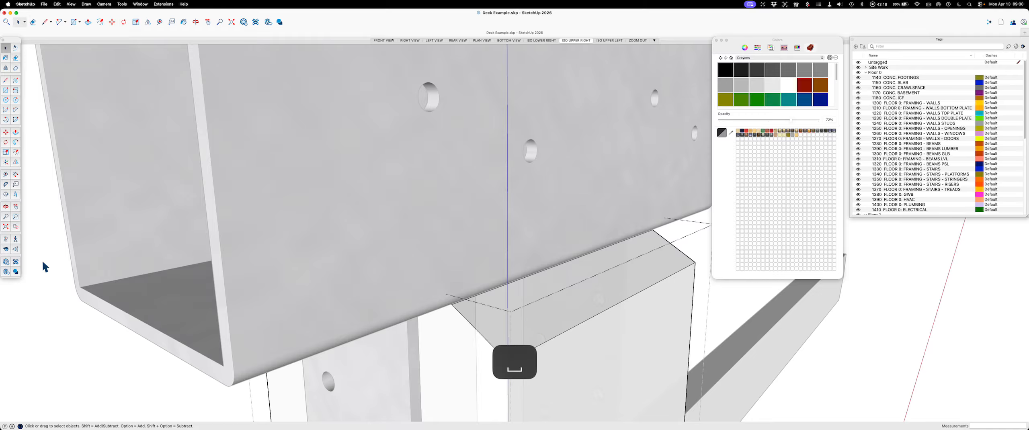
{"action": "left_click", "coordinate": [54, 289]}
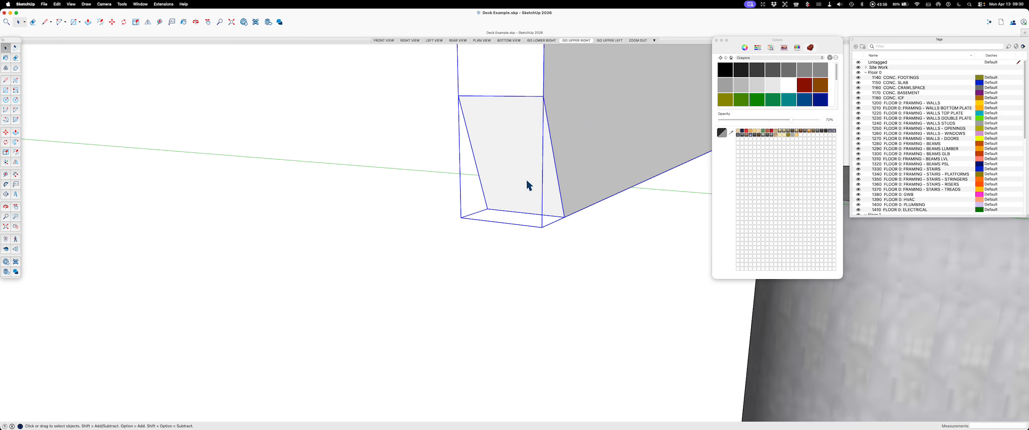
Step: Move the beam by its bottom edge midpoint into the connector's saddle on top of the post
{"action": "key", "text": "m"}
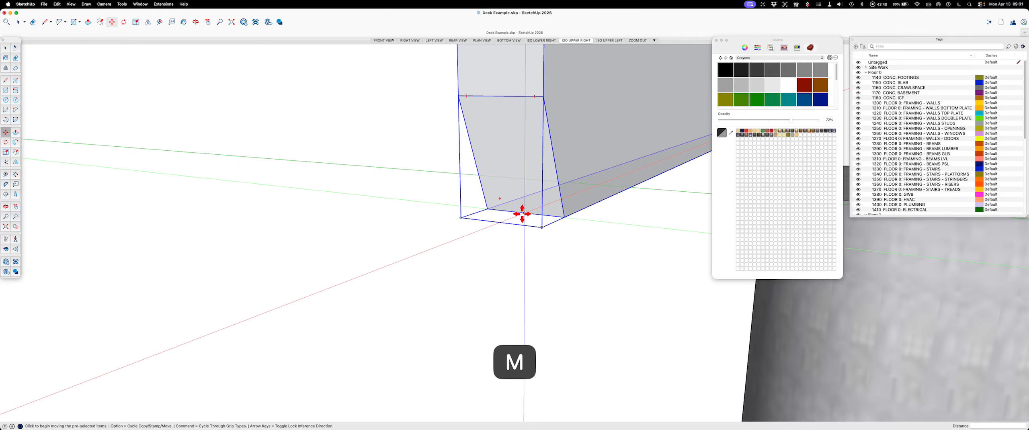
{"action": "left_click", "coordinate": [523, 214]}
{"action": "scroll", "coordinate": [524, 212], "scroll_direction": "down", "scroll_amount": 10}
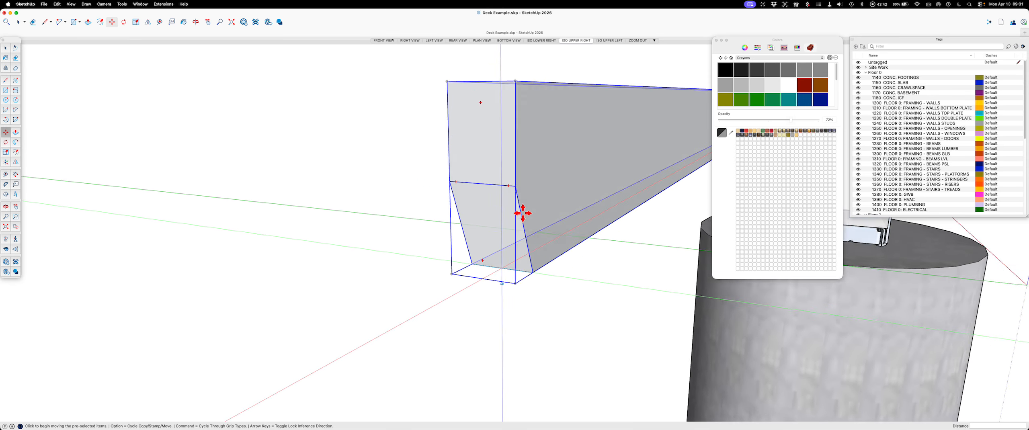
{"action": "scroll", "coordinate": [583, 203], "scroll_direction": "up", "scroll_amount": 8}
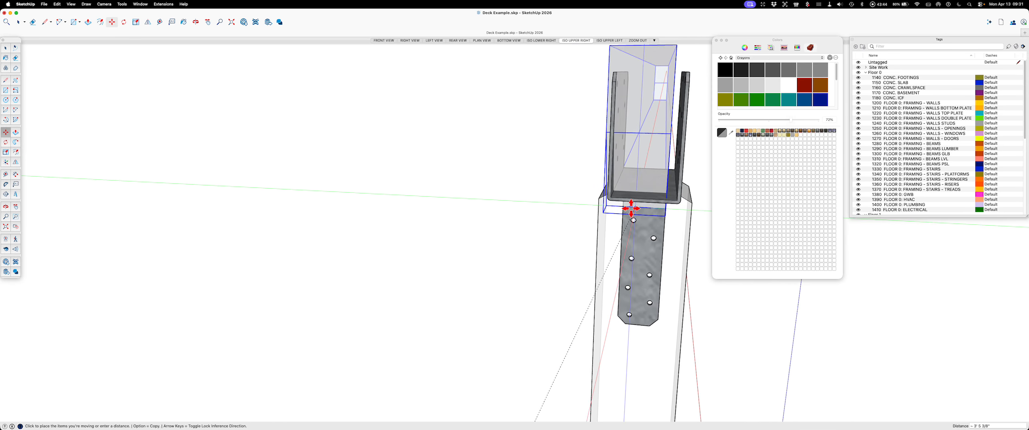
{"action": "left_click", "coordinate": [652, 195]}
{"action": "key", "text": "space"}
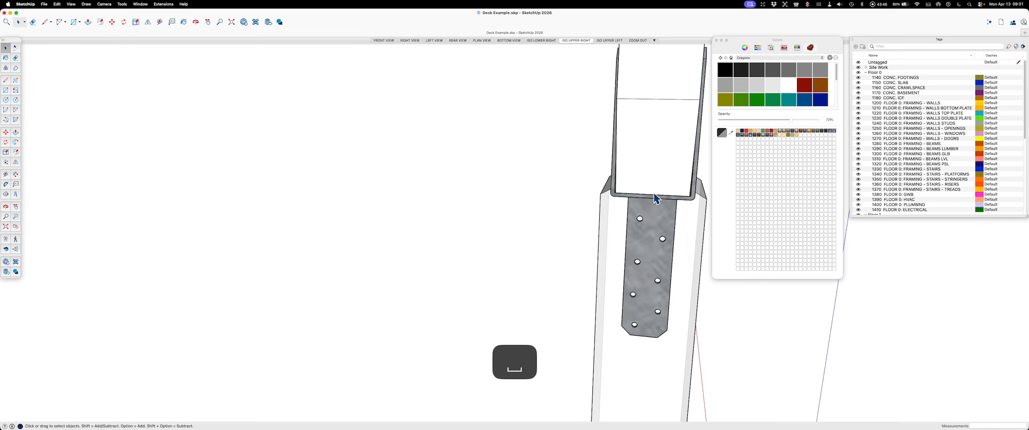
Step: Copy the PT 2x8 joist by its bottom end corner onto the top end corner of the assembled beam
{"action": "scroll", "coordinate": [656, 198], "scroll_direction": "down", "scroll_amount": 10}
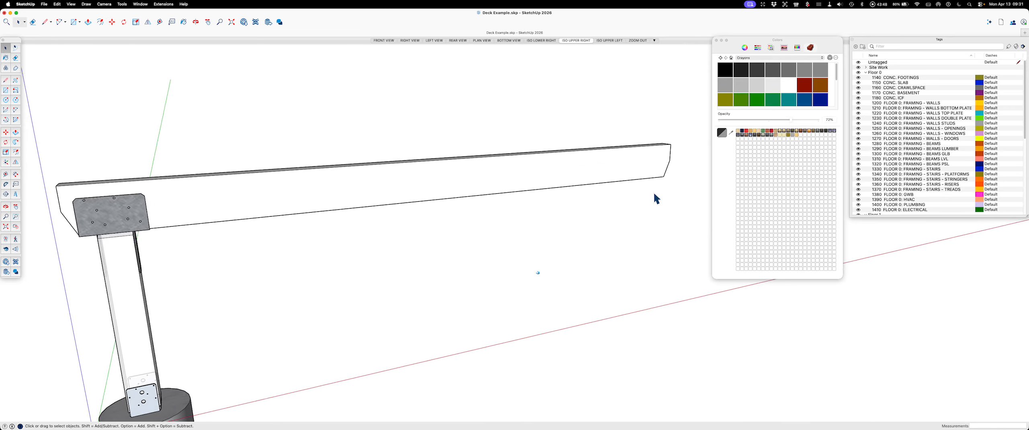
{"action": "scroll", "coordinate": [656, 198], "scroll_direction": "down", "scroll_amount": 4}
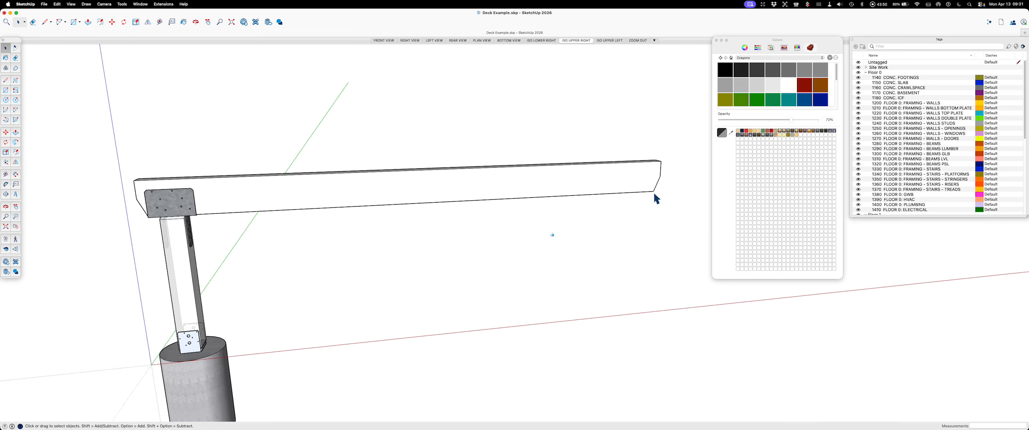
{"action": "scroll", "coordinate": [656, 198], "scroll_direction": "down", "scroll_amount": 3}
{"action": "middle_click_drag", "start_coordinate": [655, 200], "coordinate": [363, 310]}
{"action": "left_click", "coordinate": [362, 313]}
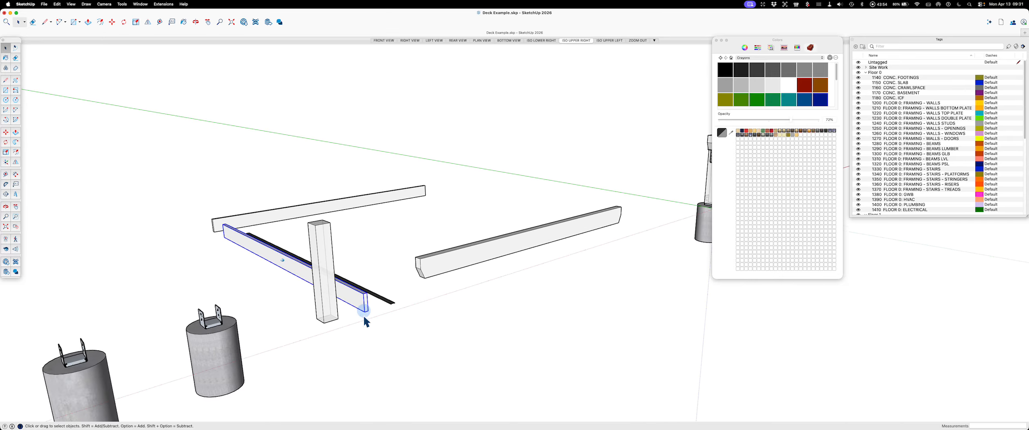
{"action": "scroll", "coordinate": [363, 317], "scroll_direction": "up", "scroll_amount": 3}
{"action": "scroll", "coordinate": [363, 317], "scroll_direction": "up", "scroll_amount": 4}
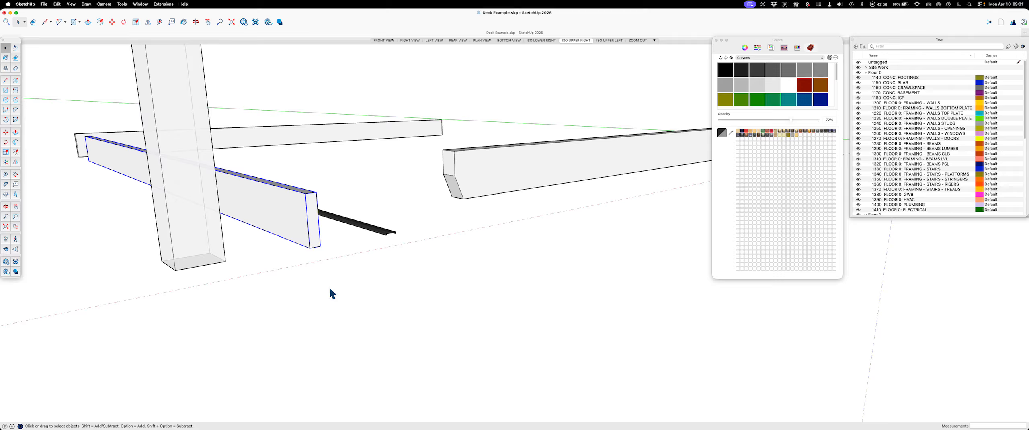
{"action": "key", "text": "m"}
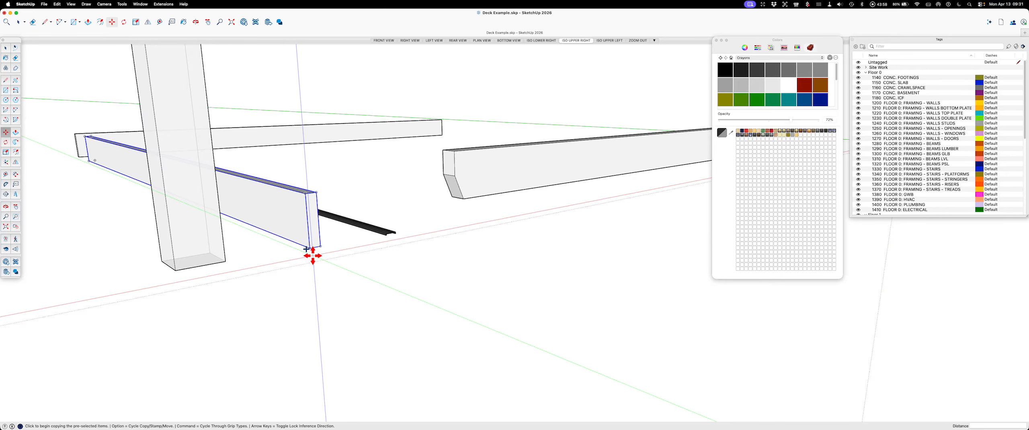
{"action": "key", "text": "alt"}
{"action": "left_click", "coordinate": [304, 244]}
{"action": "scroll", "coordinate": [310, 244], "scroll_direction": "down", "scroll_amount": 5}
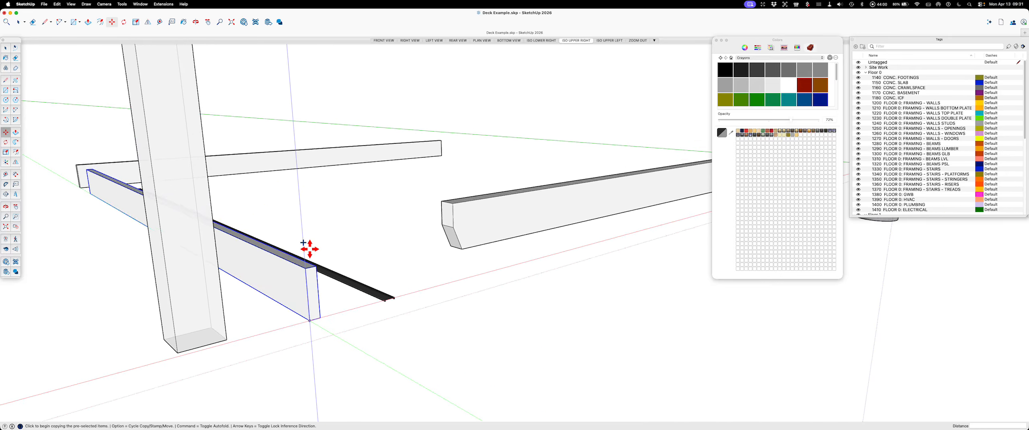
{"action": "scroll", "coordinate": [562, 238], "scroll_direction": "up", "scroll_amount": 8}
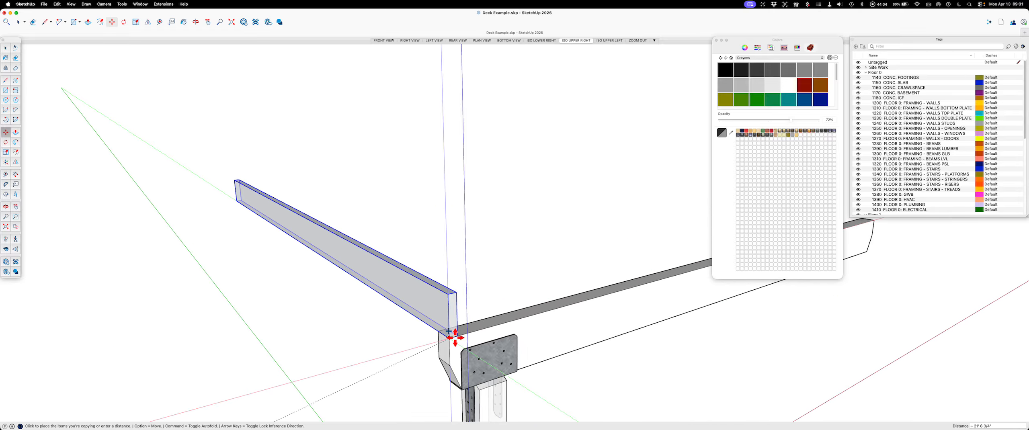
{"action": "left_click", "coordinate": [454, 336]}
Step: Move the copied joist along the green axis so that its end overhangs past the beam
{"action": "middle_click_drag", "start_coordinate": [580, 339], "coordinate": [484, 307]}
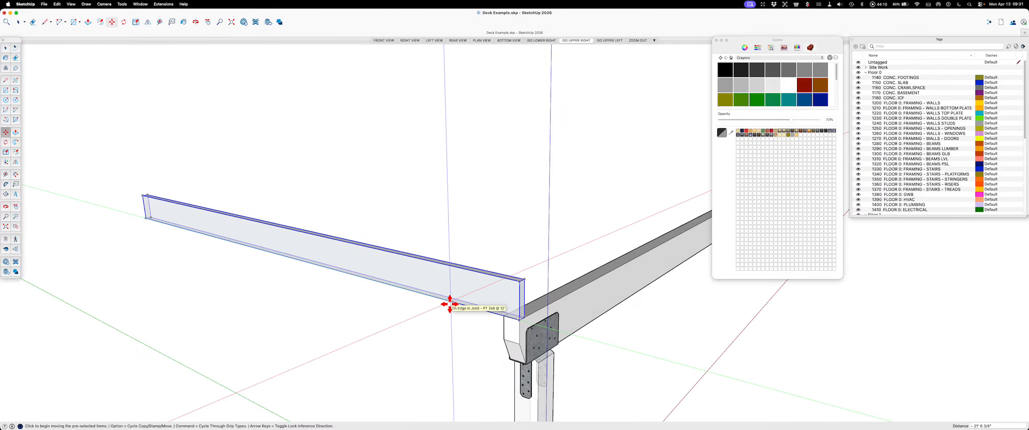
{"action": "key", "text": "m"}
{"action": "left_click", "coordinate": [351, 299]}
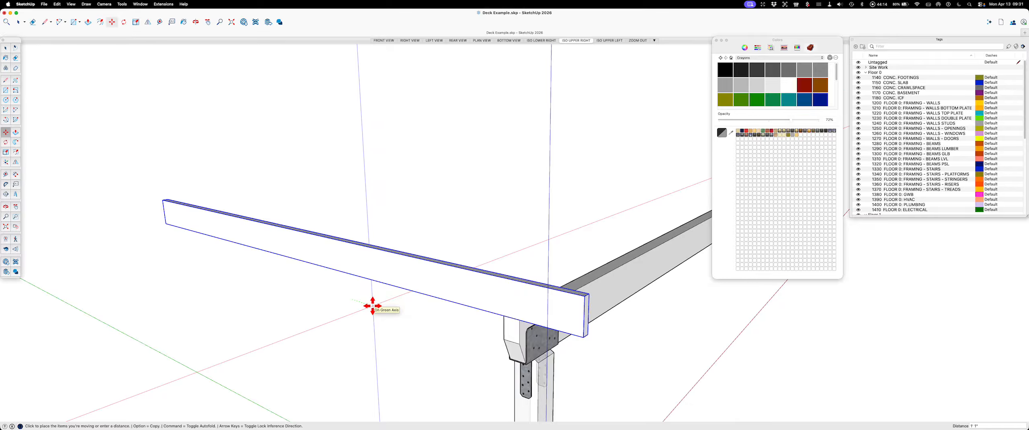
{"action": "key", "text": "Left"}
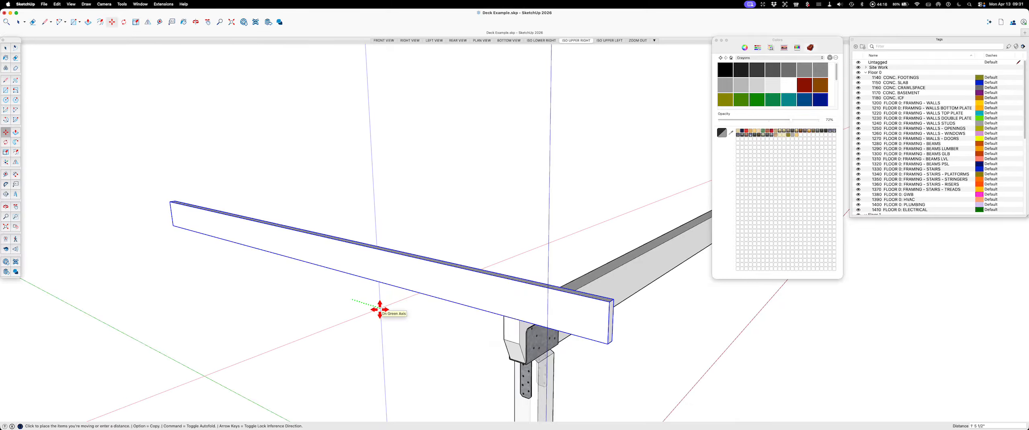
{"action": "key", "text": "Return"}
{"action": "key", "text": "space"}
Step: Copy the spare board parallel to the beam by its top end corner to the joist's overhanging end as a rim board
{"action": "middle_click_drag", "start_coordinate": [419, 311], "coordinate": [392, 264]}
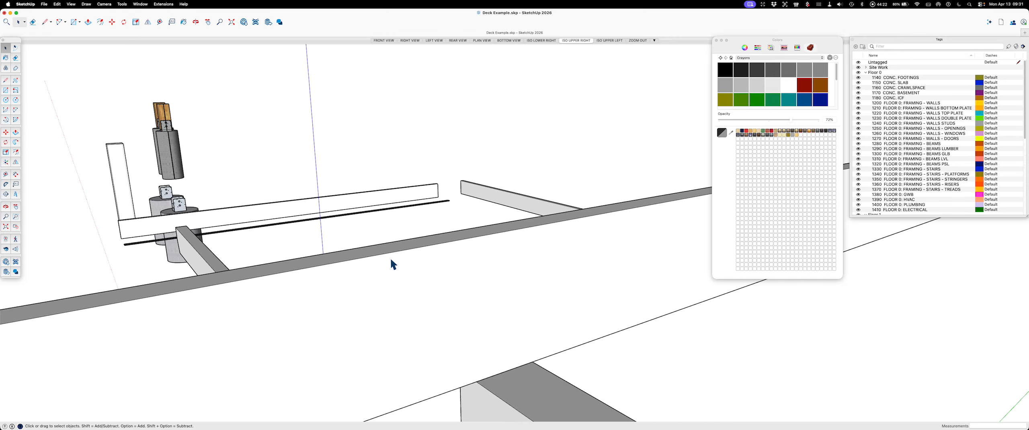
{"action": "scroll", "coordinate": [391, 257], "scroll_direction": "down", "scroll_amount": 3}
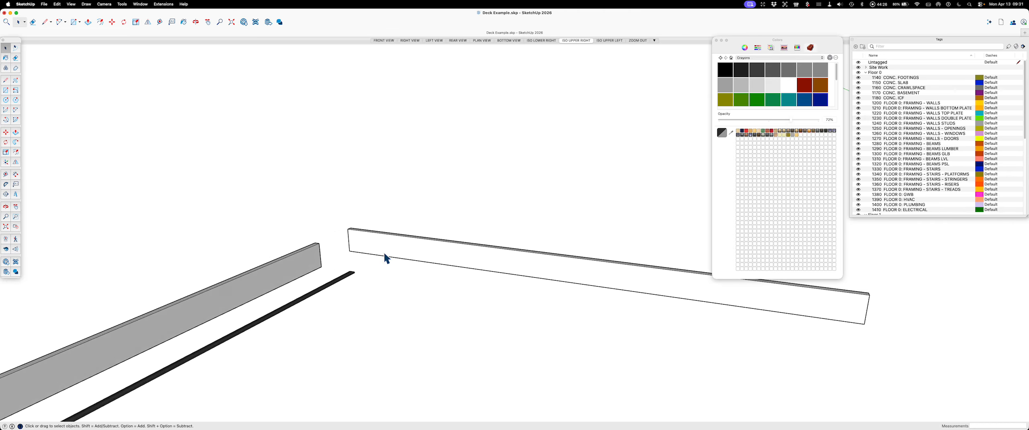
{"action": "left_click", "coordinate": [569, 304]}
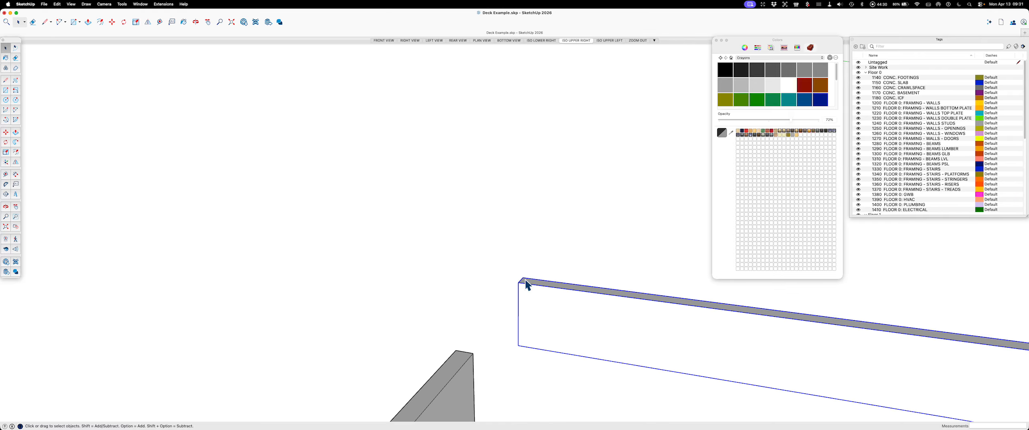
{"action": "key", "text": "m"}
{"action": "key", "text": "alt"}
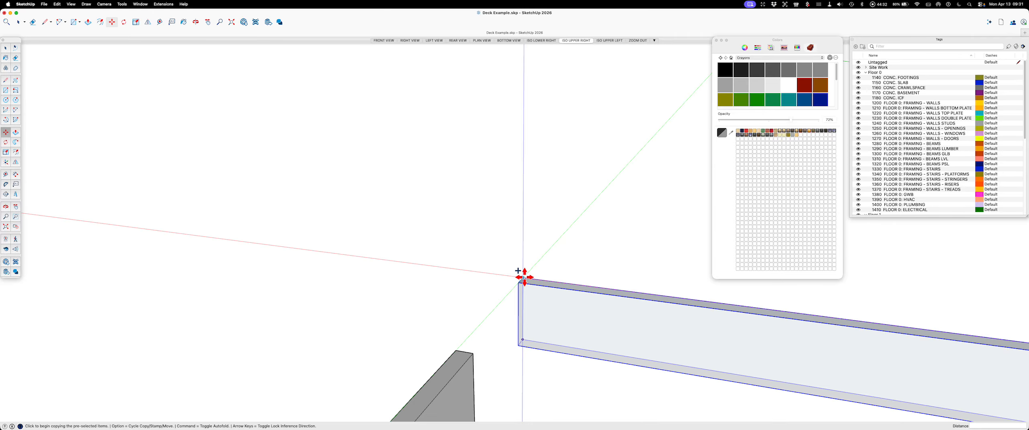
{"action": "left_click", "coordinate": [523, 277]}
{"action": "scroll", "coordinate": [523, 276], "scroll_direction": "down", "scroll_amount": 10}
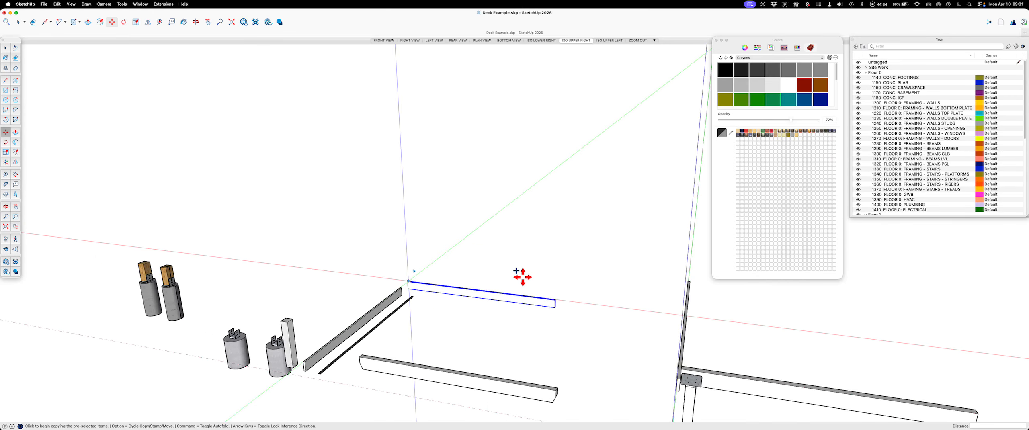
{"action": "scroll", "coordinate": [549, 315], "scroll_direction": "up", "scroll_amount": 10}
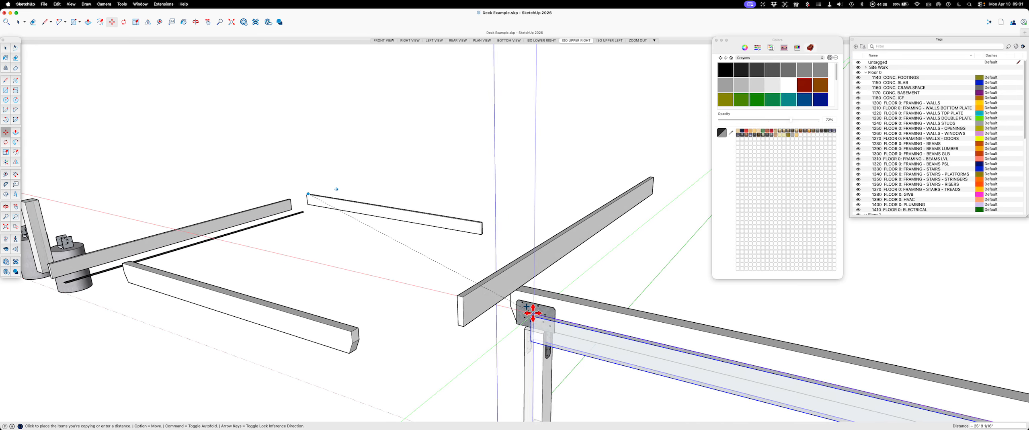
{"action": "left_click", "coordinate": [434, 305]}
{"action": "scroll", "coordinate": [446, 314], "scroll_direction": "up", "scroll_amount": 5}
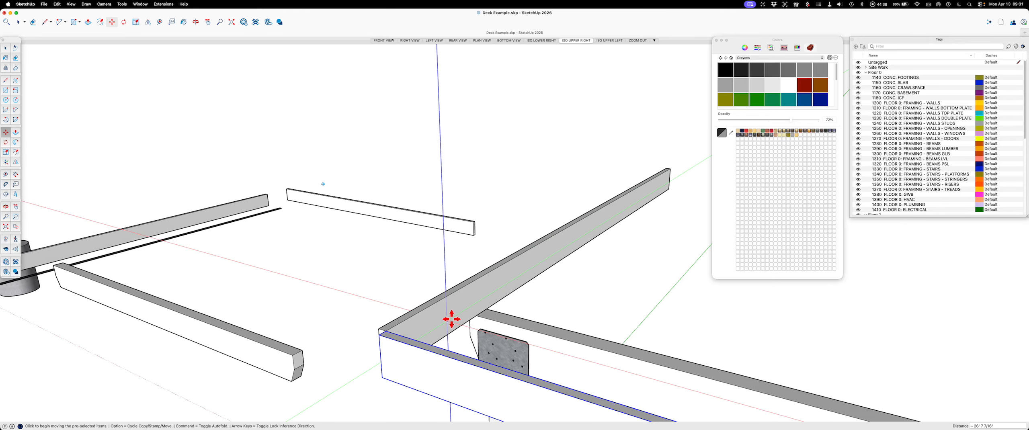
Step: Move the rim board by its outer top corner to the joist's inner end corner, making it flush with the joist end
{"action": "scroll", "coordinate": [395, 322], "scroll_direction": "up", "scroll_amount": 3}
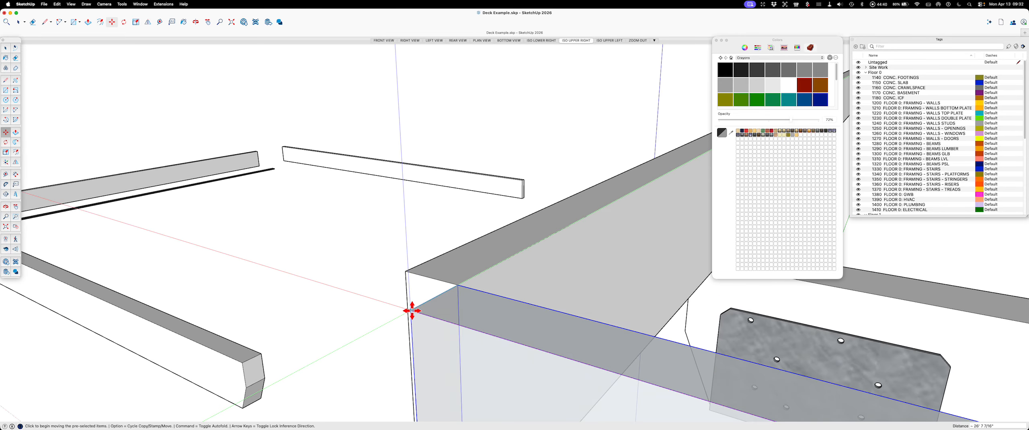
{"action": "left_click", "coordinate": [417, 307]}
{"action": "left_click", "coordinate": [459, 286]}
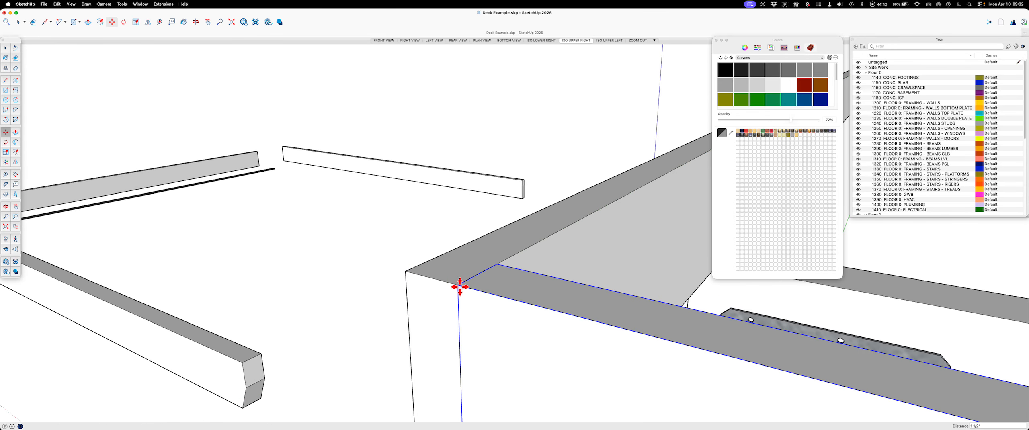
{"action": "key", "text": "space"}
Step: Select the joist and rim board together and move them 1.5" along the green axis back toward the beam
{"action": "middle_click_drag", "start_coordinate": [461, 286], "coordinate": [459, 312]}
{"action": "left_click", "coordinate": [388, 300]}
{"action": "middle_click_drag", "start_coordinate": [389, 300], "coordinate": [390, 300]}
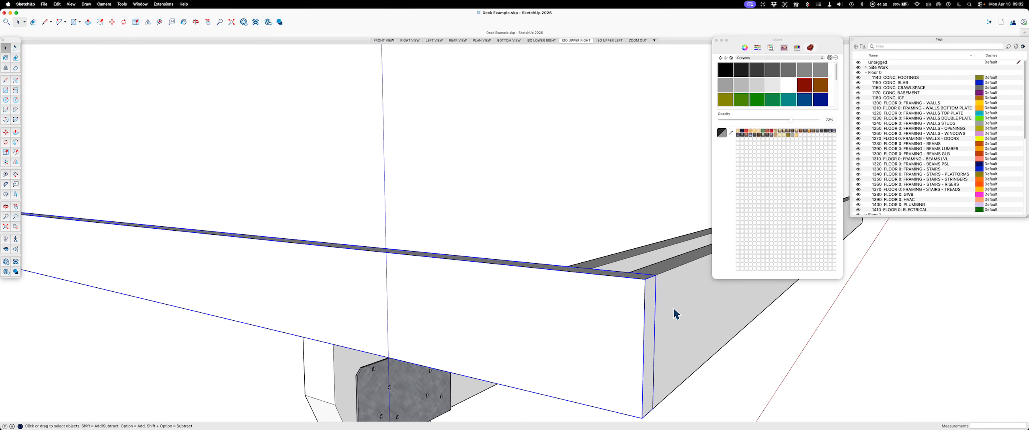
{"action": "middle_click_drag", "start_coordinate": [661, 299], "coordinate": [660, 299]}
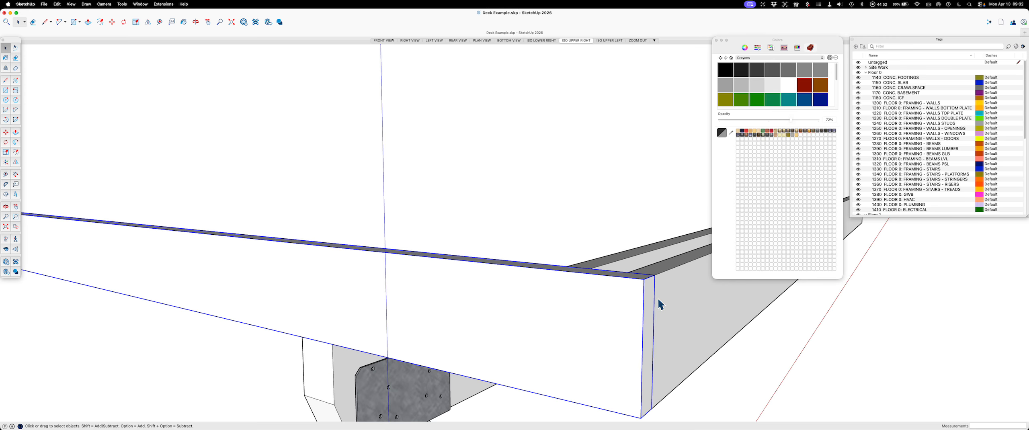
{"action": "key", "text": "Escape"}
{"action": "key", "text": "space"}
{"action": "left_click", "coordinate": [677, 290], "text": "shift"}
{"action": "scroll", "coordinate": [625, 306], "scroll_direction": "down", "scroll_amount": 3}
{"action": "key", "text": "m"}
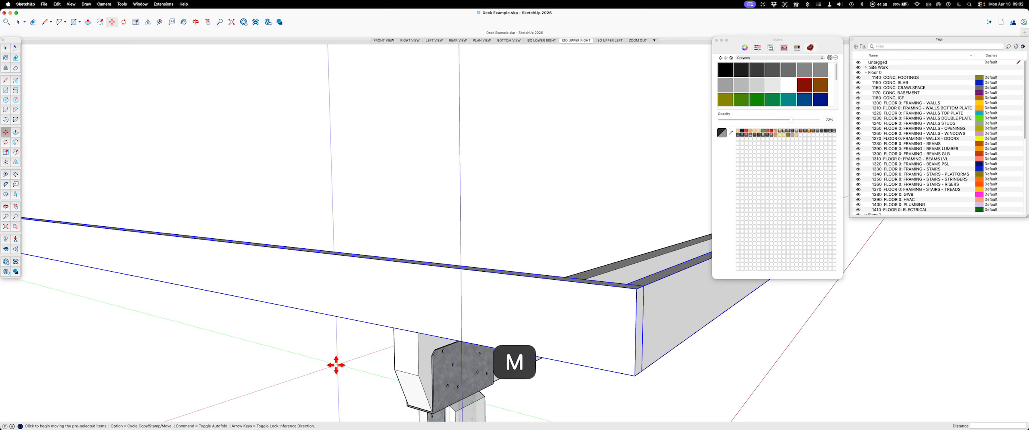
{"action": "left_click", "coordinate": [329, 368]}
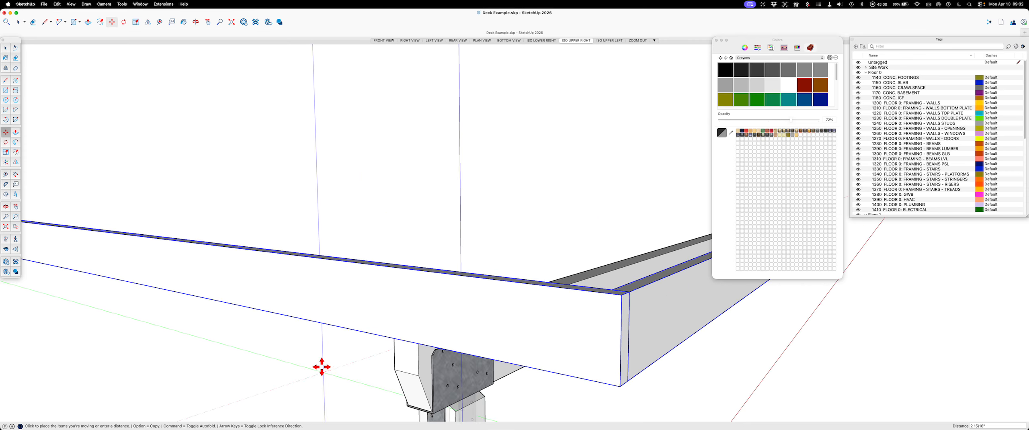
{"action": "key", "text": "Left"}
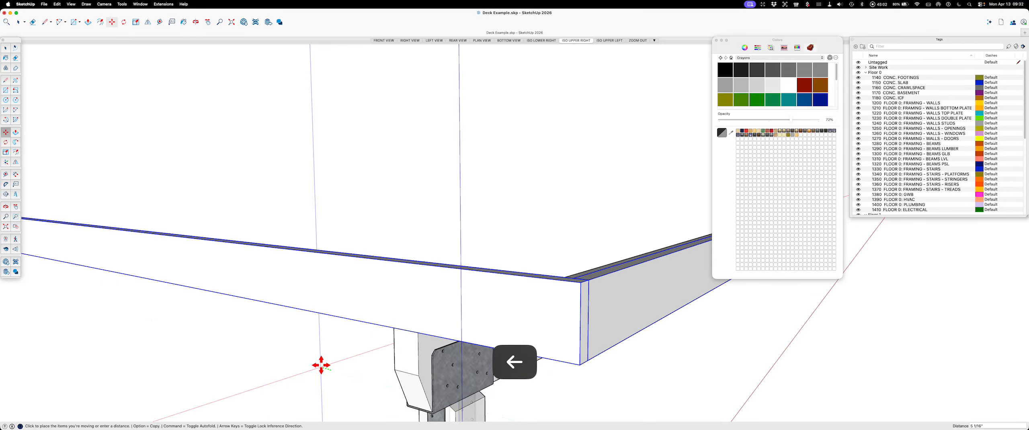
{"action": "type", "text": "1.5"}
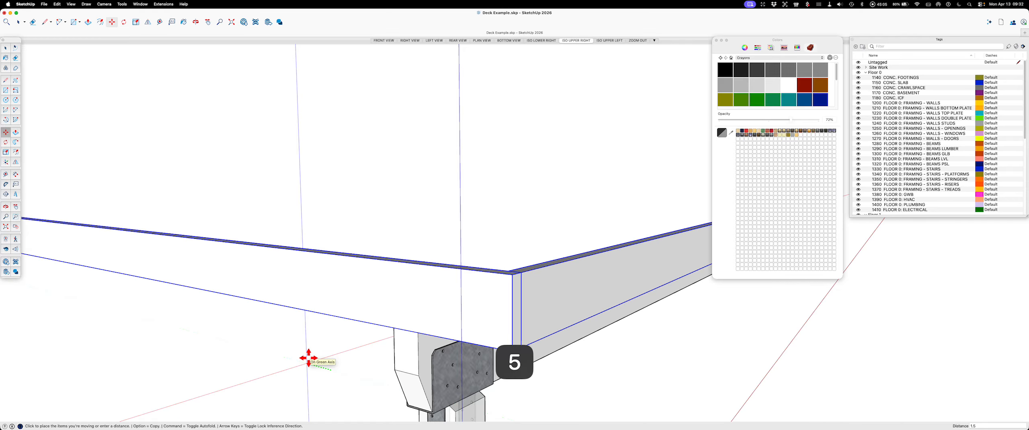
{"action": "key", "text": "Return"}
{"action": "key", "text": "space"}
Step: Place a guide line parallel to the end joist, 16" from its outer top edge
{"action": "middle_click_drag", "start_coordinate": [309, 357], "coordinate": [530, 326]}
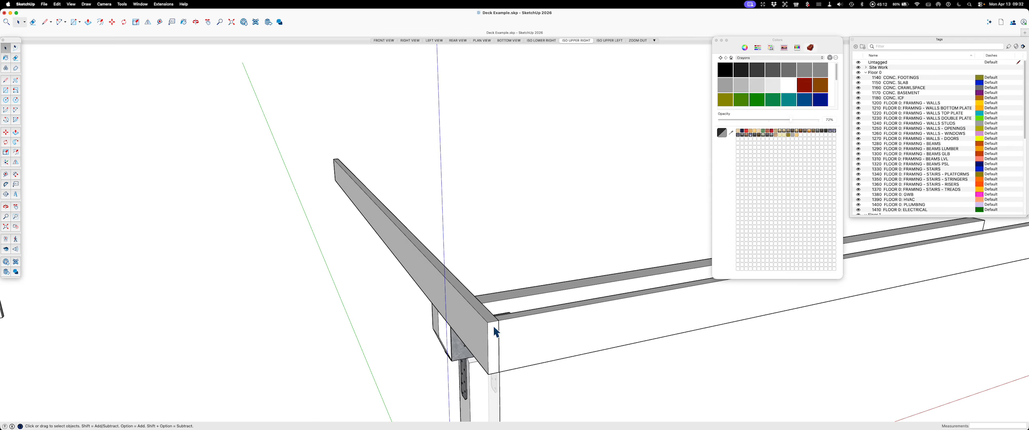
{"action": "middle_click_drag", "start_coordinate": [525, 330], "coordinate": [263, 325]}
{"action": "left_click", "coordinate": [263, 326]}
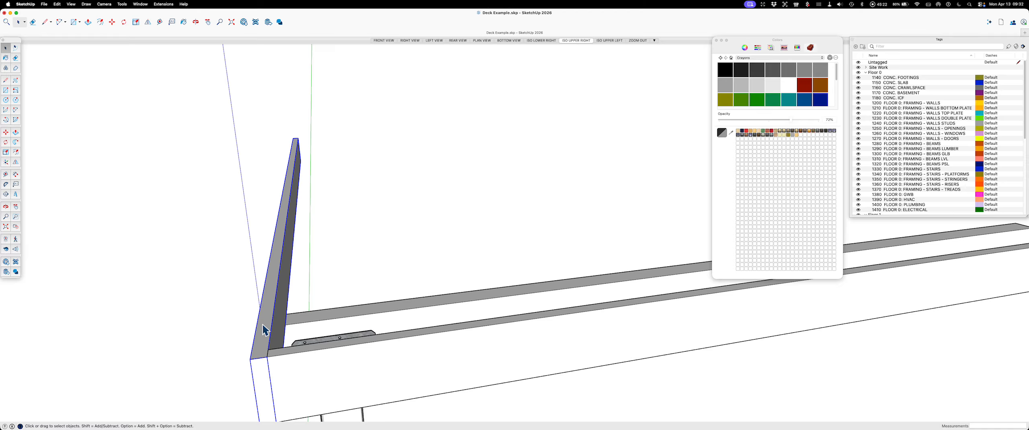
{"action": "key", "text": "t"}
{"action": "left_click", "coordinate": [259, 316]}
{"action": "left_click", "coordinate": [256, 304]}
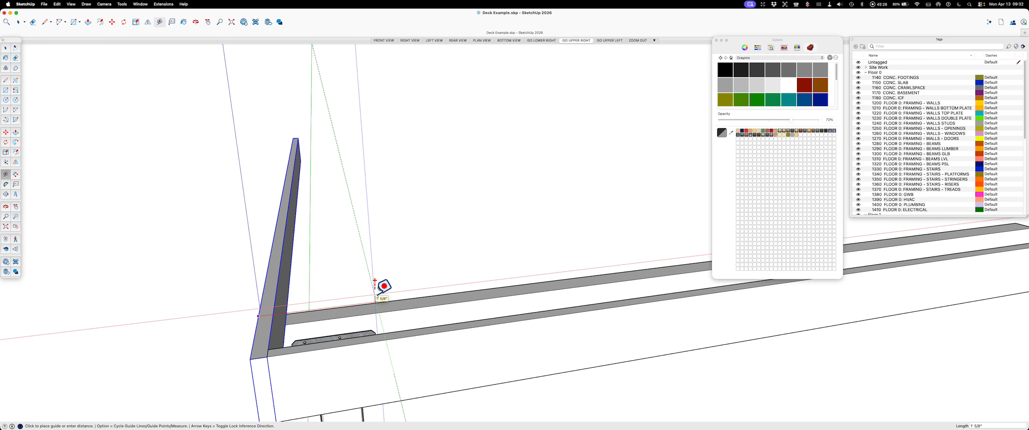
{"action": "type", "text": "1"}
{"action": "key", "text": "Return"}
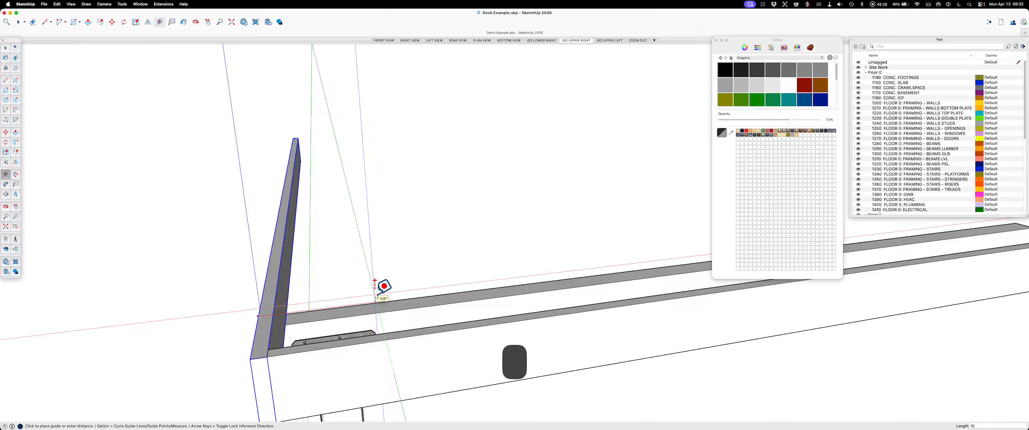
{"action": "key", "text": "space"}
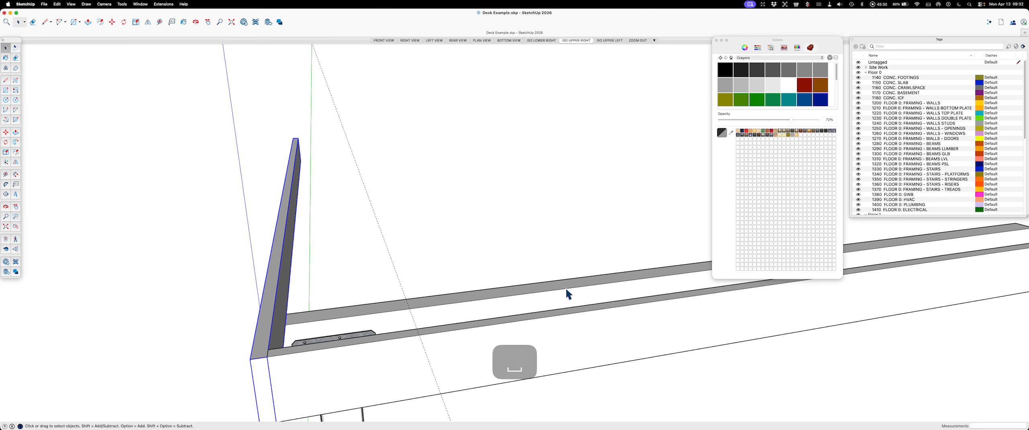
Step: Copy the end joist by its top end midpoint to where the guide line crosses the rim board's inner edge
{"action": "scroll", "coordinate": [286, 343], "scroll_direction": "up", "scroll_amount": 2}
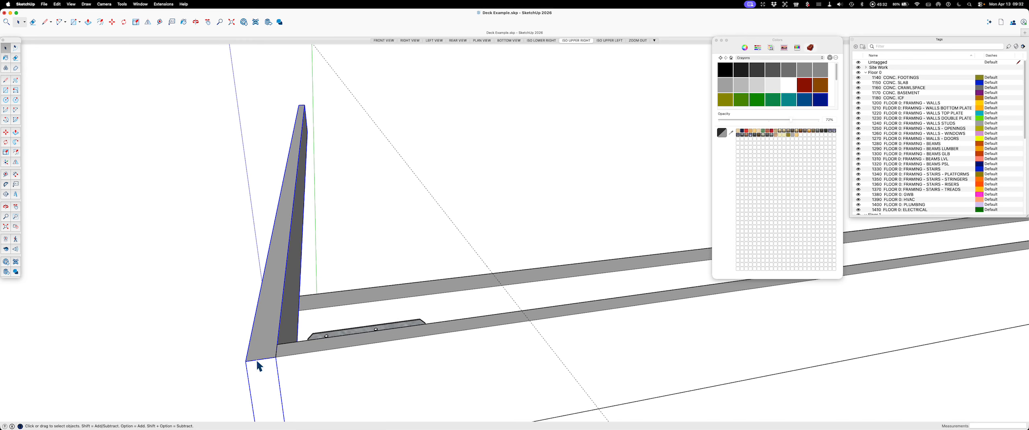
{"action": "key", "text": "space"}
{"action": "key", "text": "m"}
{"action": "key", "text": "alt"}
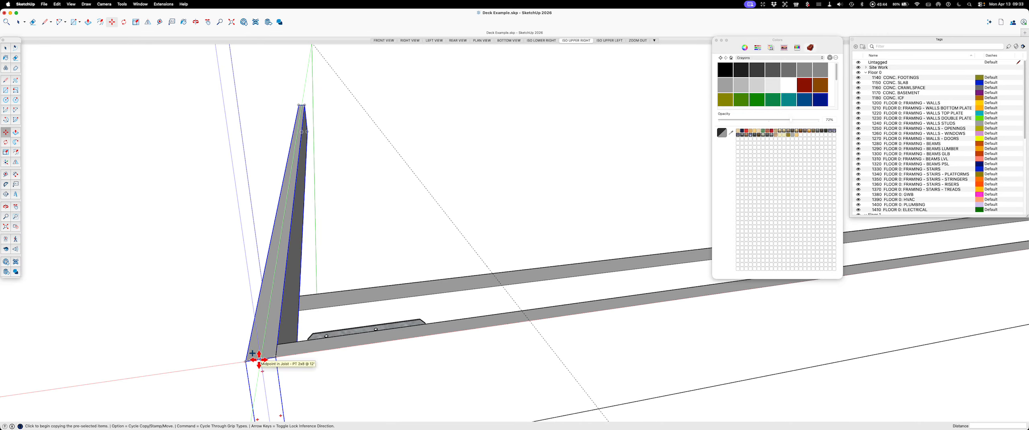
{"action": "left_click", "coordinate": [259, 359]}
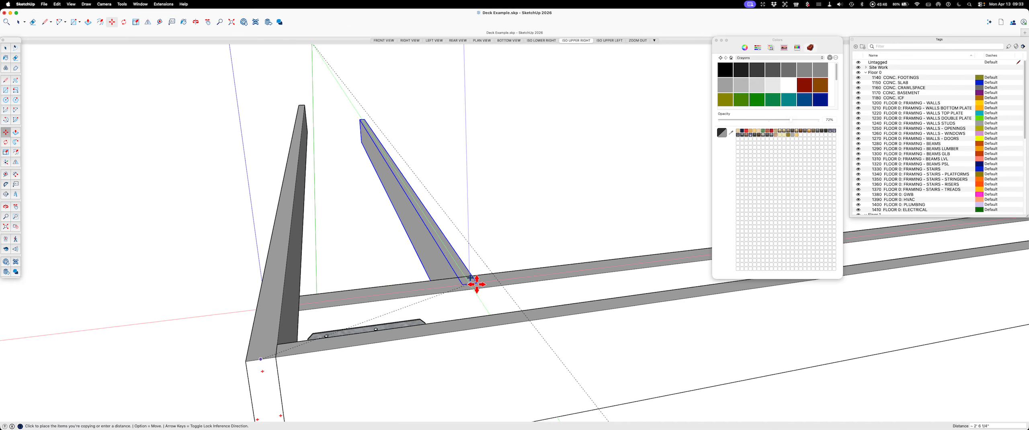
{"action": "left_click", "coordinate": [522, 314]}
{"action": "key", "text": "space"}
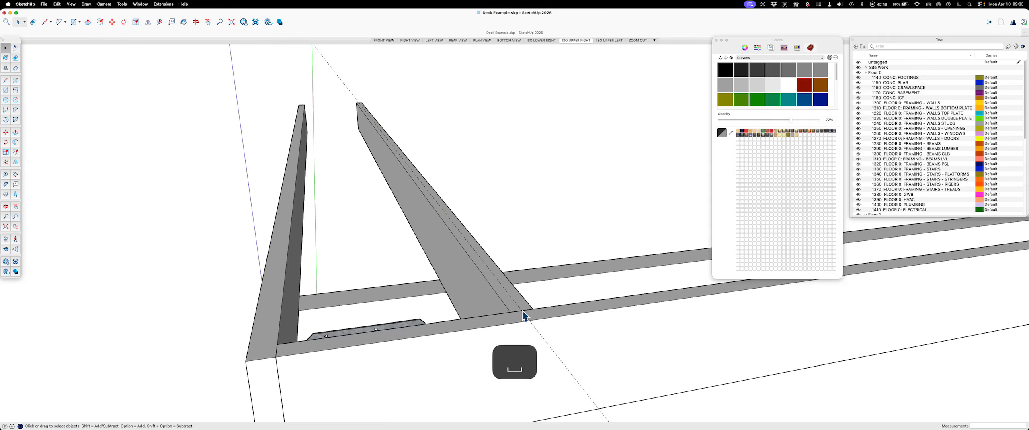
{"action": "middle_click_drag", "start_coordinate": [334, 254], "coordinate": [335, 345]}
{"action": "left_click_drag", "start_coordinate": [360, 89], "coordinate": [309, 60]}
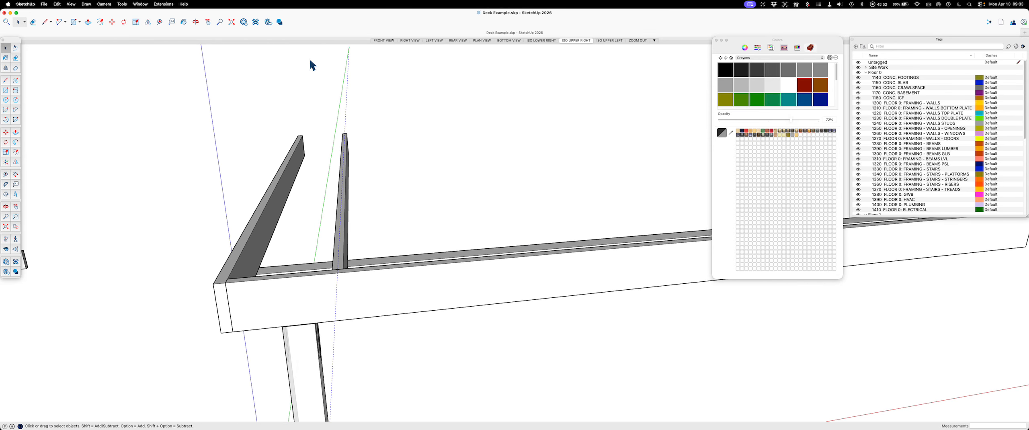
Step: Delete the guide line and copy the second joist 16" along the rim board, away from the end joist
{"action": "key", "text": "Delete"}
{"action": "left_click", "coordinate": [346, 194]}
{"action": "key", "text": "m"}
{"action": "left_click", "coordinate": [416, 266]}
{"action": "key", "text": "alt"}
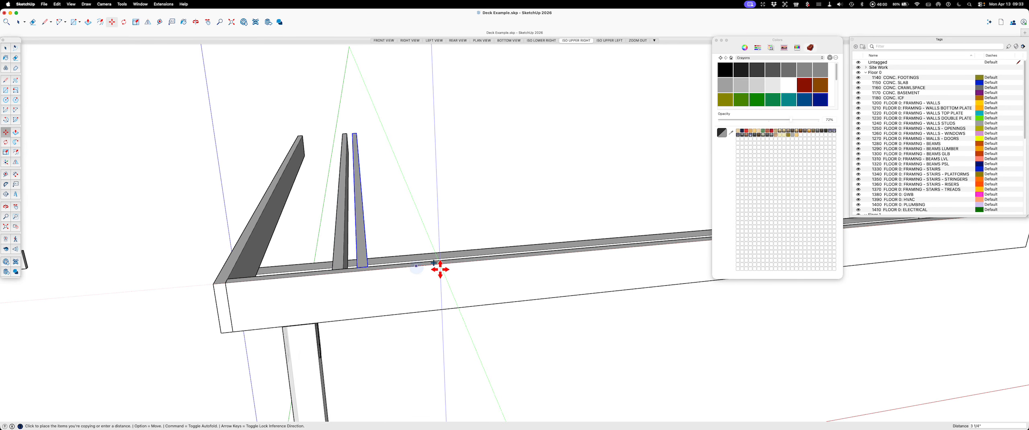
{"action": "type", "text": "16"}
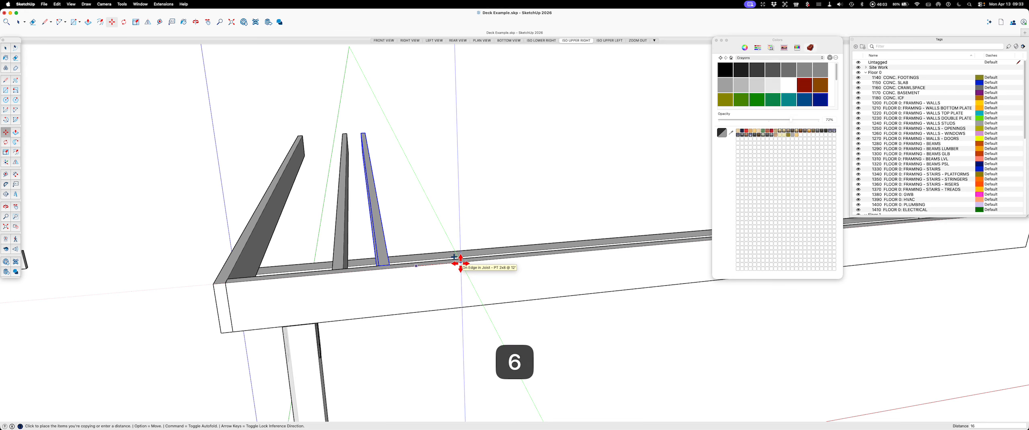
{"action": "key", "text": "Return"}
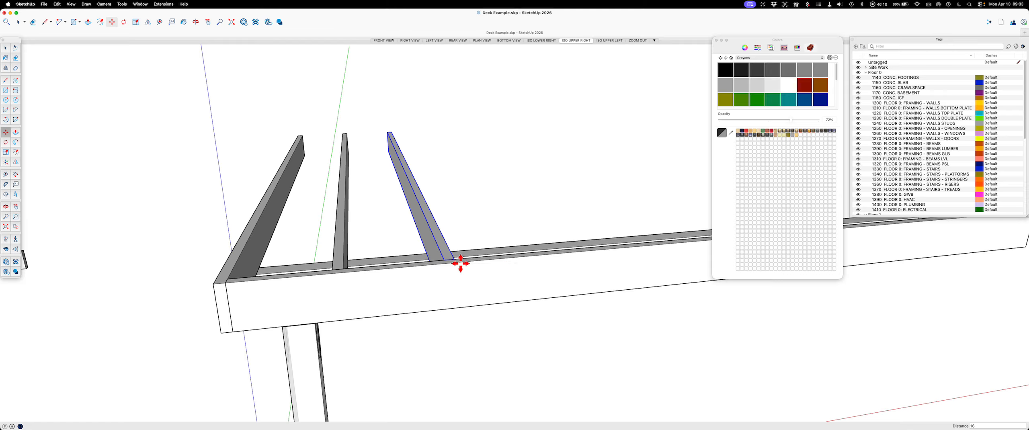
Step: Repeat the joist copy 8x at the same spacing along the rim board
{"action": "type", "text": "8x"}
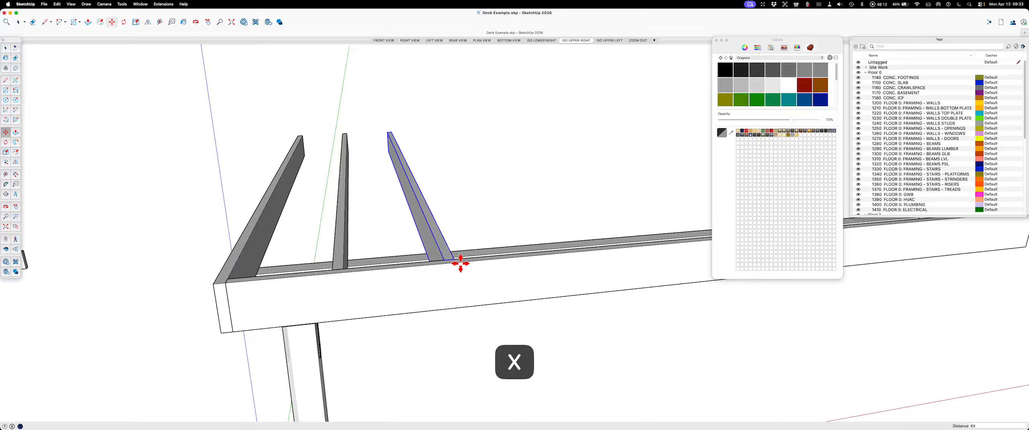
{"action": "key", "text": "Return"}
{"action": "scroll", "coordinate": [460, 263], "scroll_direction": "down", "scroll_amount": 4}
{"action": "scroll", "coordinate": [460, 263], "scroll_direction": "up", "scroll_amount": 3}
{"action": "scroll", "coordinate": [461, 264], "scroll_direction": "up", "scroll_amount": 8}
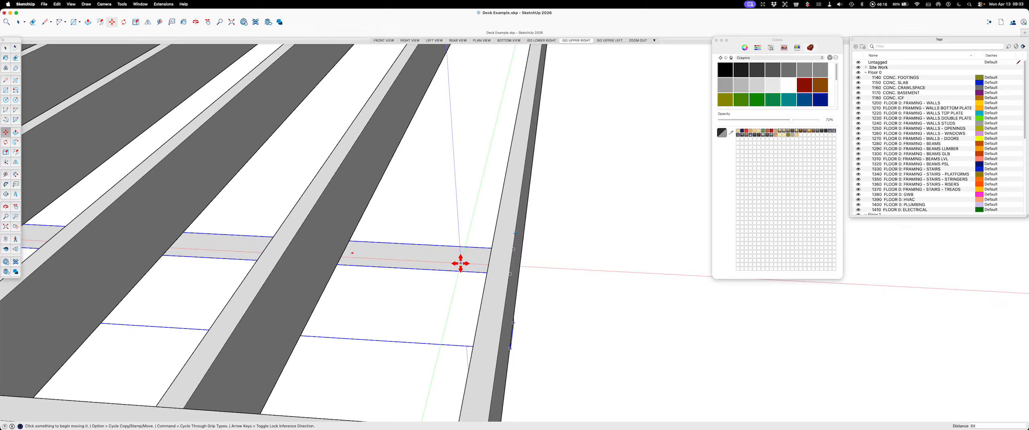
{"action": "scroll", "coordinate": [460, 263], "scroll_direction": "down", "scroll_amount": 8}
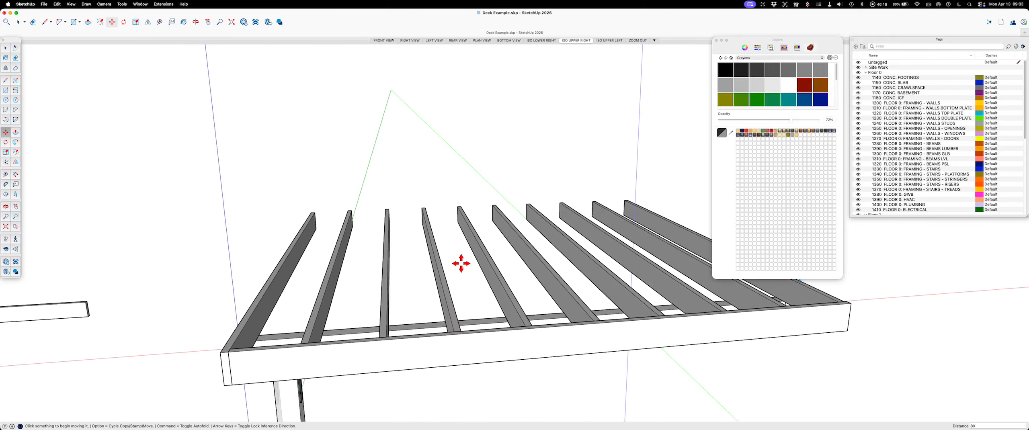
{"action": "scroll", "coordinate": [461, 263], "scroll_direction": "up", "scroll_amount": 5}
{"action": "scroll", "coordinate": [461, 264], "scroll_direction": "down", "scroll_amount": 2}
{"action": "key", "text": "Escape"}
{"action": "key", "text": "space"}
Step: Examine the joist layout and both end corners of the deck frame along the rim board
{"action": "scroll", "coordinate": [256, 267], "scroll_direction": "down", "scroll_amount": 2}
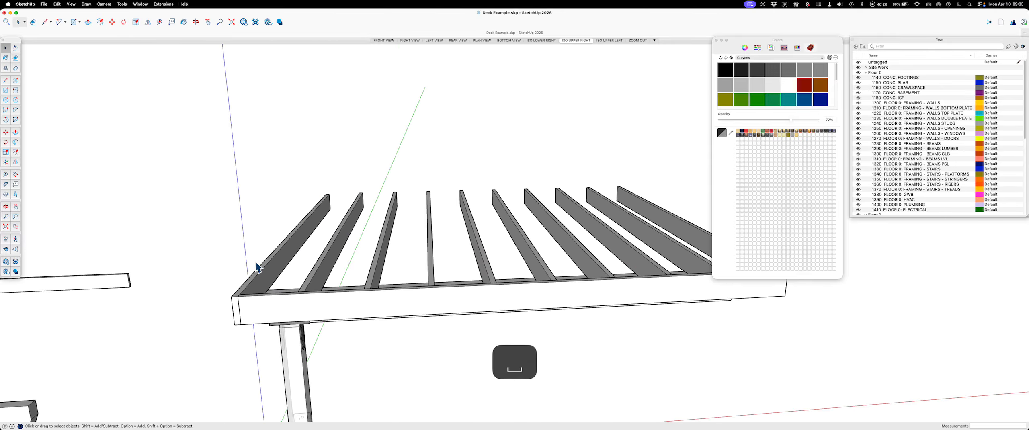
{"action": "middle_click_drag", "start_coordinate": [256, 267], "coordinate": [469, 289]}
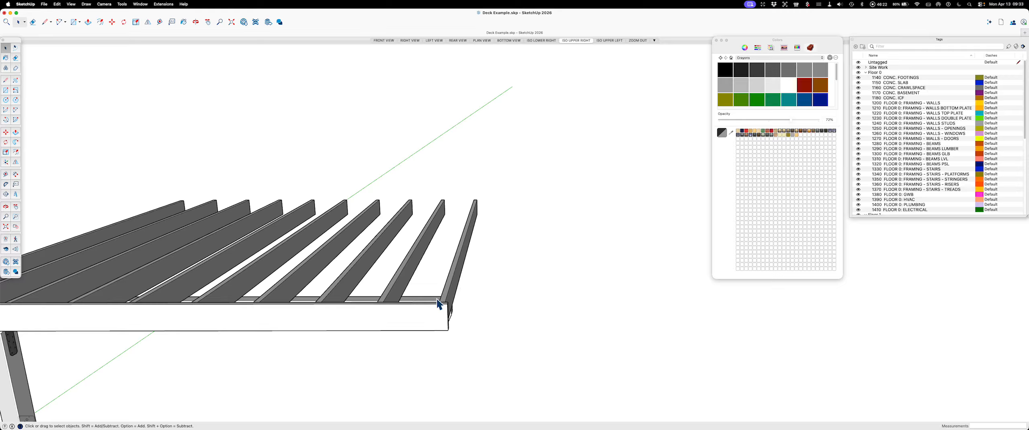
{"action": "scroll", "coordinate": [444, 307], "scroll_direction": "up", "scroll_amount": 2}
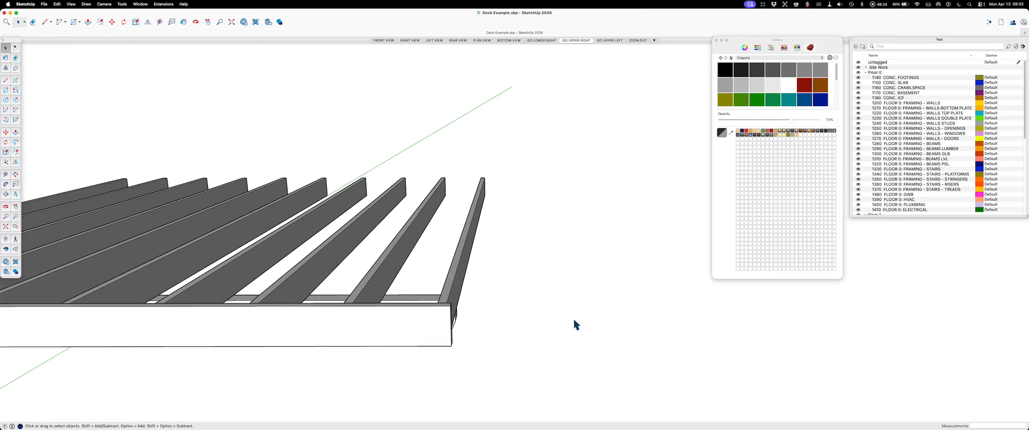
{"action": "scroll", "coordinate": [686, 317], "scroll_direction": "down", "scroll_amount": 3}
{"action": "middle_click_drag", "start_coordinate": [256, 322], "coordinate": [444, 312]}
{"action": "scroll", "coordinate": [400, 309], "scroll_direction": "up", "scroll_amount": 5}
{"action": "middle_click_drag", "start_coordinate": [315, 337], "coordinate": [191, 374]}
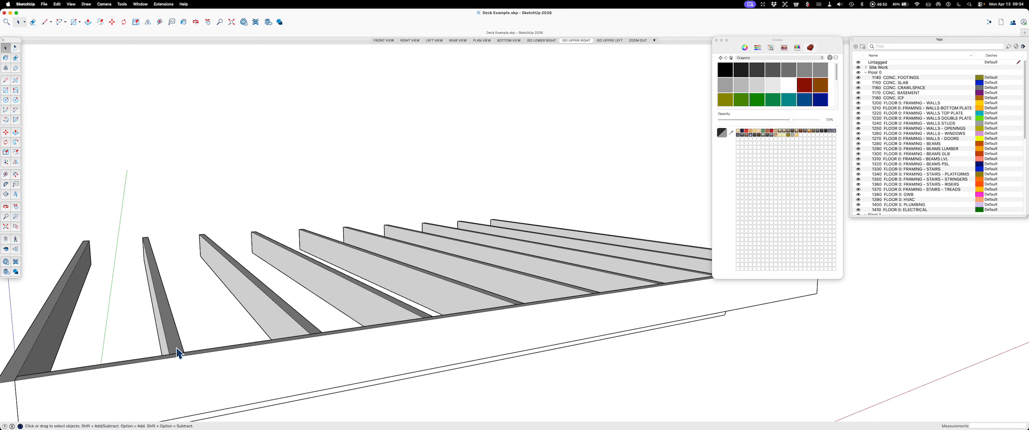
{"action": "scroll", "coordinate": [201, 351], "scroll_direction": "down", "scroll_amount": 4}
{"action": "middle_click_drag", "start_coordinate": [197, 332], "coordinate": [172, 388]}
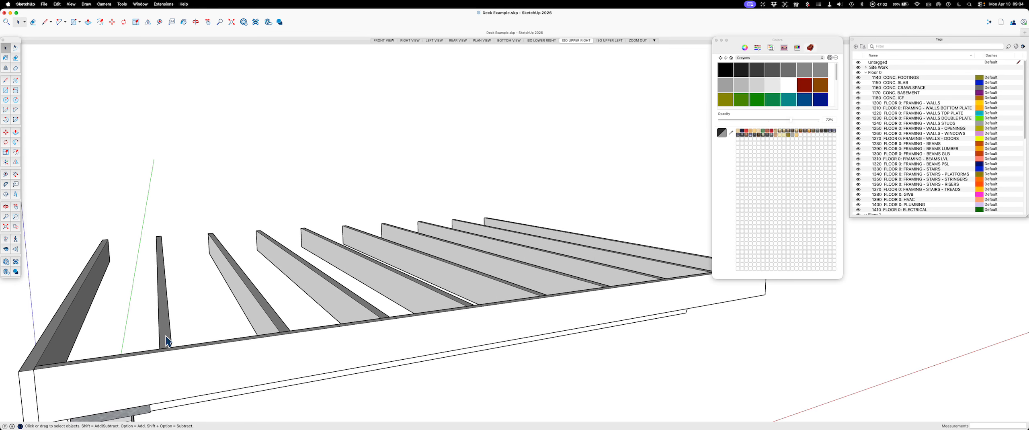
{"action": "middle_click_drag", "start_coordinate": [165, 316], "coordinate": [216, 345]}
{"action": "mouse_move", "coordinate": [207, 294]}
{"action": "middle_mouse_down"}
{"action": "mouse_move", "coordinate": [244, 314]}
{"action": "mouse_move", "coordinate": [323, 327]}
{"action": "mouse_move", "coordinate": [286, 291]}
{"action": "mouse_move", "coordinate": [306, 305]}
{"action": "mouse_move", "coordinate": [298, 192]}
{"action": "mouse_move", "coordinate": [269, 262]}
{"action": "mouse_move", "coordinate": [270, 292]}
{"action": "mouse_move", "coordinate": [365, 398]}
{"action": "mouse_move", "coordinate": [403, 373]}
{"action": "mouse_move", "coordinate": [381, 375]}
{"action": "mouse_move", "coordinate": [374, 344]}
{"action": "middle_mouse_up"}
Step: Copy the end joist by its inner top corner to the rim board's outer top corner, capping the rim board's end
{"action": "left_click", "coordinate": [365, 324]}
{"action": "scroll", "coordinate": [349, 316], "scroll_direction": "up", "scroll_amount": 4}
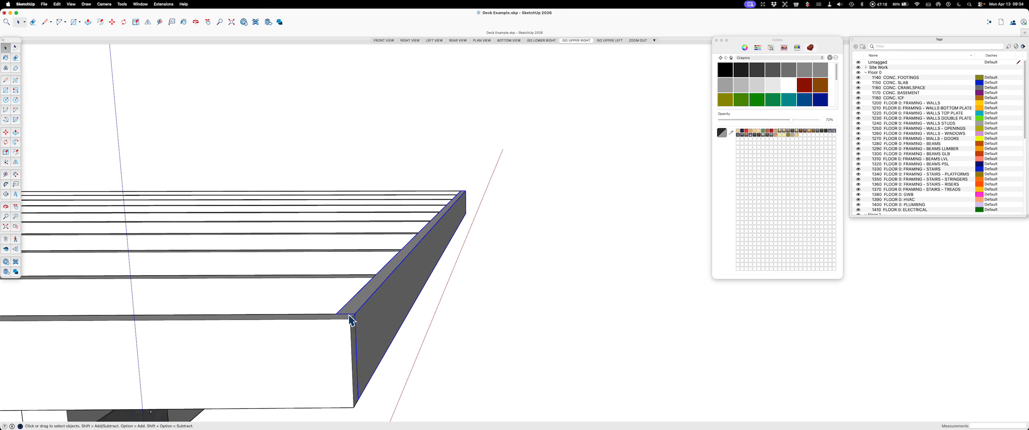
{"action": "key", "text": "m"}
{"action": "key", "text": "alt"}
{"action": "left_click", "coordinate": [336, 314]}
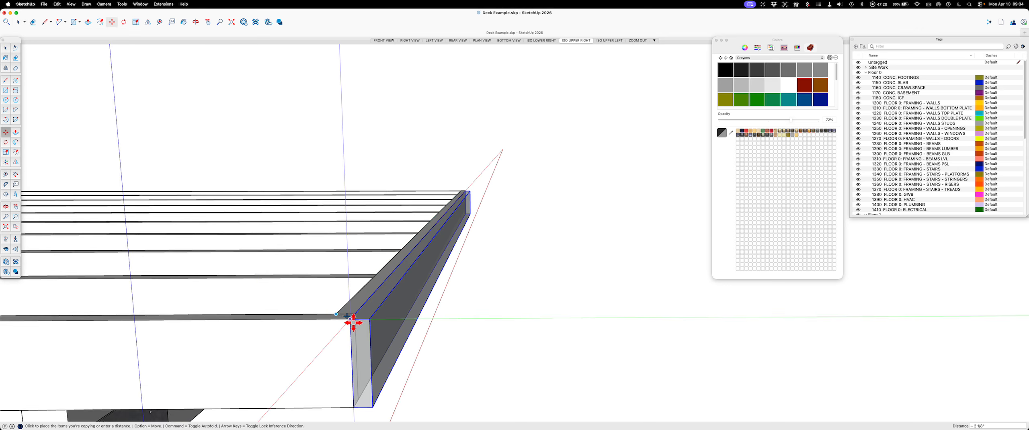
{"action": "left_click", "coordinate": [353, 317]}
{"action": "key", "text": "Escape"}
{"action": "key", "text": "space"}
{"action": "middle_click_drag", "start_coordinate": [516, 324], "coordinate": [457, 327]}
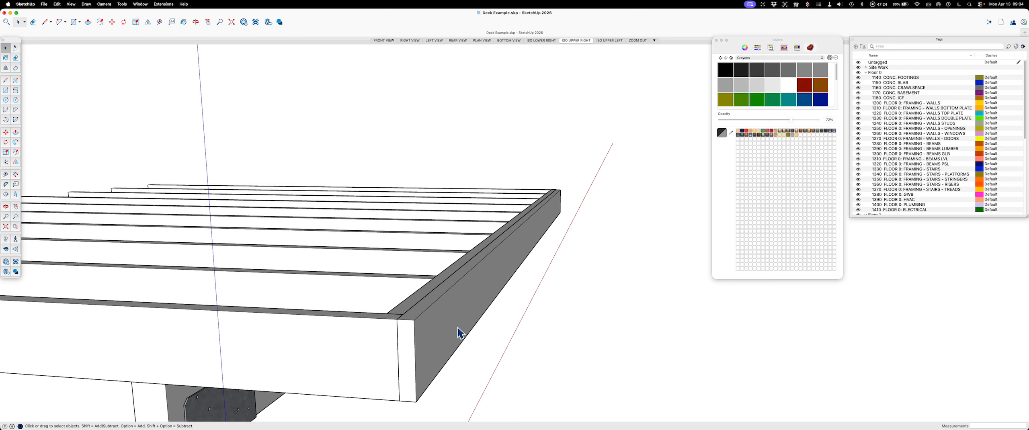
{"action": "scroll", "coordinate": [458, 327], "scroll_direction": "down", "scroll_amount": 2}
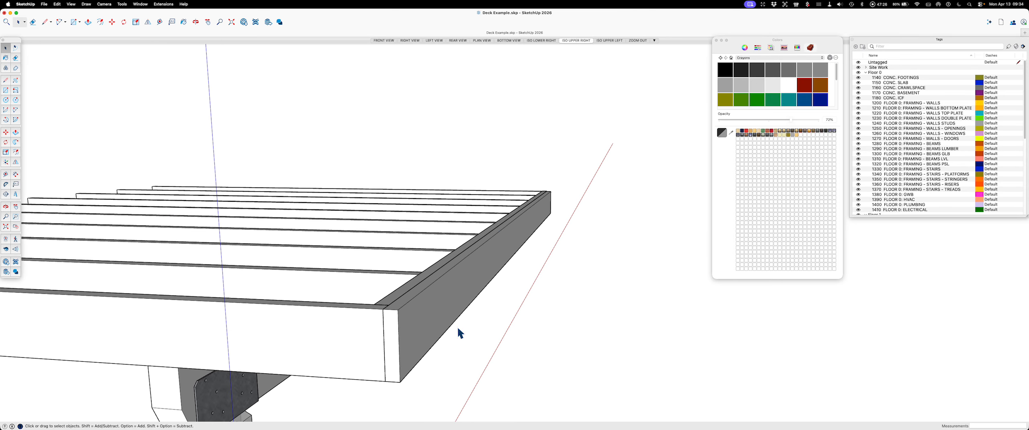